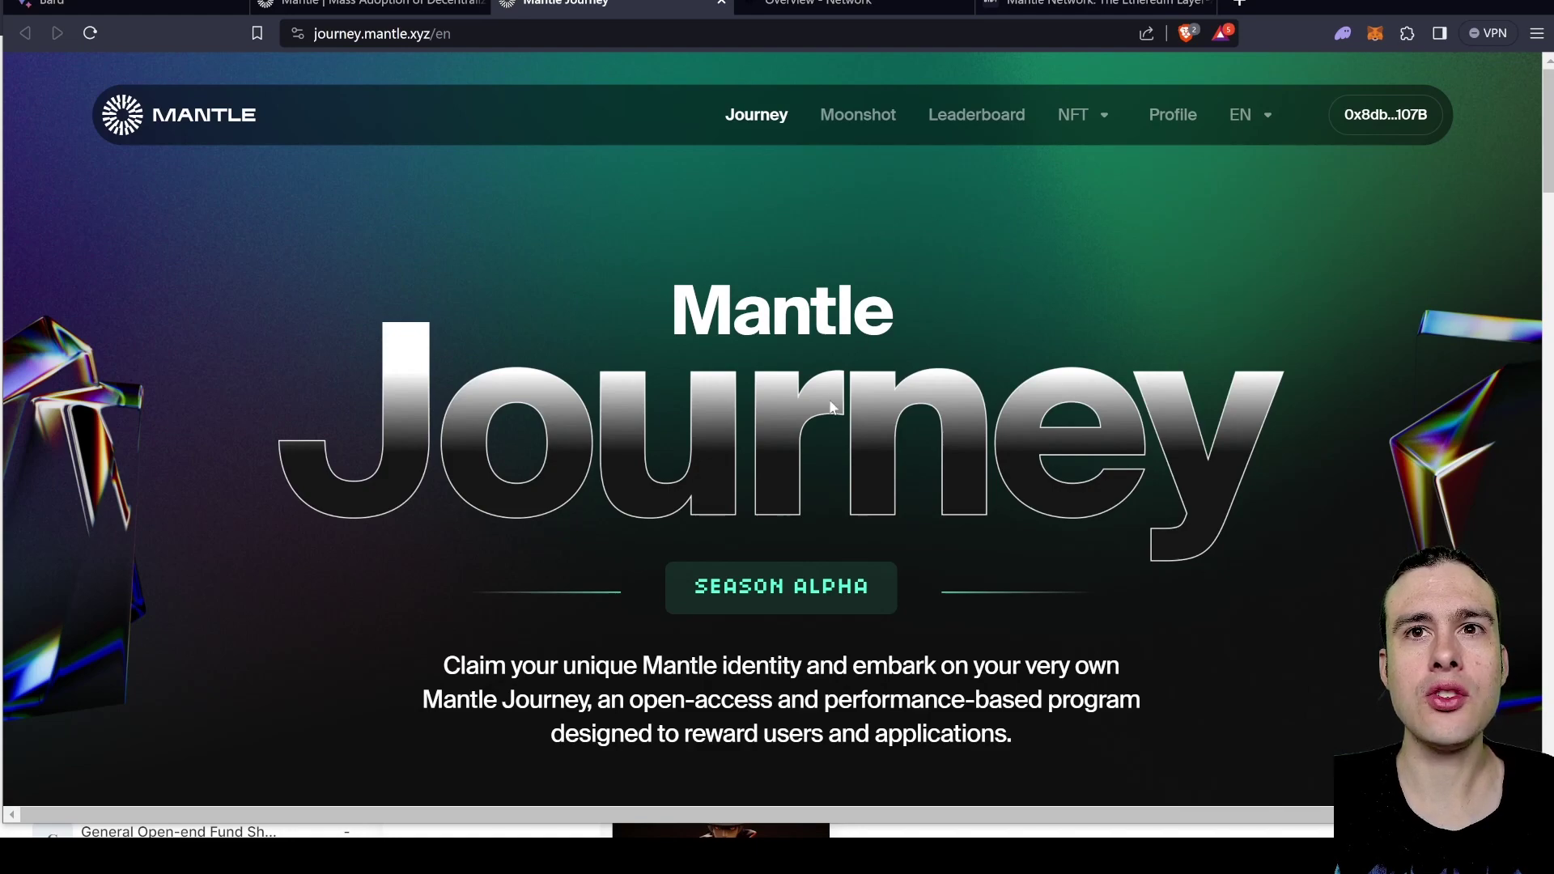
- Find the section on creating a Mantle Journey profile and enter the profile page from there
{"action": "scroll", "coordinate": [831, 405], "scroll_direction": "down", "scroll_amount": 4}
{"action": "scroll", "coordinate": [832, 404], "scroll_direction": "up", "scroll_amount": 2}
{"action": "scroll", "coordinate": [831, 405], "scroll_direction": "down", "scroll_amount": 1}
{"action": "scroll", "coordinate": [829, 398], "scroll_direction": "down", "scroll_amount": 9}
{"action": "scroll", "coordinate": [391, 490], "scroll_direction": "down", "scroll_amount": 2}
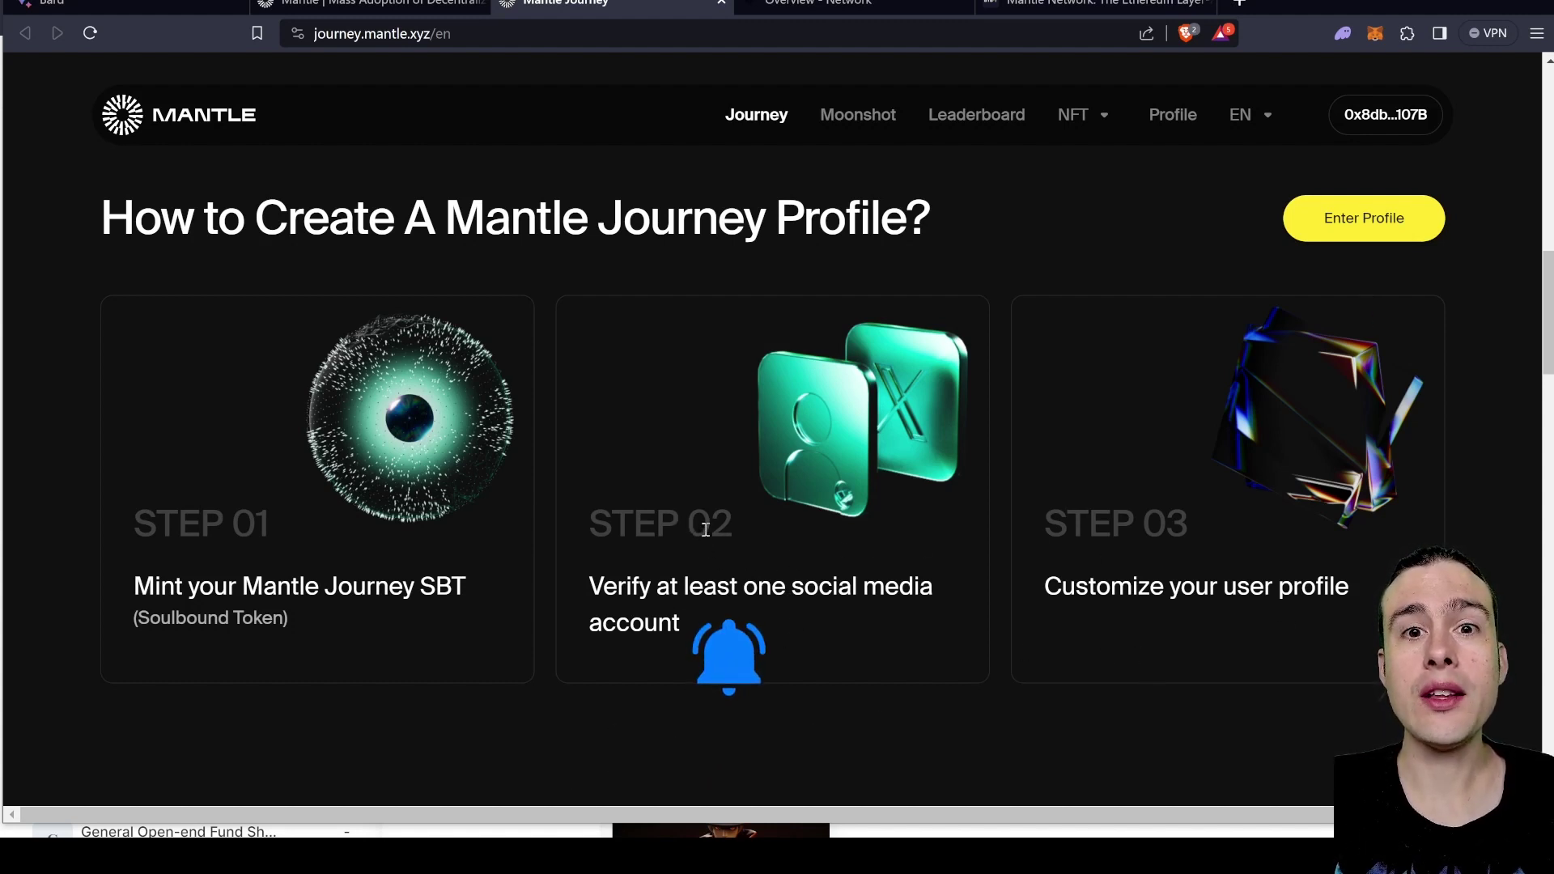
{"action": "left_click", "coordinate": [1340, 226]}
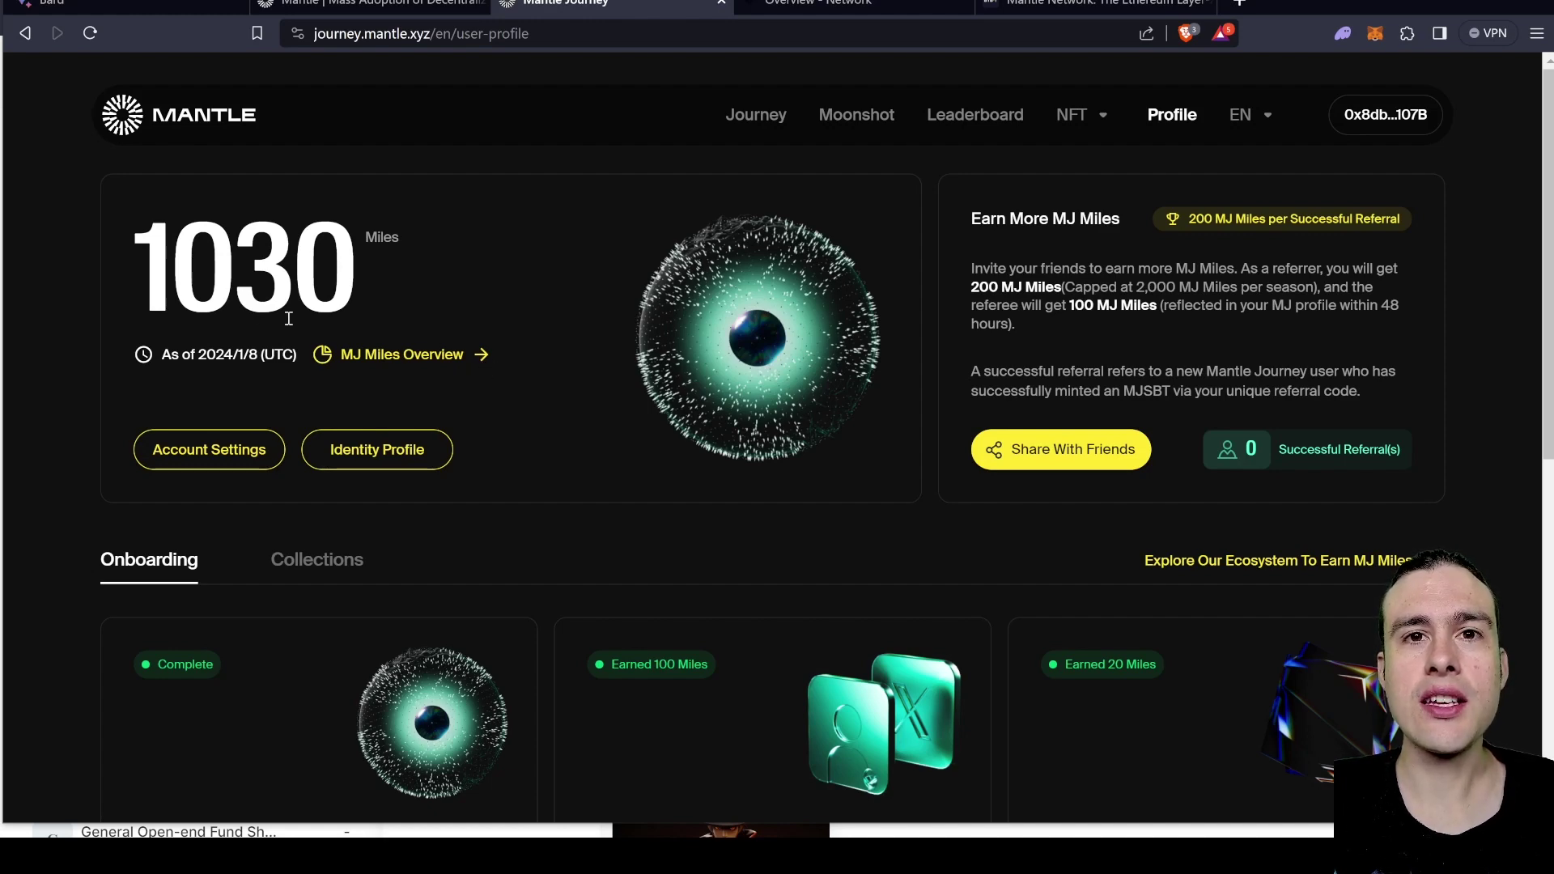
- Review the profile's miles balance, the three onboarding steps and the terms for a successful referral
{"action": "scroll", "coordinate": [447, 619], "scroll_direction": "down", "scroll_amount": 10}
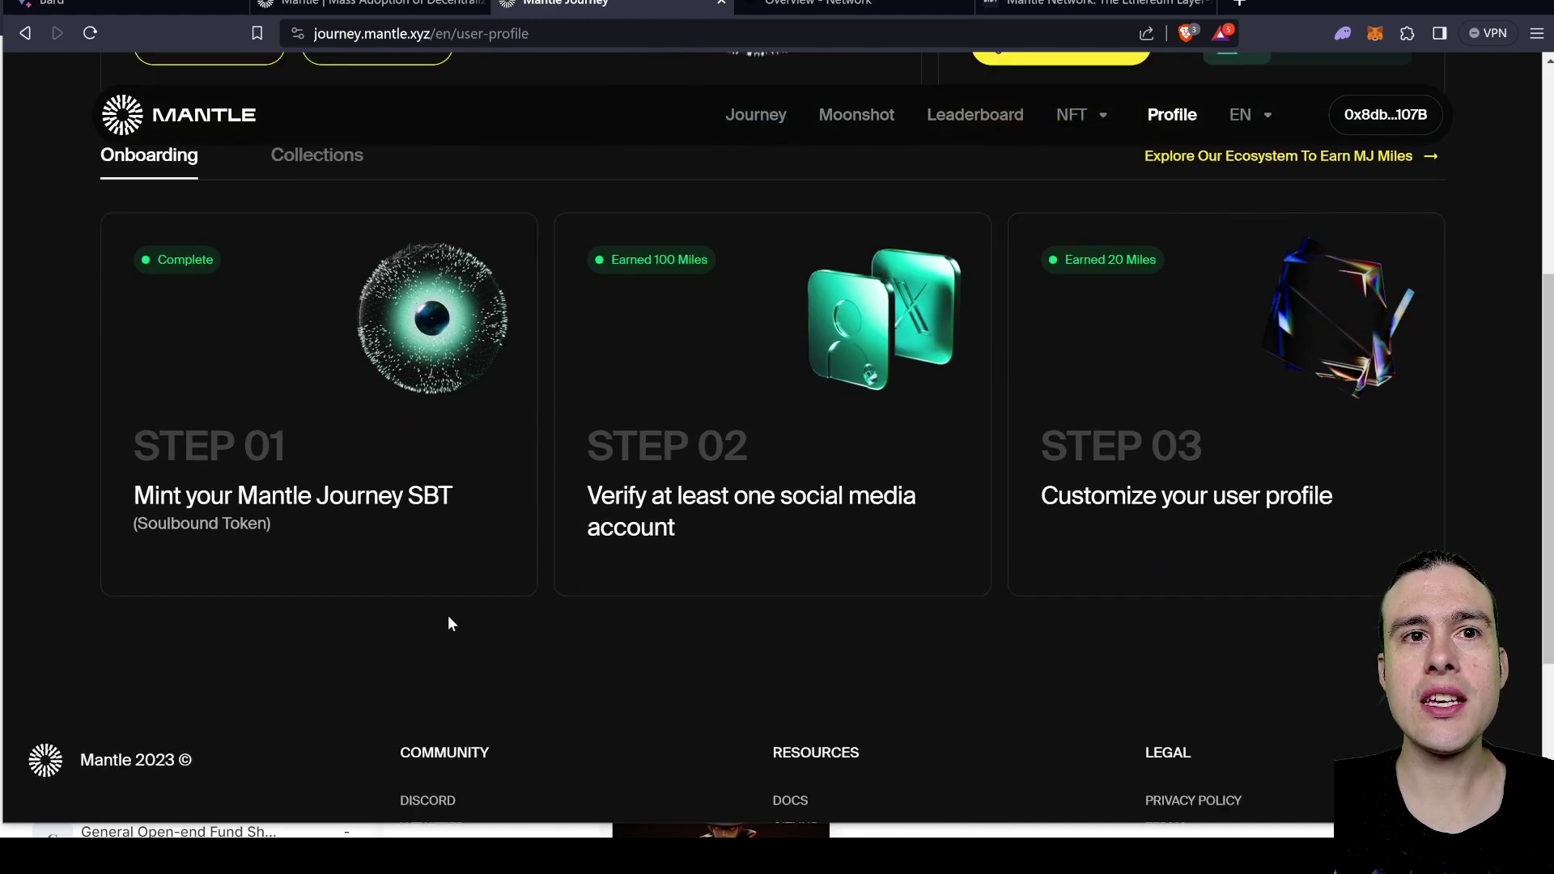
{"action": "scroll", "coordinate": [449, 614], "scroll_direction": "up", "scroll_amount": 10}
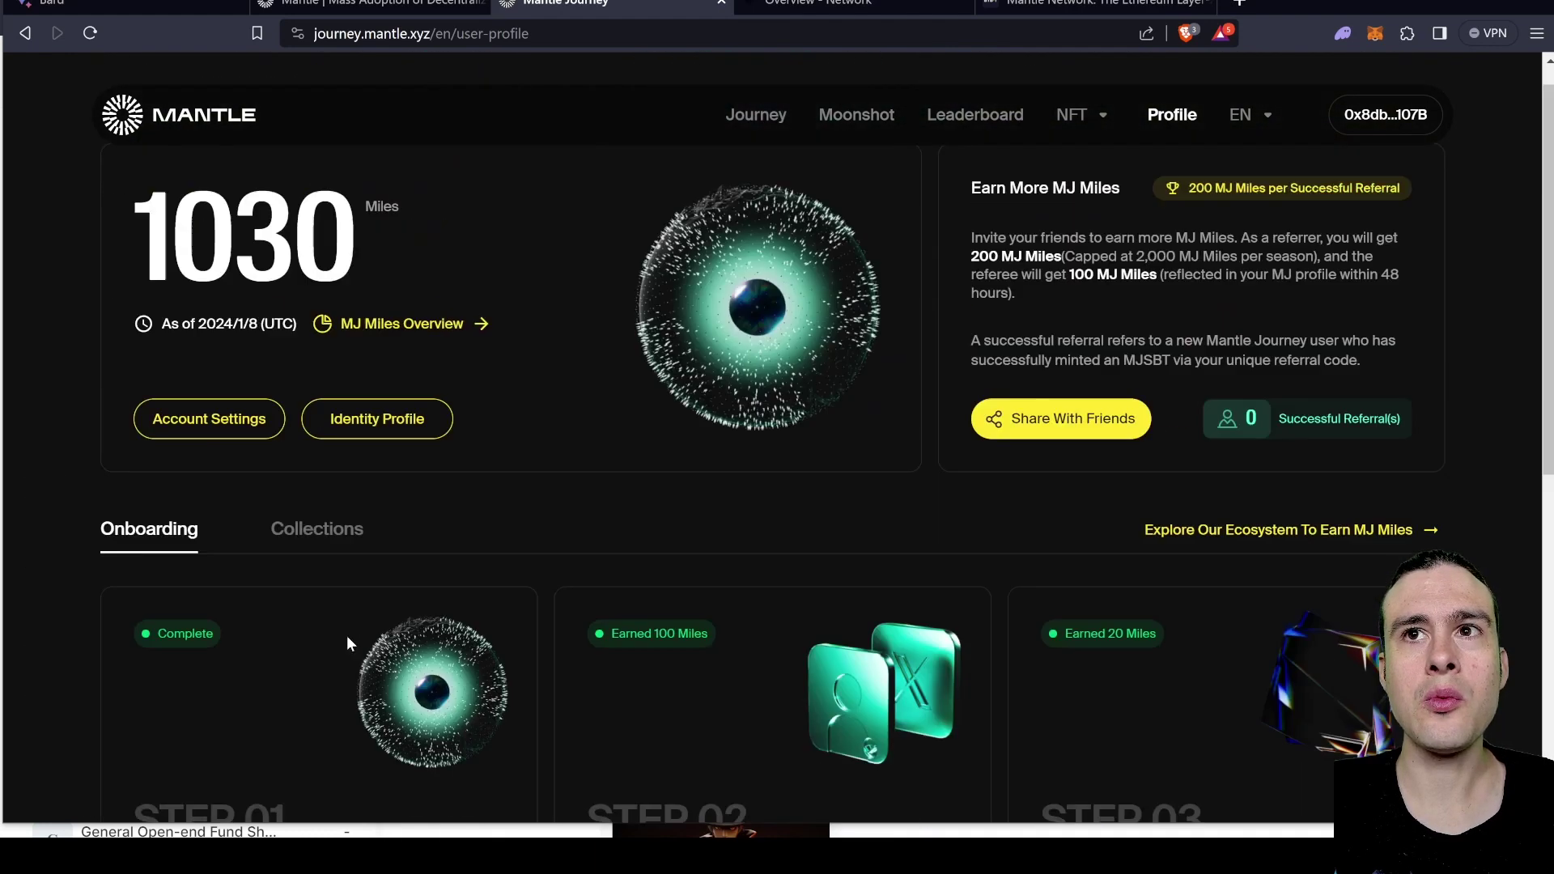
{"action": "scroll", "coordinate": [273, 437], "scroll_direction": "down", "scroll_amount": 3}
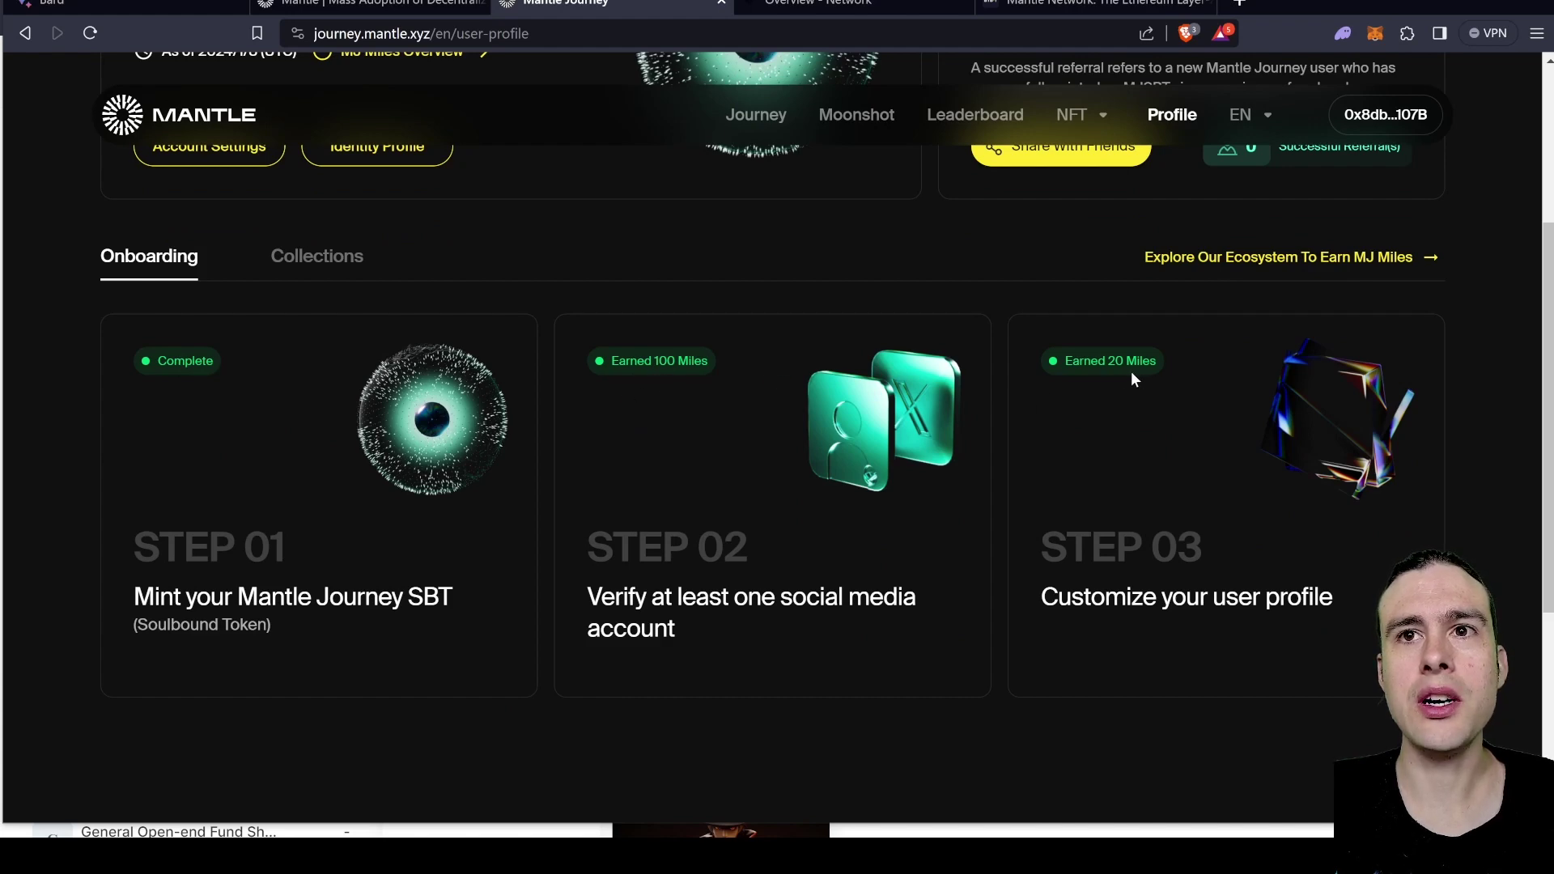
{"action": "scroll", "coordinate": [1217, 654], "scroll_direction": "up", "scroll_amount": 3}
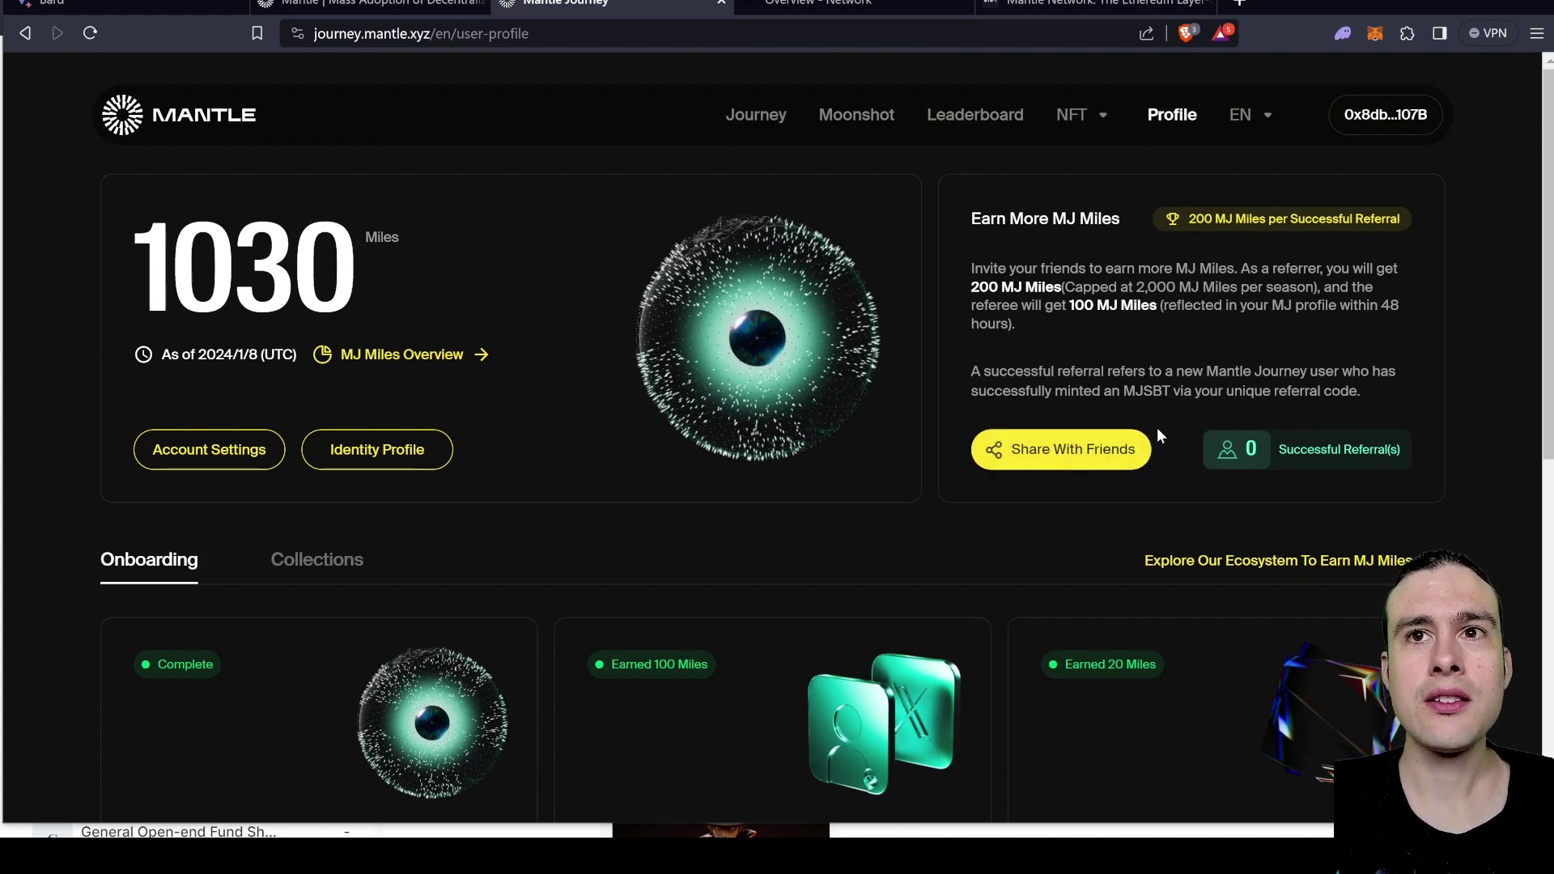
{"action": "left_click_drag", "start_coordinate": [972, 375], "coordinate": [1398, 400]}
{"action": "left_click", "coordinate": [426, 270]}
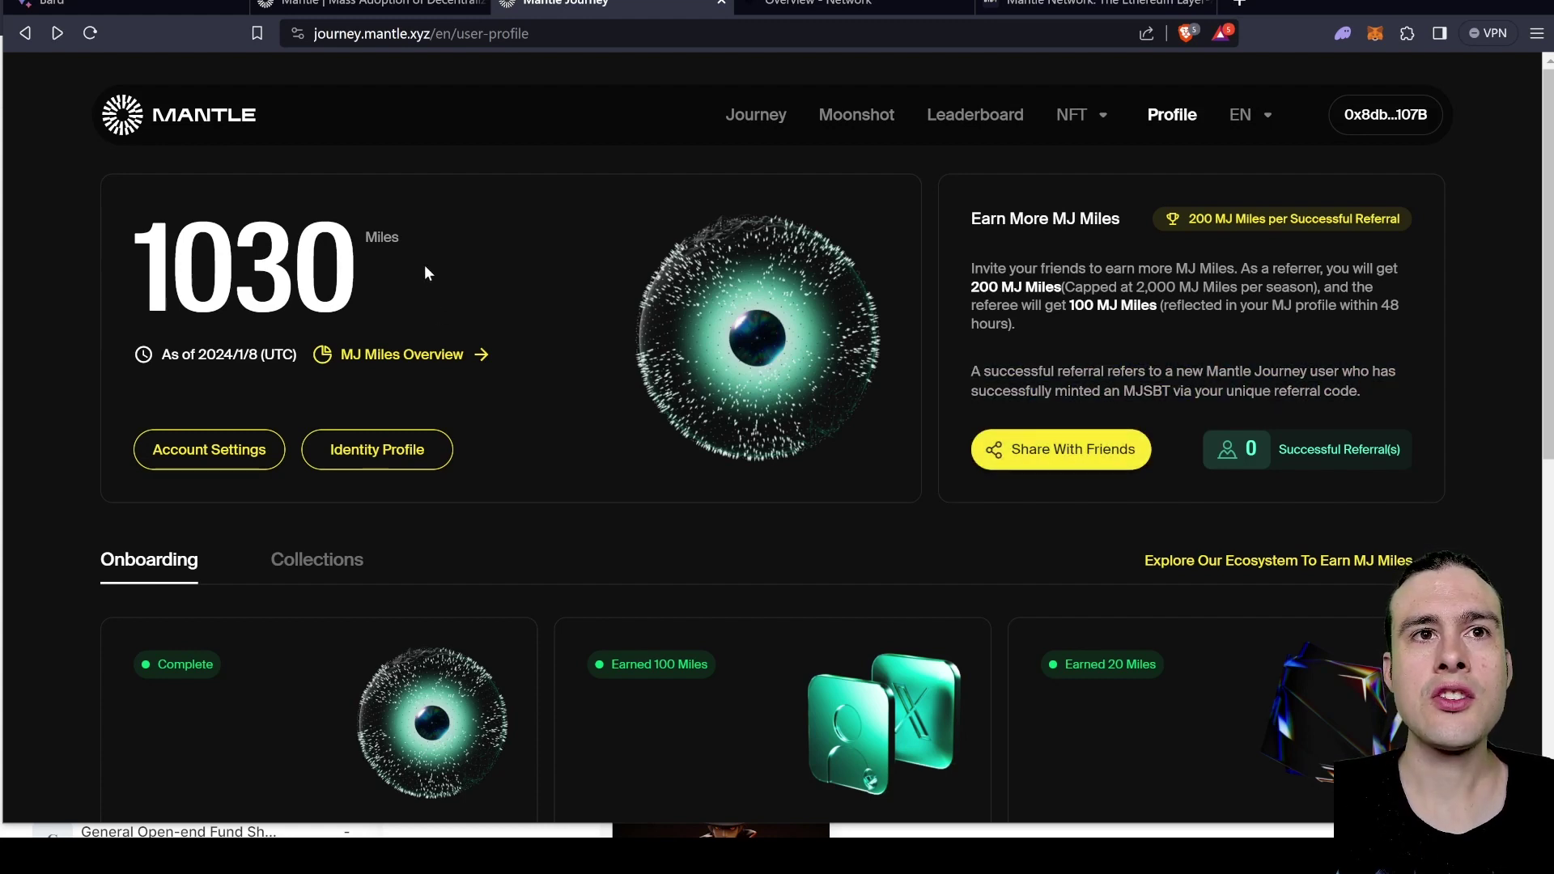
- Open the MJ Miles Overview and look through the Season Alpha chart and Daily Updates table
{"action": "left_click", "coordinate": [361, 354]}
{"action": "scroll", "coordinate": [974, 416], "scroll_direction": "down", "scroll_amount": 3}
{"action": "scroll", "coordinate": [861, 496], "scroll_direction": "down", "scroll_amount": 3}
{"action": "scroll", "coordinate": [862, 496], "scroll_direction": "up", "scroll_amount": 3}
{"action": "scroll", "coordinate": [874, 633], "scroll_direction": "down", "scroll_amount": 10}
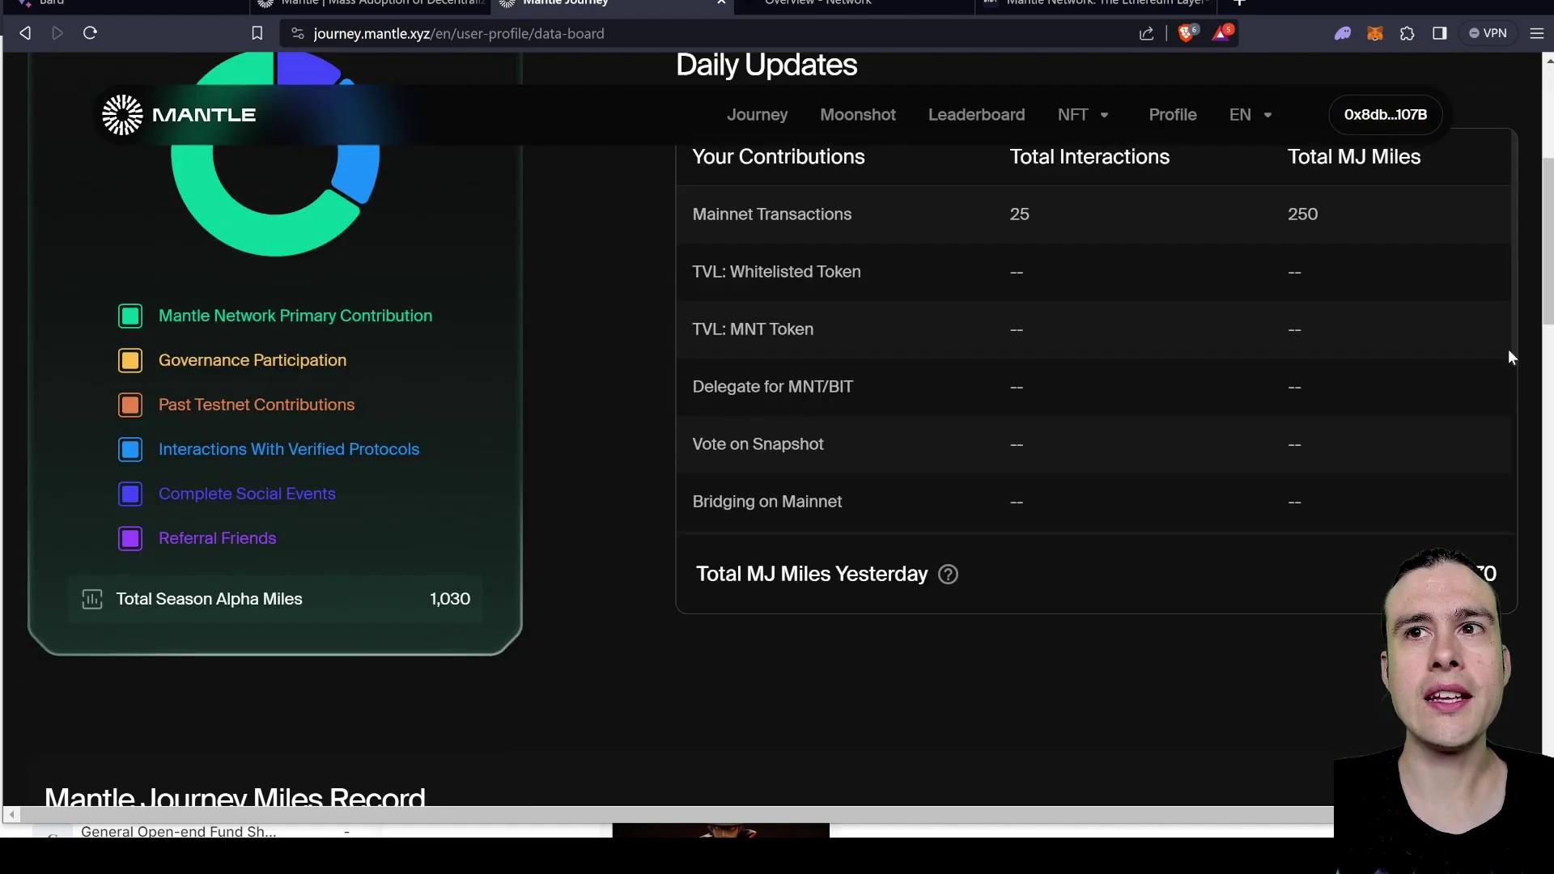
- Review the Mantle Journey Miles Record by category, including governance, past testnet and verified protocol contributions
{"action": "scroll", "coordinate": [874, 627], "scroll_direction": "down", "scroll_amount": 7}
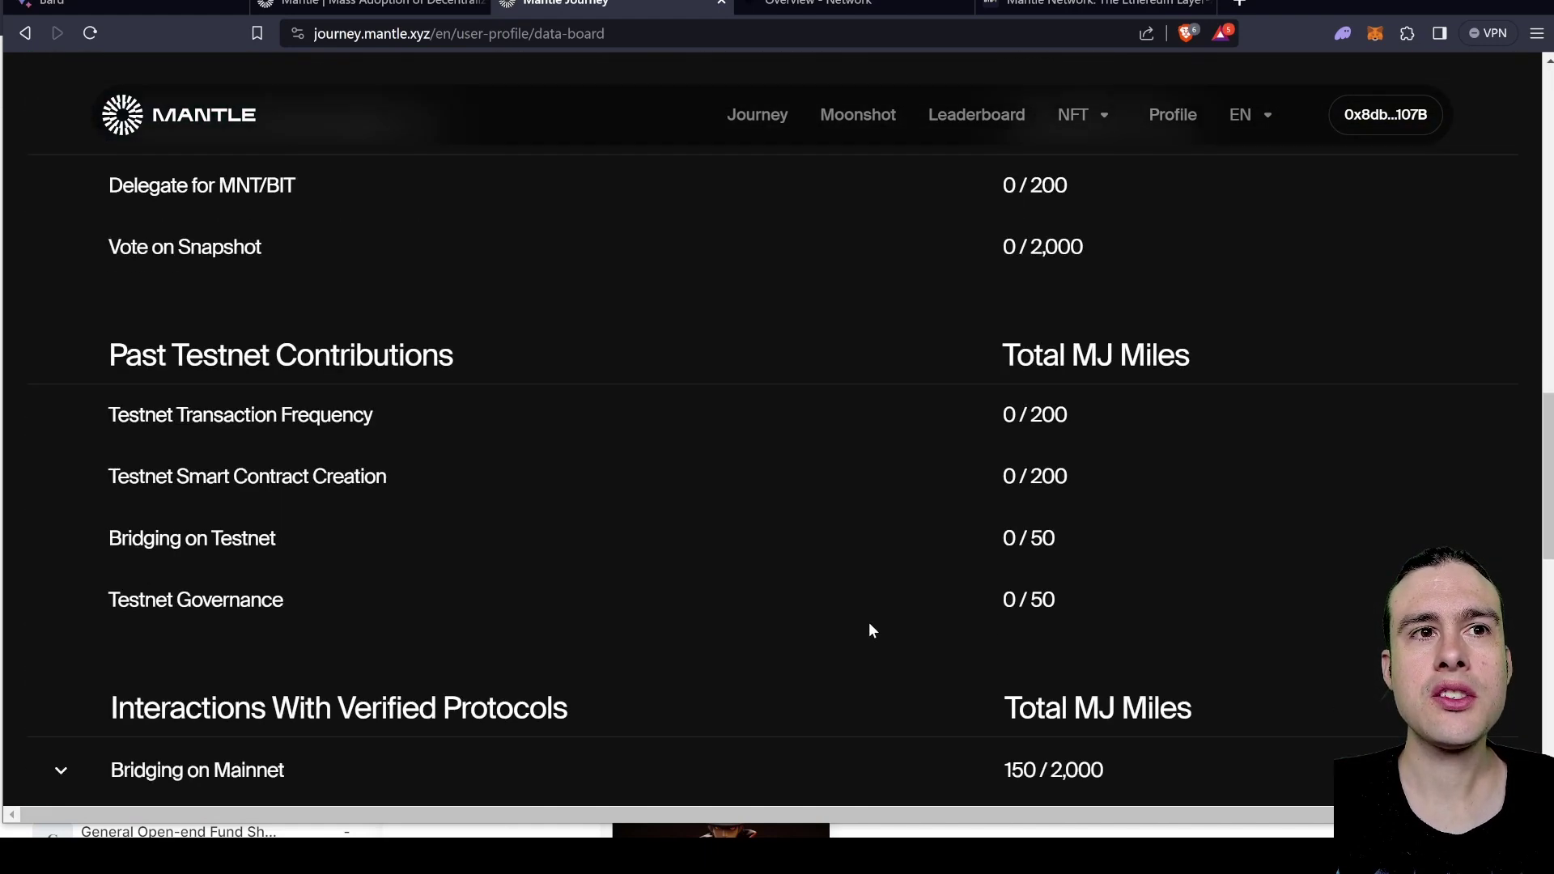
{"action": "scroll", "coordinate": [385, 461], "scroll_direction": "down", "scroll_amount": 2}
{"action": "scroll", "coordinate": [714, 566], "scroll_direction": "up", "scroll_amount": 10}
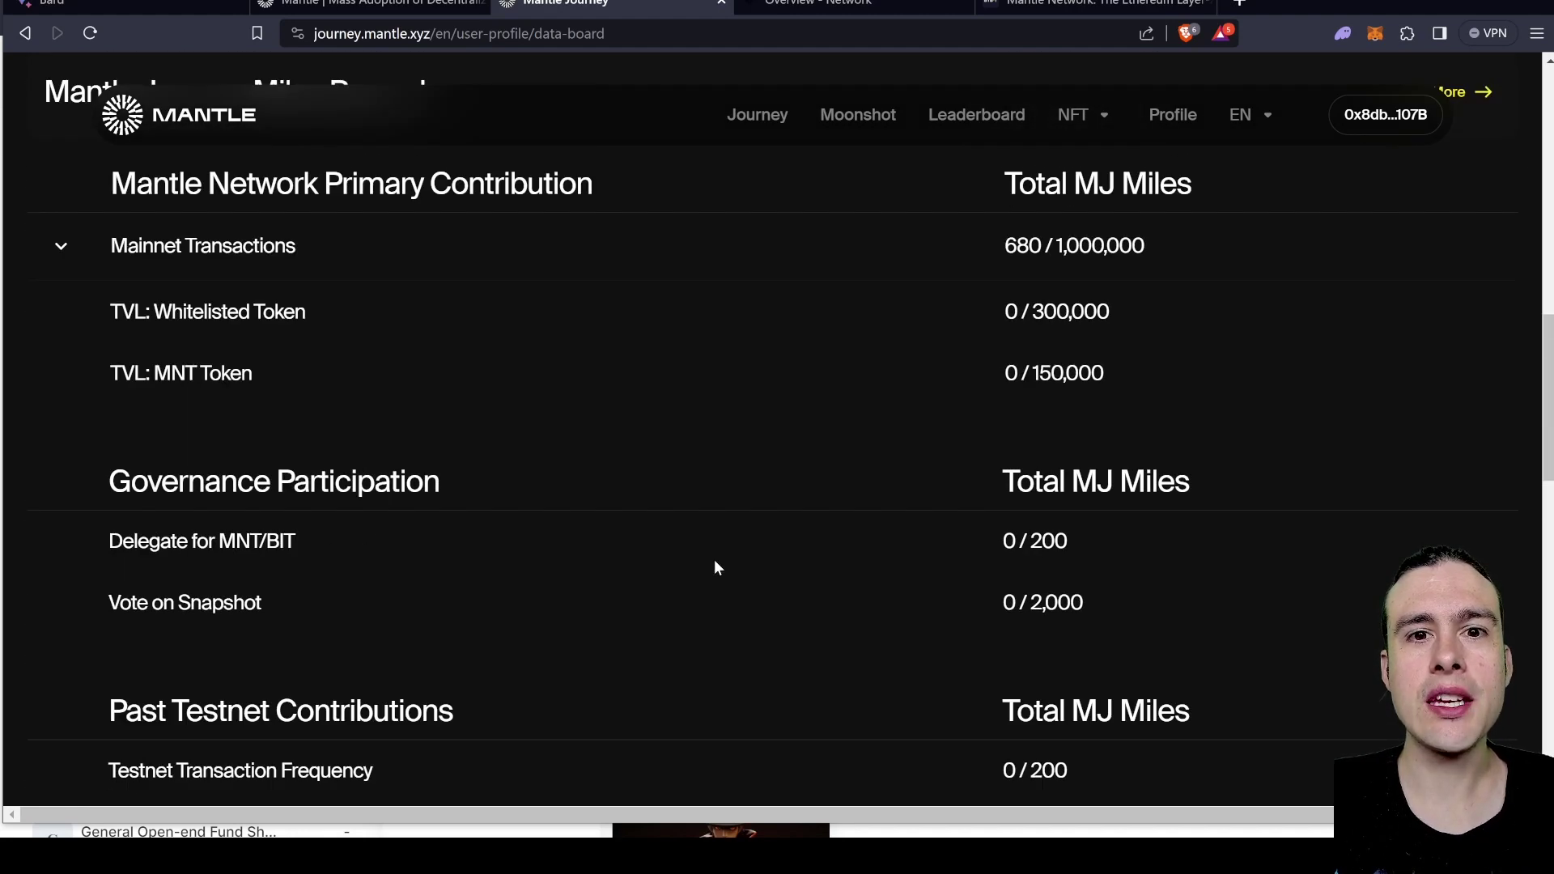
{"action": "scroll", "coordinate": [714, 560], "scroll_direction": "up", "scroll_amount": 7}
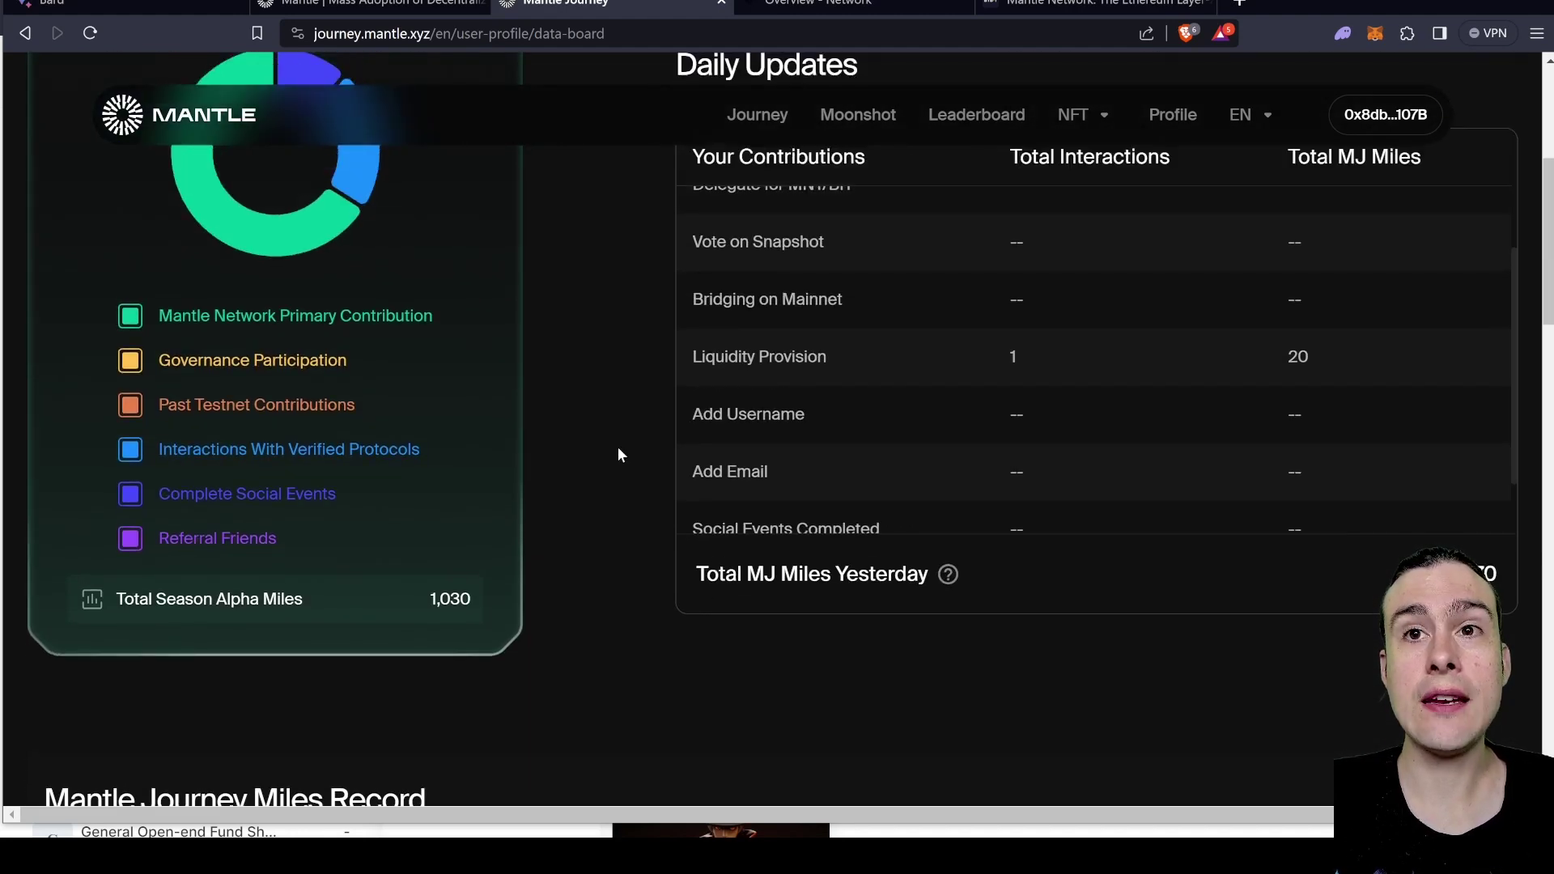
- Return to the Season Alpha overview and highlight the Total Interactions heading of the Daily Updates table
{"action": "scroll", "coordinate": [619, 455], "scroll_direction": "up", "scroll_amount": 3}
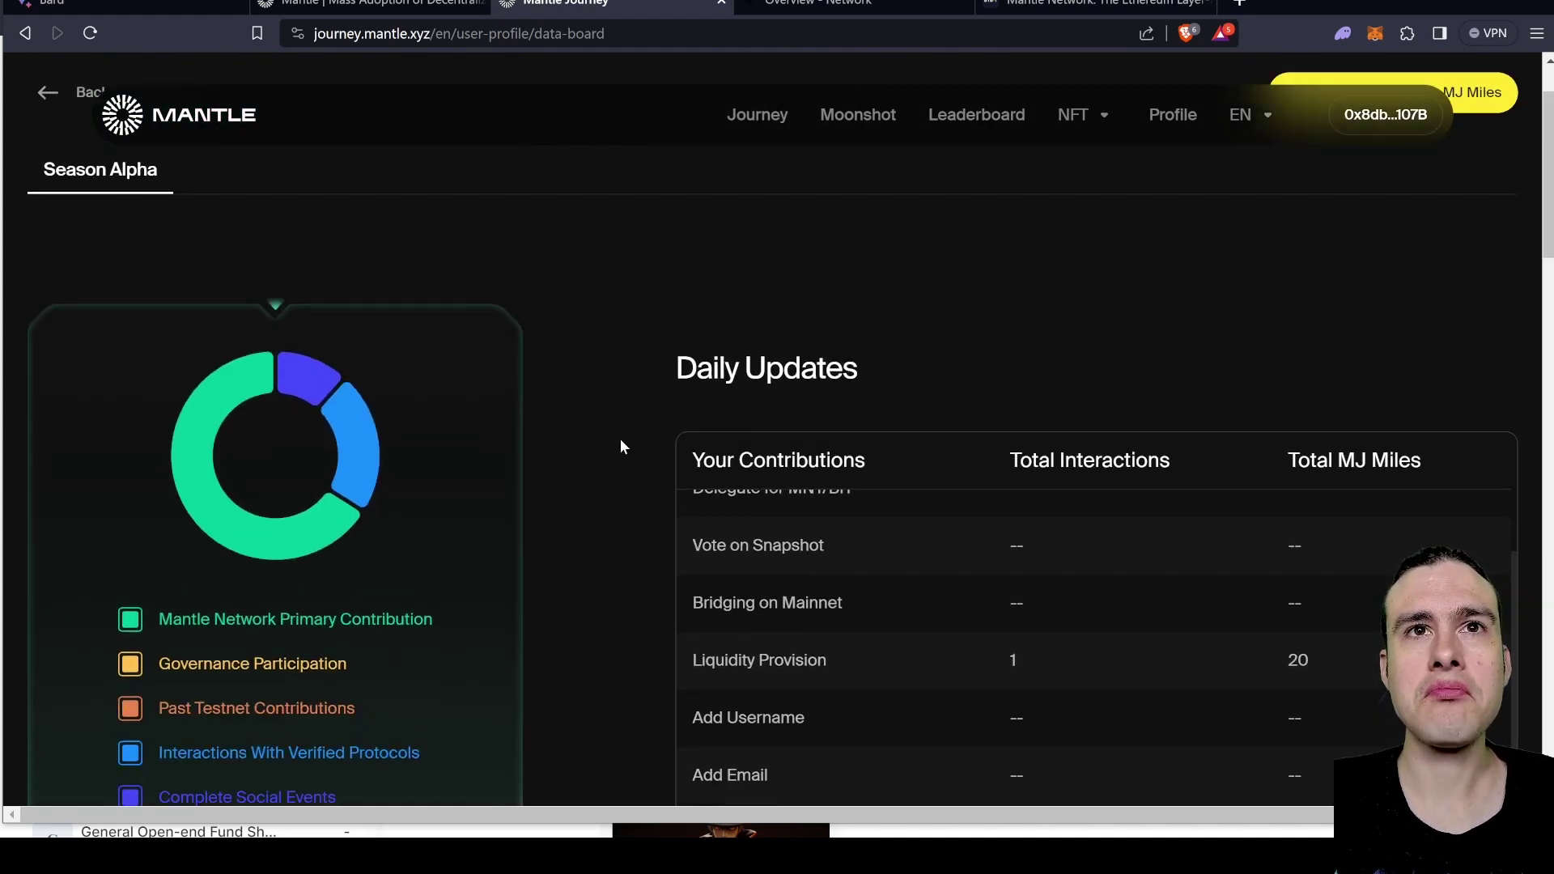
{"action": "scroll", "coordinate": [627, 429], "scroll_direction": "up", "scroll_amount": 1}
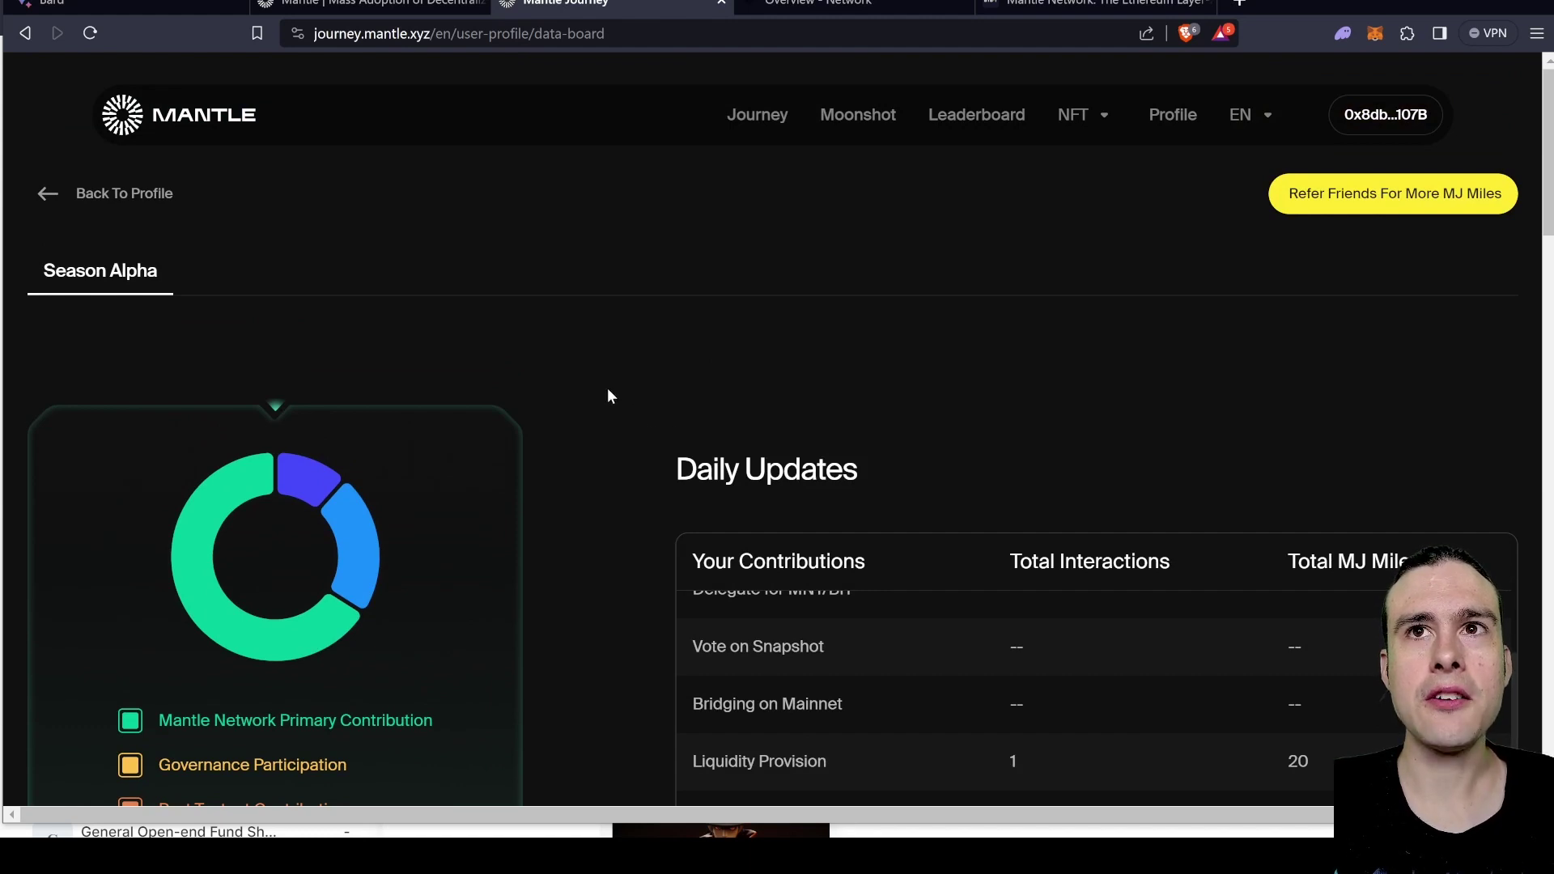
{"action": "scroll", "coordinate": [609, 396], "scroll_direction": "down", "scroll_amount": 2}
{"action": "scroll", "coordinate": [609, 396], "scroll_direction": "up", "scroll_amount": 2}
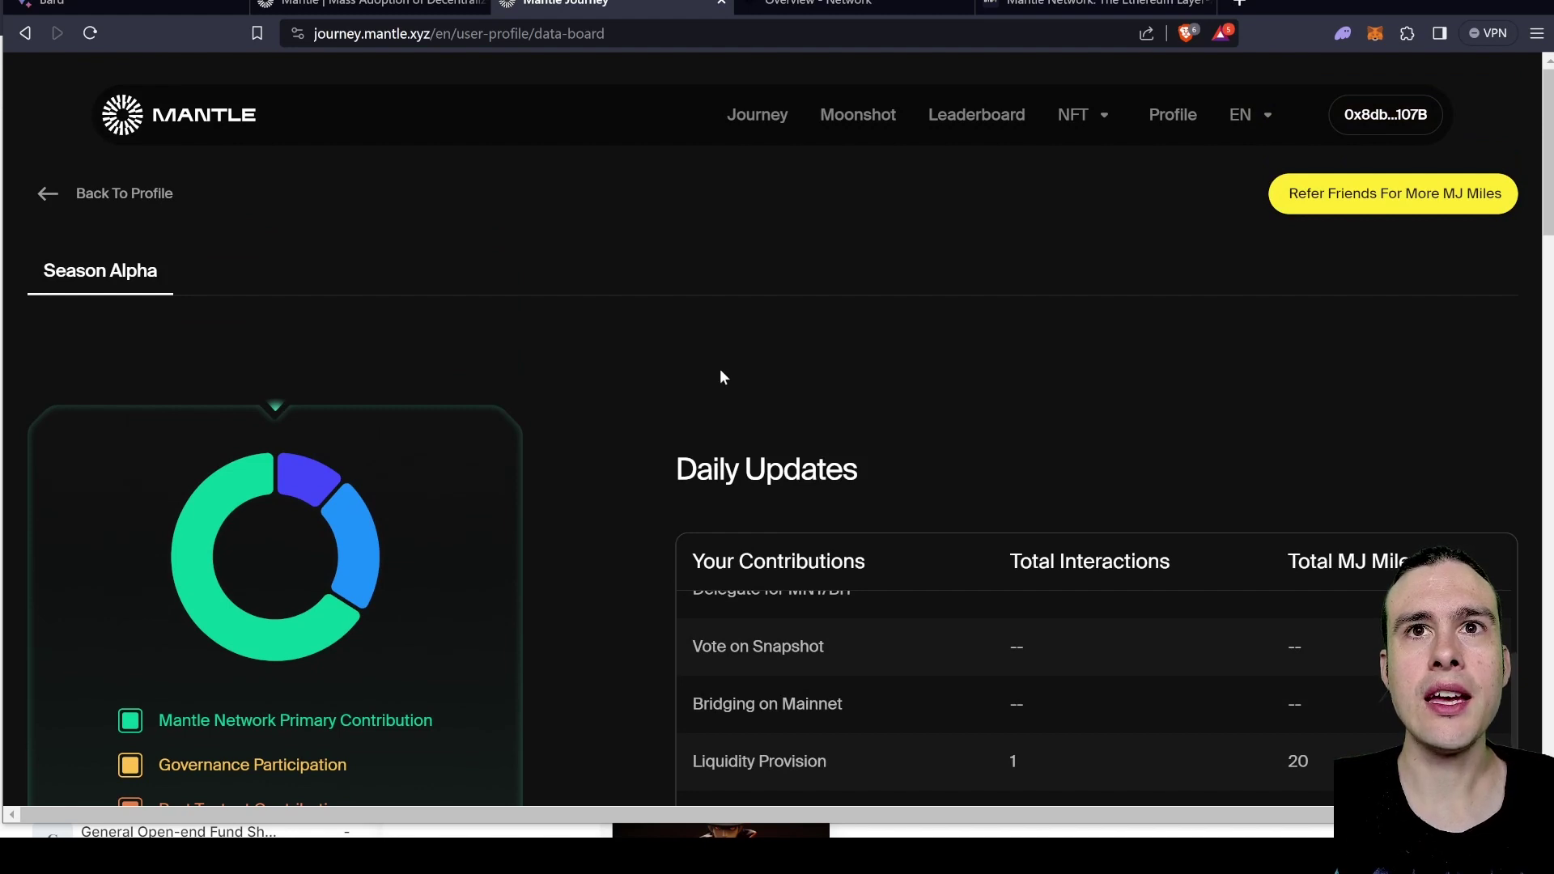
{"action": "scroll", "coordinate": [1169, 538], "scroll_direction": "down", "scroll_amount": 1}
{"action": "left_click_drag", "start_coordinate": [1008, 461], "coordinate": [1174, 467]}
{"action": "left_click", "coordinate": [1173, 467]}
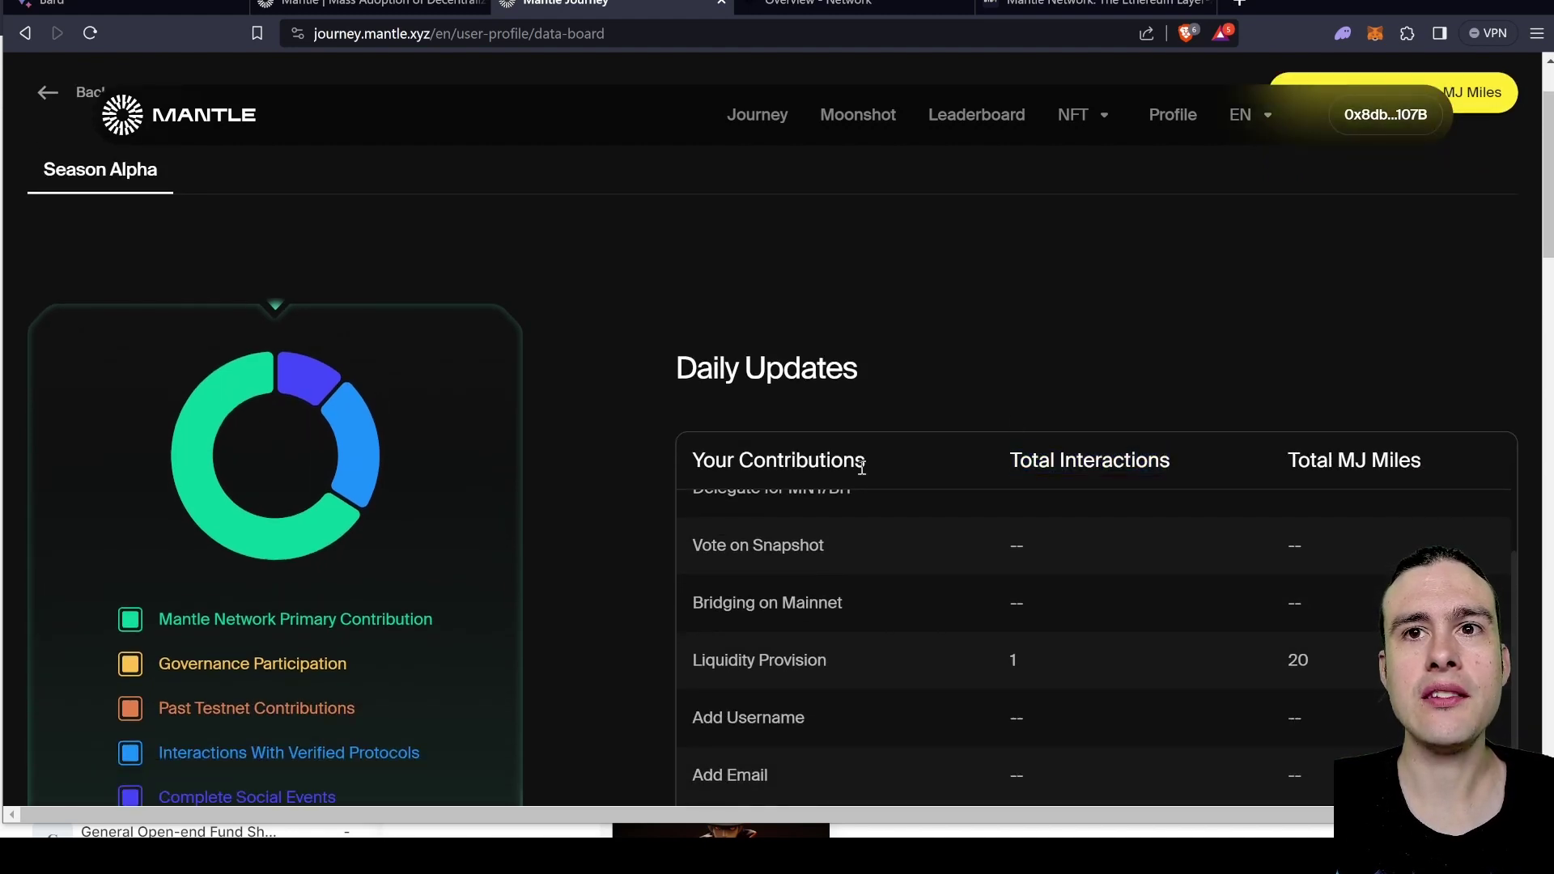
- Check yesterday's MJ Miles total and the primary contribution entries in the Miles Record
{"action": "scroll", "coordinate": [560, 386], "scroll_direction": "down", "scroll_amount": 5}
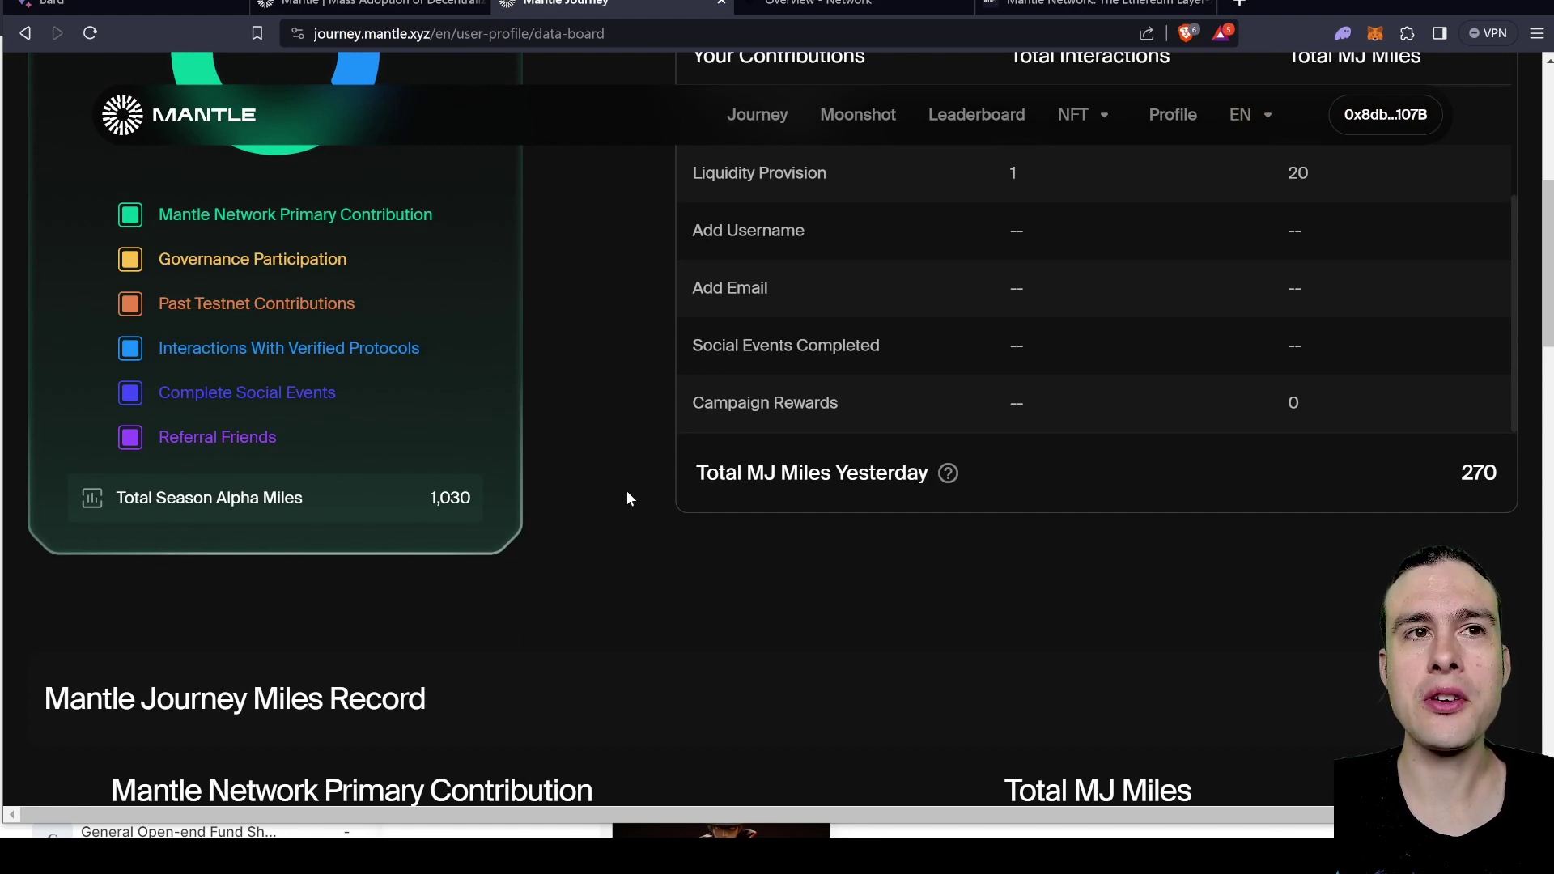
{"action": "scroll", "coordinate": [628, 495], "scroll_direction": "up", "scroll_amount": 4}
{"action": "scroll", "coordinate": [629, 496], "scroll_direction": "down", "scroll_amount": 7}
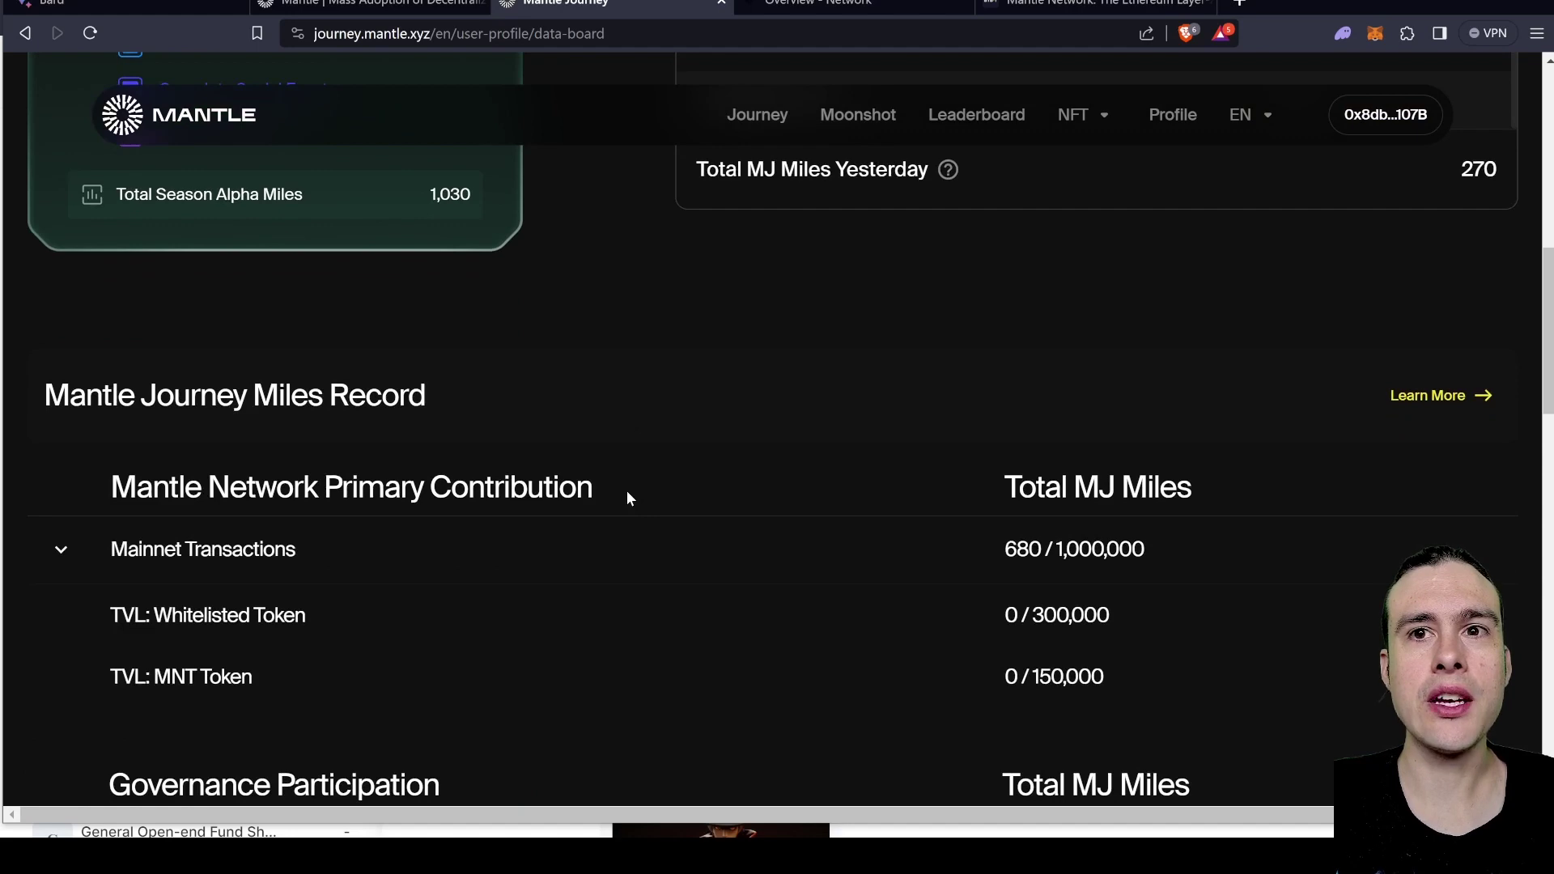
{"action": "scroll", "coordinate": [628, 496], "scroll_direction": "down", "scroll_amount": 3}
{"action": "scroll", "coordinate": [628, 495], "scroll_direction": "up", "scroll_amount": 10}
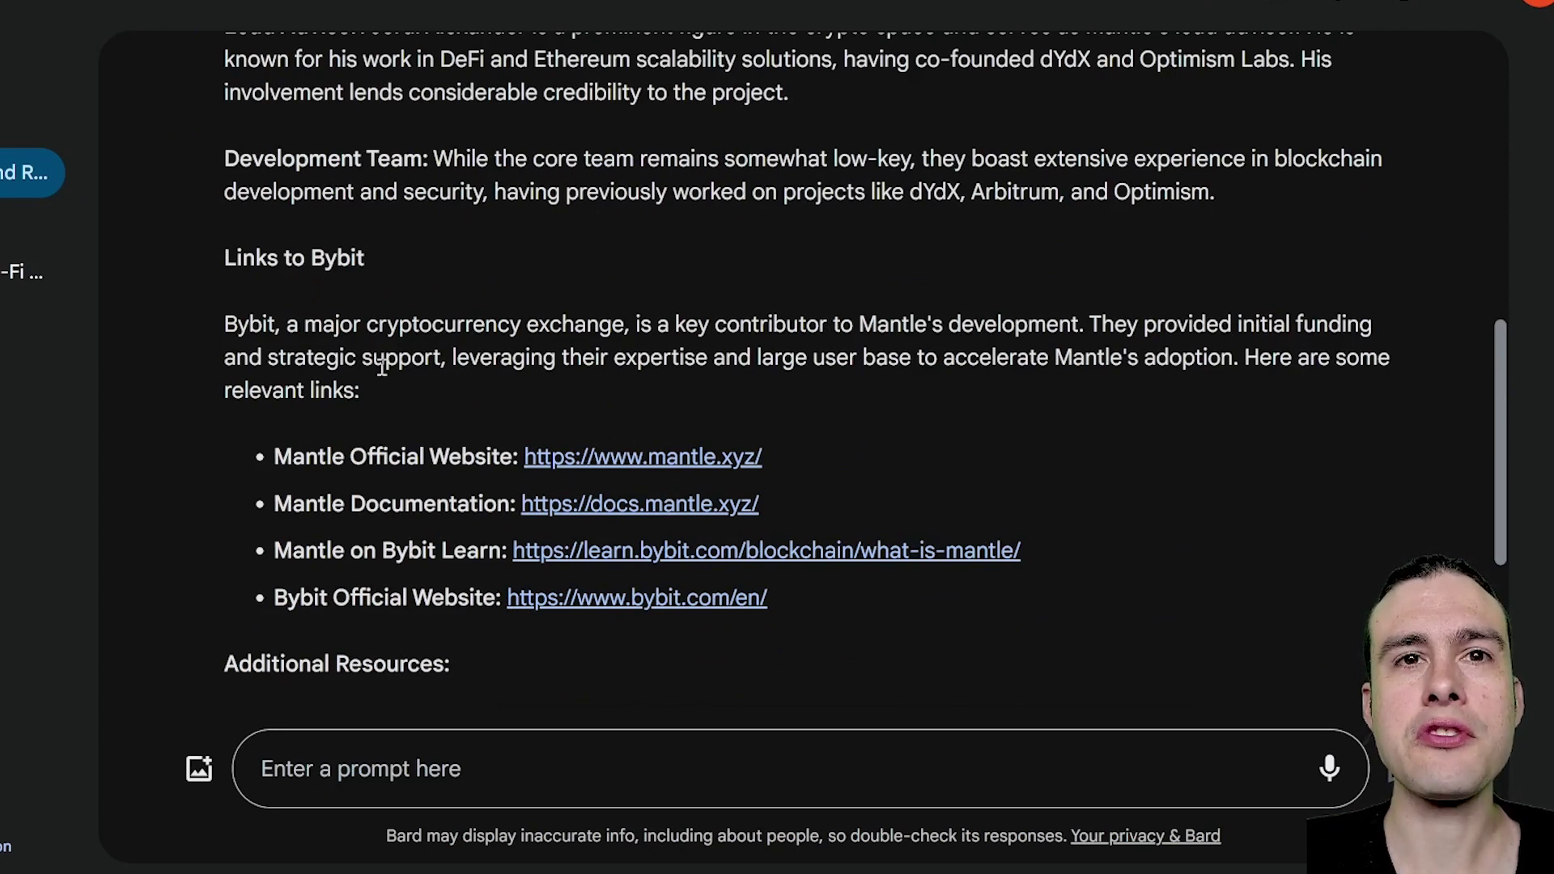
- Read the sections on links to Bybit and the Mantle ETH L2 overview in the Bard answer
{"action": "left_click_drag", "start_coordinate": [763, 357], "coordinate": [838, 358]}
{"action": "left_click", "coordinate": [1052, 359]}
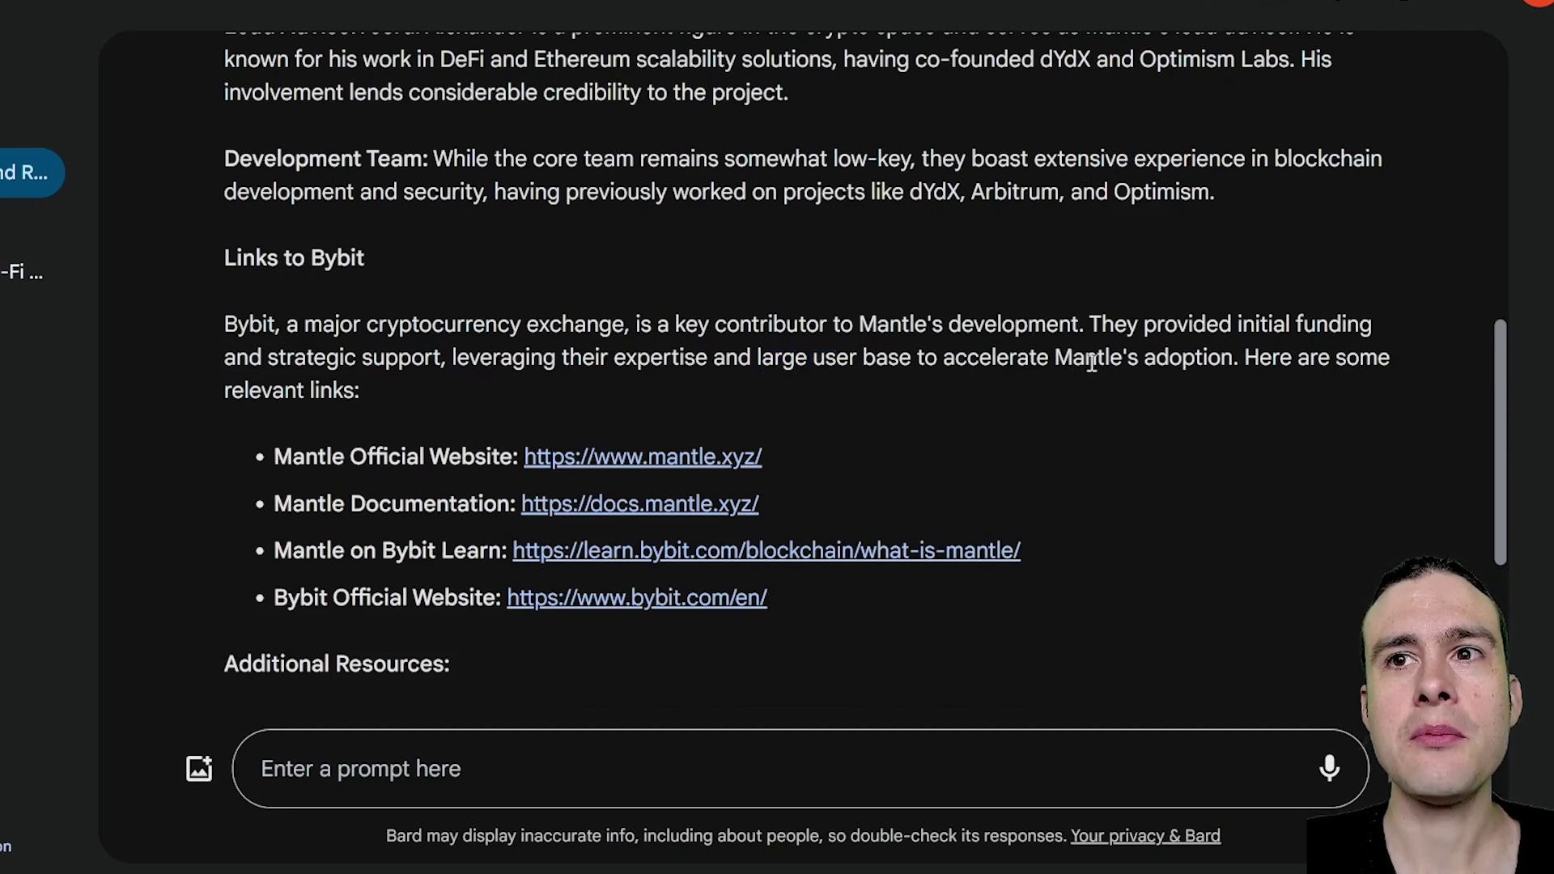
{"action": "scroll", "coordinate": [468, 379], "scroll_direction": "up", "scroll_amount": 5}
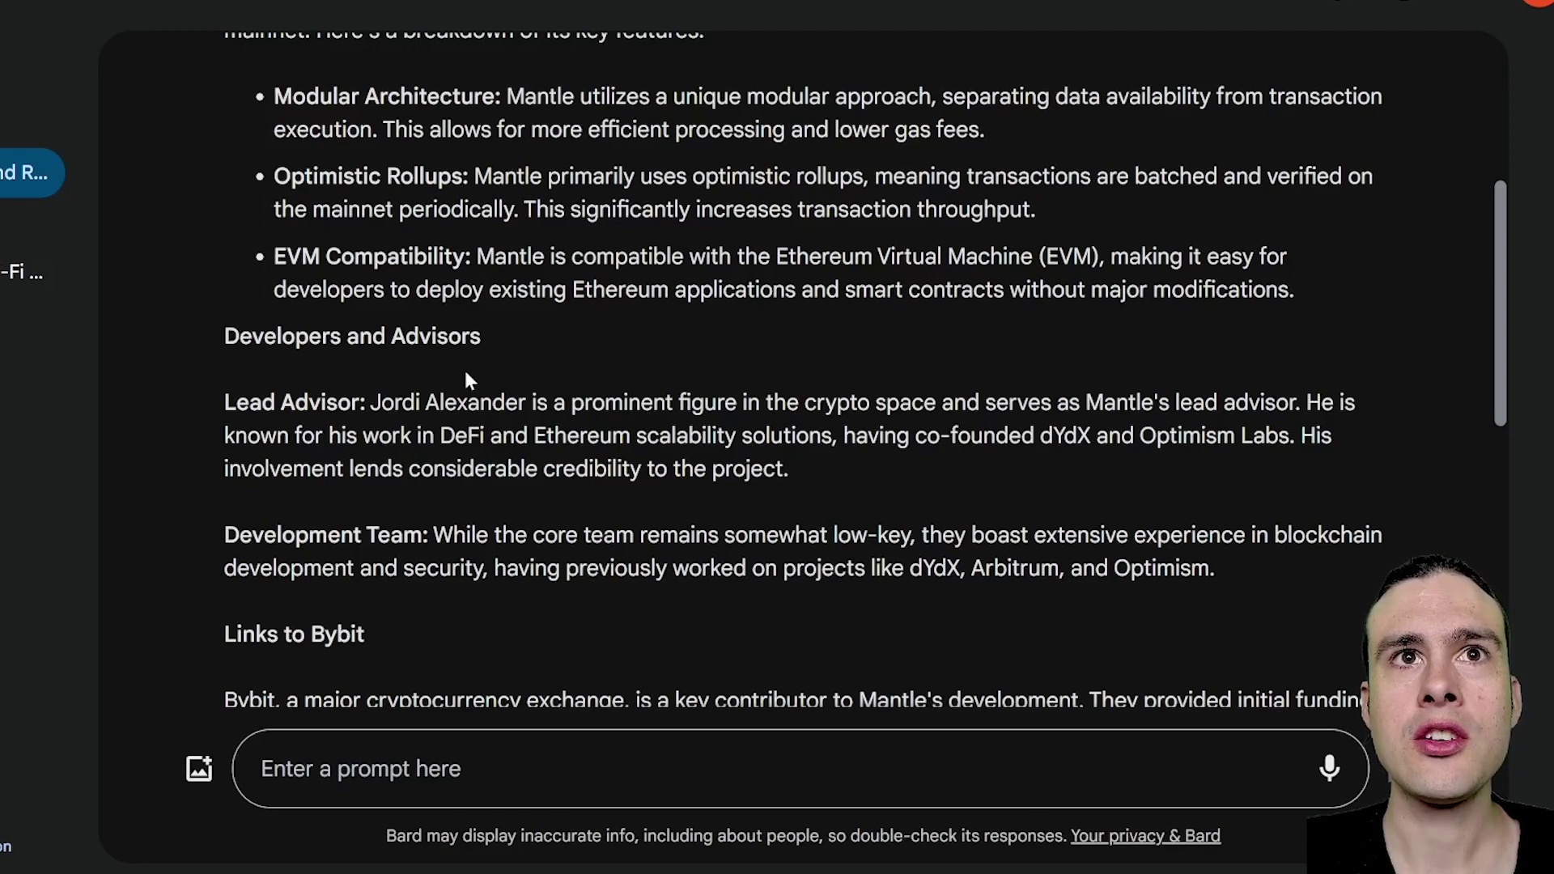
{"action": "scroll", "coordinate": [464, 371], "scroll_direction": "up", "scroll_amount": 3}
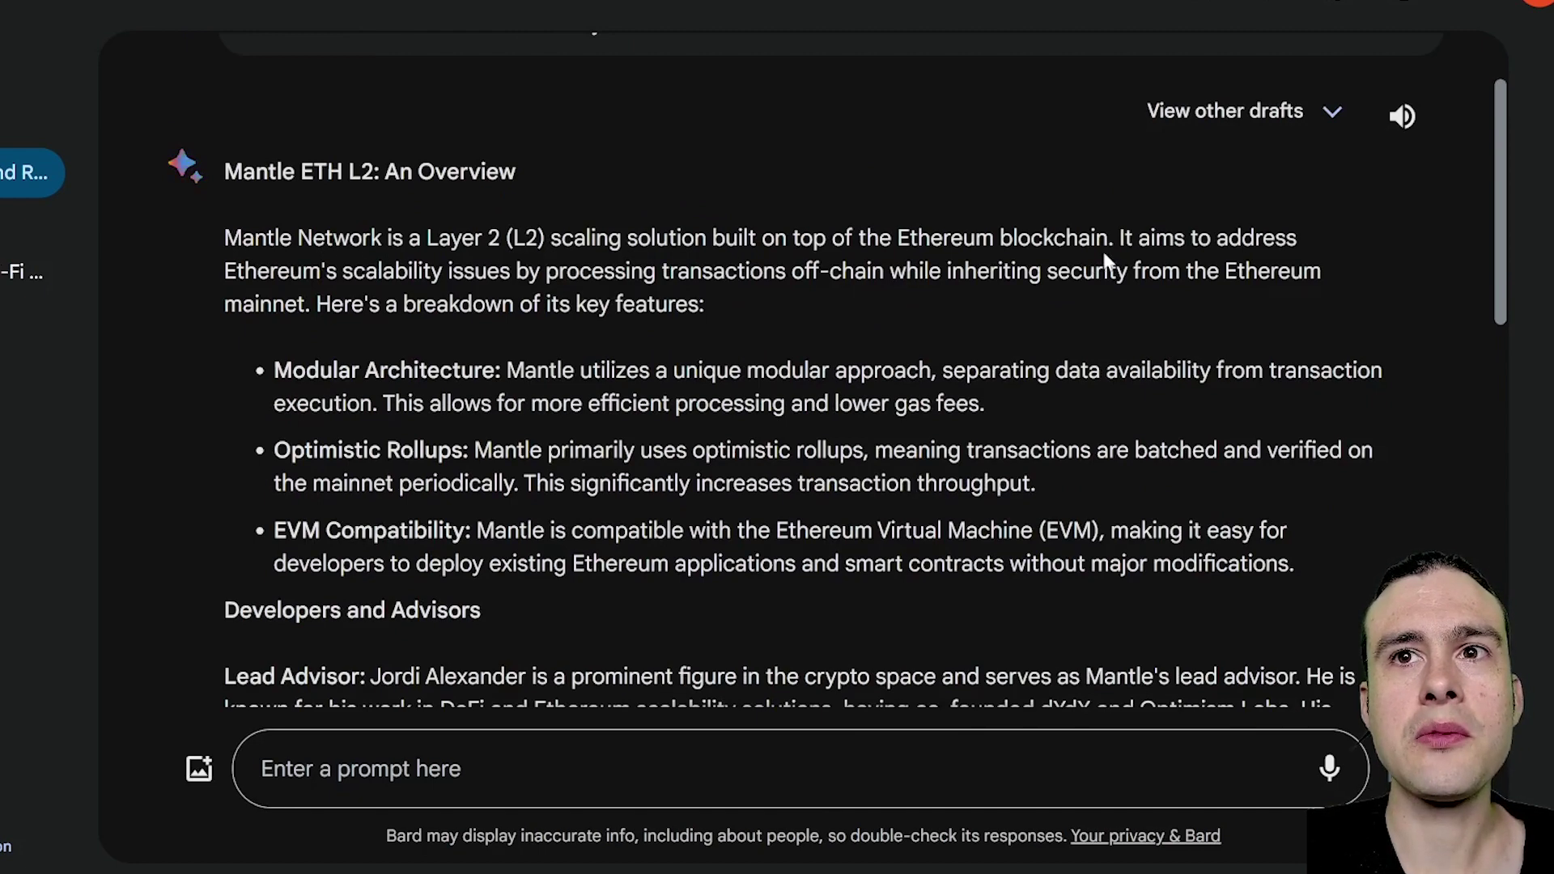
{"action": "scroll", "coordinate": [999, 485], "scroll_direction": "down", "scroll_amount": 2}
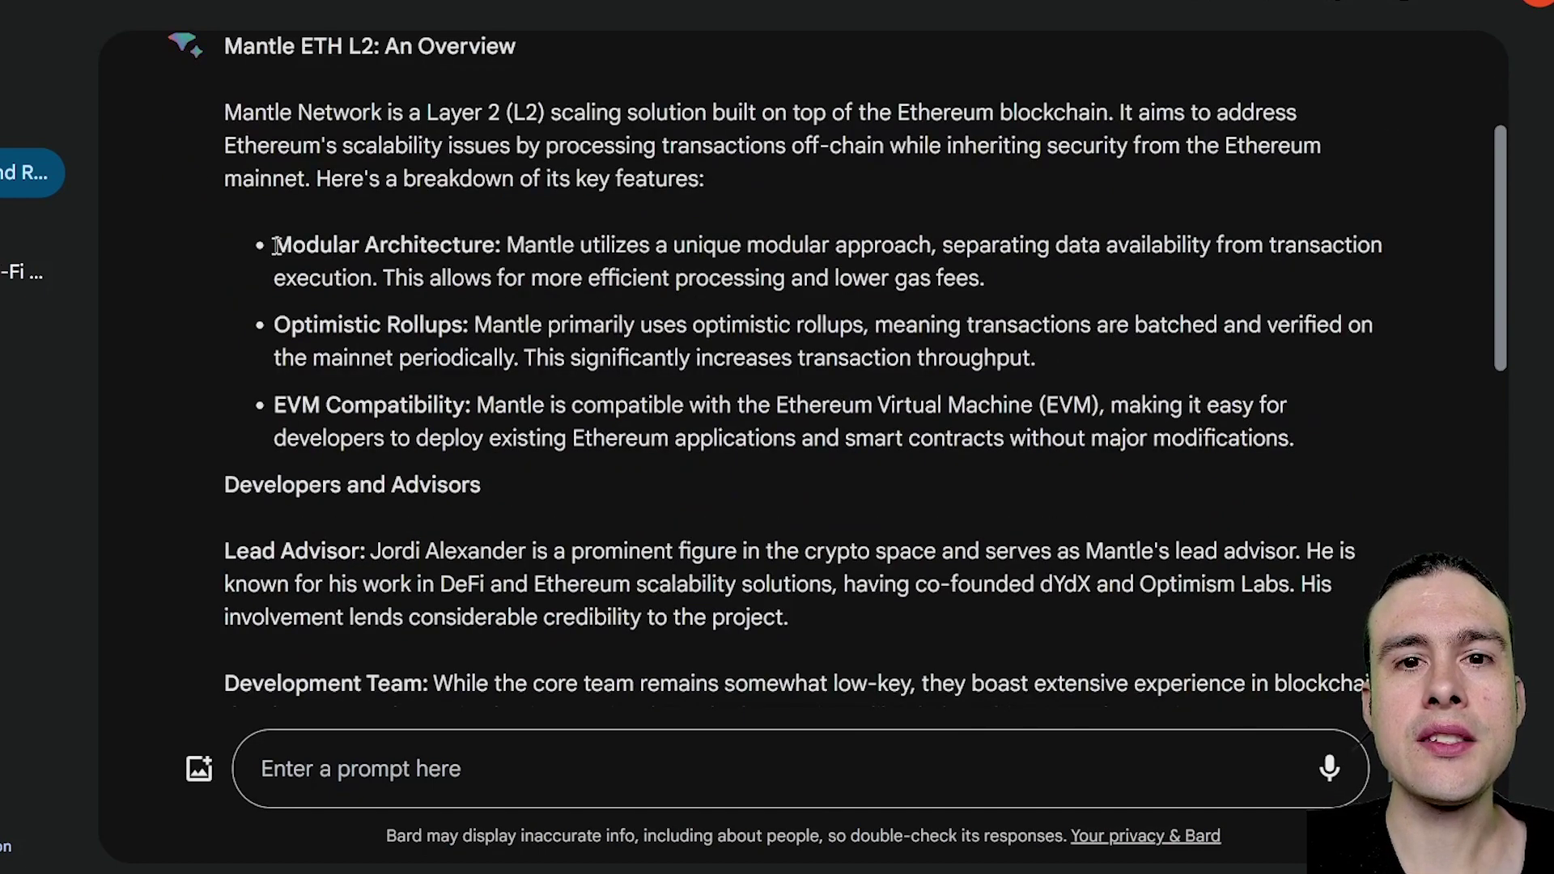
- Highlight the Modular Architecture and Optimistic Rollups key features in the Mantle overview
{"action": "left_click_drag", "start_coordinate": [276, 246], "coordinate": [496, 245]}
{"action": "left_click_drag", "start_coordinate": [275, 324], "coordinate": [475, 324]}
{"action": "left_click", "coordinate": [338, 418]}
- Highlight the lead advisor's name in the Developers and Advisors section
{"action": "scroll", "coordinate": [545, 253], "scroll_direction": "down", "scroll_amount": 3}
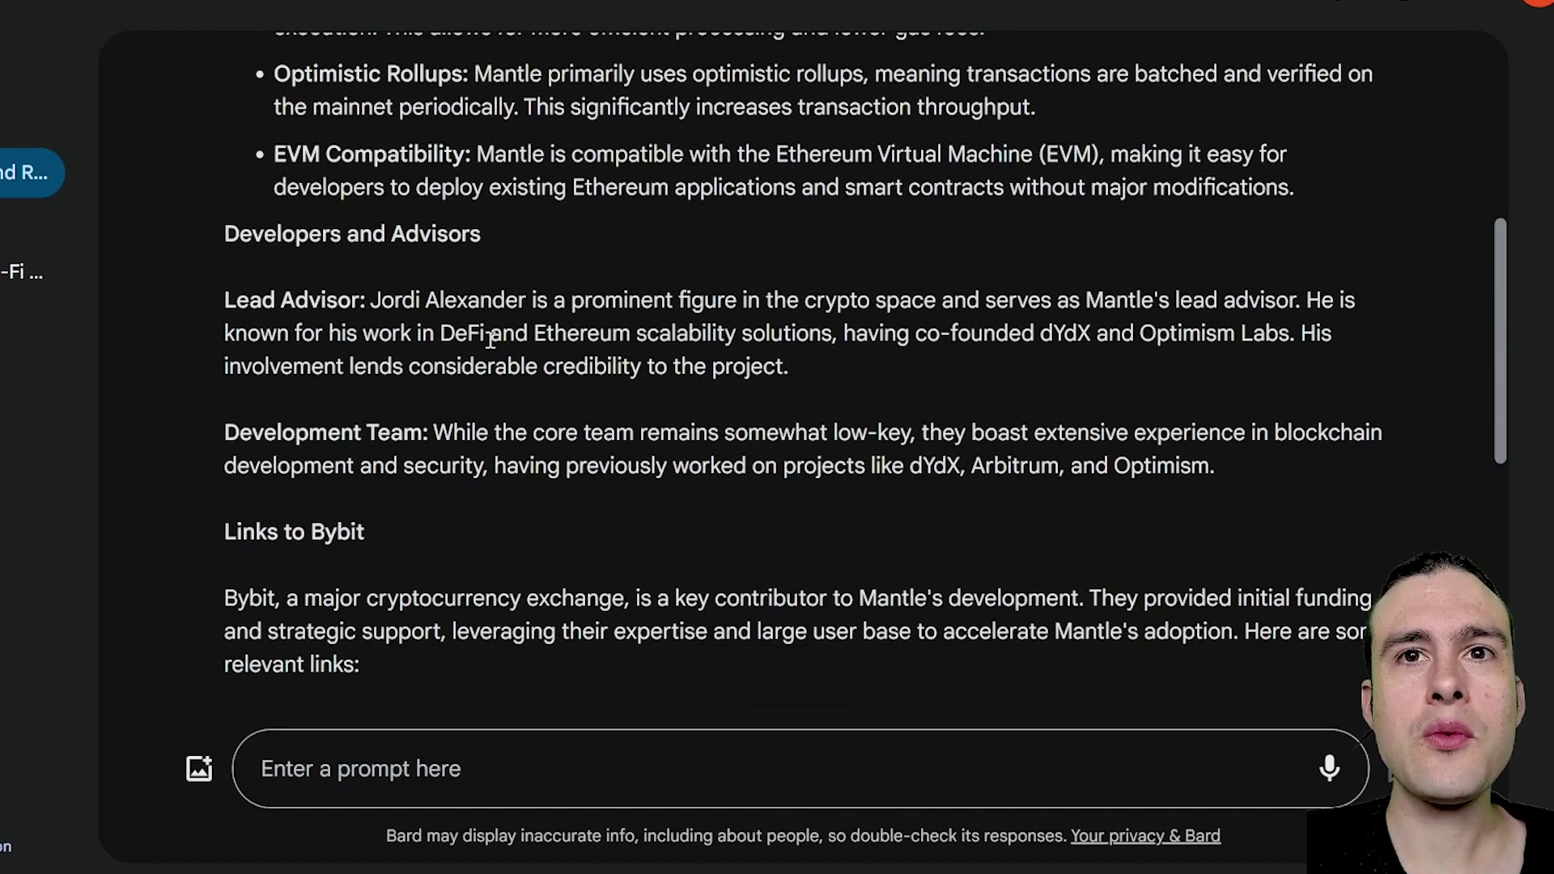
{"action": "left_click_drag", "start_coordinate": [370, 306], "coordinate": [506, 308]}
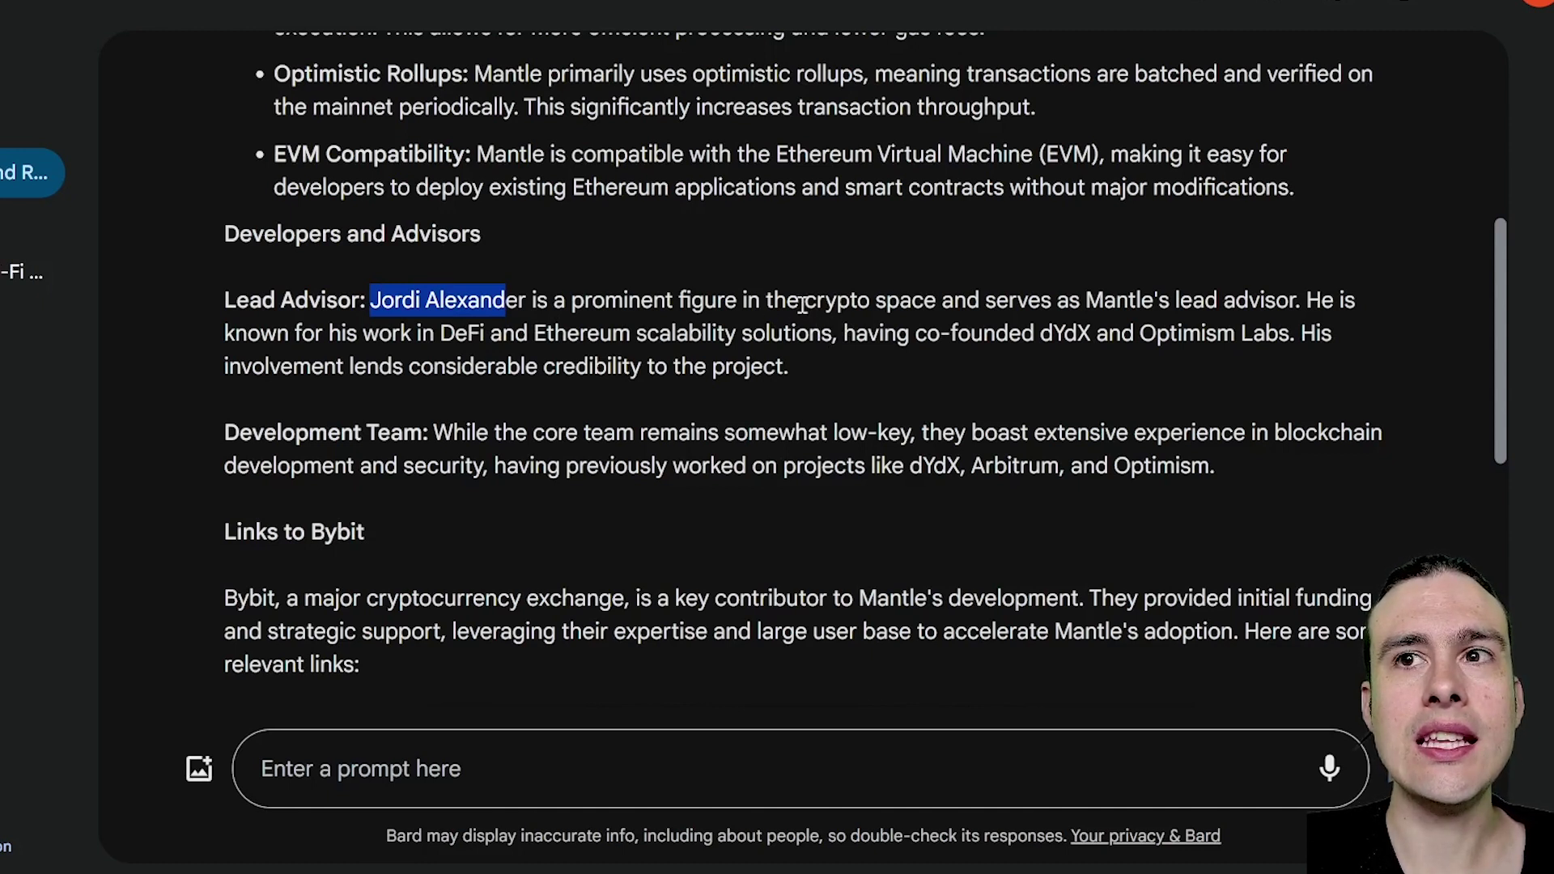
{"action": "left_click_drag", "start_coordinate": [368, 304], "coordinate": [528, 306]}
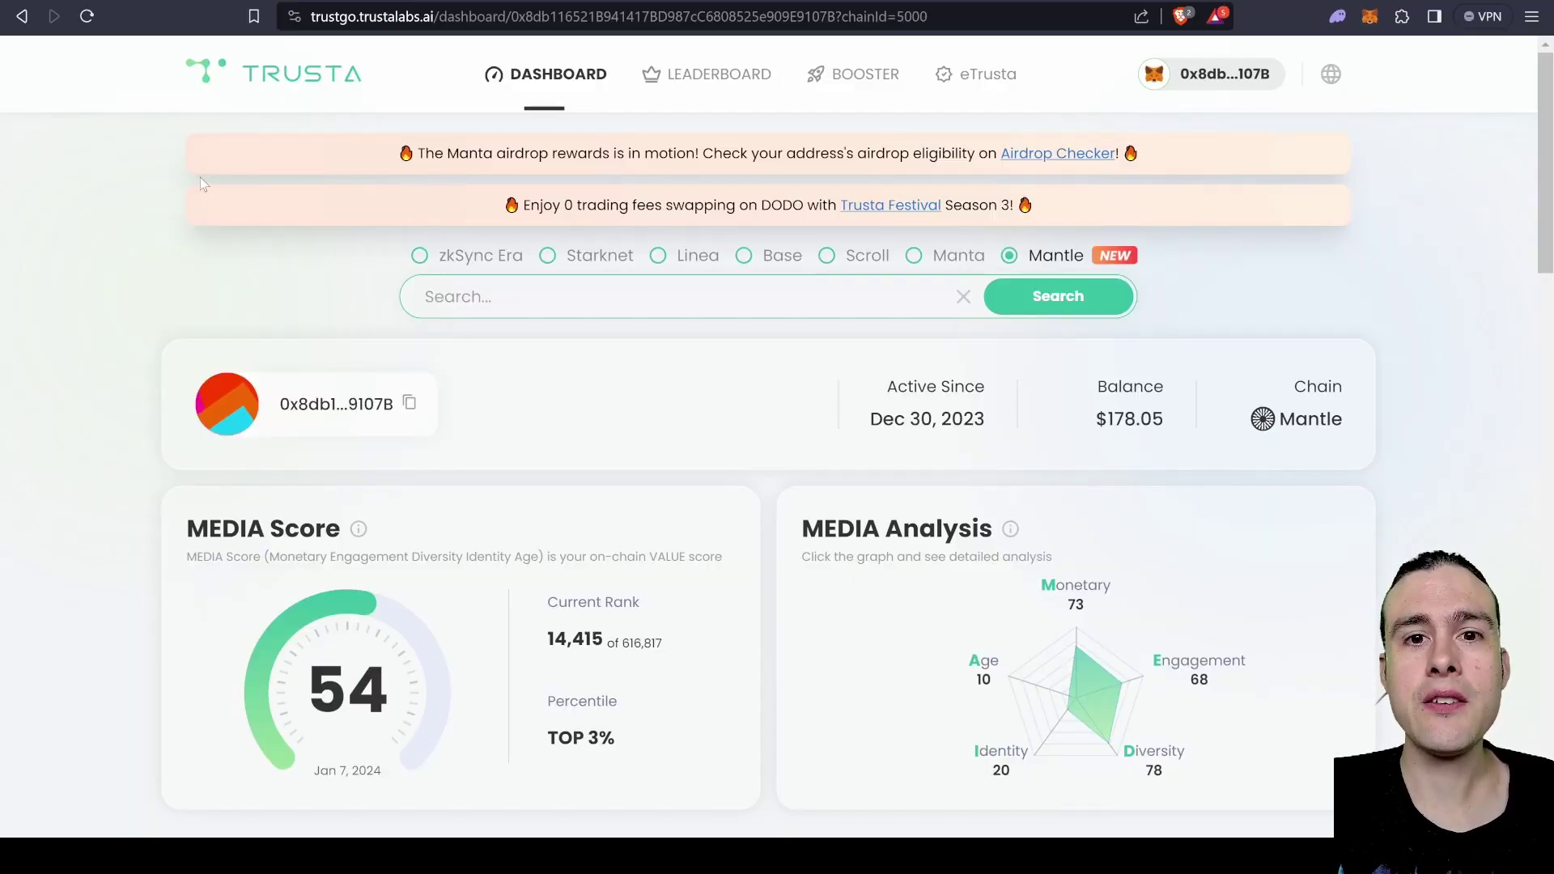
- Examine the wallet's MEDIA Score, interaction rank and protocol statistics for Mantle on the Trusta dashboard
{"action": "scroll", "coordinate": [201, 179], "scroll_direction": "down", "scroll_amount": 1}
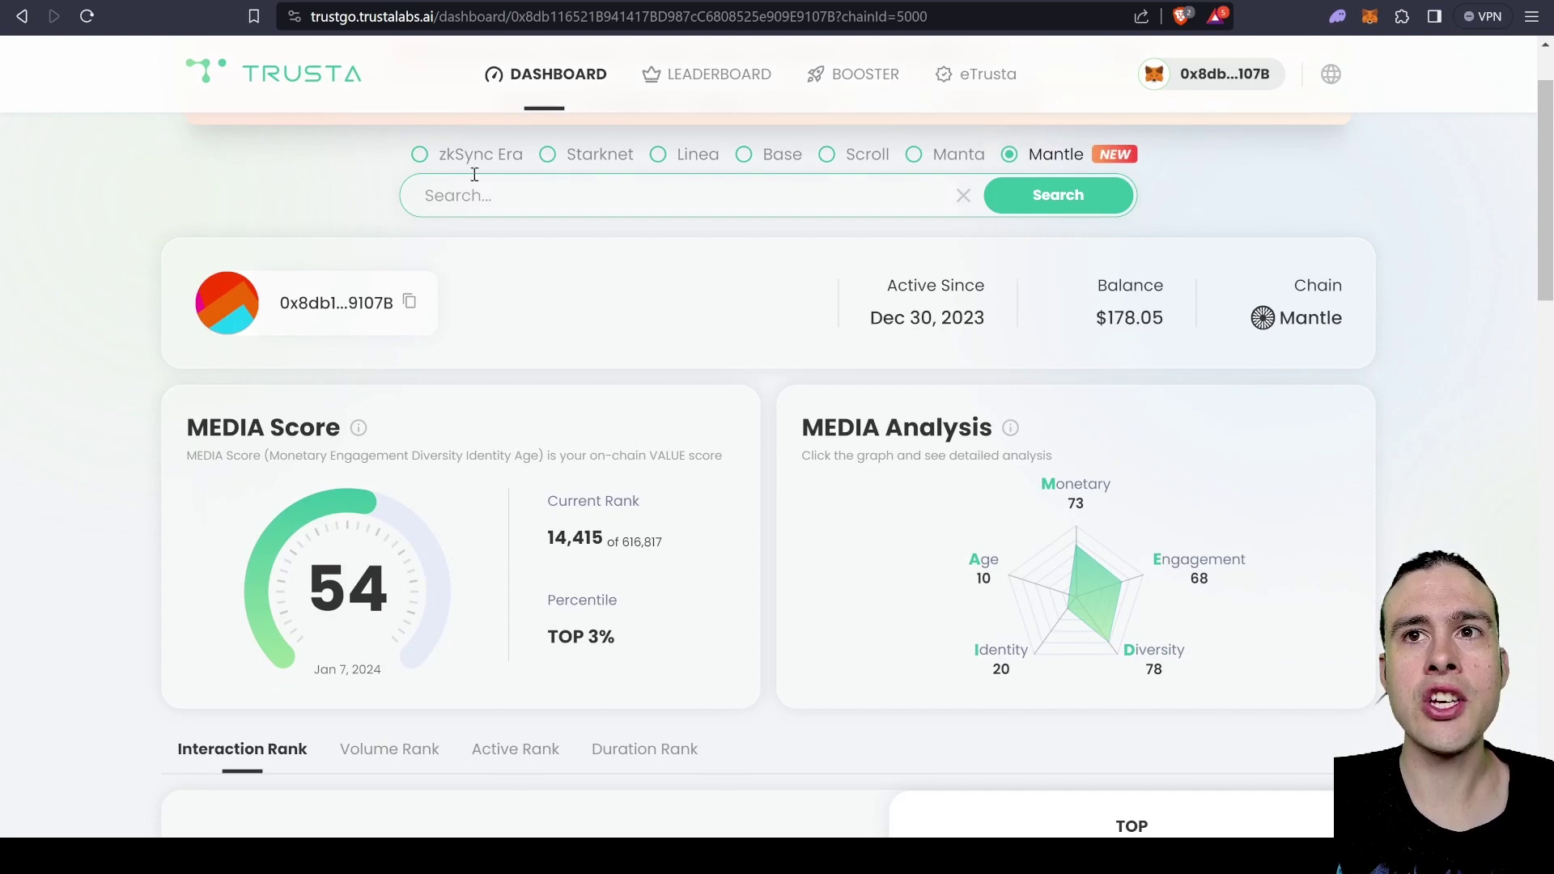
{"action": "scroll", "coordinate": [1402, 468], "scroll_direction": "down", "scroll_amount": 7}
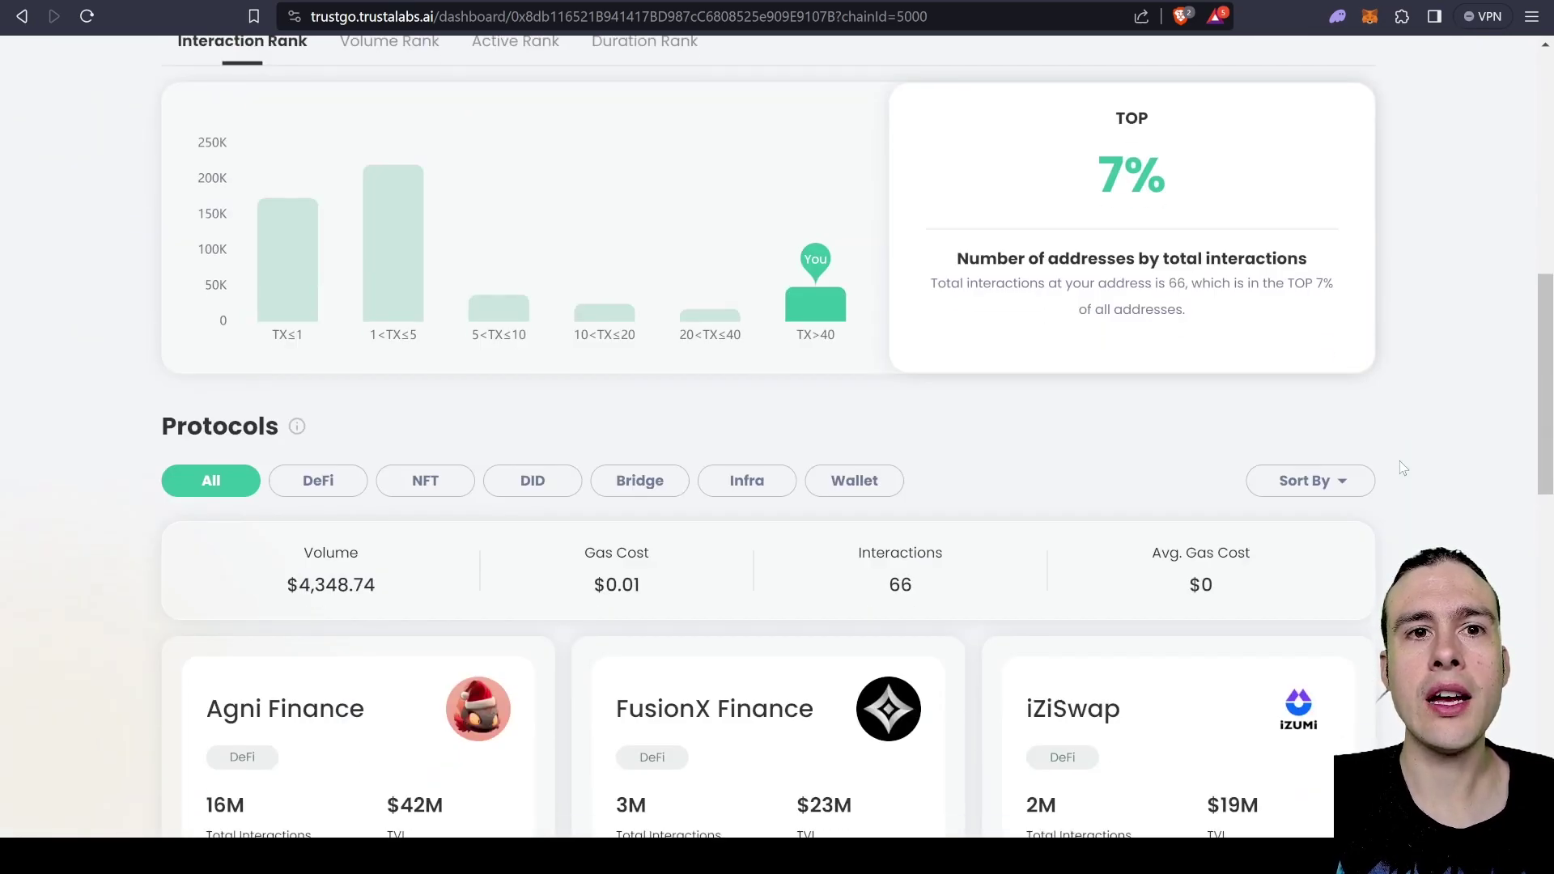
{"action": "scroll", "coordinate": [1403, 468], "scroll_direction": "down", "scroll_amount": 2}
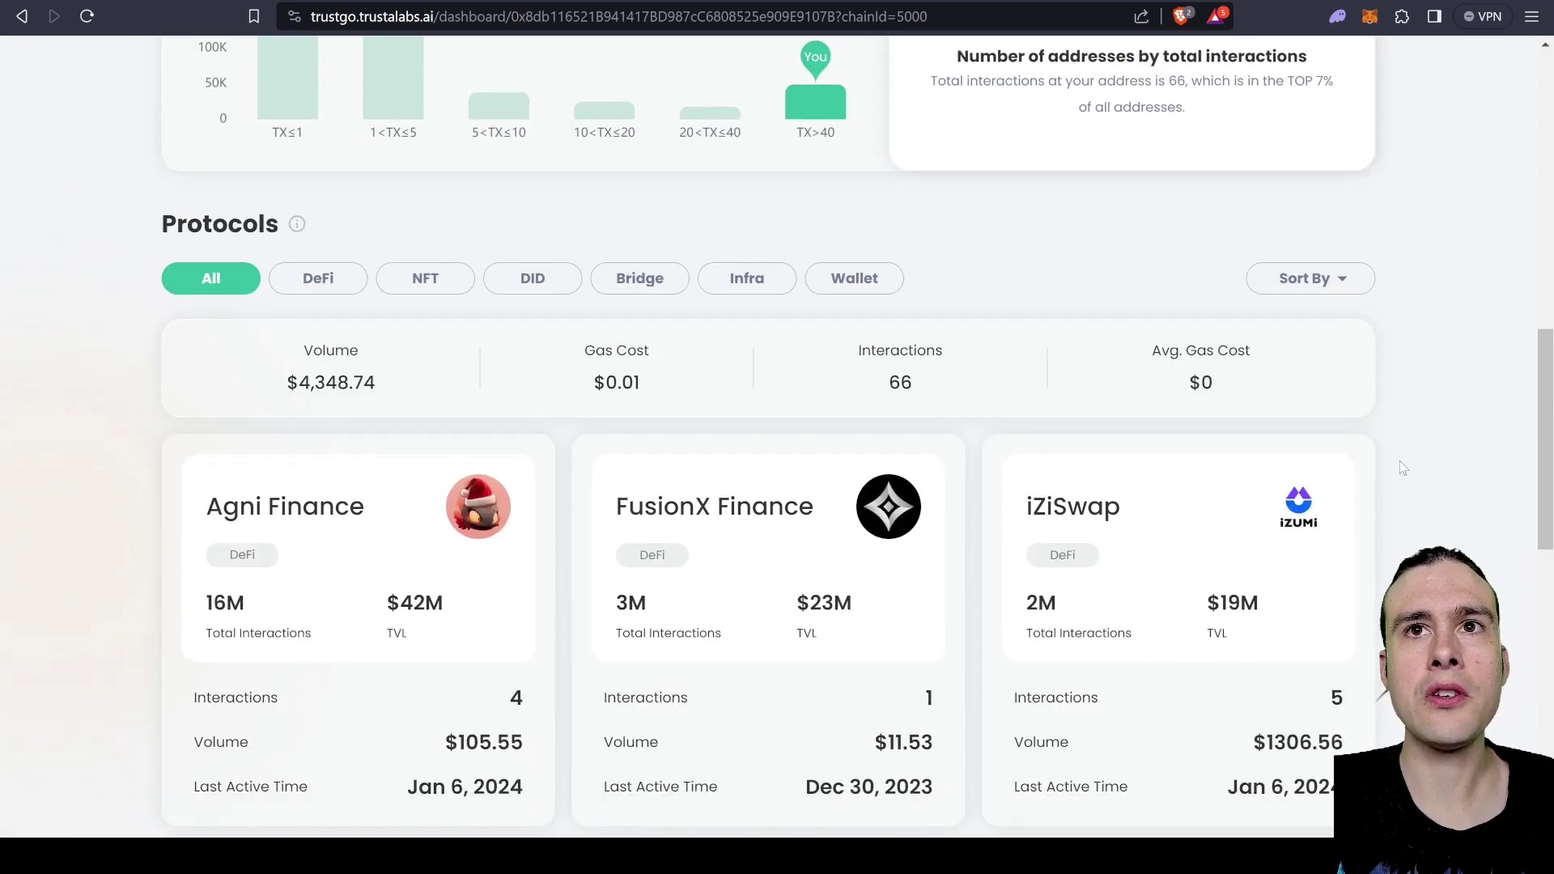
{"action": "scroll", "coordinate": [1403, 468], "scroll_direction": "down", "scroll_amount": 3}
{"action": "scroll", "coordinate": [1403, 468], "scroll_direction": "down", "scroll_amount": 1}
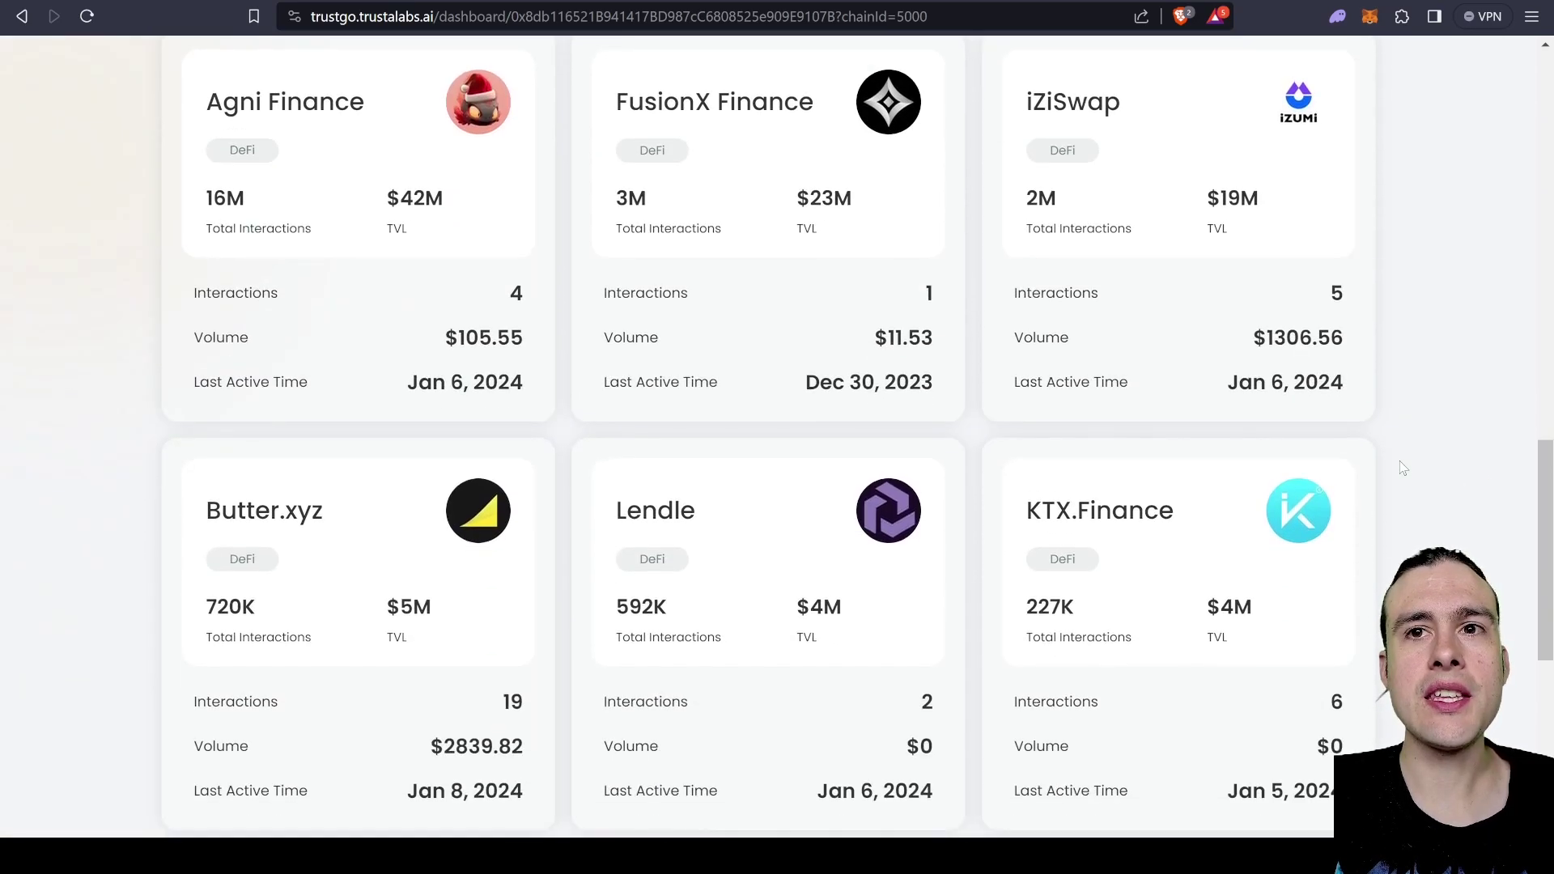
{"action": "scroll", "coordinate": [1402, 467], "scroll_direction": "up", "scroll_amount": 4}
{"action": "scroll", "coordinate": [1403, 468], "scroll_direction": "down", "scroll_amount": 1}
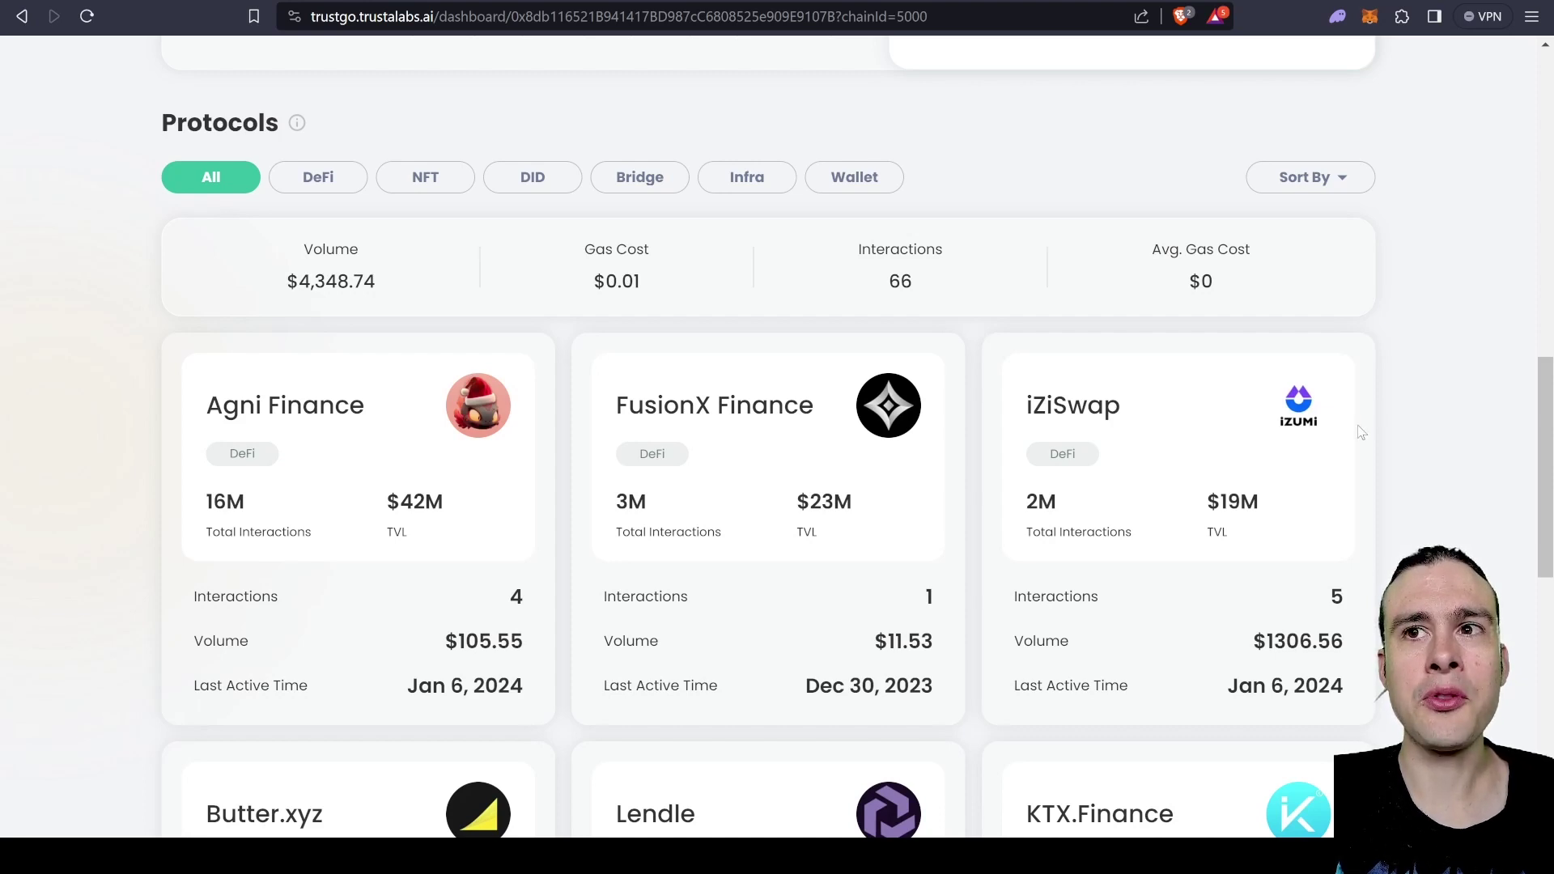
- Highlight the volume and interactions of KTX.Finance and the interaction count of Butter.xyz among the protocol cards
{"action": "scroll", "coordinate": [1391, 437], "scroll_direction": "down", "scroll_amount": 5}
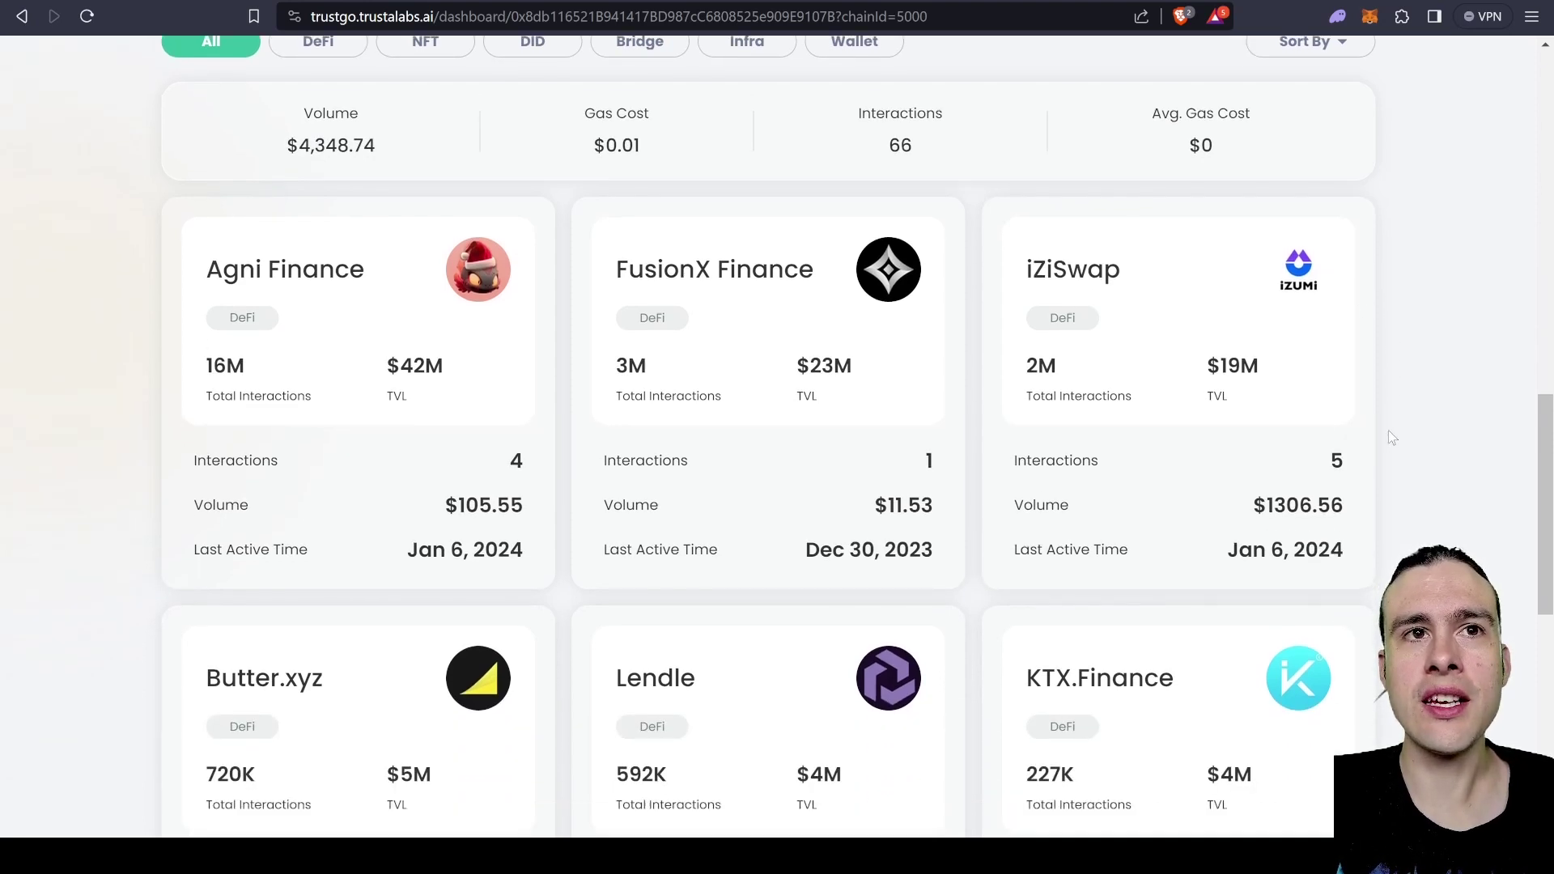
{"action": "scroll", "coordinate": [1388, 430], "scroll_direction": "up", "scroll_amount": 1}
{"action": "scroll", "coordinate": [774, 377], "scroll_direction": "down", "scroll_amount": 3}
{"action": "left_click_drag", "start_coordinate": [1014, 440], "coordinate": [1343, 439]}
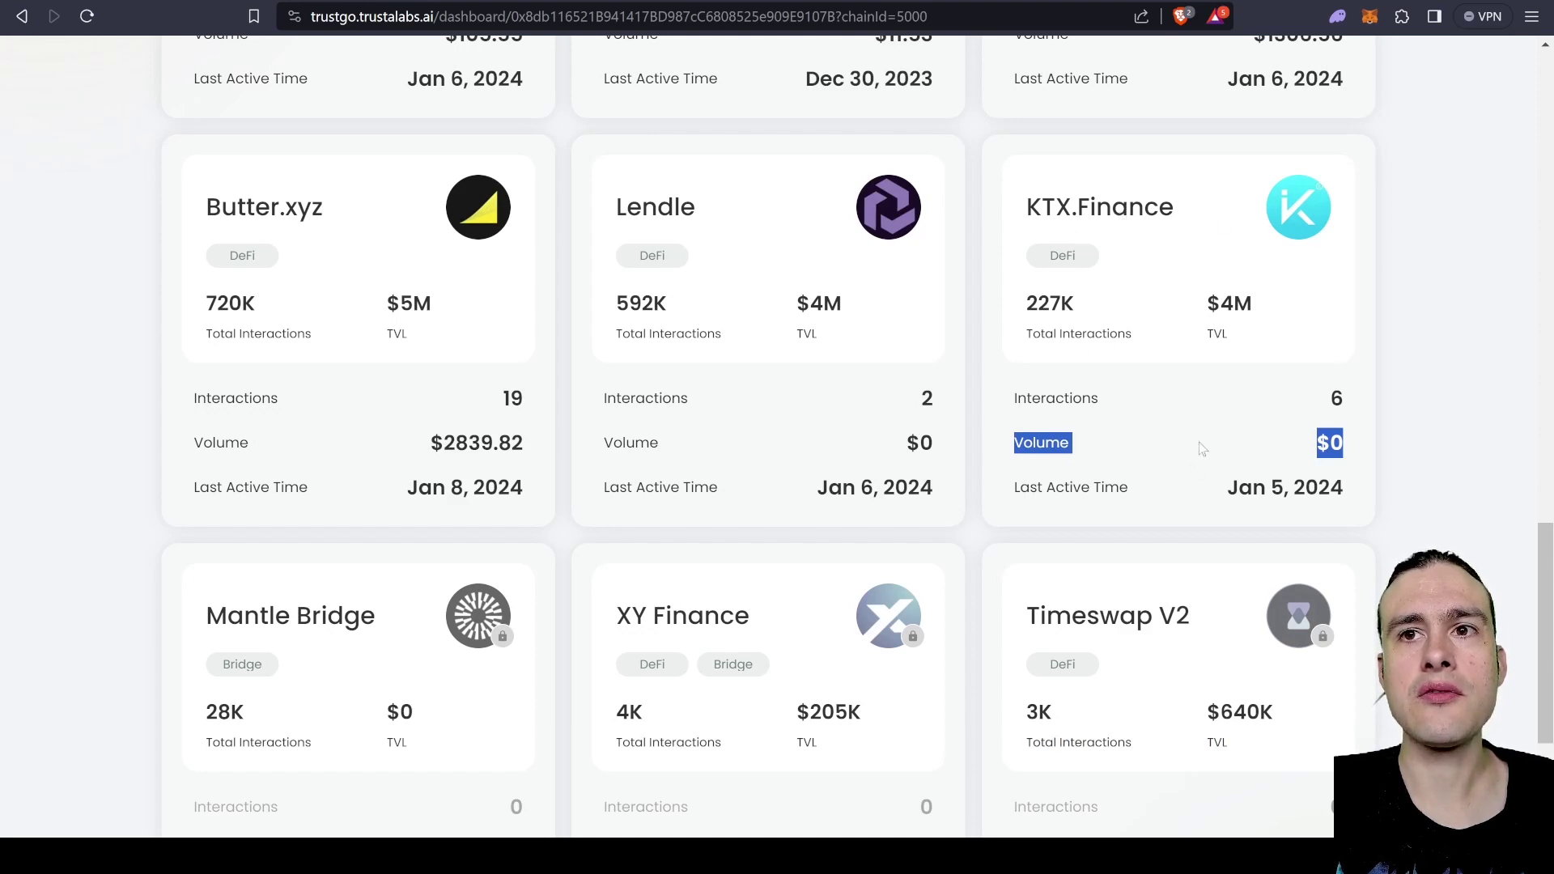
{"action": "left_click", "coordinate": [1341, 442]}
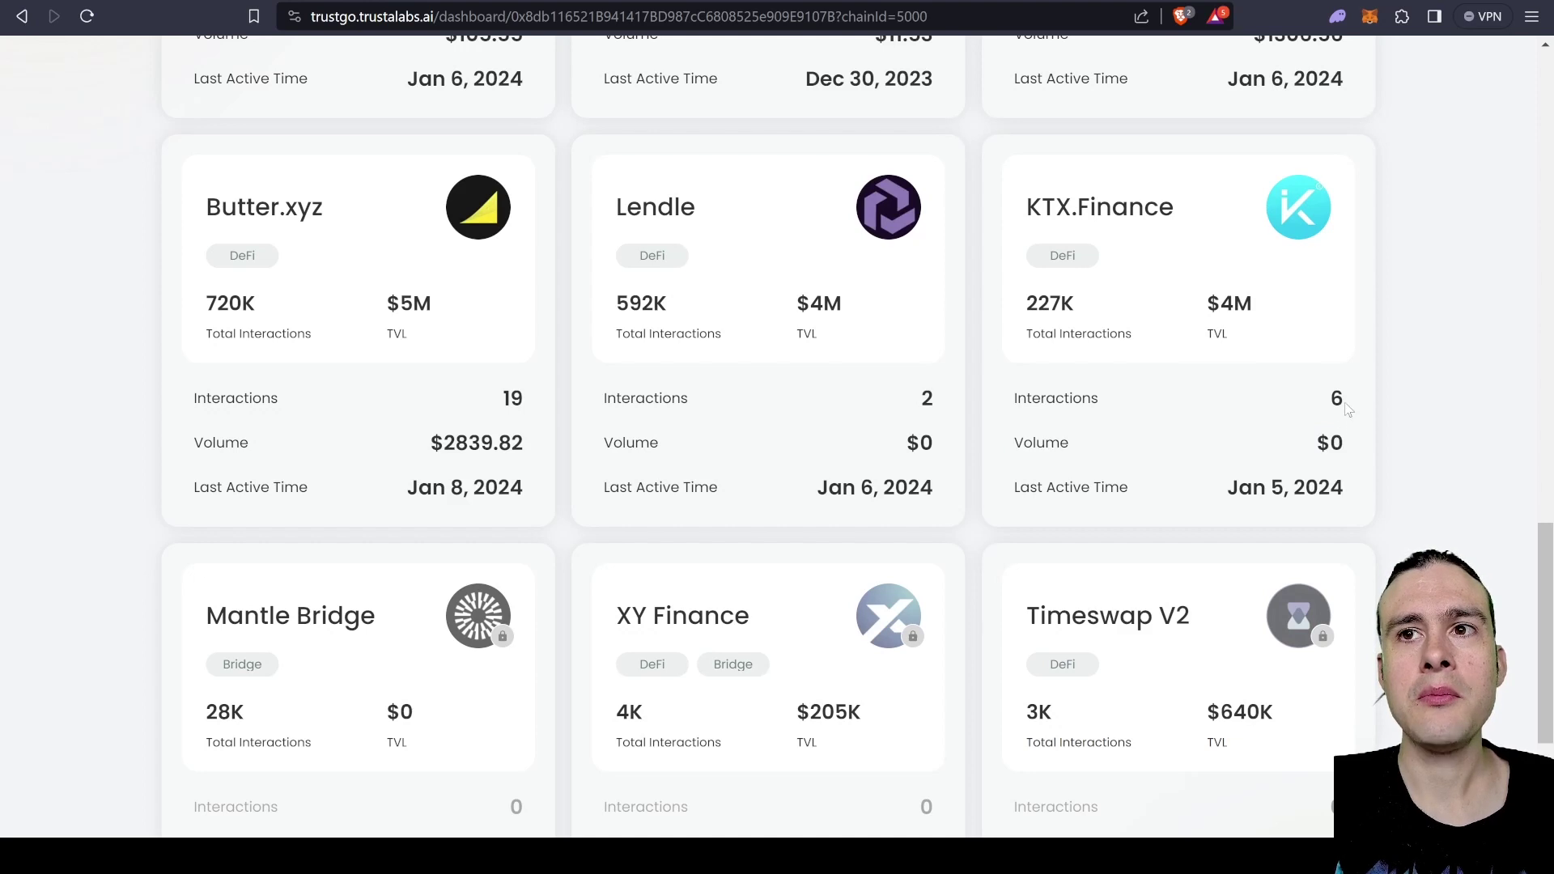
{"action": "left_click_drag", "start_coordinate": [1234, 398], "coordinate": [1010, 400]}
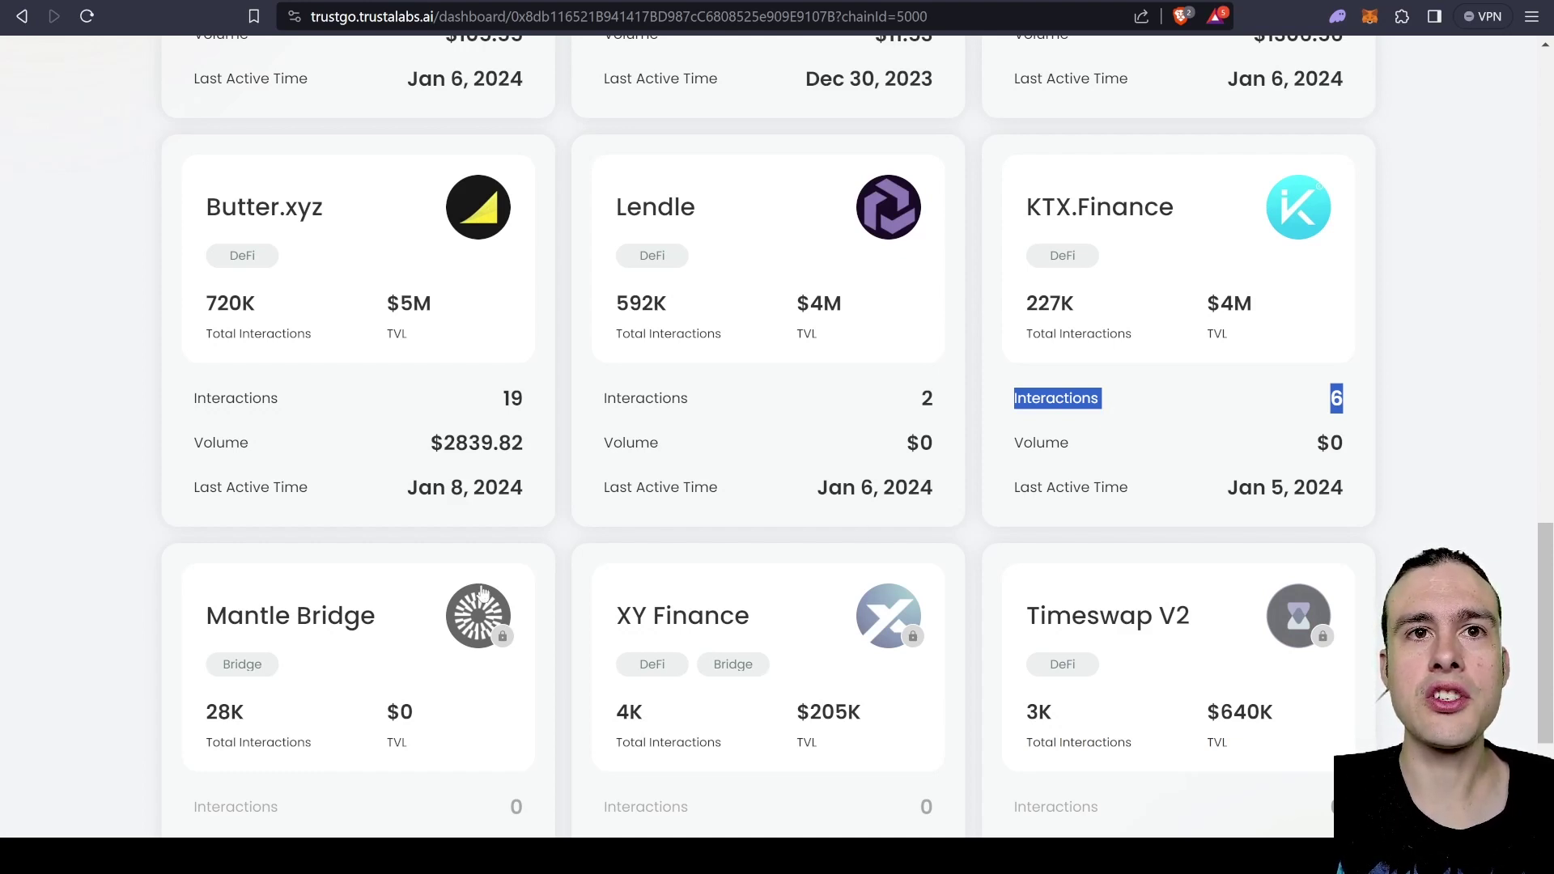
{"action": "double_click", "coordinate": [512, 400]}
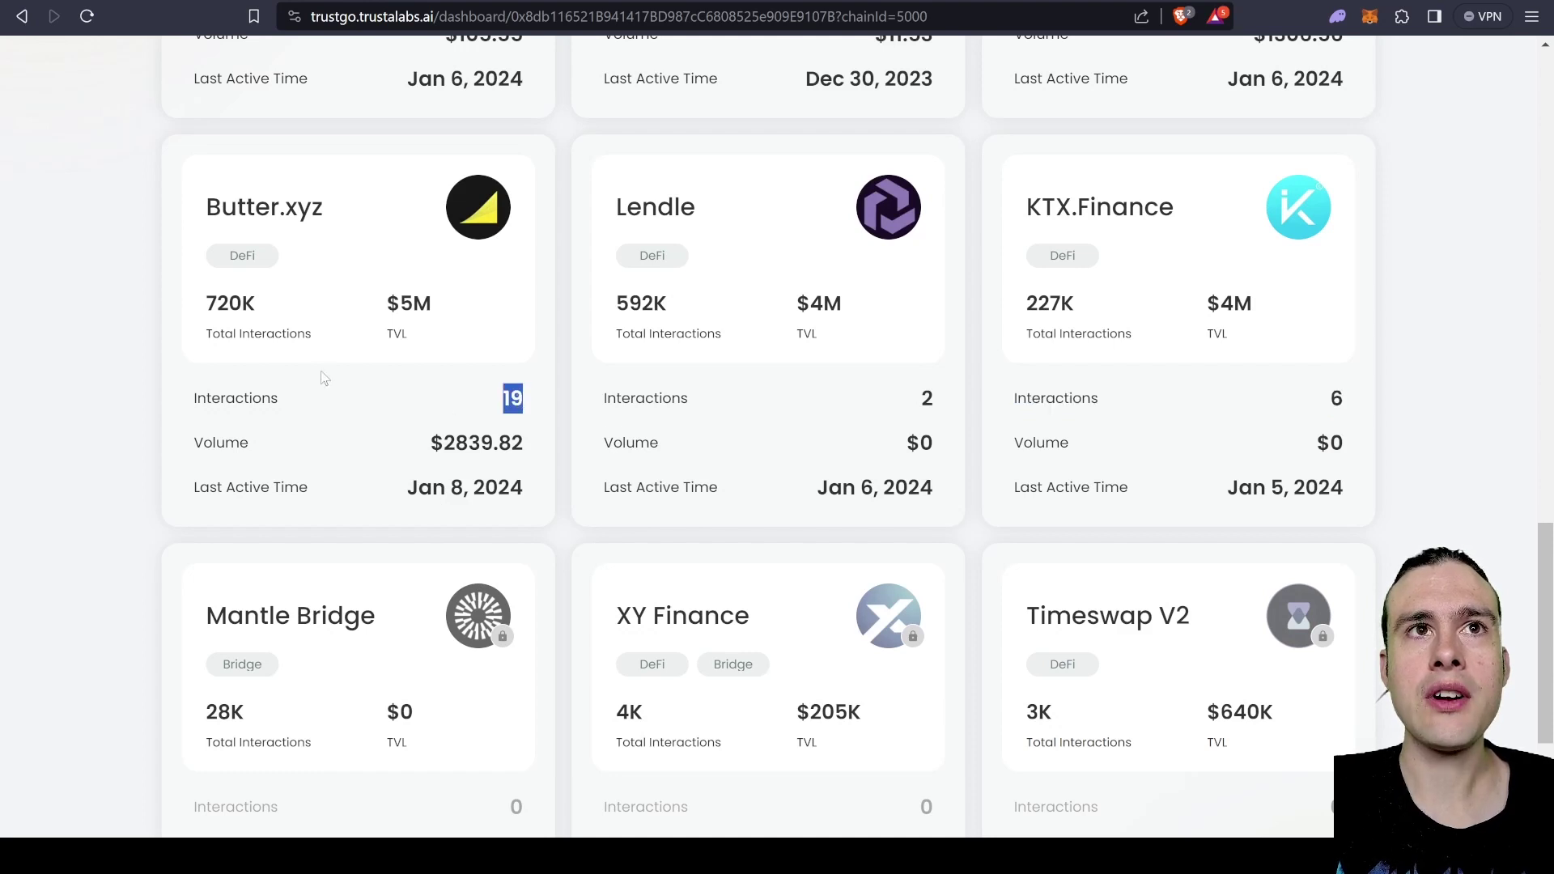
- View the wallet's Volume Rank, Active Rank and Duration Rank charts, and highlight the duration percentile
{"action": "scroll", "coordinate": [1159, 248], "scroll_direction": "up", "scroll_amount": 10}
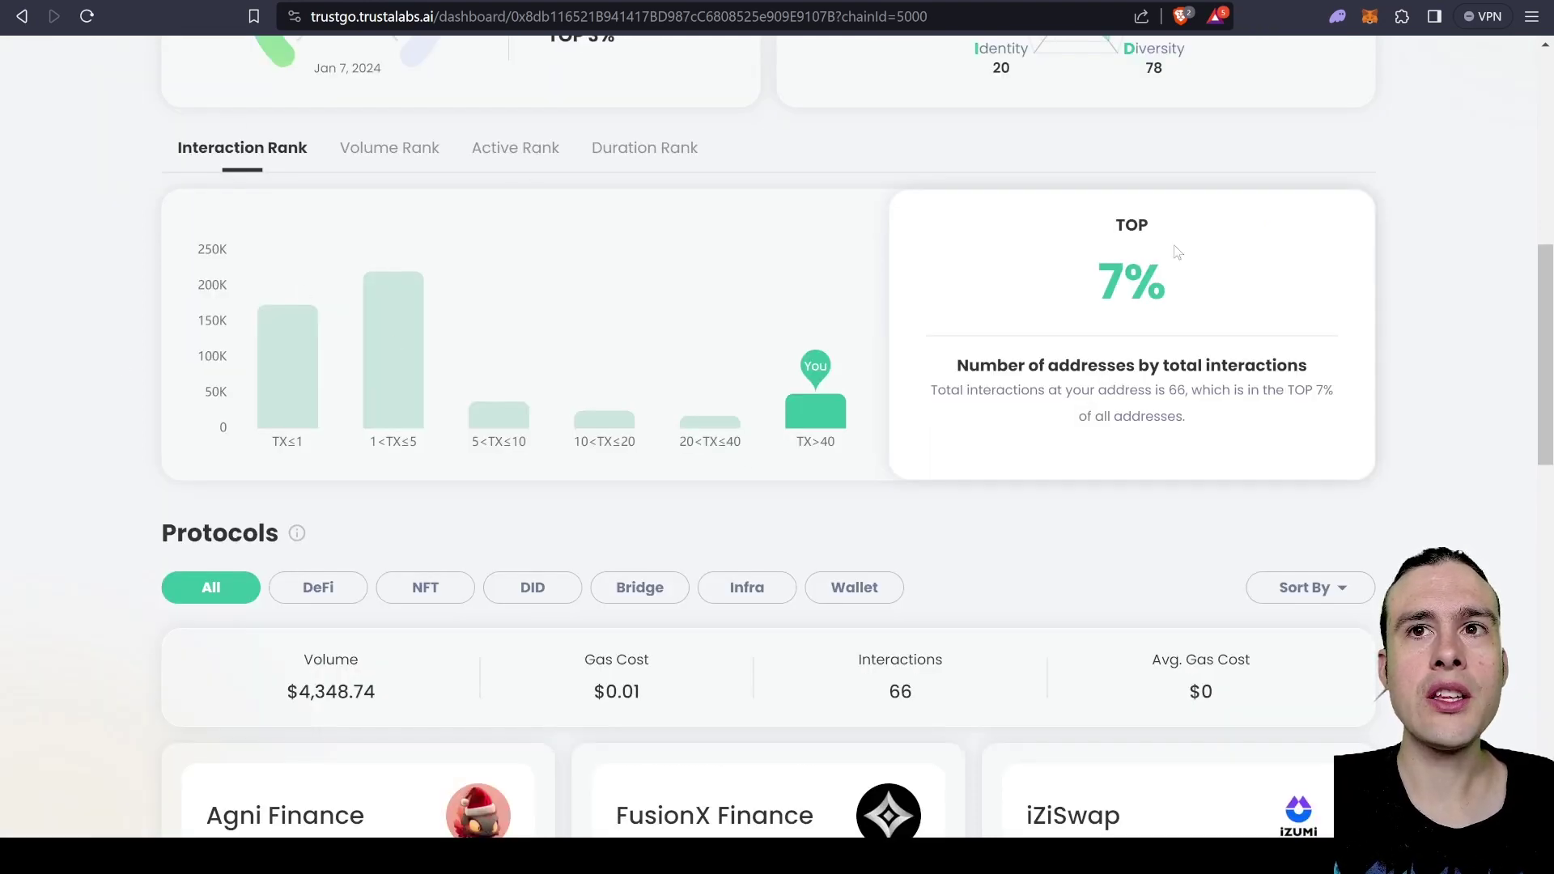
{"action": "left_click", "coordinate": [416, 162]}
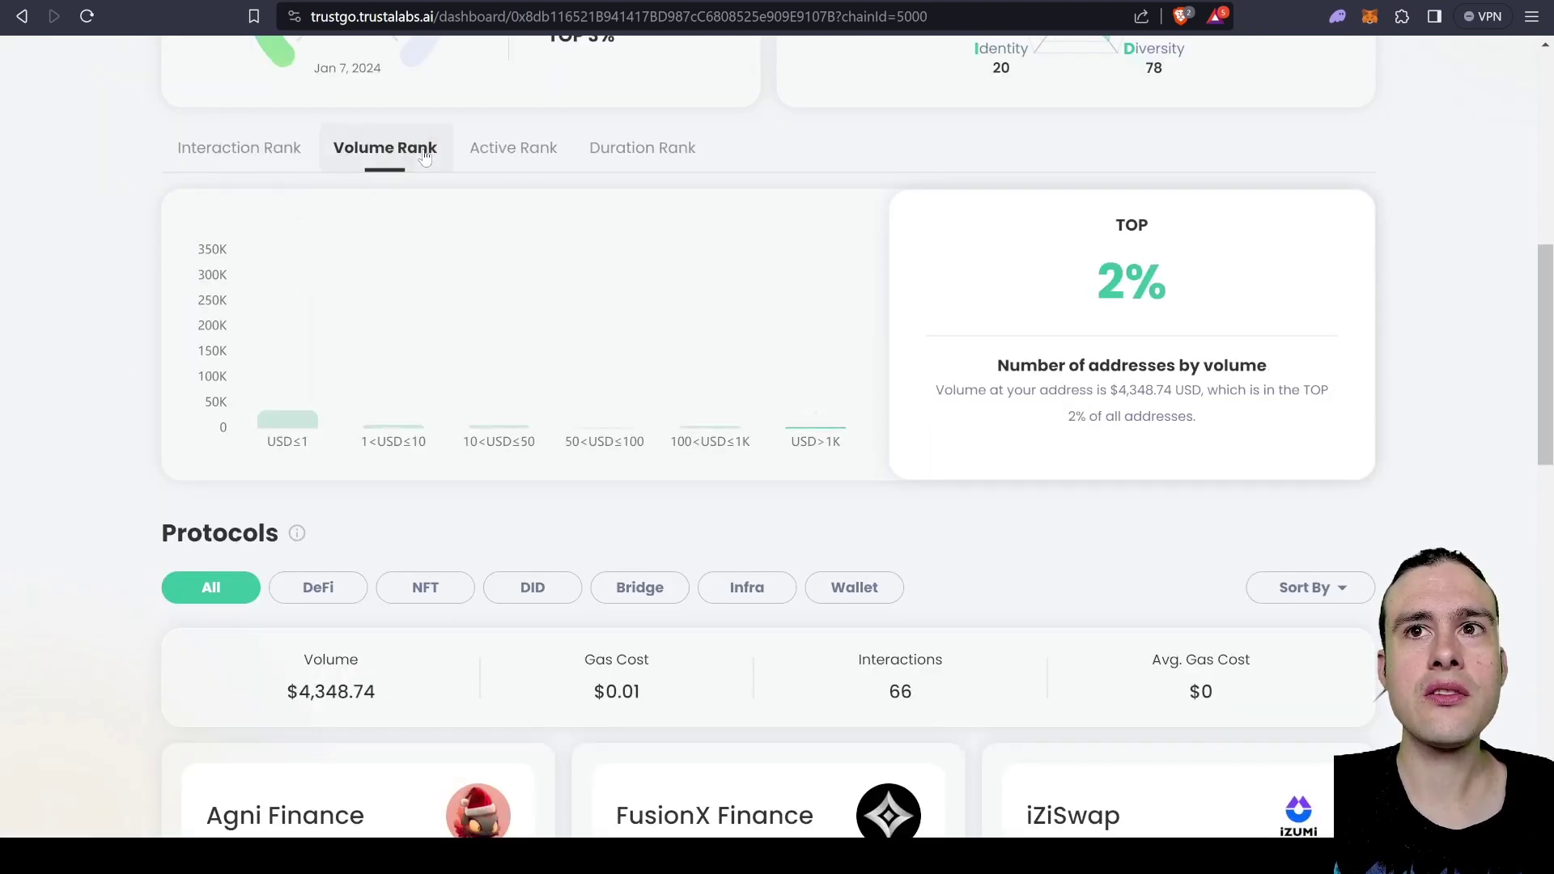
{"action": "left_click", "coordinate": [504, 160]}
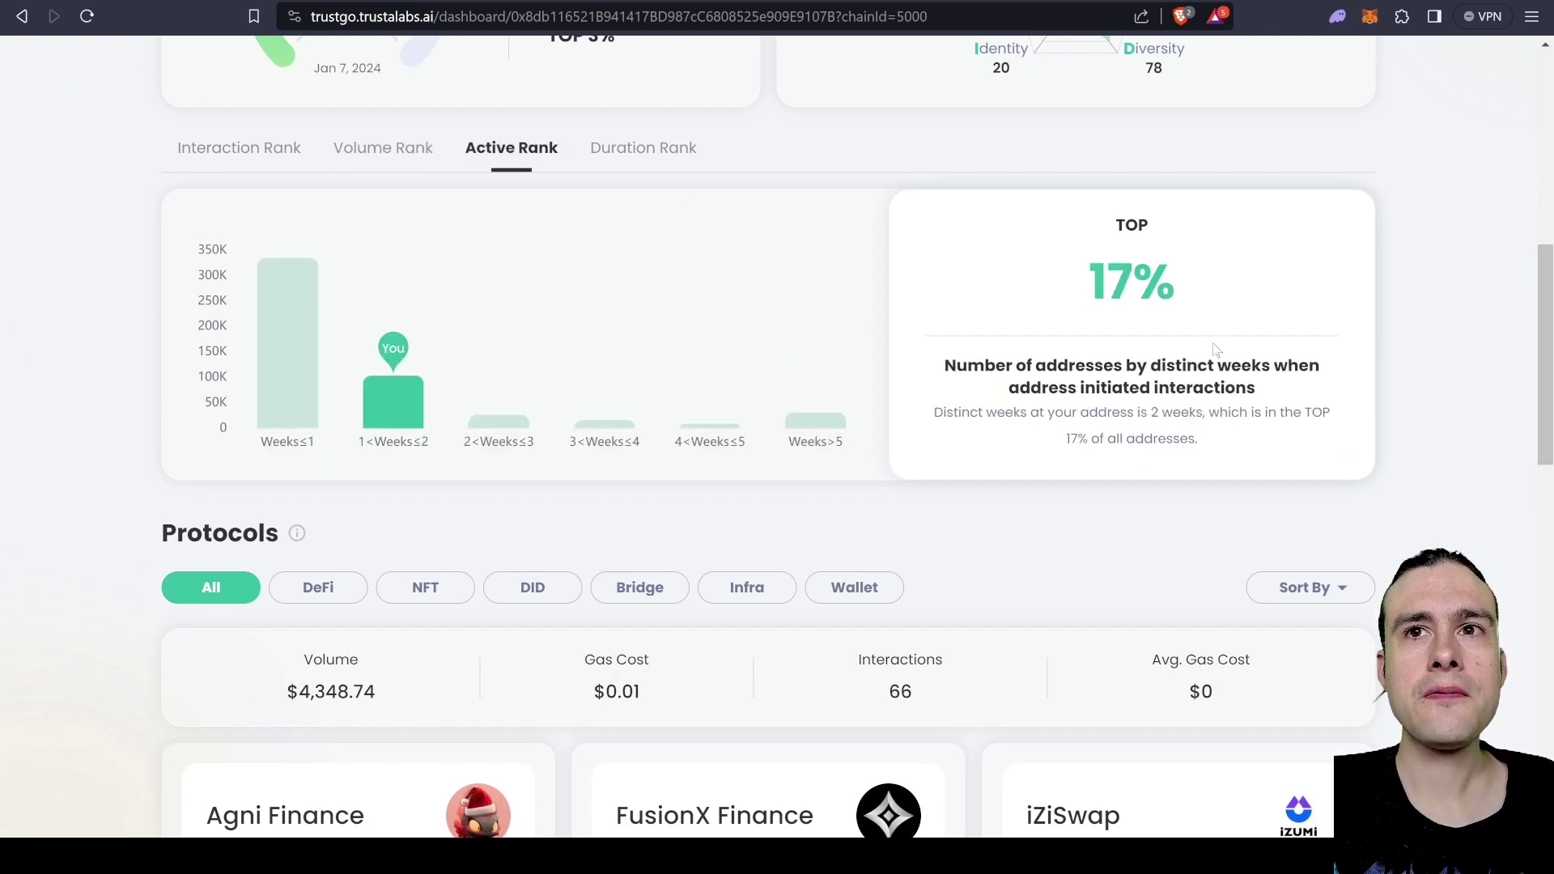
{"action": "left_click", "coordinate": [644, 150]}
{"action": "left_click_drag", "start_coordinate": [1100, 288], "coordinate": [1198, 298]}
{"action": "left_click", "coordinate": [1106, 294]}
{"action": "left_click_drag", "start_coordinate": [1072, 289], "coordinate": [1184, 317]}
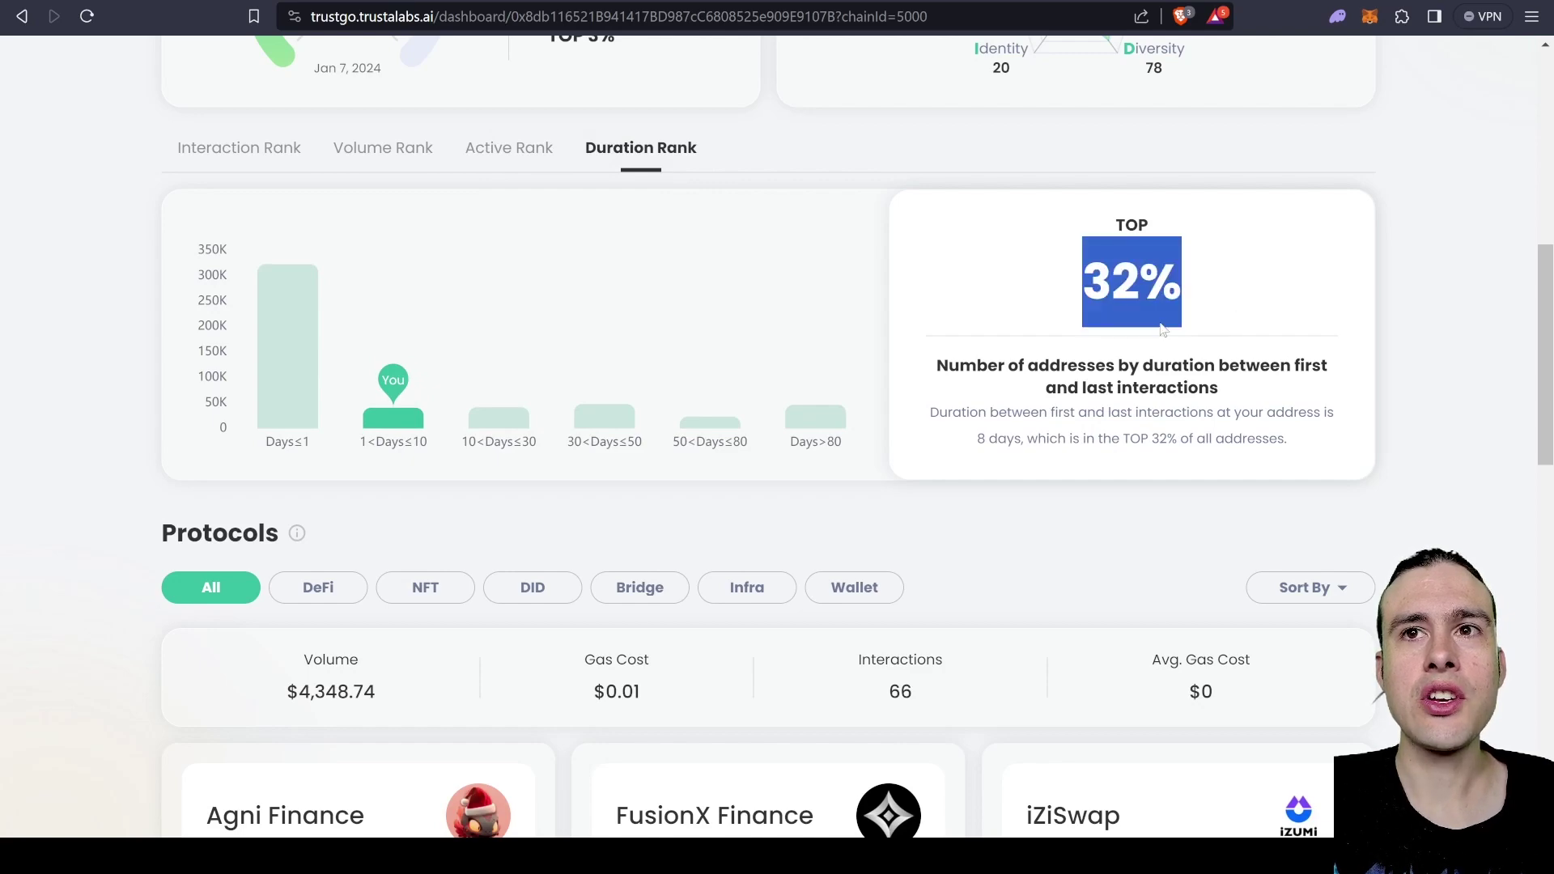
{"action": "left_click", "coordinate": [1393, 301]}
- Examine the wallet's MEDIA Score and MEDIA Analysis breakdown above the rank charts
{"action": "scroll", "coordinate": [1396, 300], "scroll_direction": "up", "scroll_amount": 5}
{"action": "scroll", "coordinate": [827, 411], "scroll_direction": "down", "scroll_amount": 3}
{"action": "scroll", "coordinate": [931, 400], "scroll_direction": "up", "scroll_amount": 3}
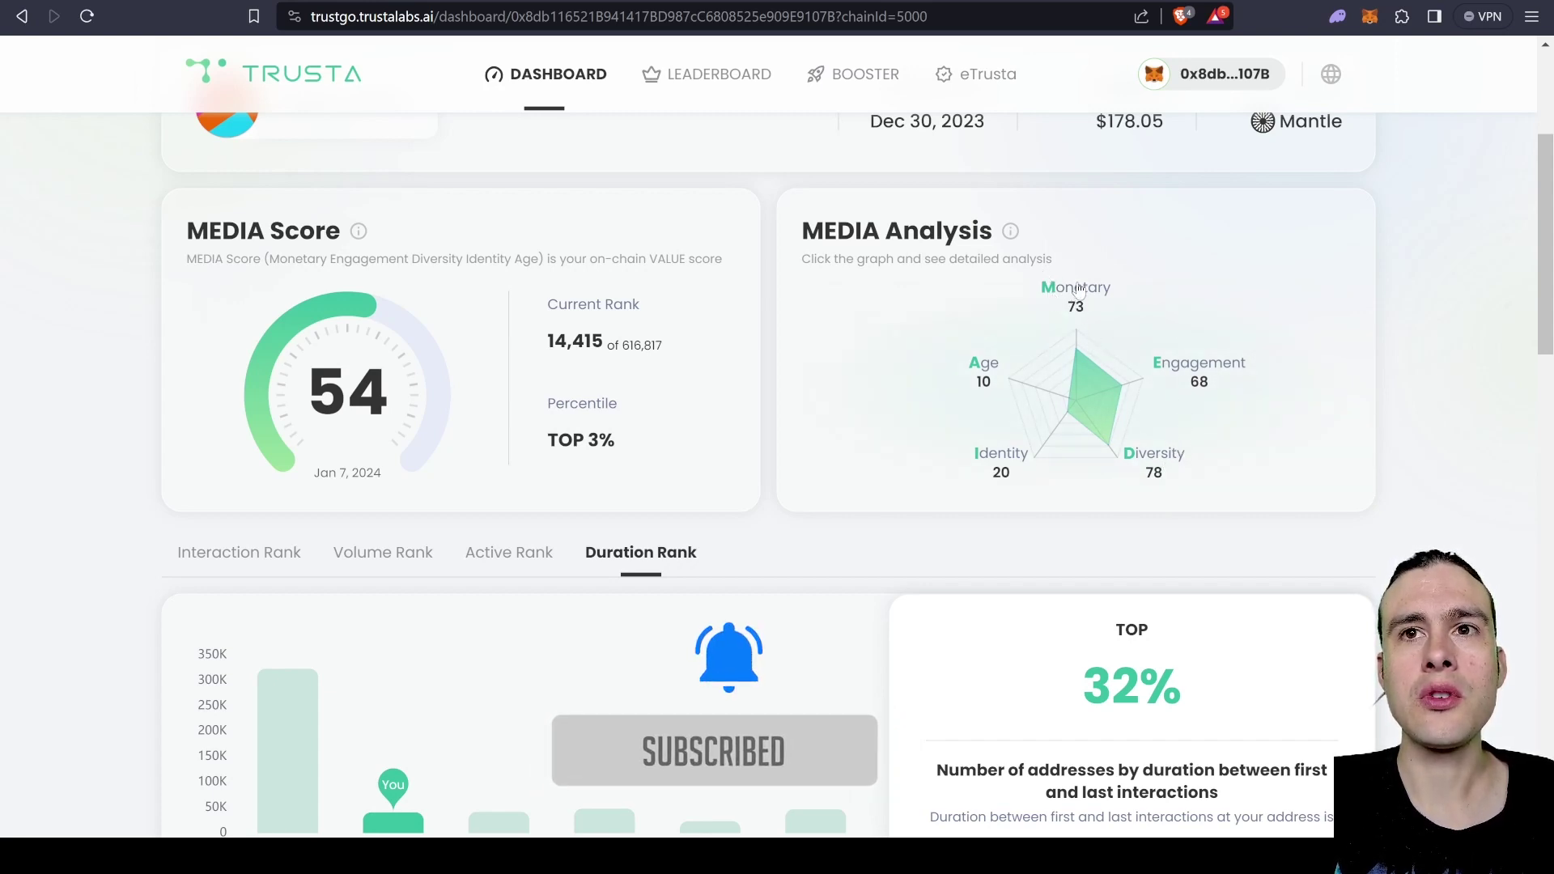
{"action": "scroll", "coordinate": [1182, 437], "scroll_direction": "down", "scroll_amount": 9}
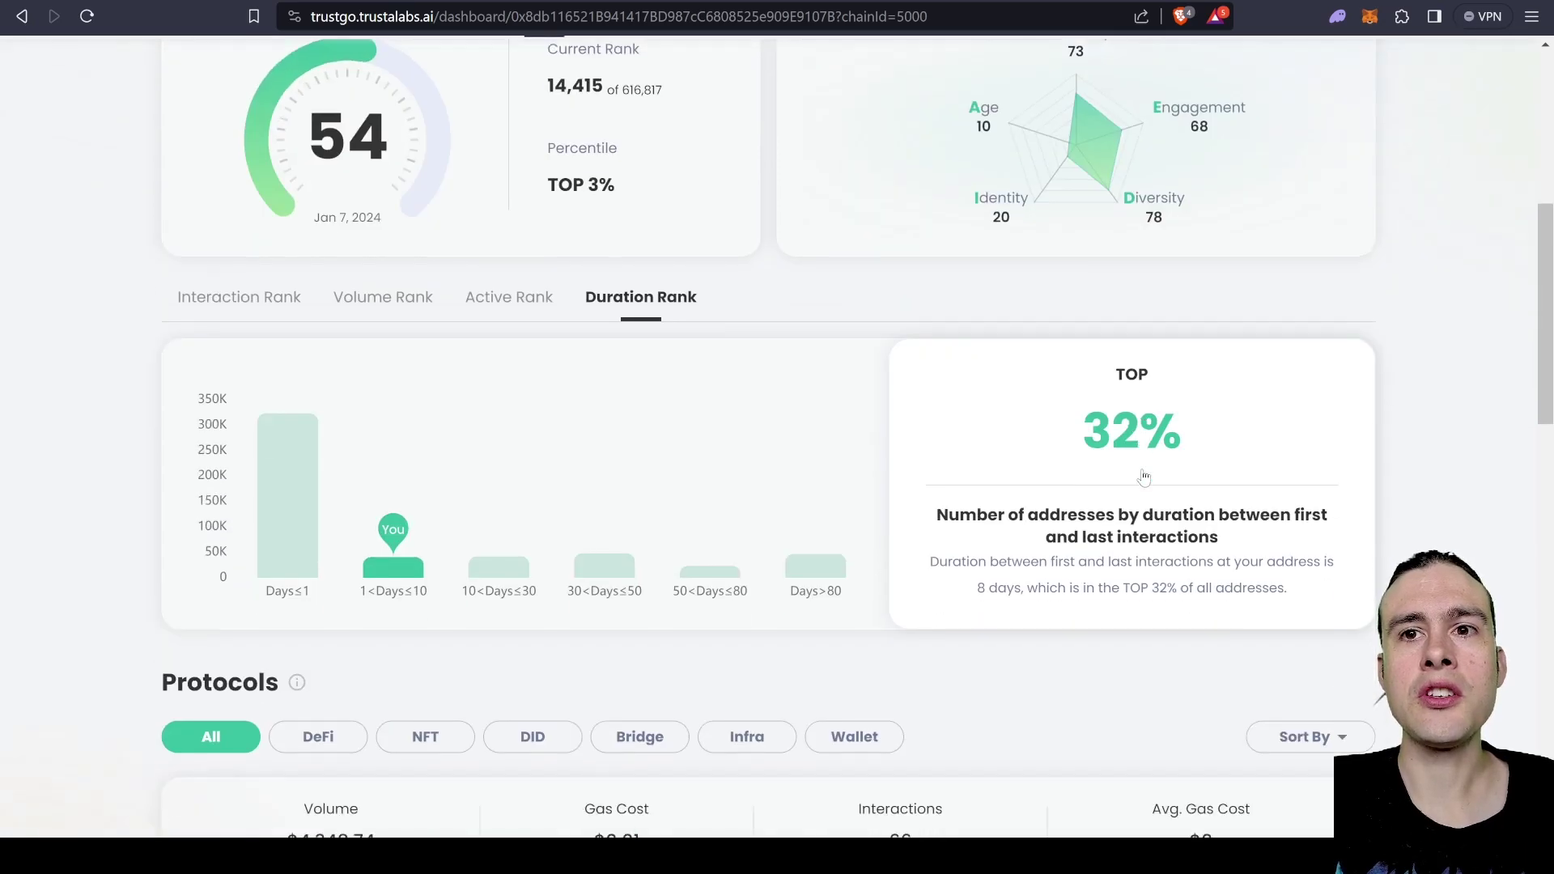
{"action": "scroll", "coordinate": [1203, 483], "scroll_direction": "down", "scroll_amount": 4}
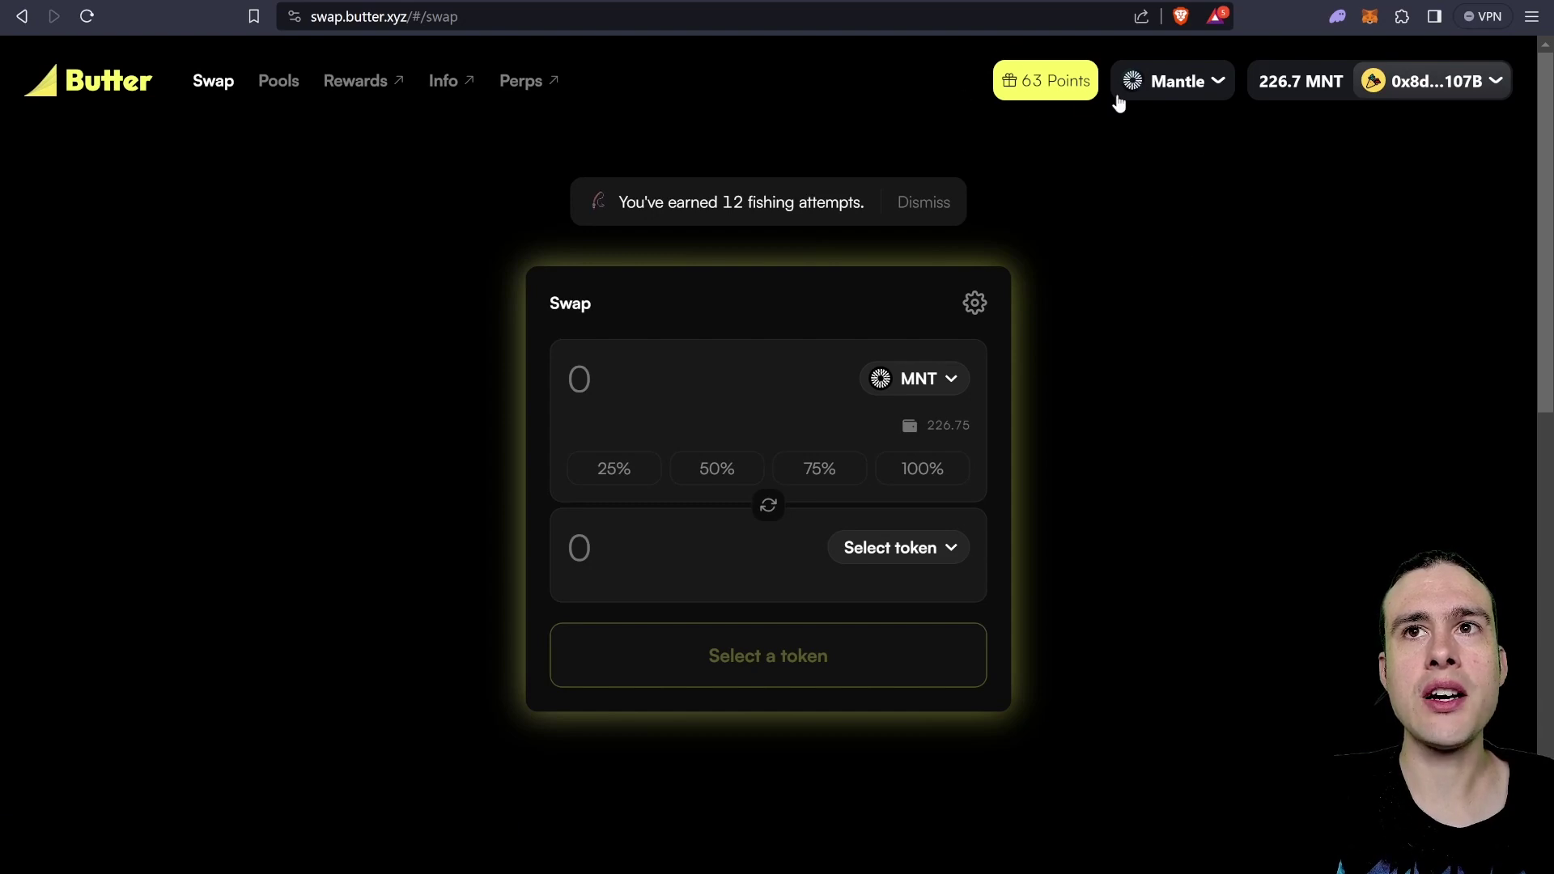
- Open the Butter Rewards page from Butter's points balance and examine the airdrop note and leaderboard, highlighting the top-ranked address's points
{"action": "left_click", "coordinate": [1044, 100]}
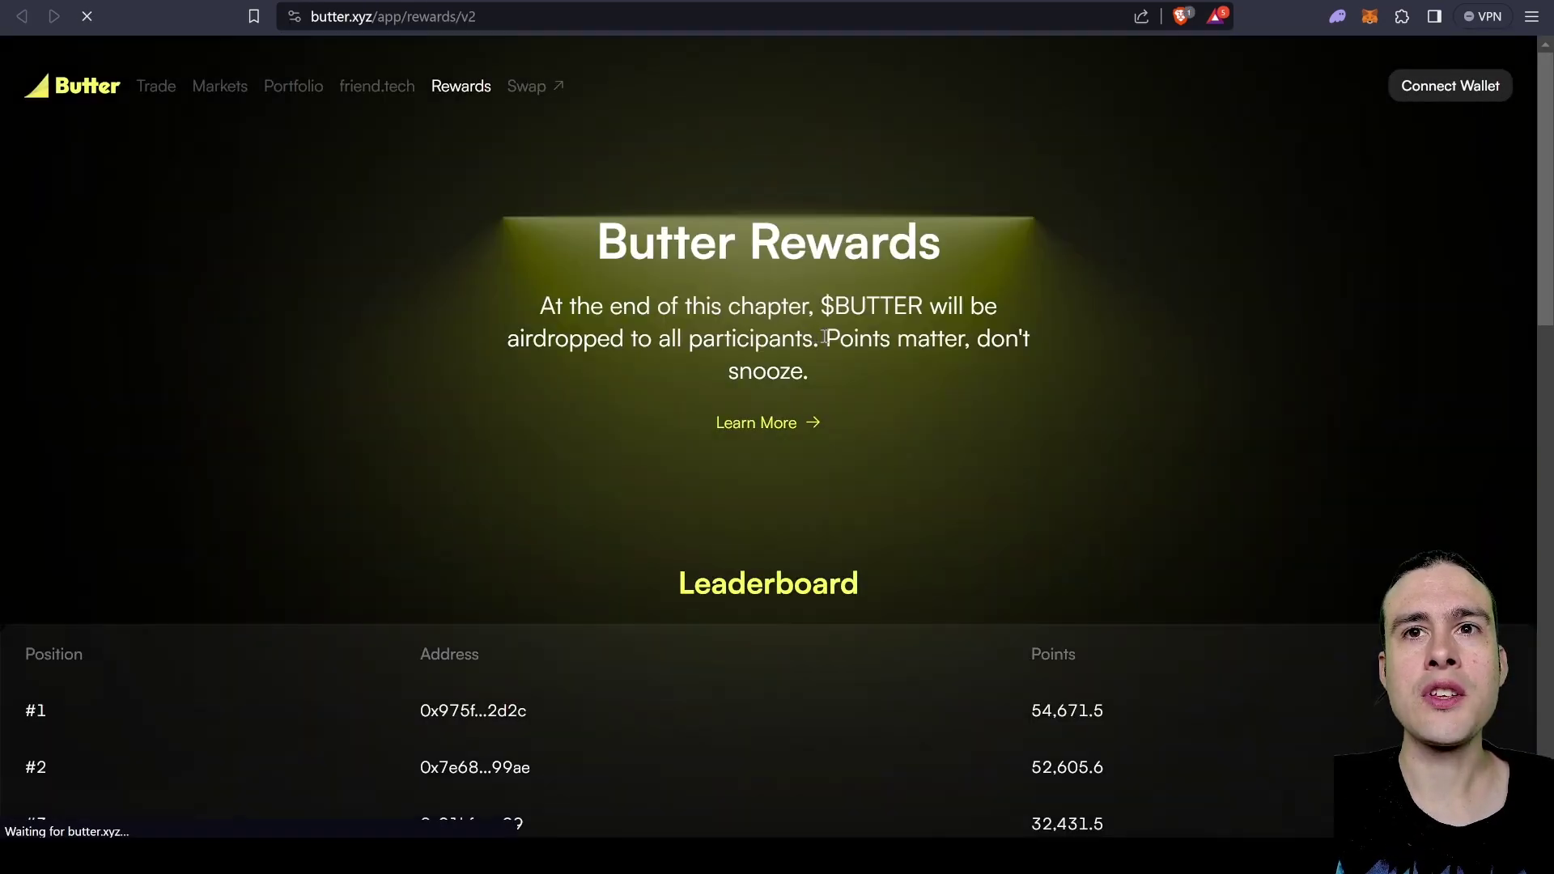
{"action": "left_click_drag", "start_coordinate": [824, 337], "coordinate": [1159, 474]}
{"action": "left_click", "coordinate": [1158, 474]}
{"action": "scroll", "coordinate": [998, 407], "scroll_direction": "down", "scroll_amount": 3}
{"action": "left_click_drag", "start_coordinate": [1035, 411], "coordinate": [1138, 416]}
{"action": "scroll", "coordinate": [981, 510], "scroll_direction": "down", "scroll_amount": 5}
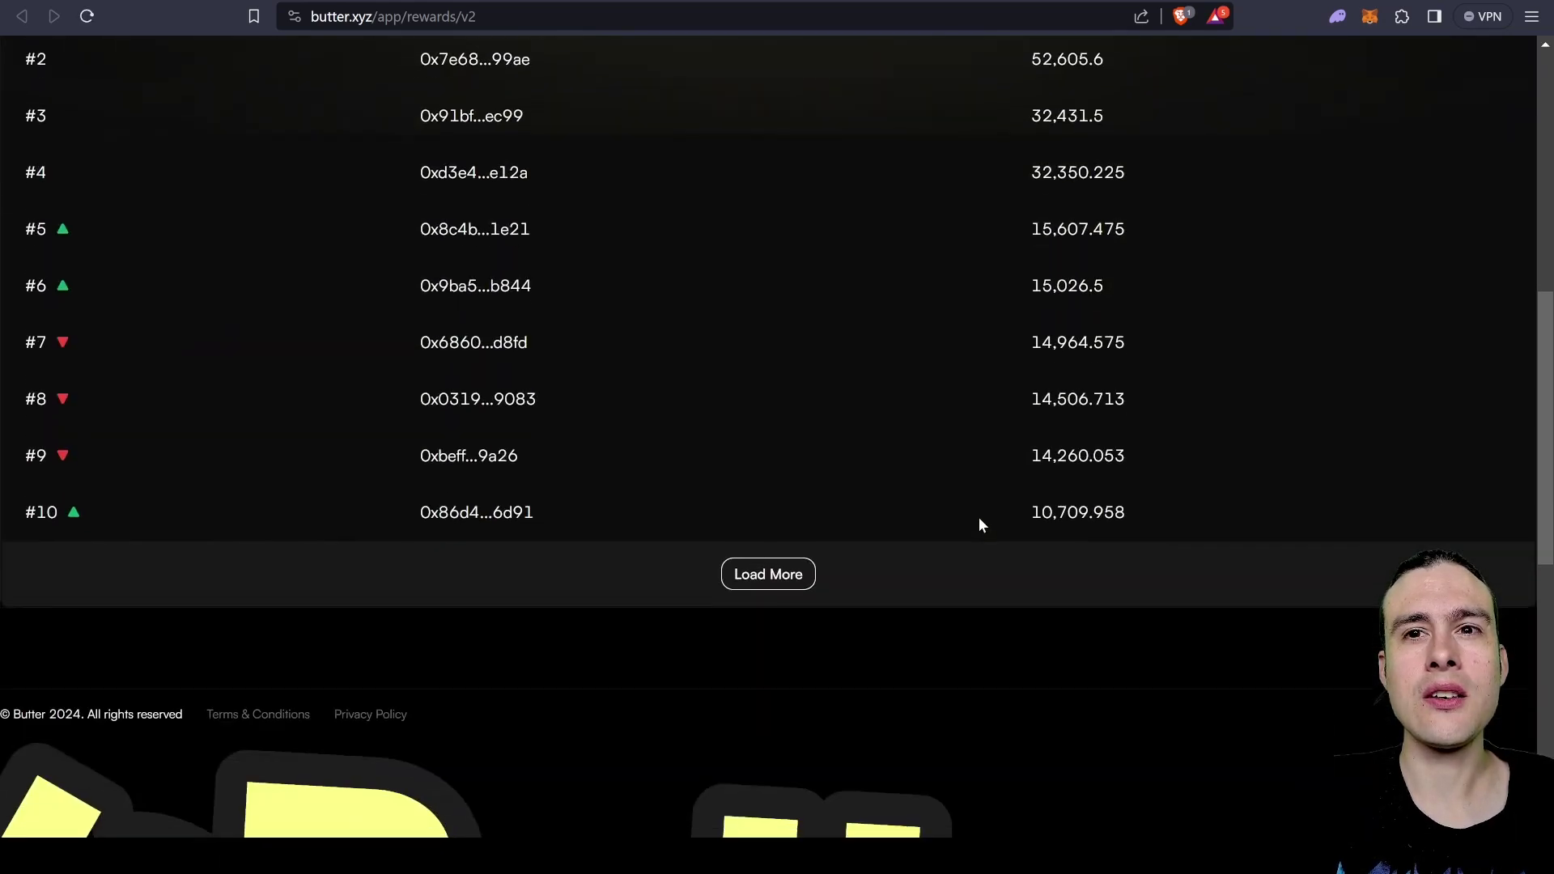
{"action": "scroll", "coordinate": [979, 524], "scroll_direction": "up", "scroll_amount": 2}
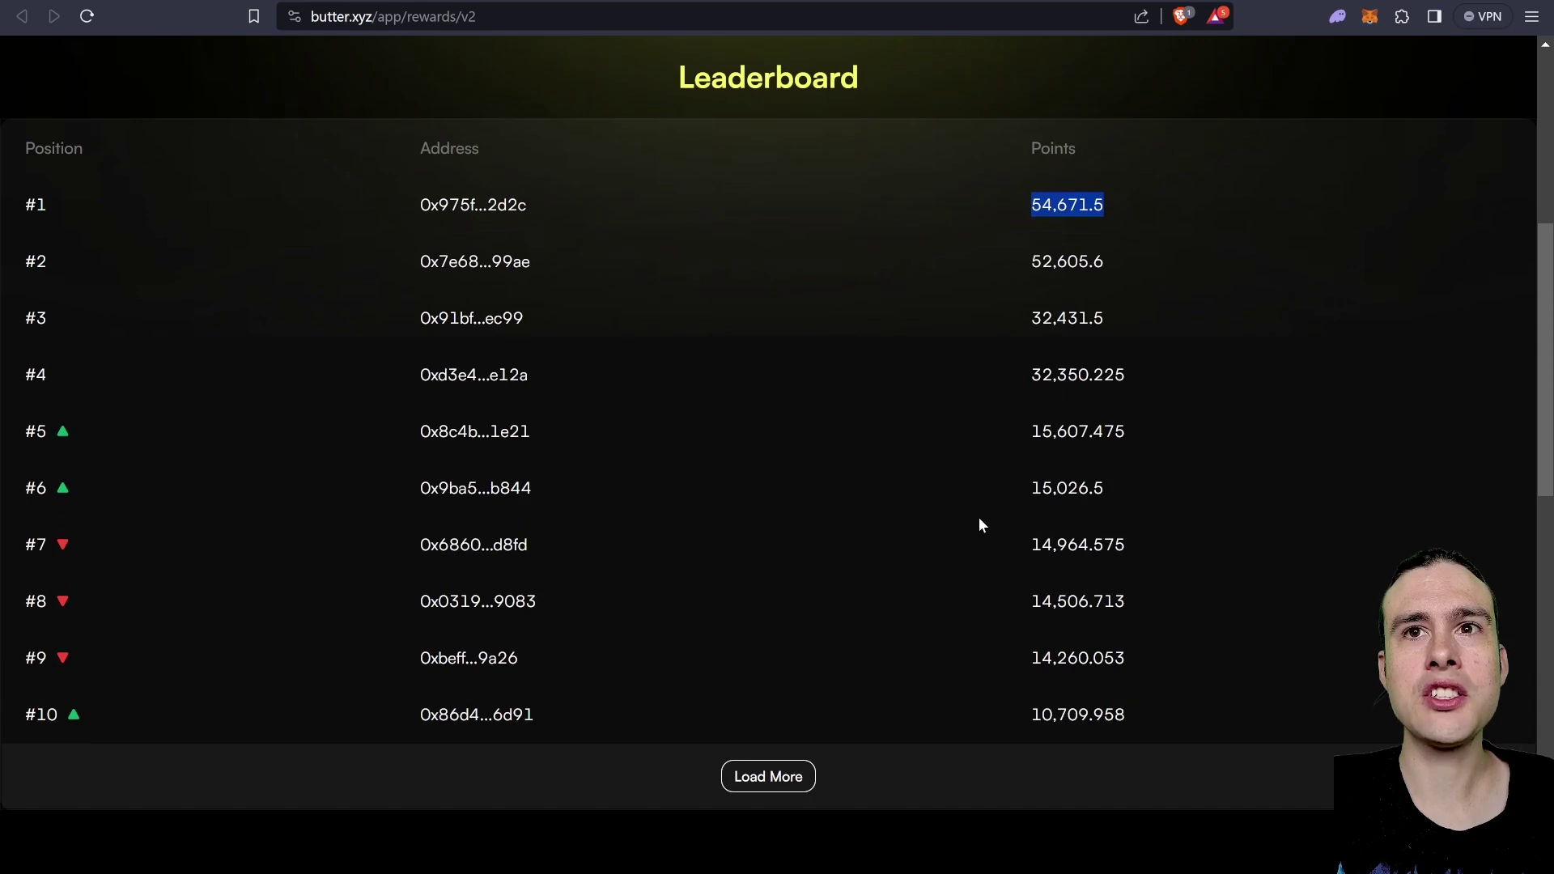
{"action": "scroll", "coordinate": [1093, 531], "scroll_direction": "down", "scroll_amount": 4}
{"action": "scroll", "coordinate": [1093, 534], "scroll_direction": "up", "scroll_amount": 10}
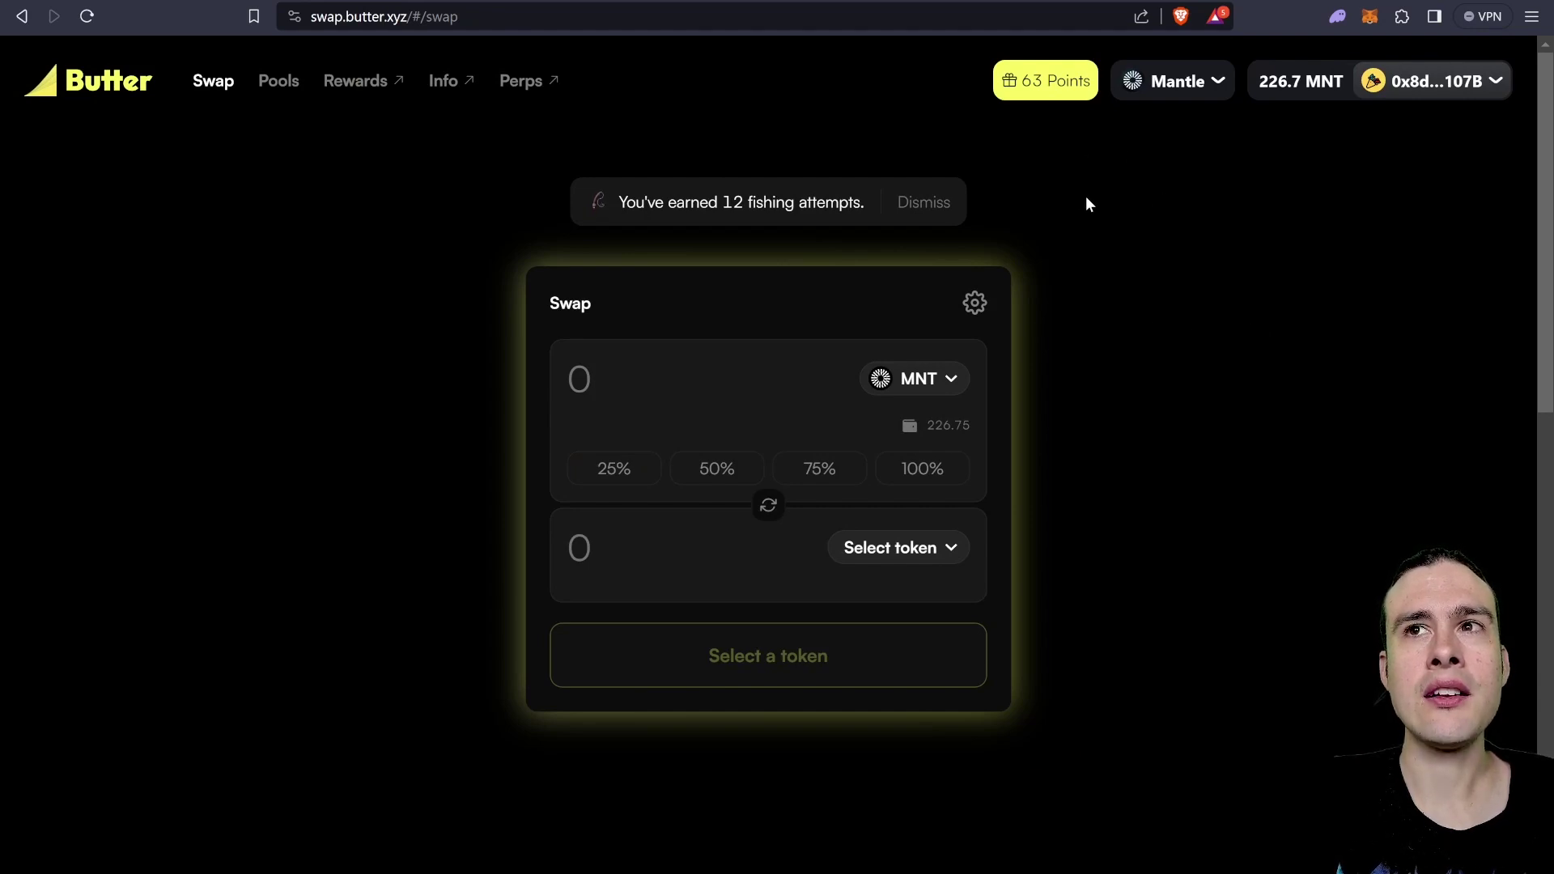
- Open Butter's fishing game from the earned fishing attempts notice on the swap page and connect the wallet
{"action": "left_click", "coordinate": [23, 16]}
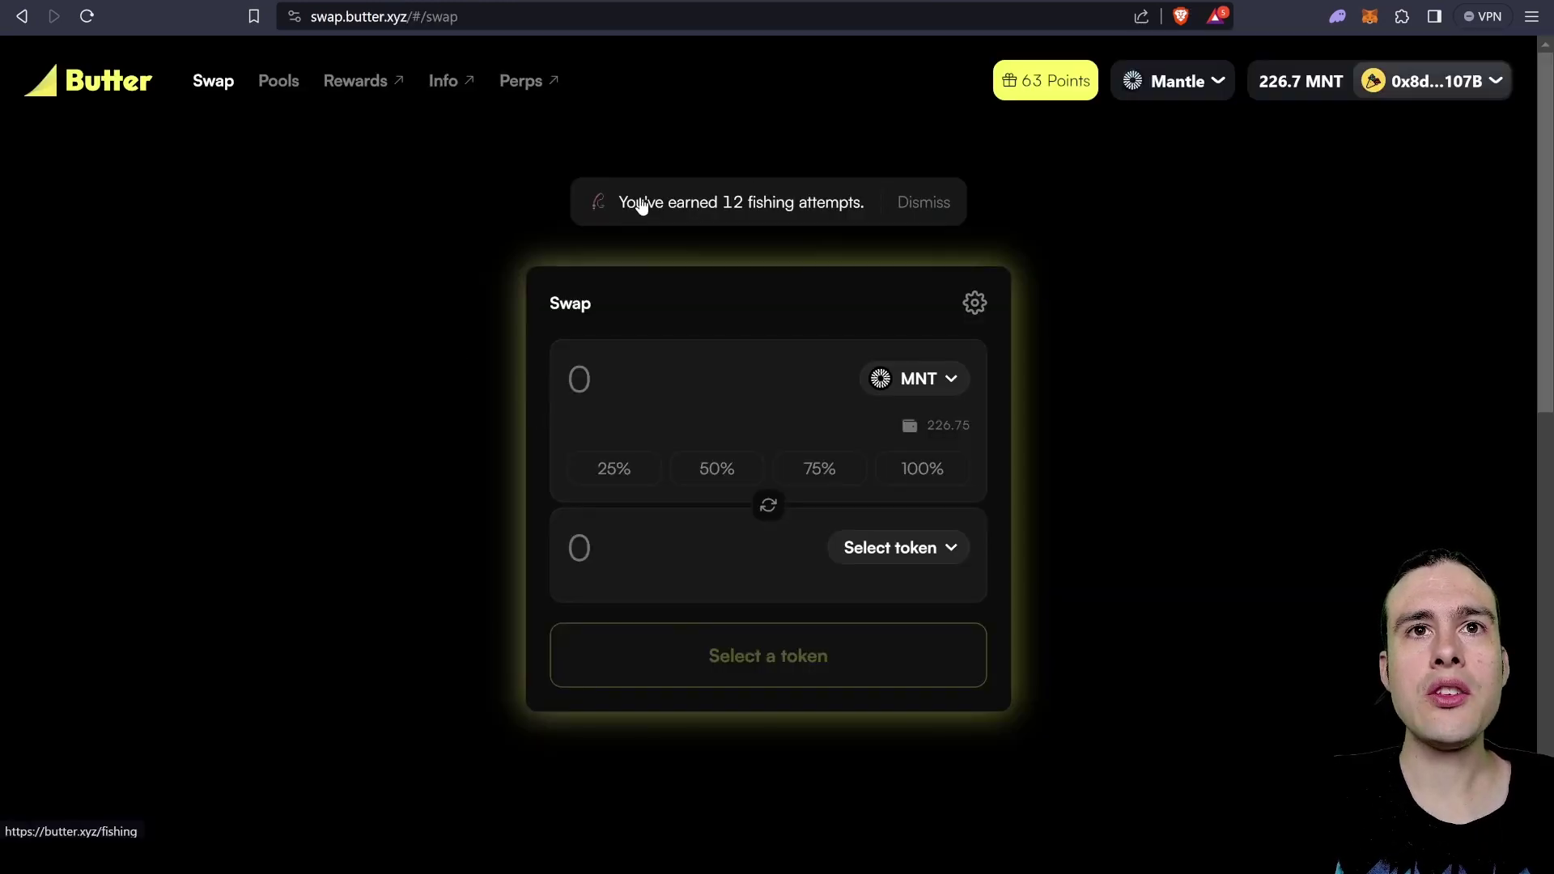
{"action": "left_click", "coordinate": [766, 208]}
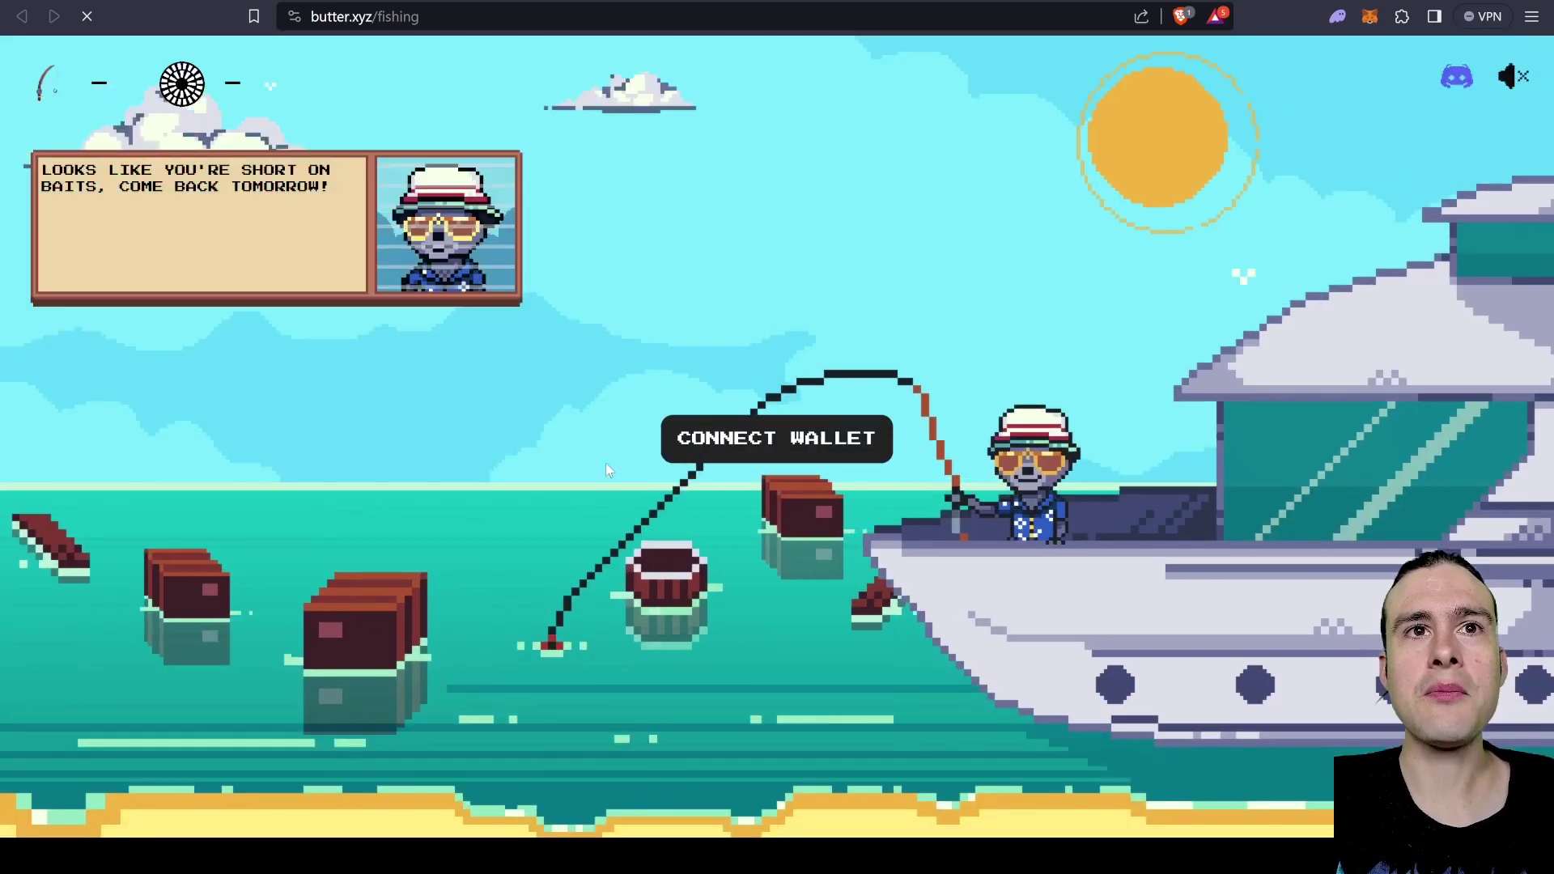
{"action": "left_click", "coordinate": [789, 438]}
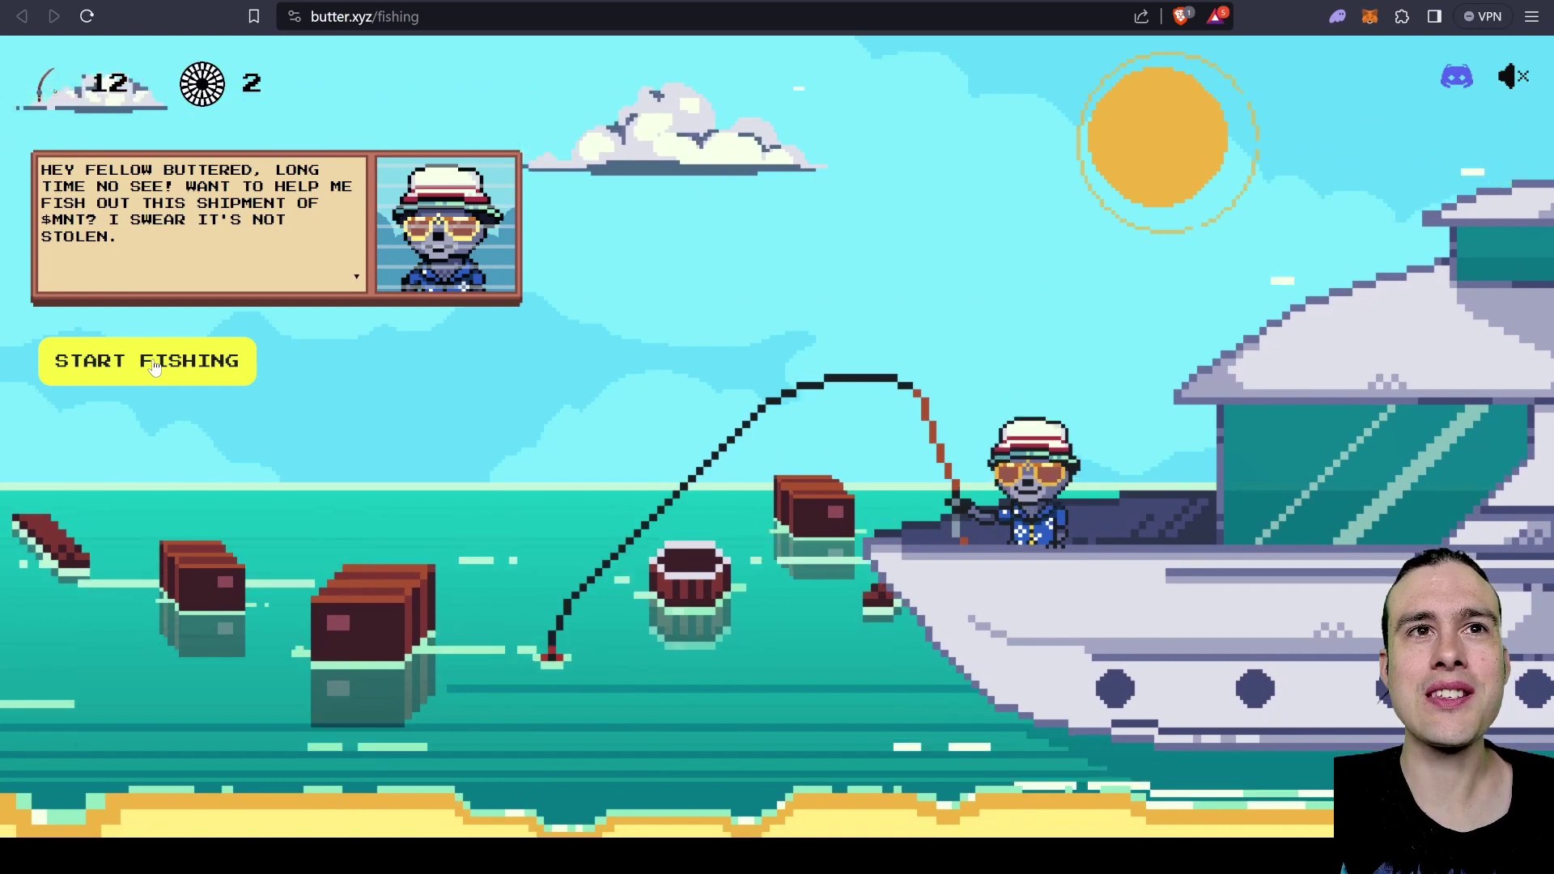
- Use the fishing attempts in the game, opening the caught crate and acknowledging each reward result
{"action": "left_click", "coordinate": [154, 366]}
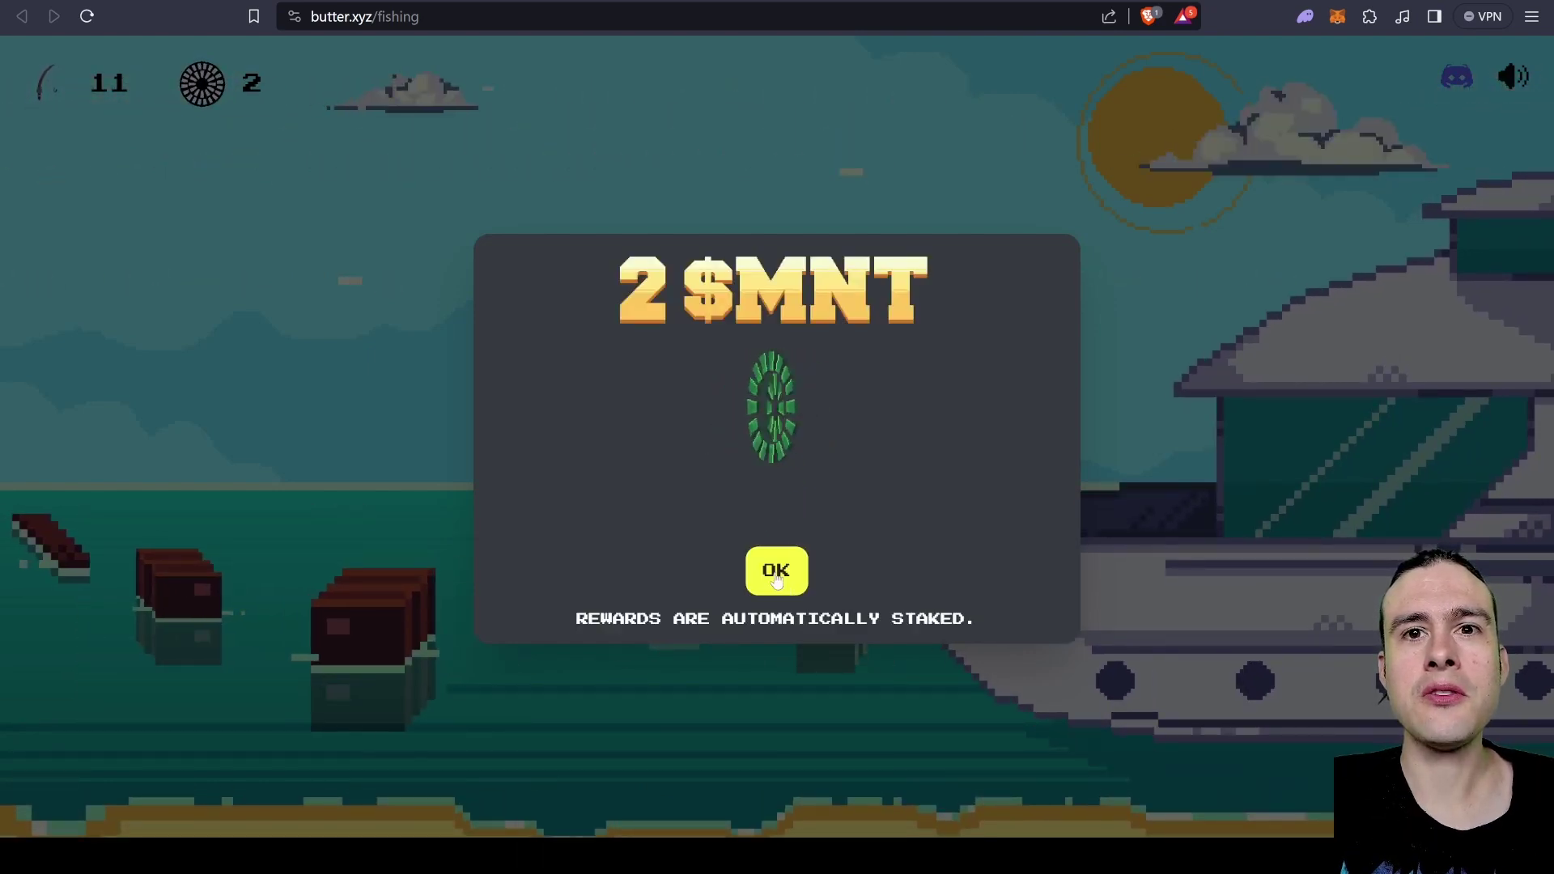
{"action": "left_click", "coordinate": [776, 576]}
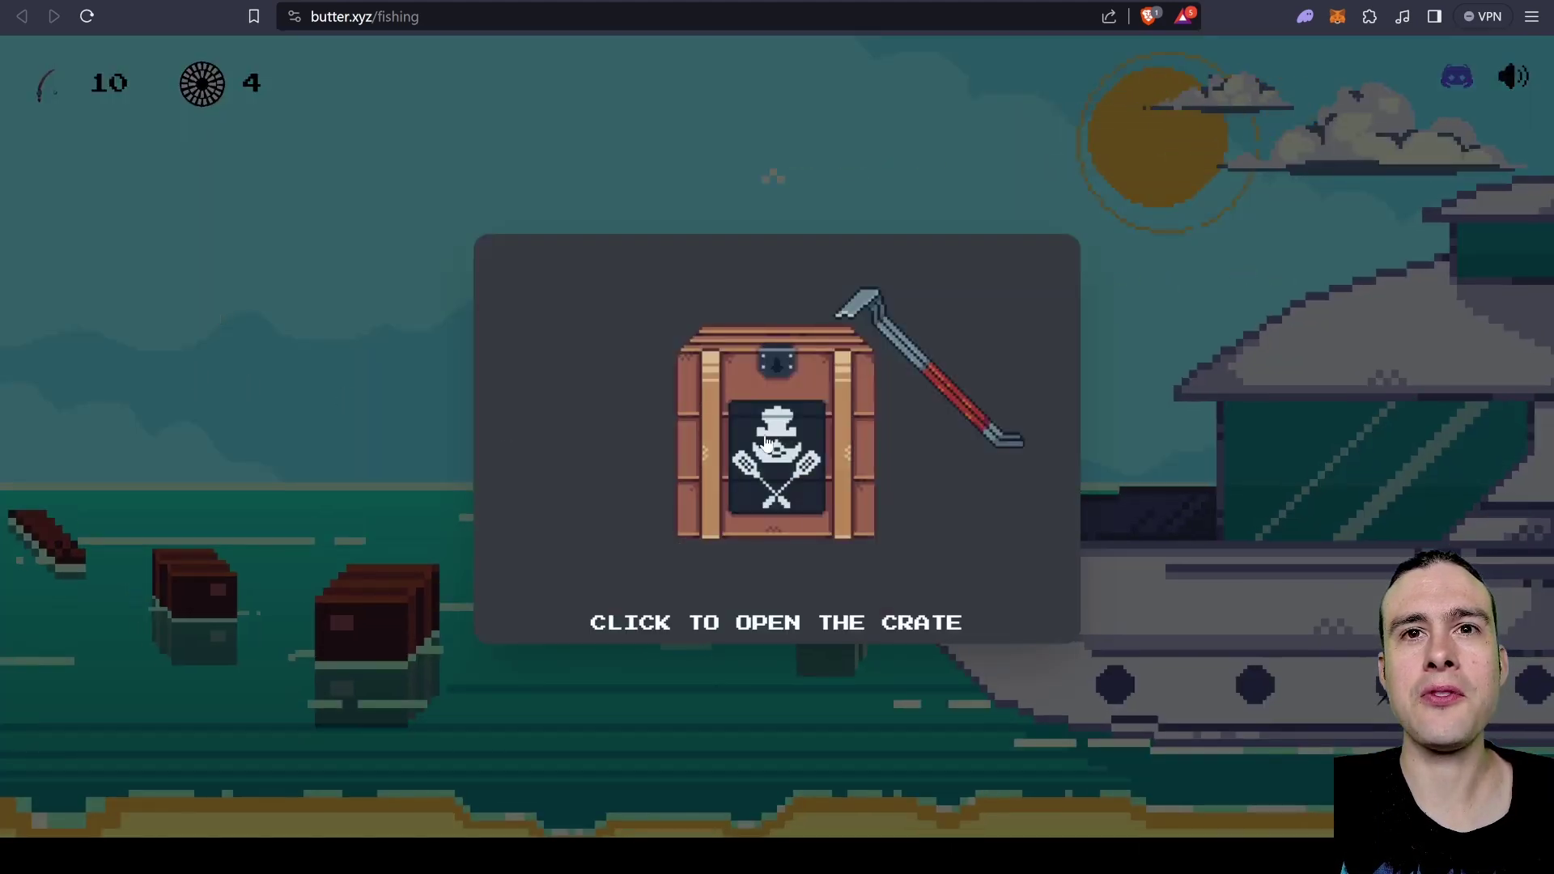
{"action": "left_click", "coordinate": [764, 442]}
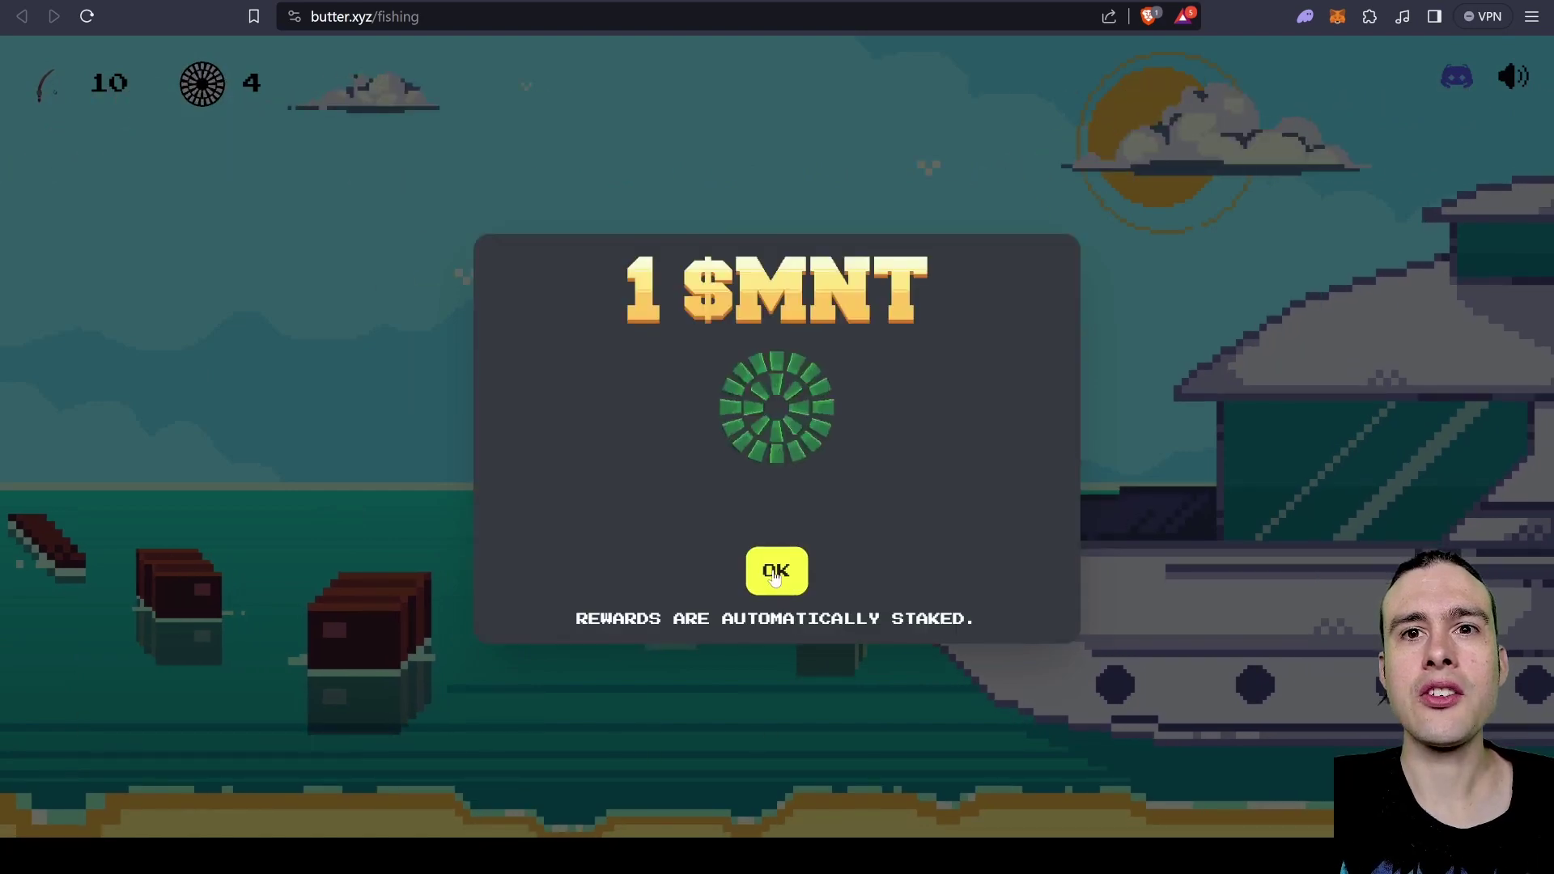
{"action": "left_click", "coordinate": [773, 569]}
{"action": "left_click", "coordinate": [251, 364]}
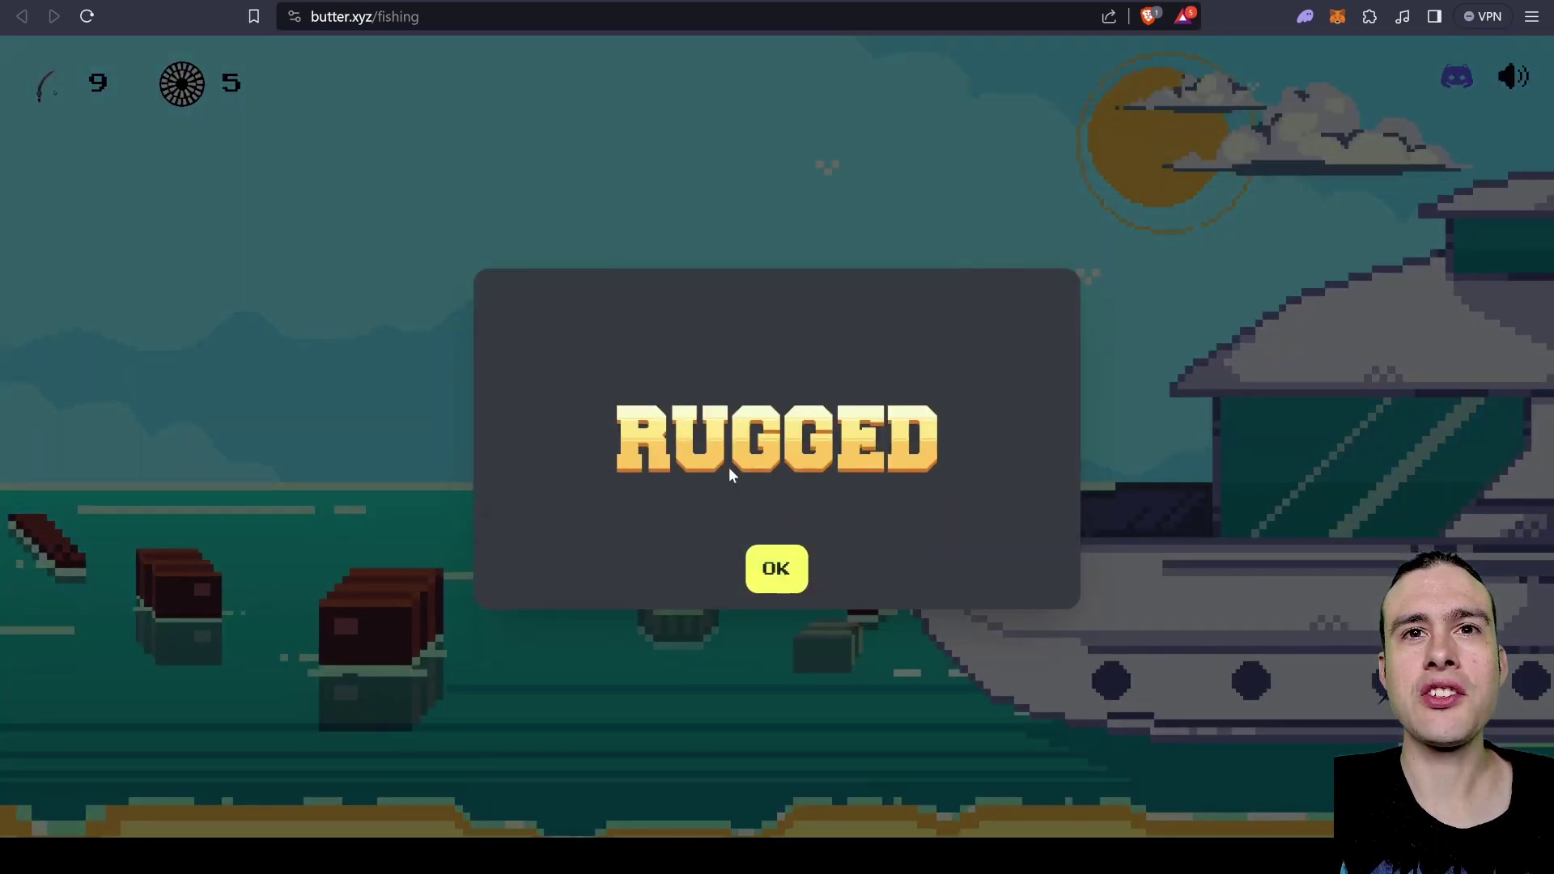
{"action": "left_click", "coordinate": [777, 568]}
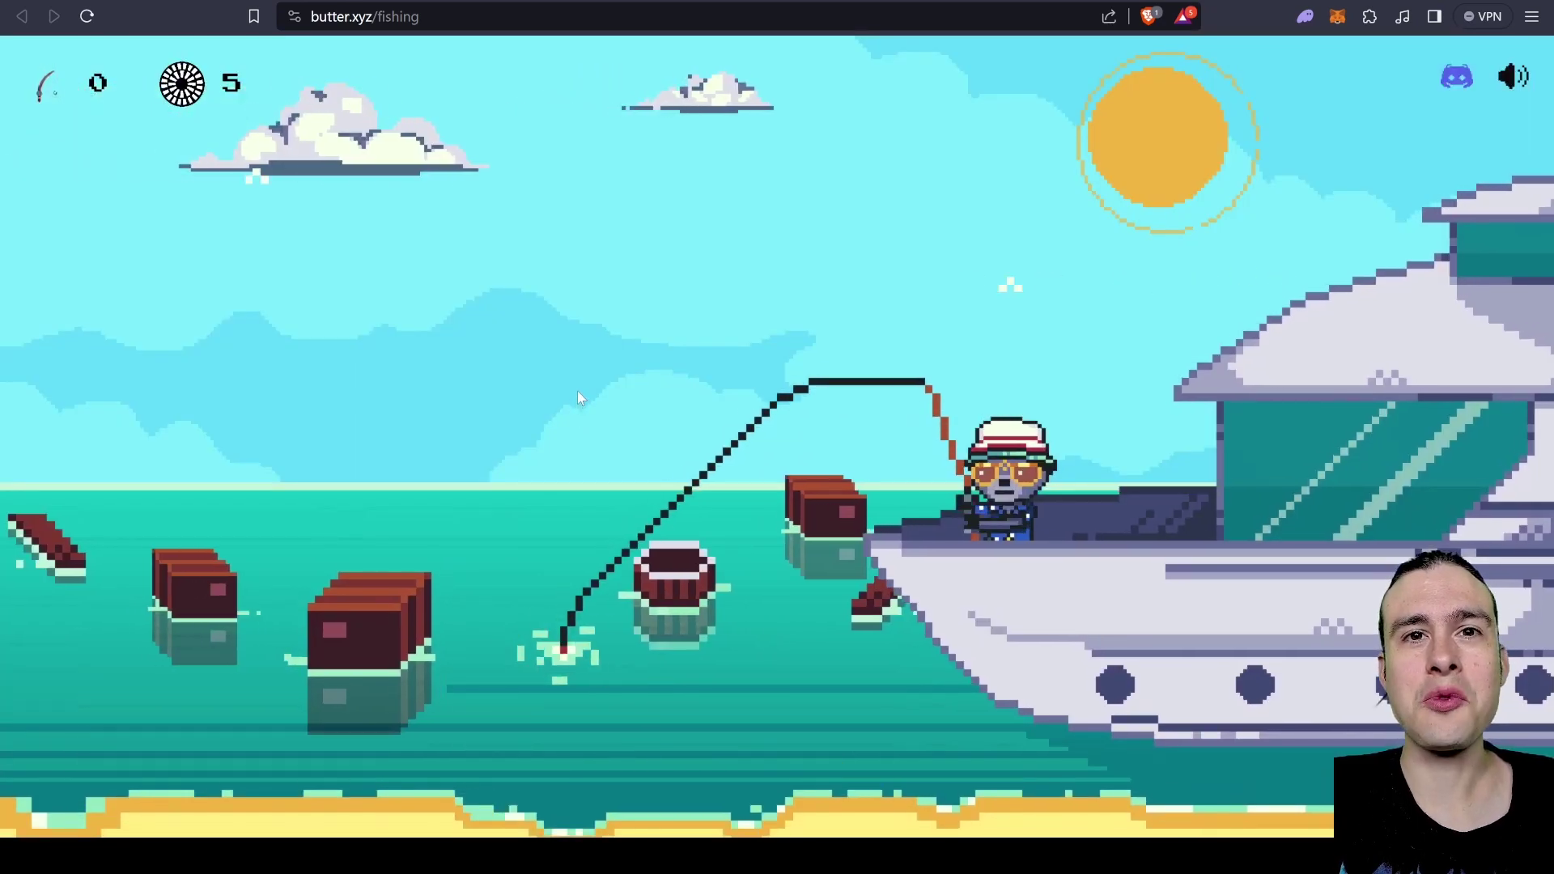
{"action": "left_click", "coordinate": [577, 391]}
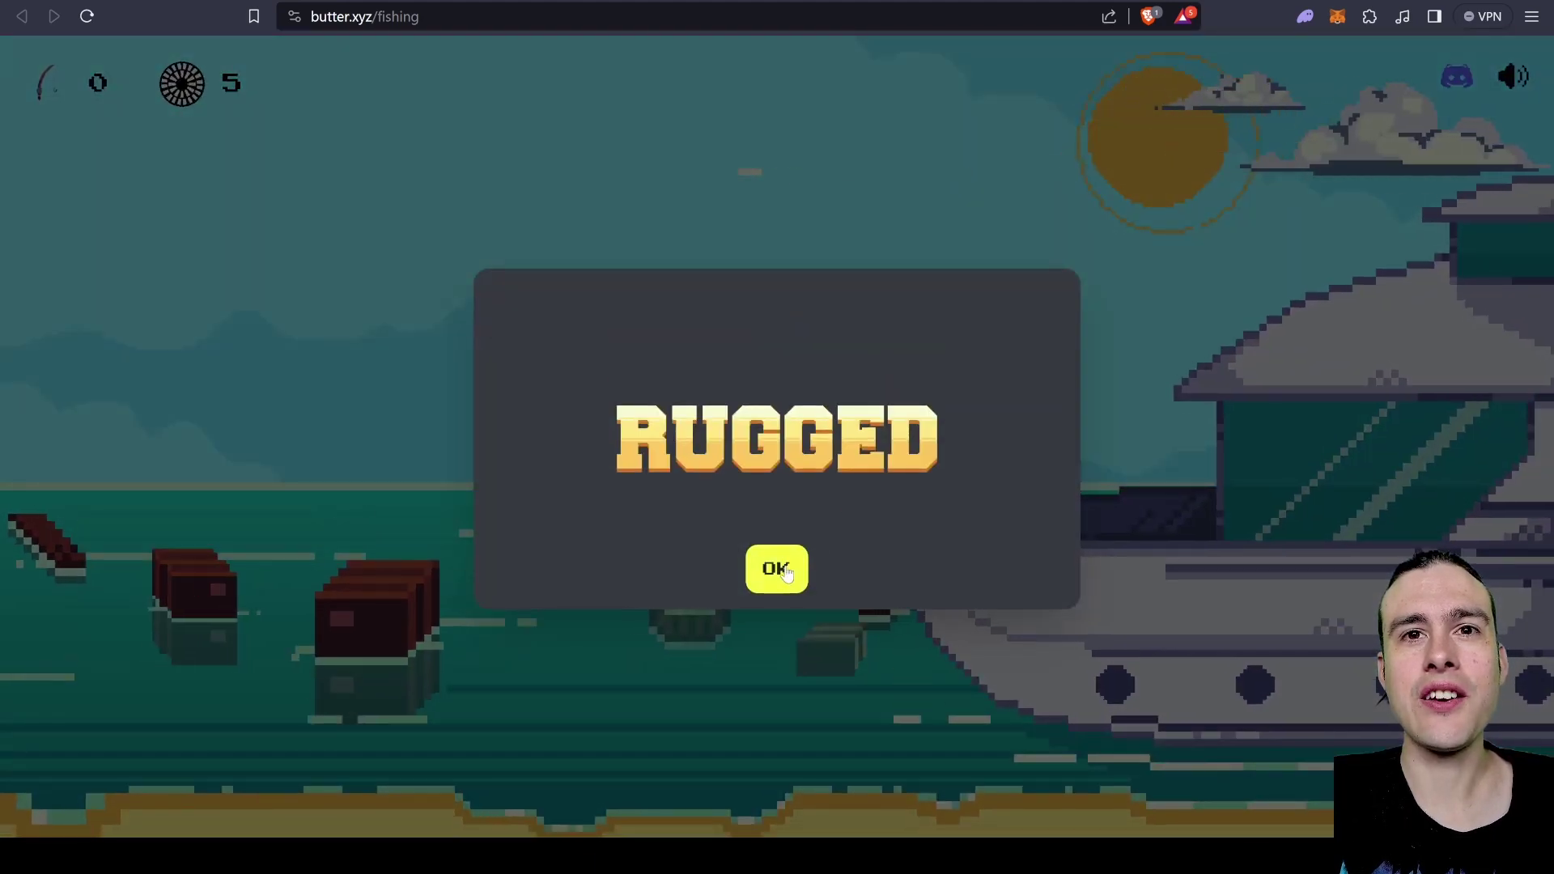
{"action": "left_click", "coordinate": [776, 568]}
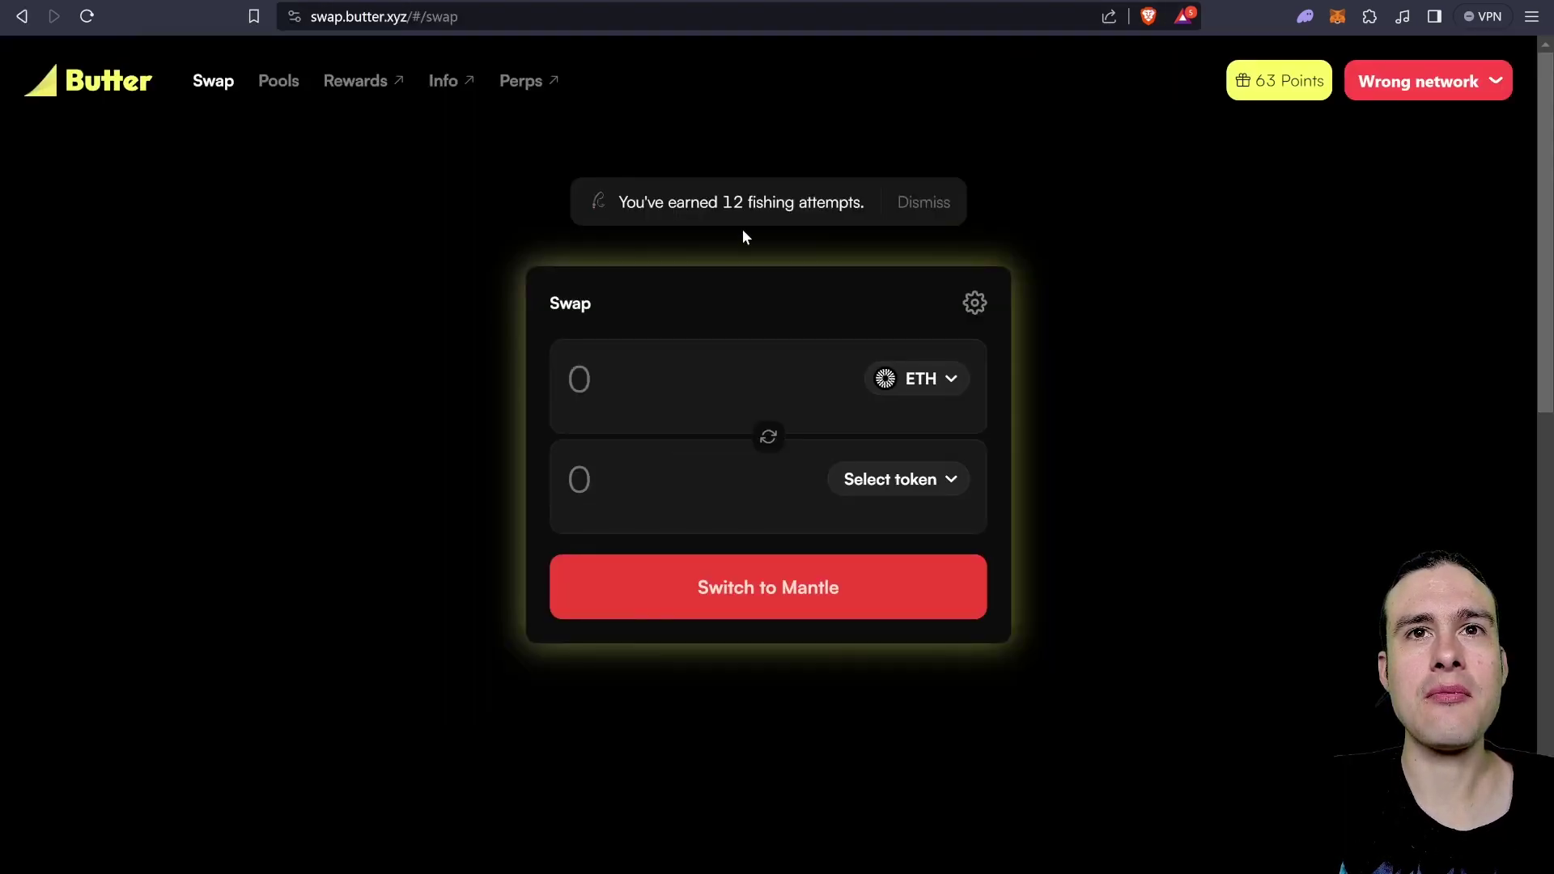
- Switch the wallet's network to Mantle on the Butter swap page and approve the change in MetaMask
{"action": "left_click", "coordinate": [1429, 81]}
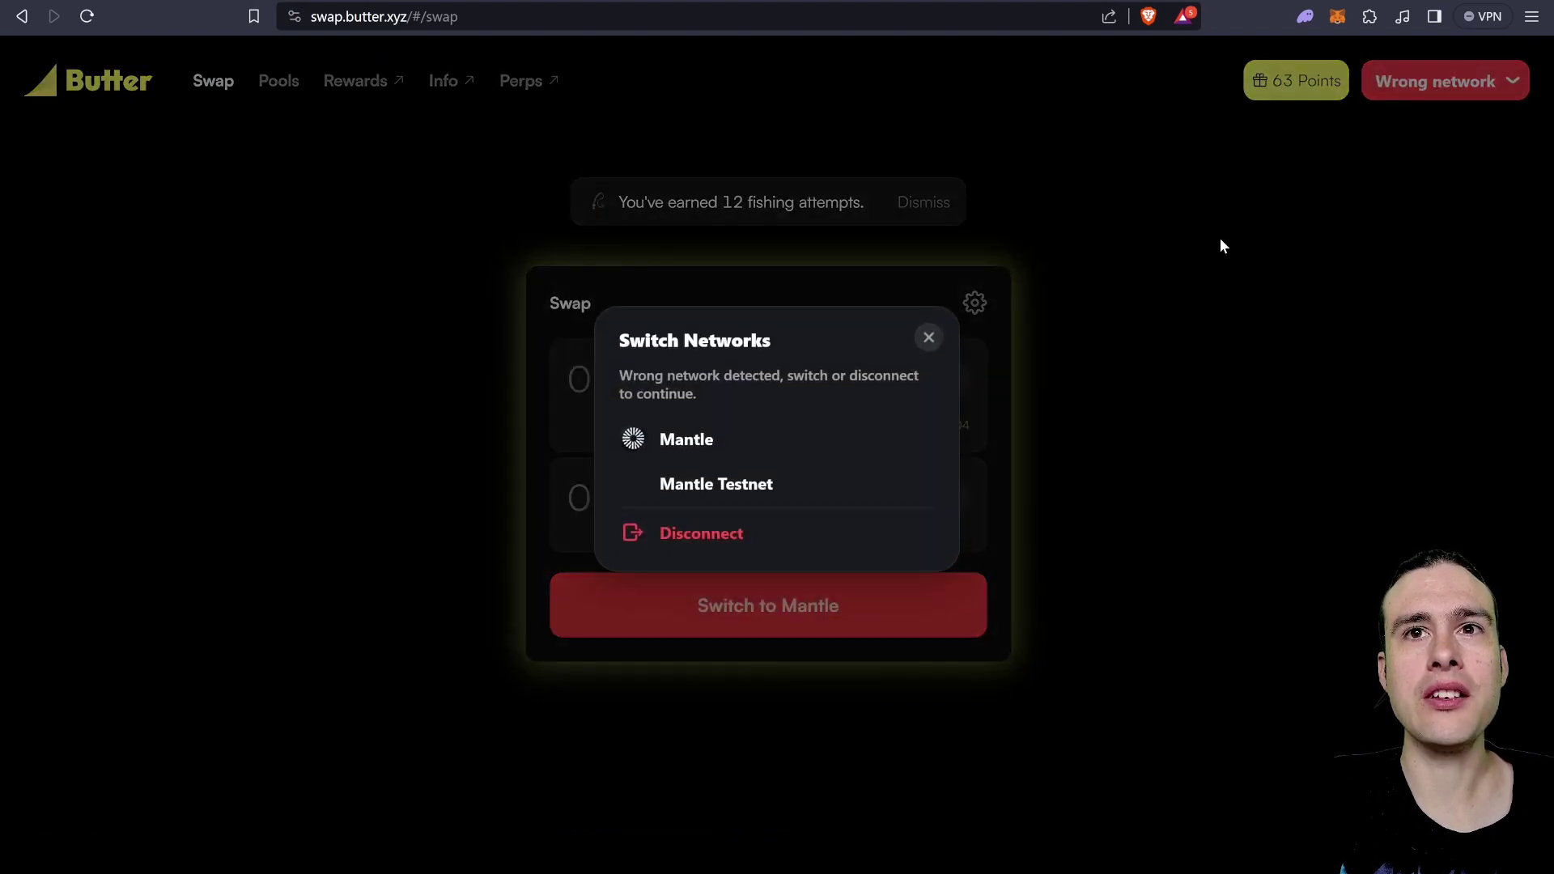
{"action": "left_click", "coordinate": [659, 439]}
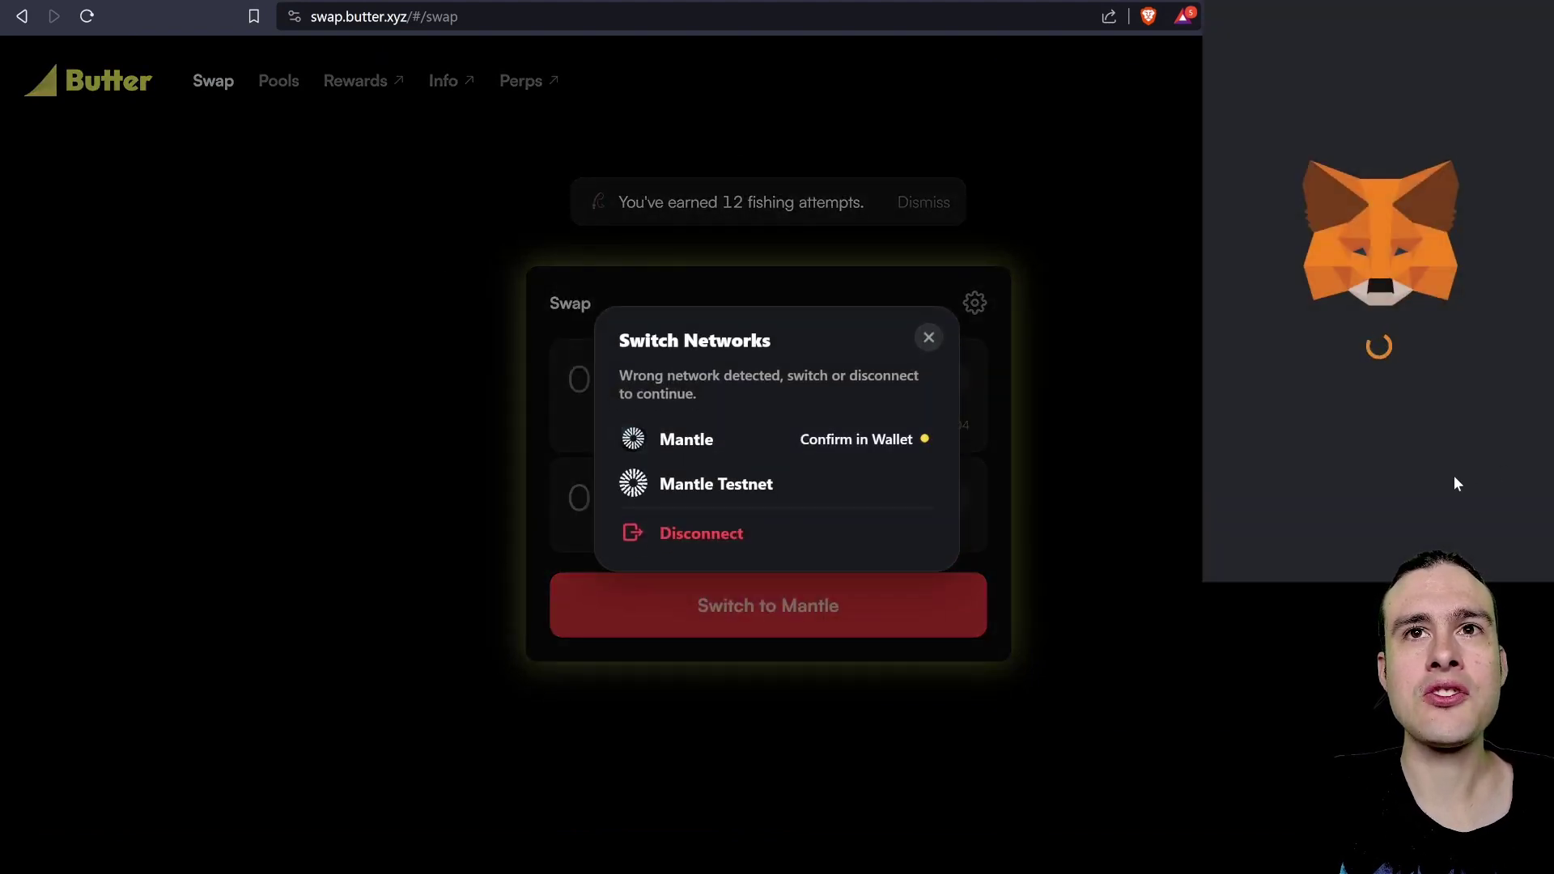
{"action": "left_click", "coordinate": [1446, 544]}
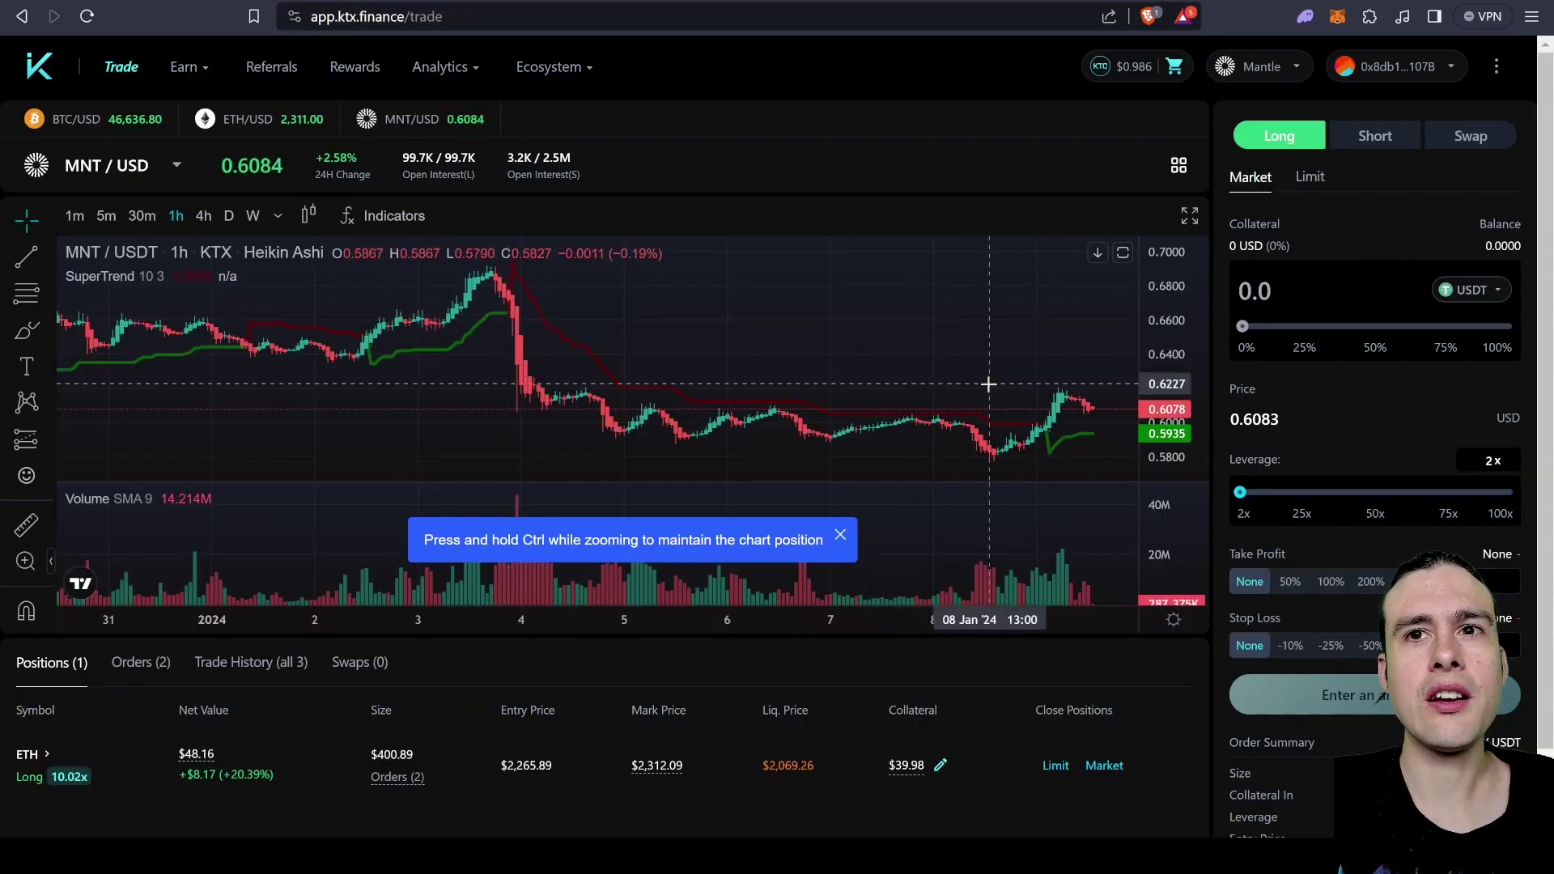
- Inspect the SuperTrend signals on KTX.Finance's hourly MNT/USD chart and change the chart type to Candles
{"action": "left_click_drag", "start_coordinate": [1049, 437], "coordinate": [1025, 438]}
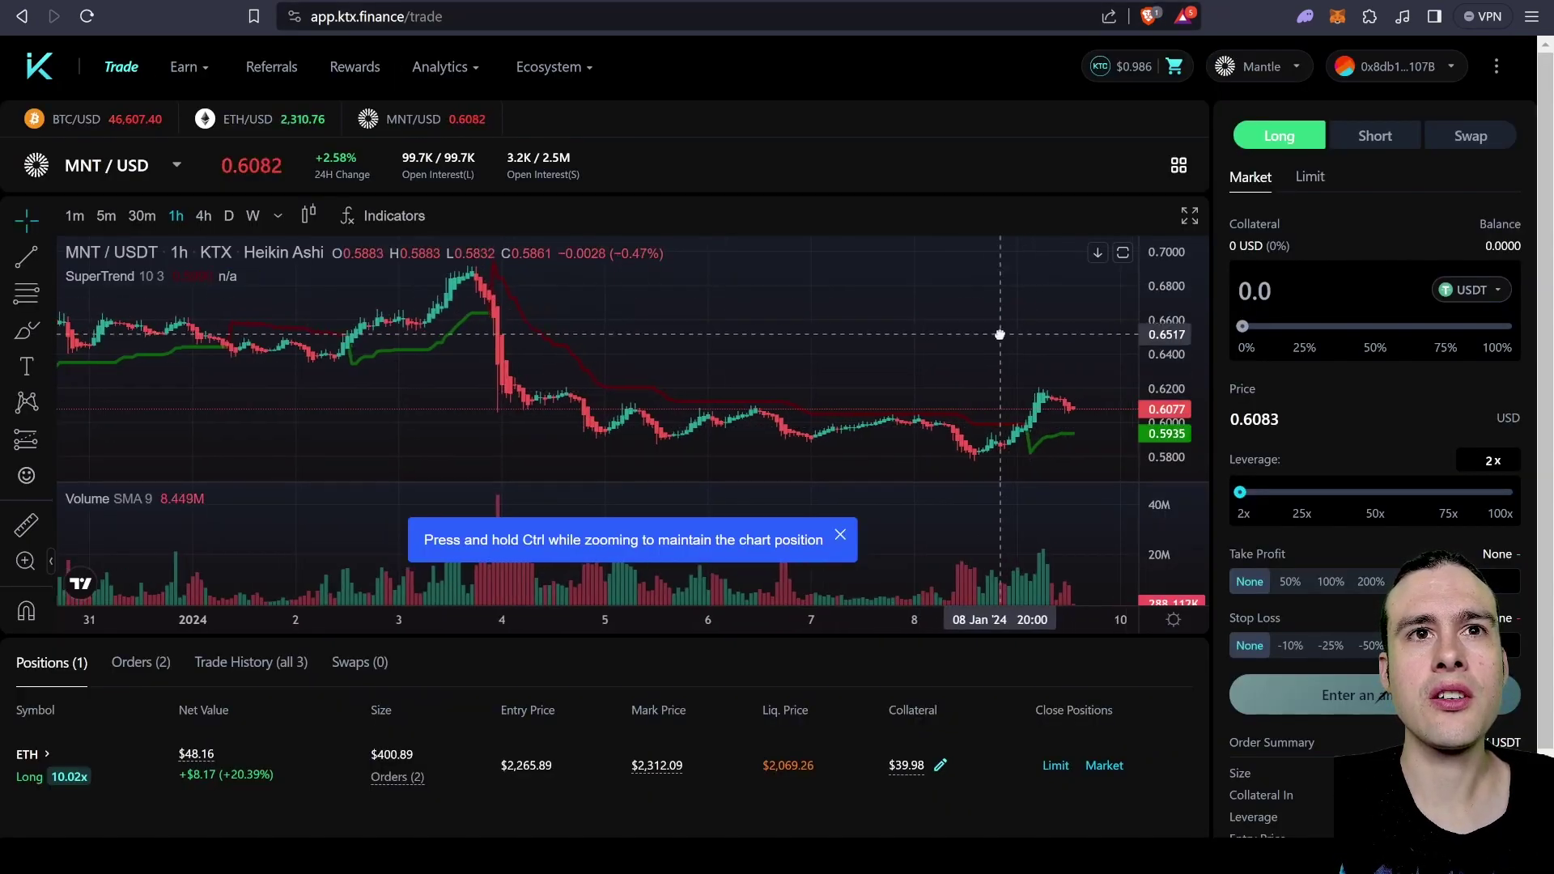
{"action": "left_click", "coordinate": [1030, 425], "text": "shift"}
{"action": "left_click", "coordinate": [482, 314]}
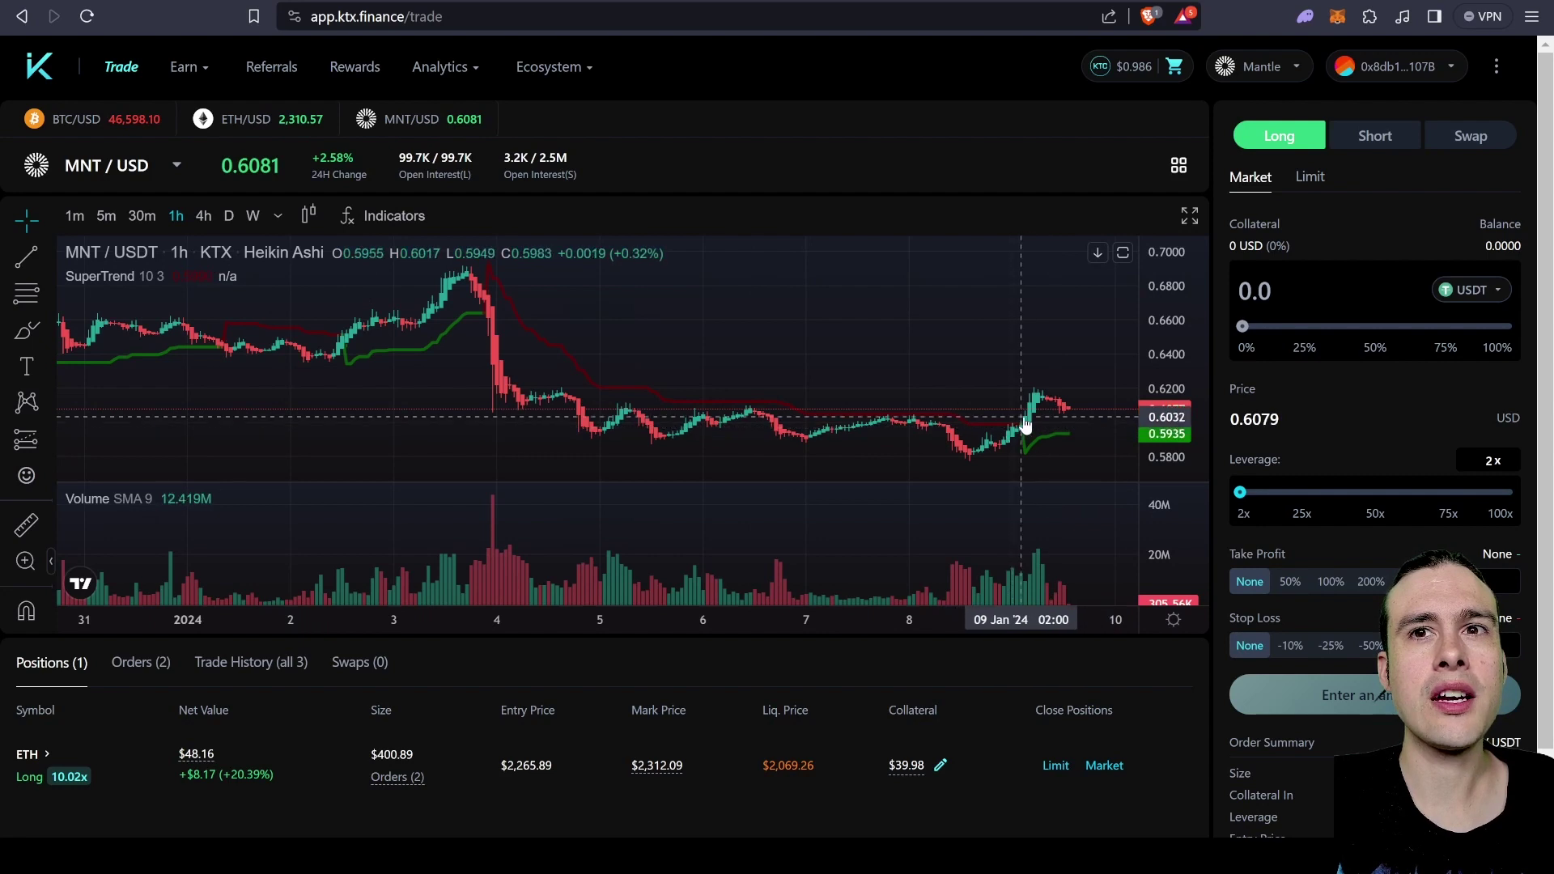
{"action": "left_click", "coordinate": [308, 215]}
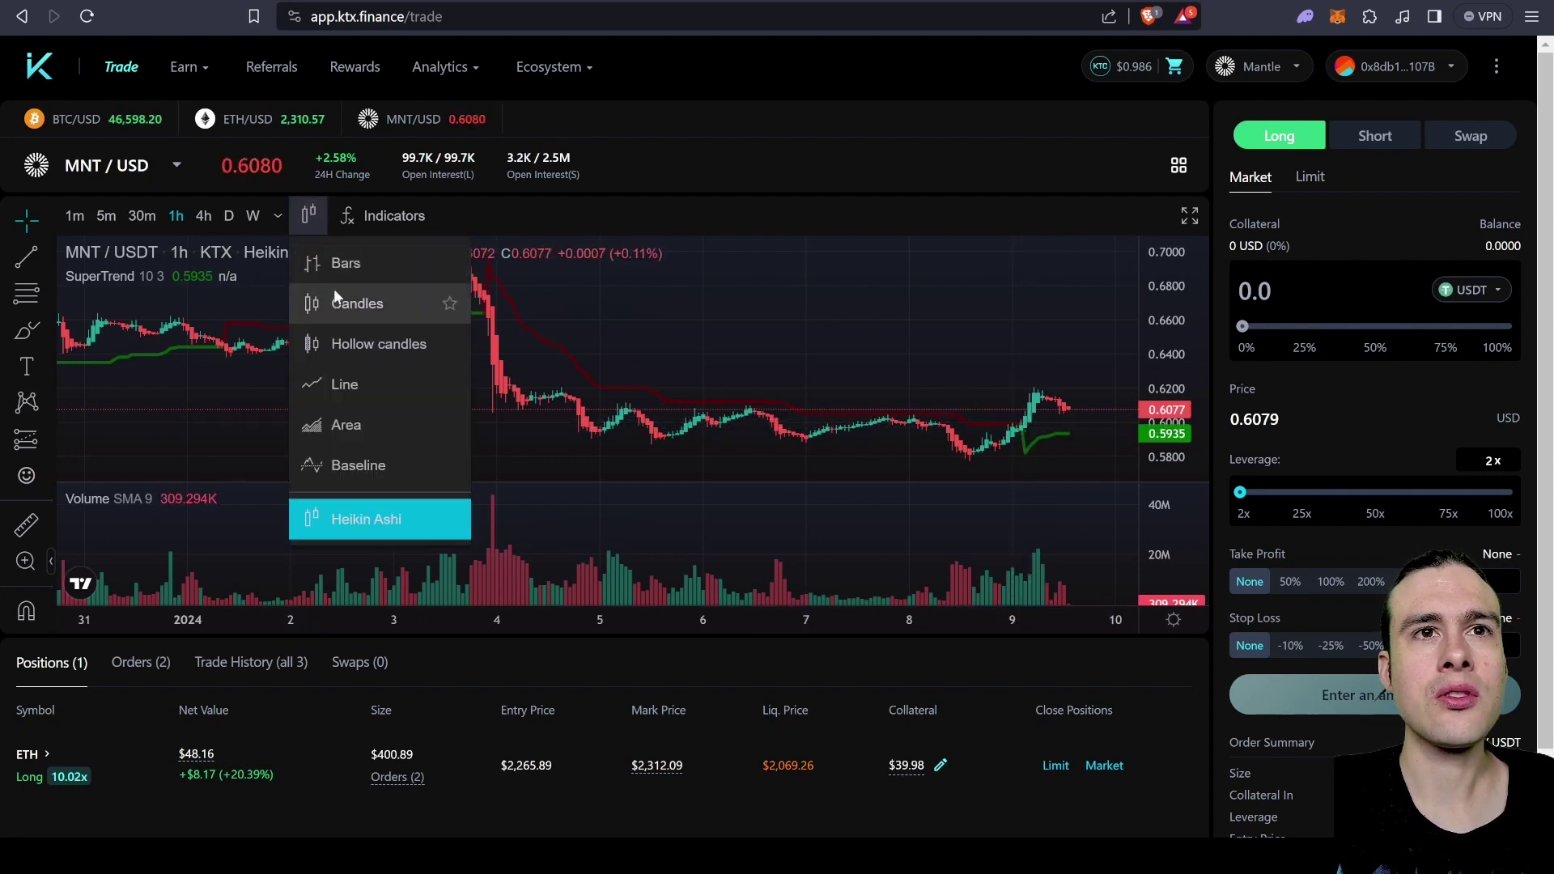
{"action": "left_click", "coordinate": [338, 304]}
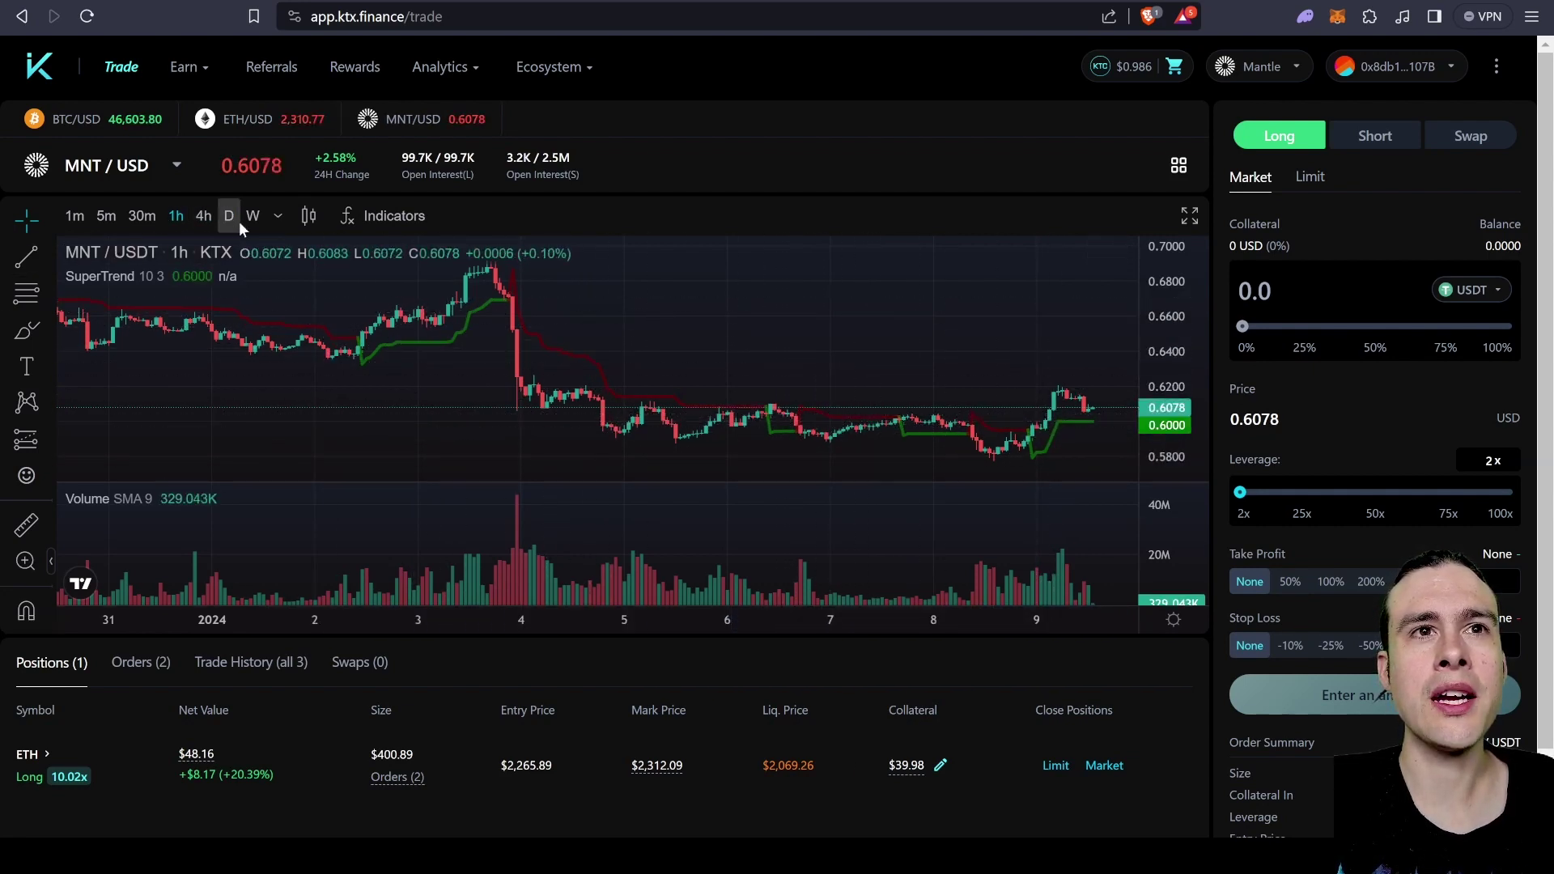
- Look into the list of available chart indicators and return the MNT/USD chart type to Heikin Ashi
{"action": "left_click", "coordinate": [309, 215]}
{"action": "left_click", "coordinate": [386, 218]}
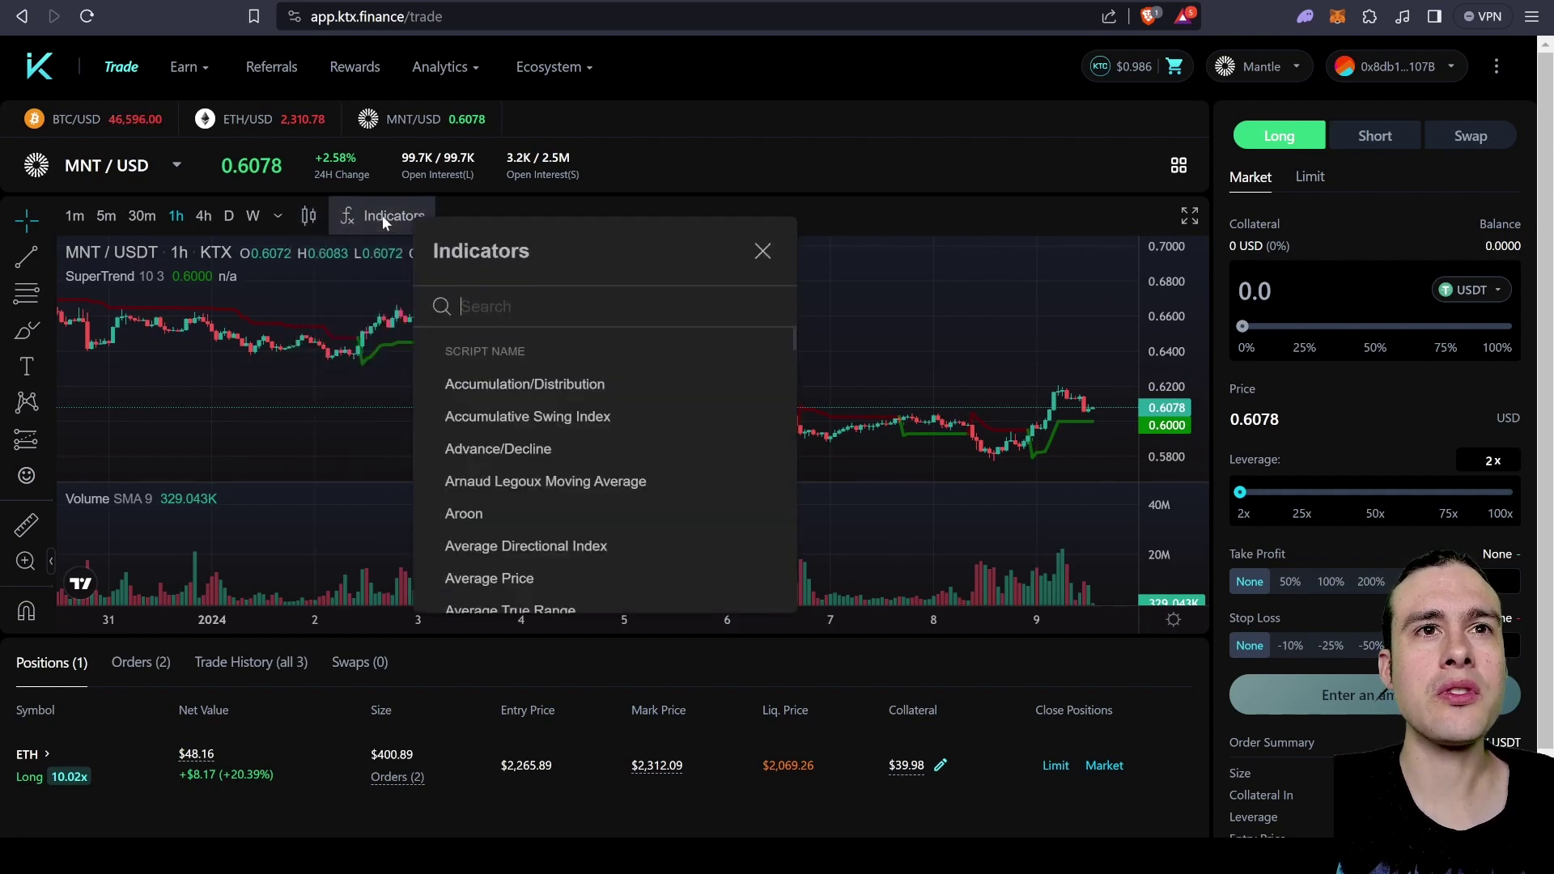
{"action": "left_click", "coordinate": [761, 252]}
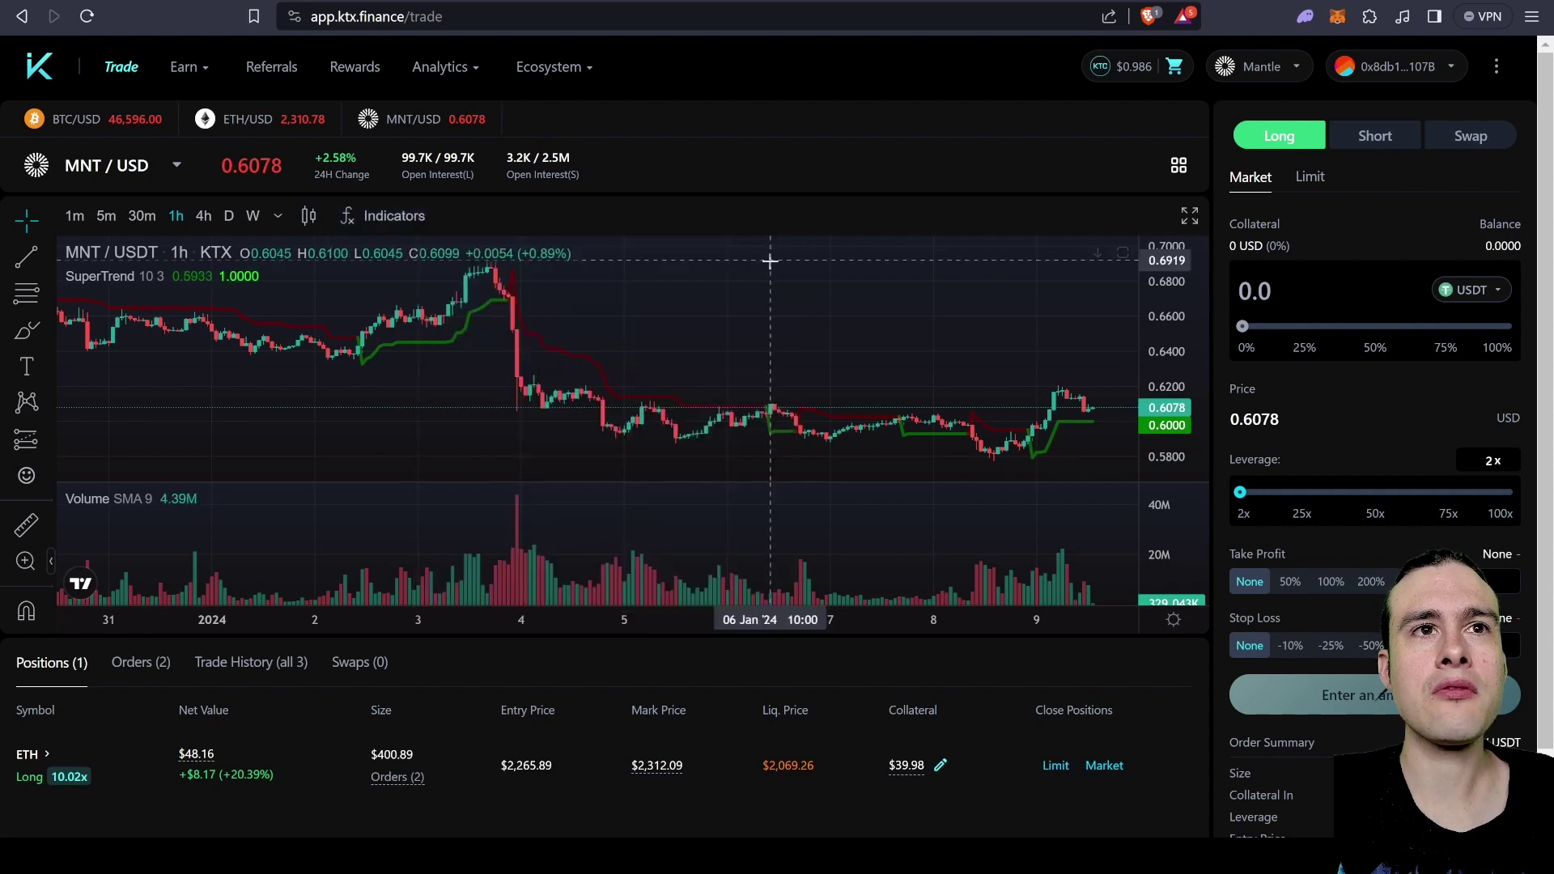
{"action": "left_click", "coordinate": [337, 215]}
{"action": "left_click", "coordinate": [328, 216]}
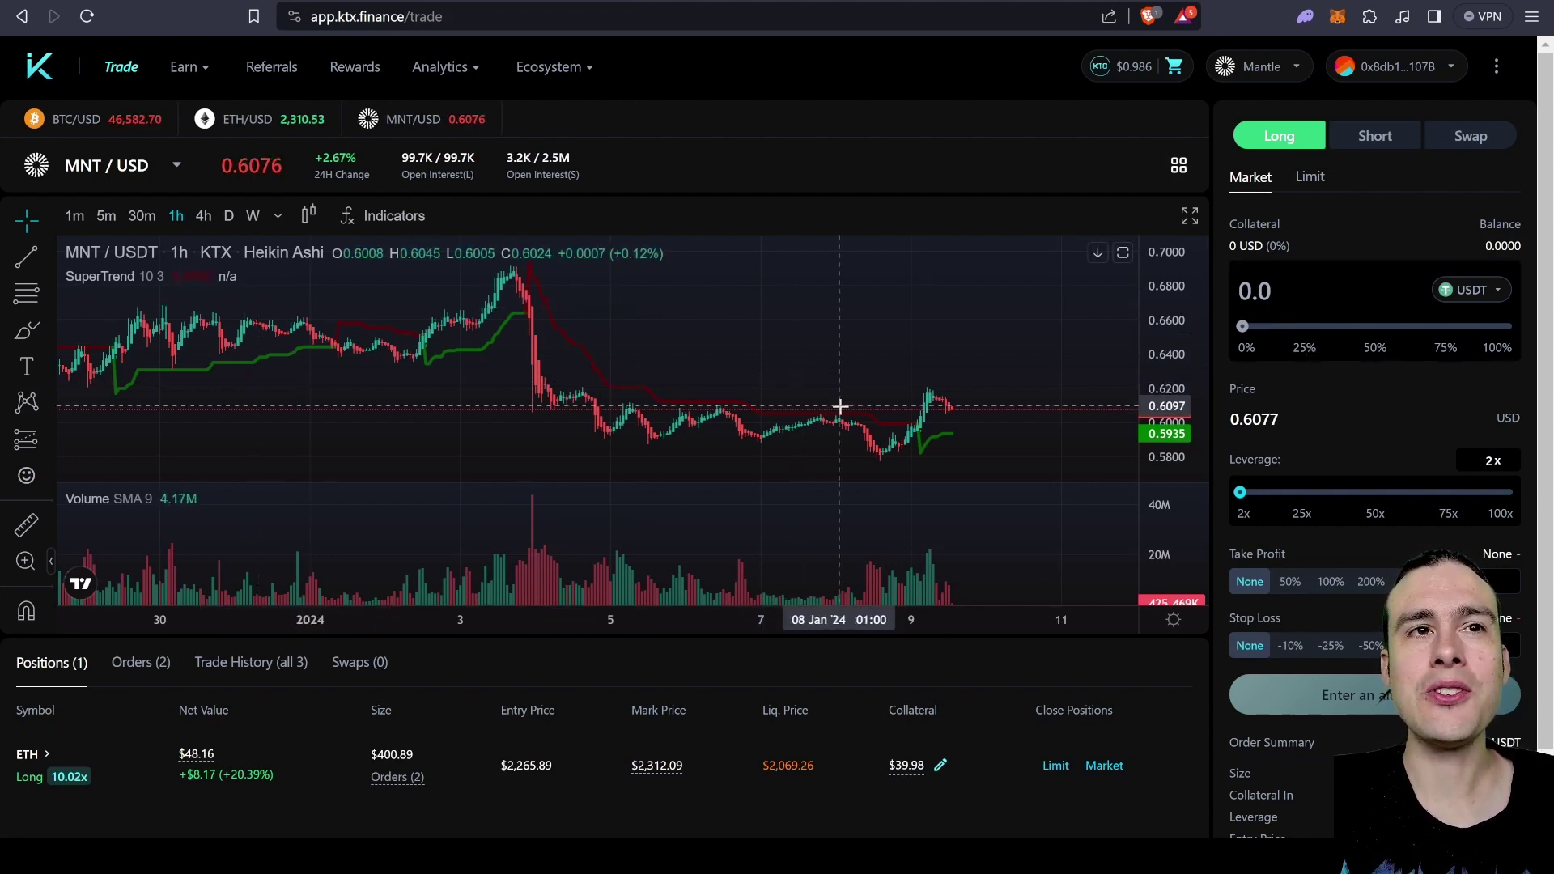
- Check the available chart types, and examine the Heikin Ashi price trend and the open ETH long position
{"action": "left_click", "coordinate": [308, 215]}
{"action": "scroll", "coordinate": [308, 220], "scroll_direction": "down", "scroll_amount": 1}
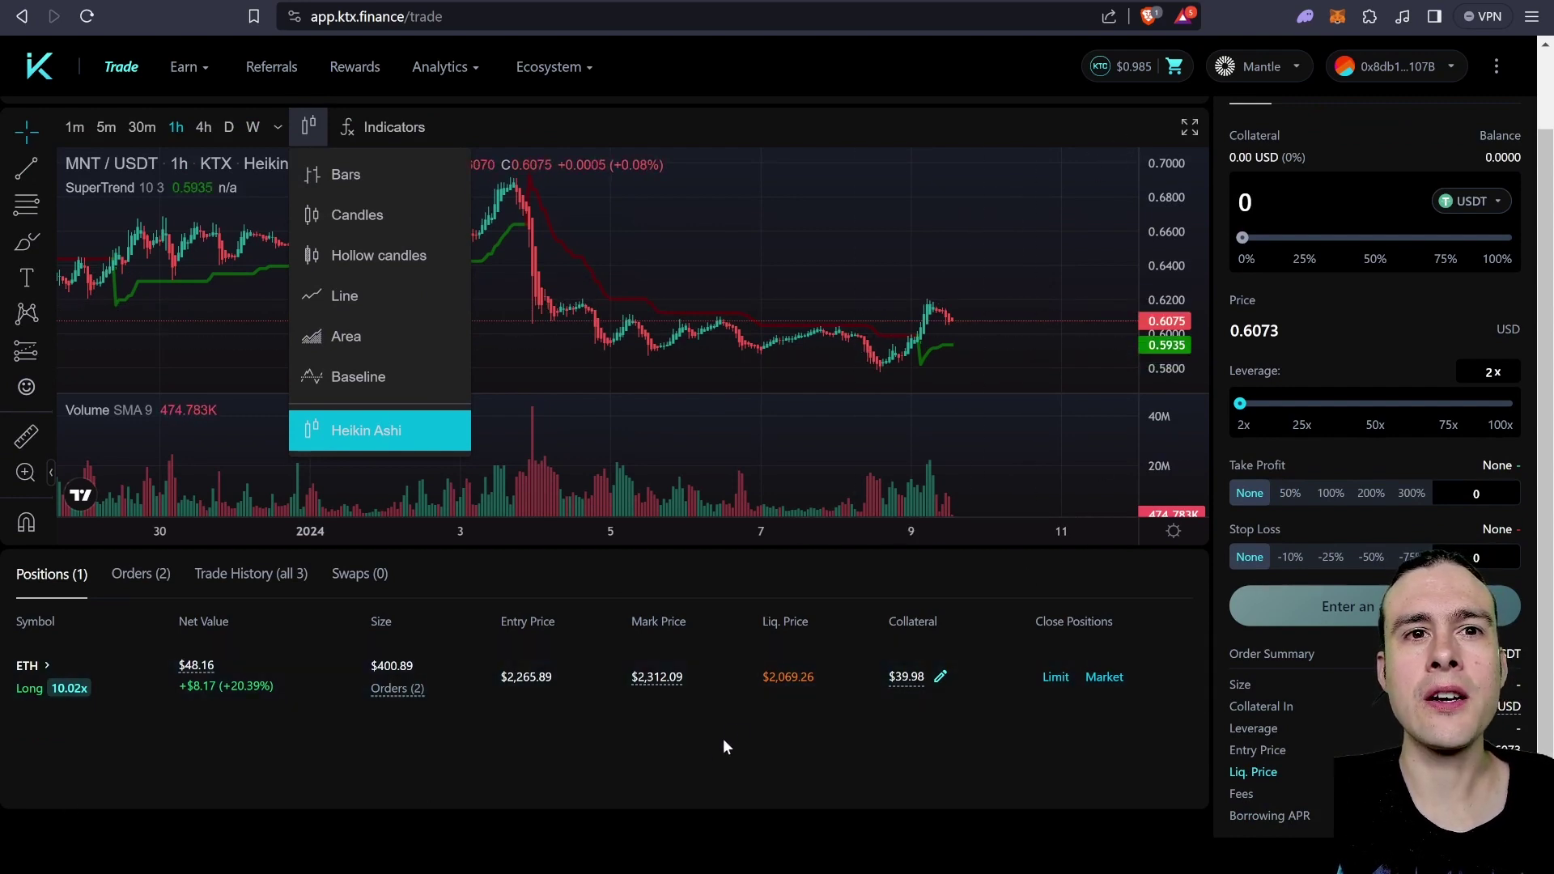
{"action": "left_click", "coordinate": [924, 235]}
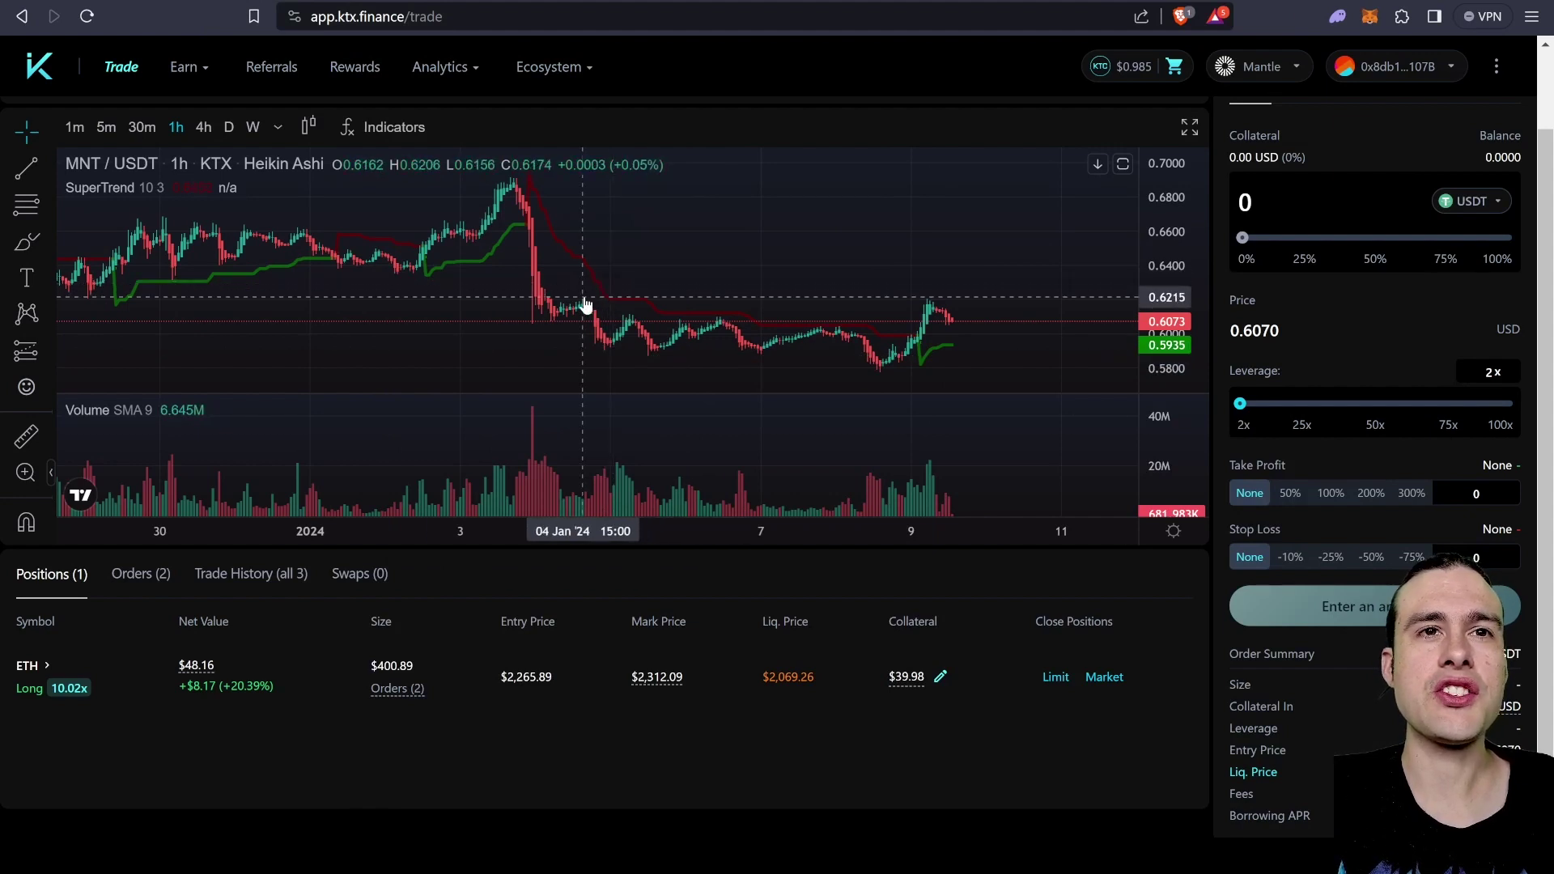
{"action": "scroll", "coordinate": [585, 304], "scroll_direction": "up", "scroll_amount": 3}
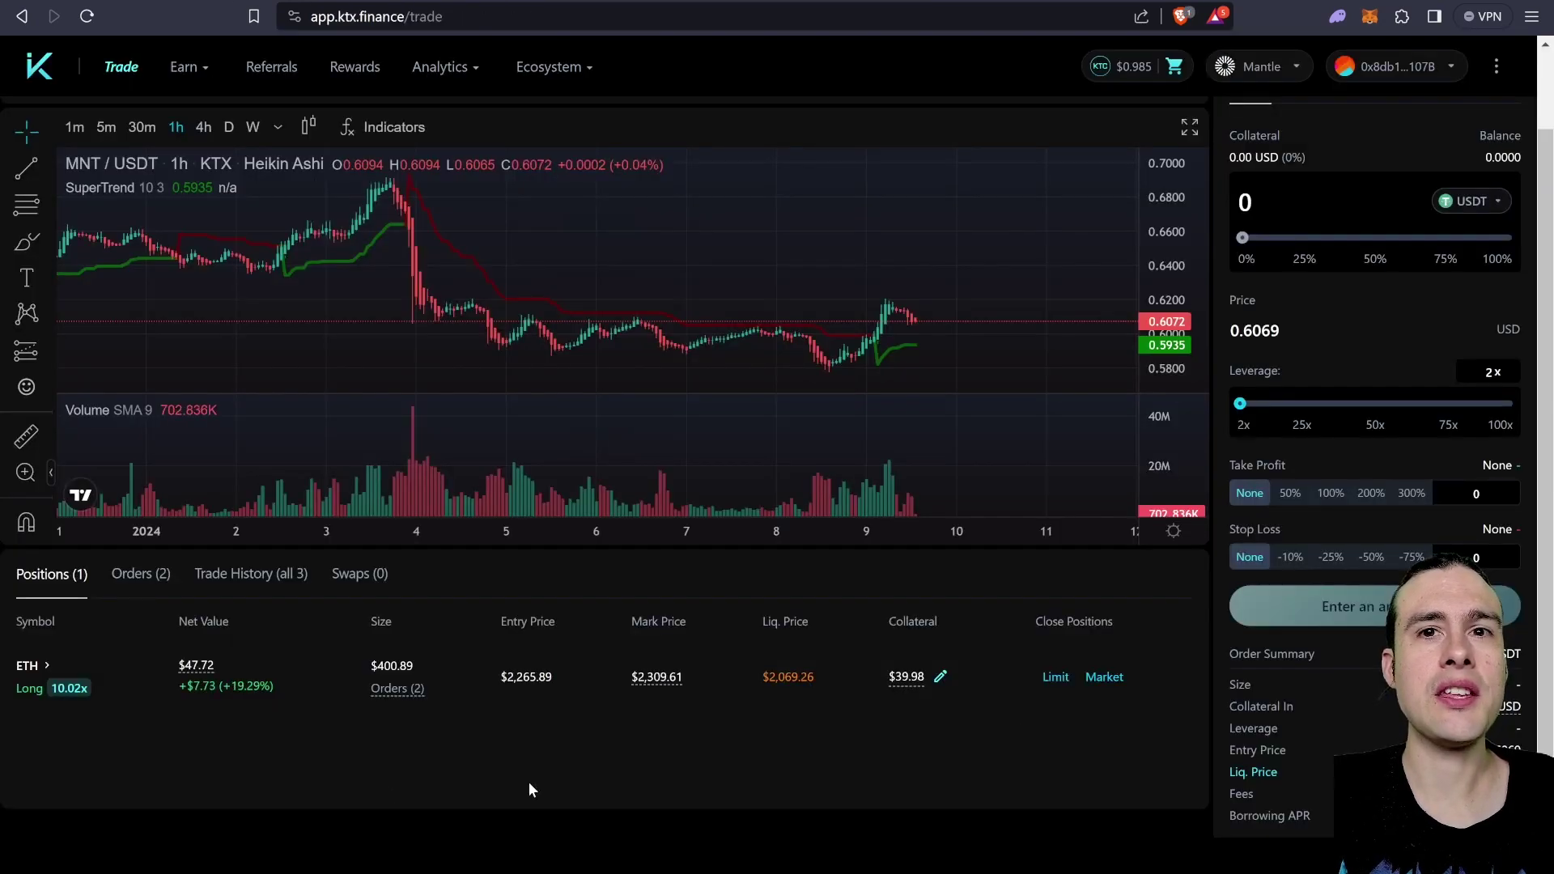
{"action": "scroll", "coordinate": [1340, 139], "scroll_direction": "up", "scroll_amount": 1}
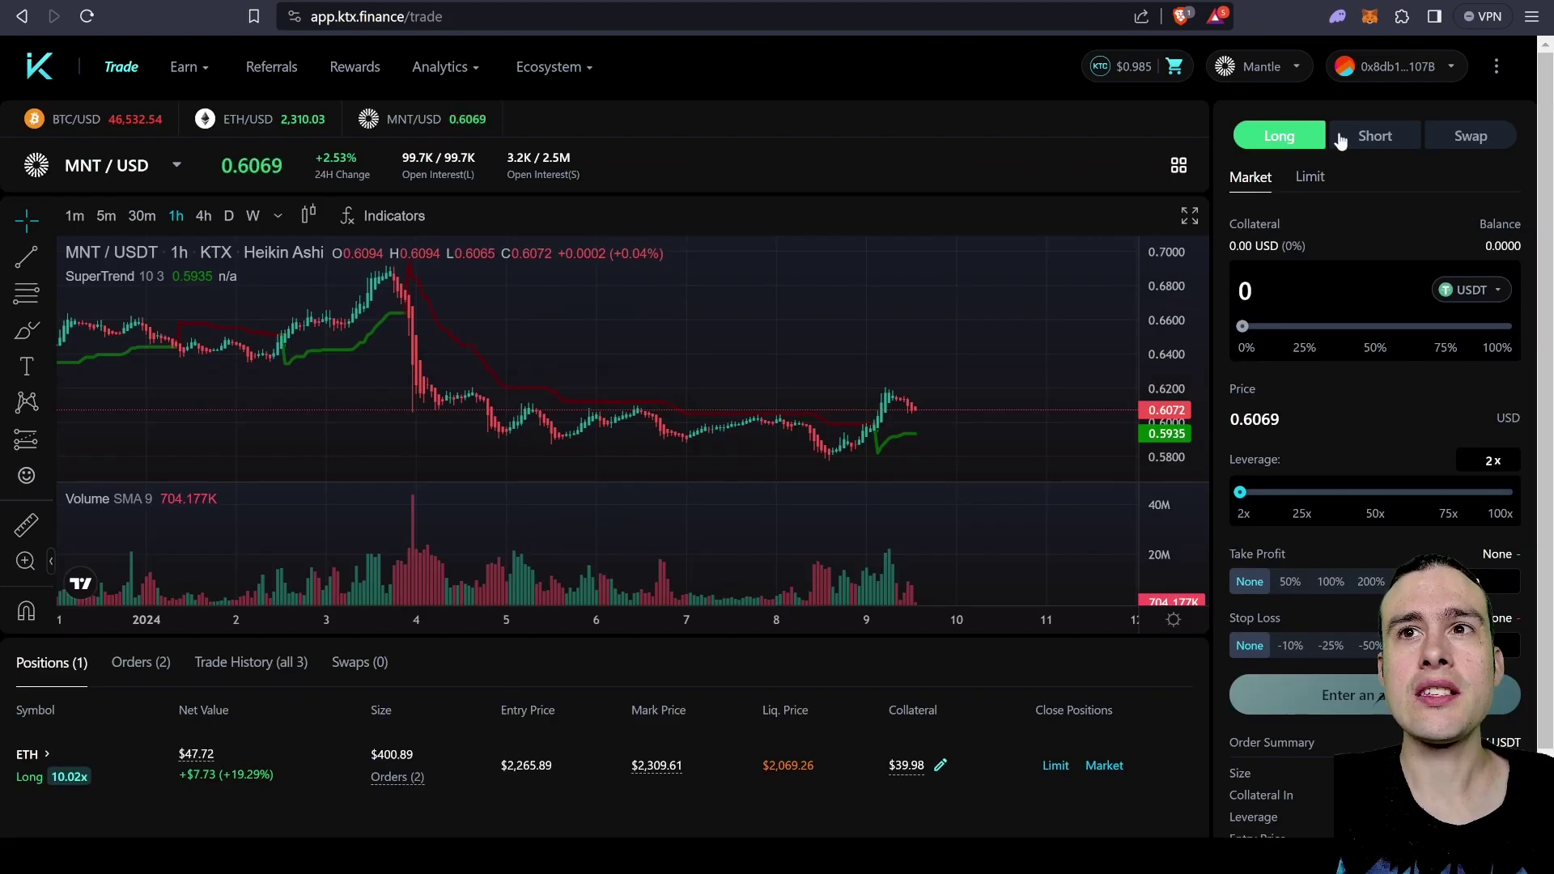
- Enter 50 USDT collateral and 10x leverage for a long MNT/USD market order
{"action": "double_click", "coordinate": [1263, 304]}
{"action": "type", "text": "1"}
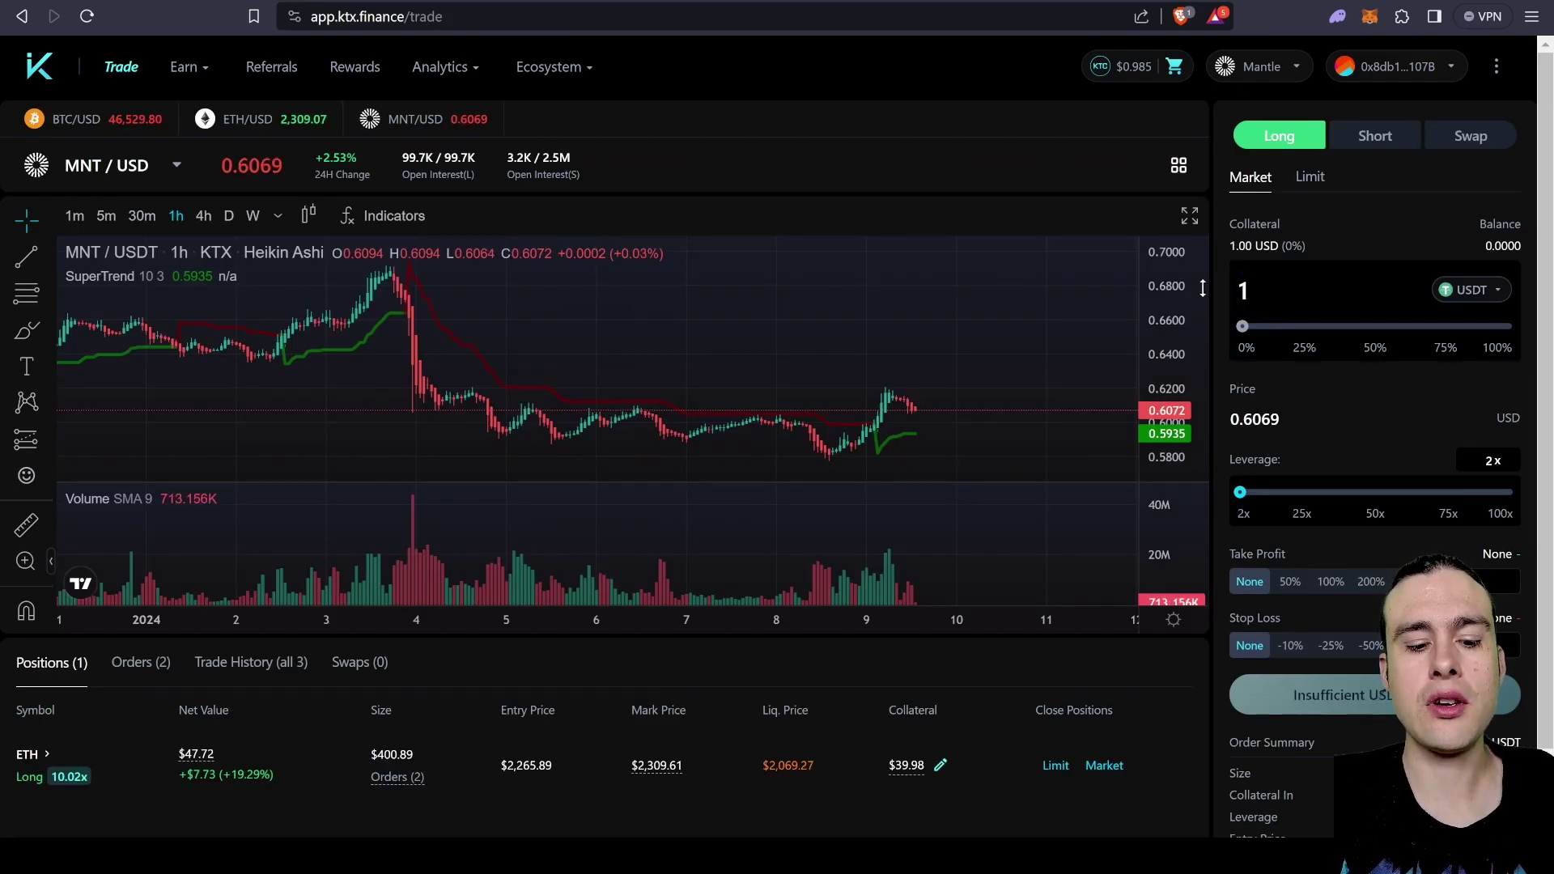
{"action": "type", "text": "0"}
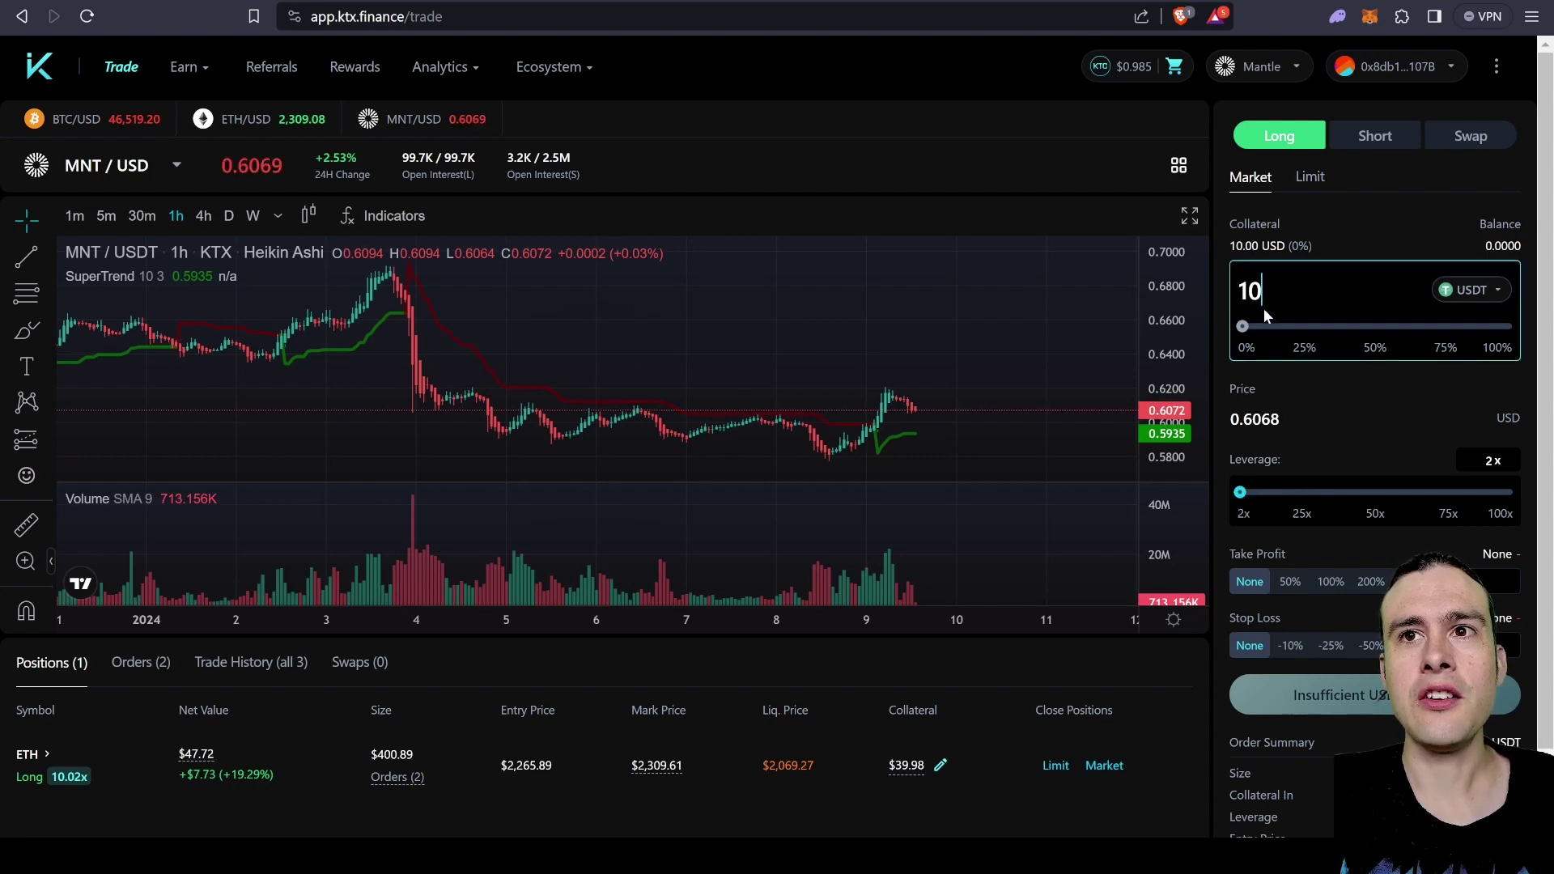
{"action": "left_click_drag", "start_coordinate": [1265, 299], "coordinate": [1155, 289]}
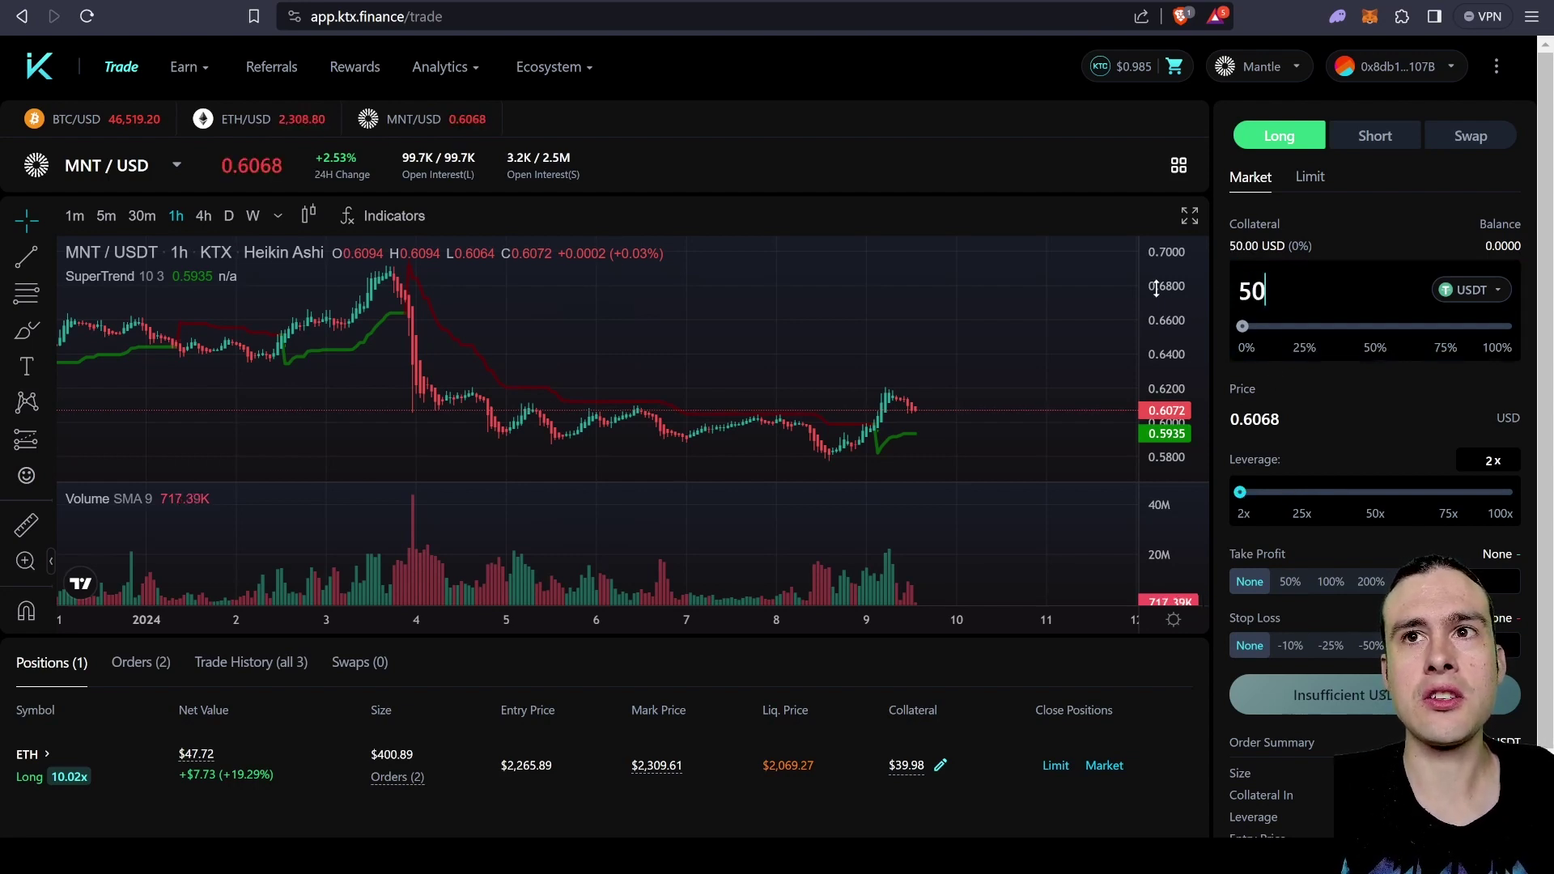
{"action": "double_click", "coordinate": [1497, 460]}
{"action": "type", "text": "10"}
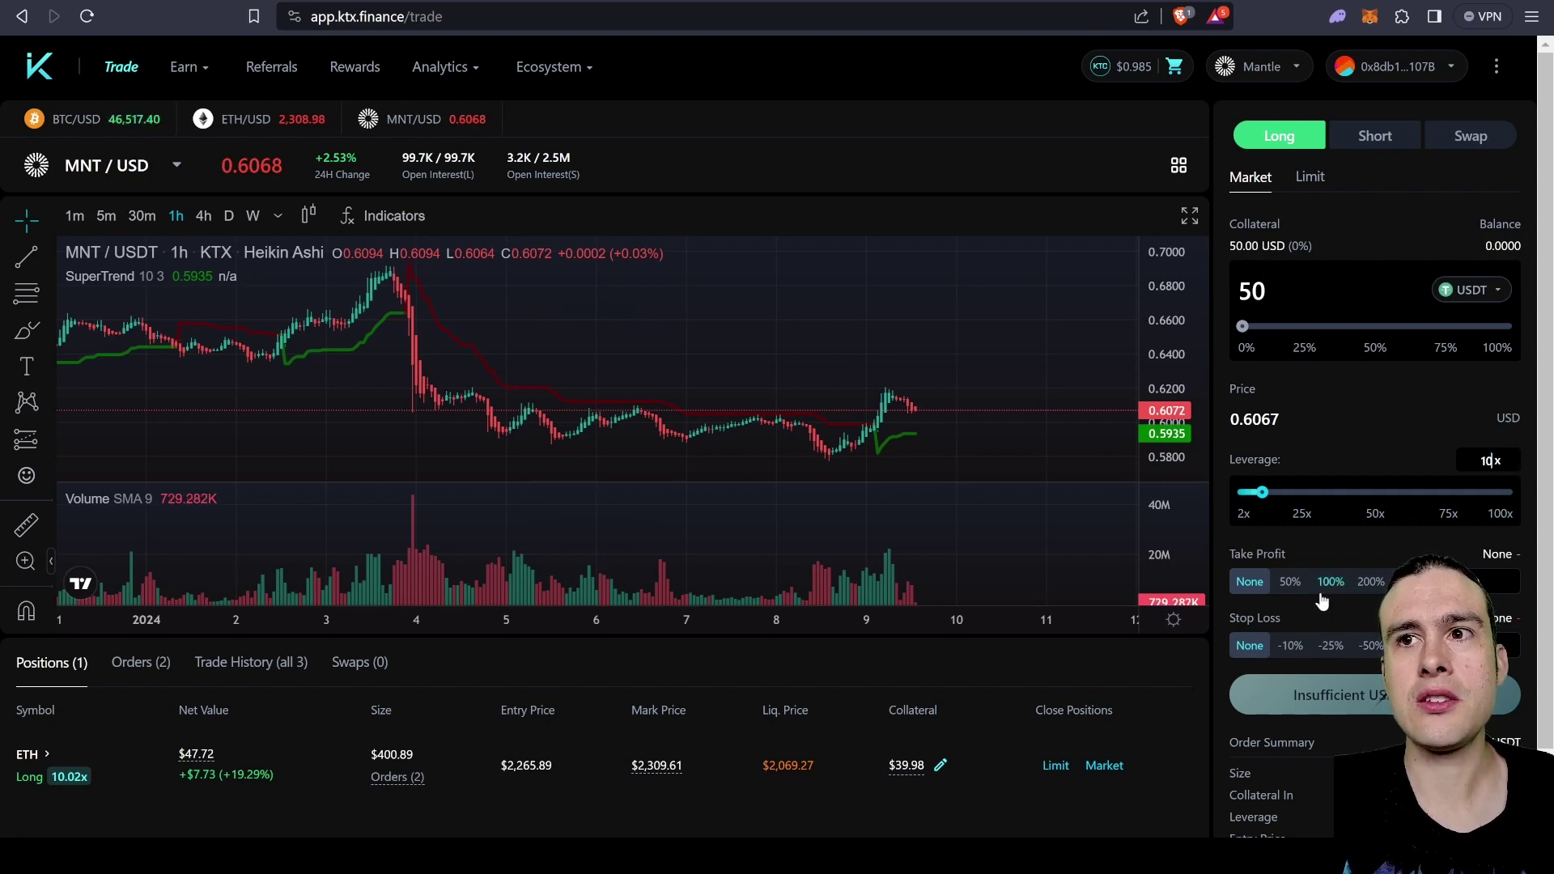
- Switch the market to ETH/USD and try the take-profit and stop-loss presets, such as 100% and -25%, on the long order
{"action": "left_click", "coordinate": [247, 121]}
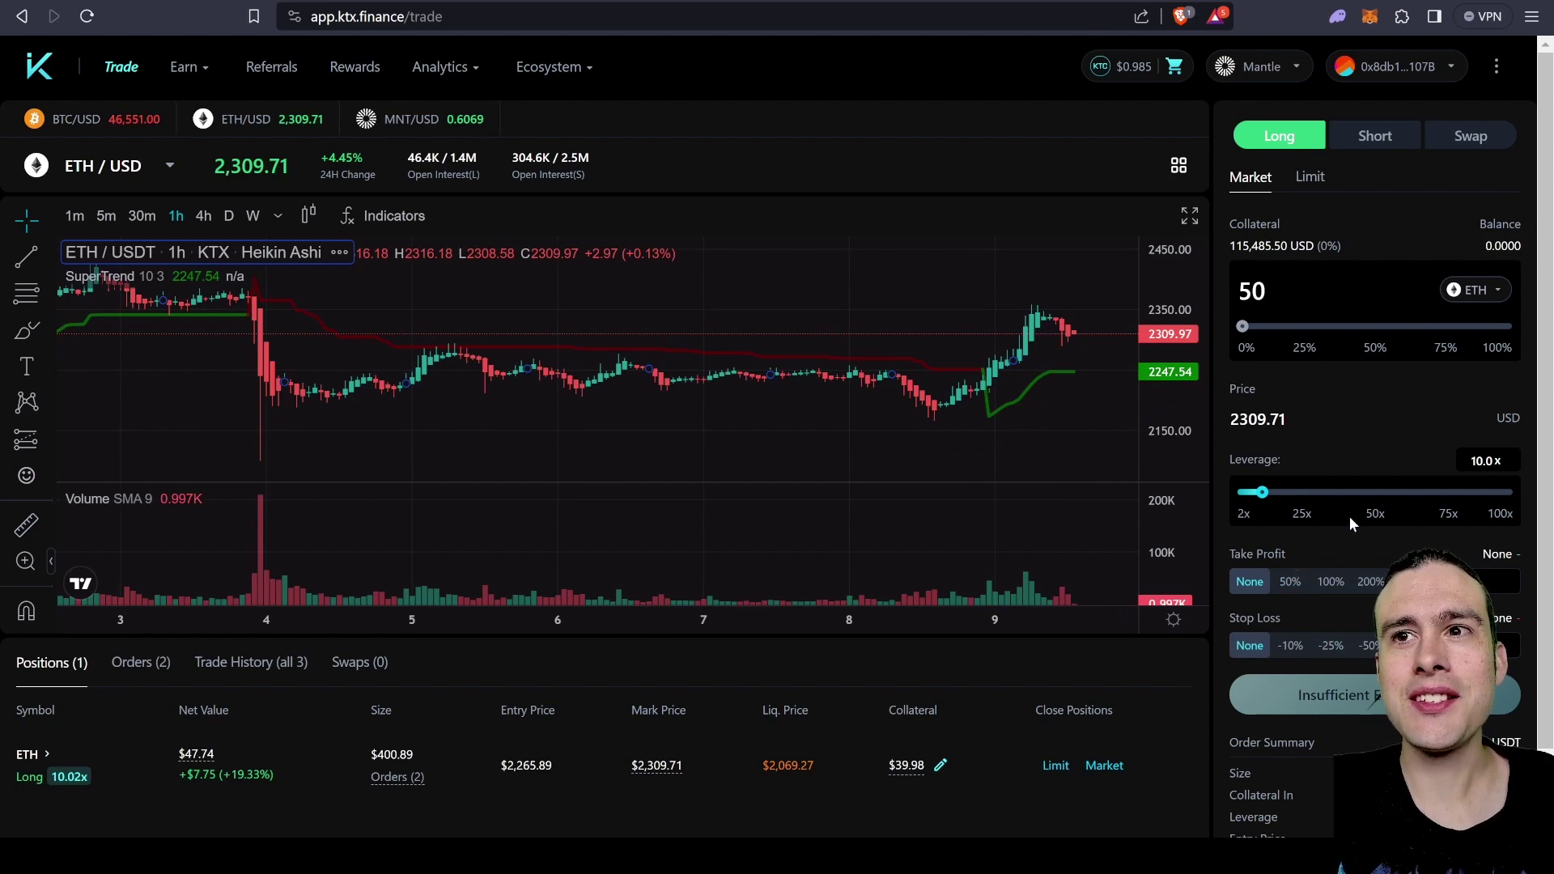
{"action": "left_click", "coordinate": [1291, 581]}
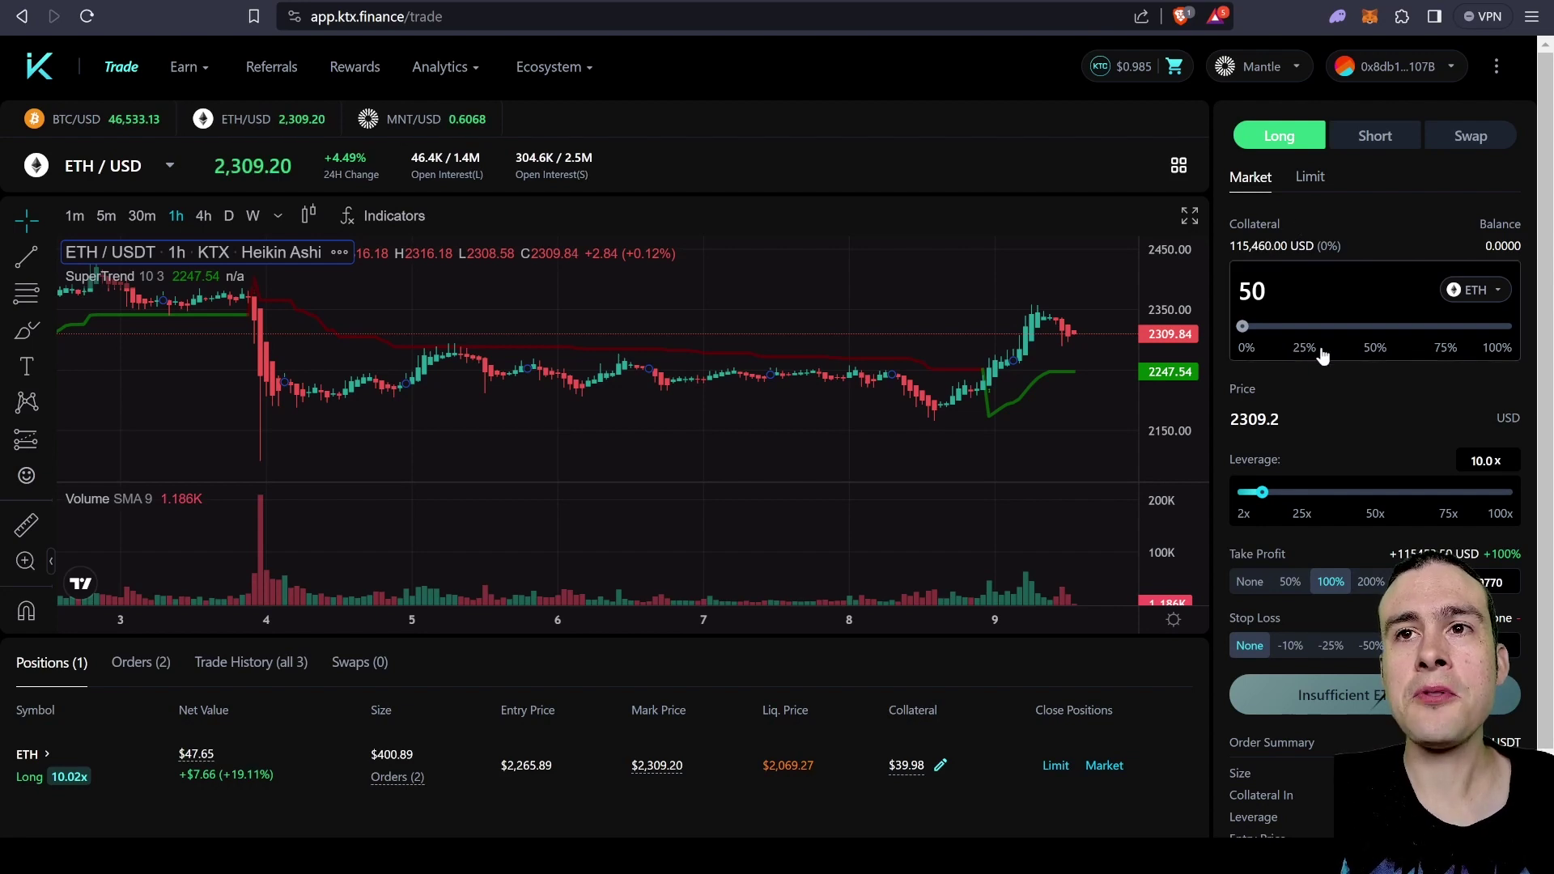
{"action": "left_click", "coordinate": [1329, 648]}
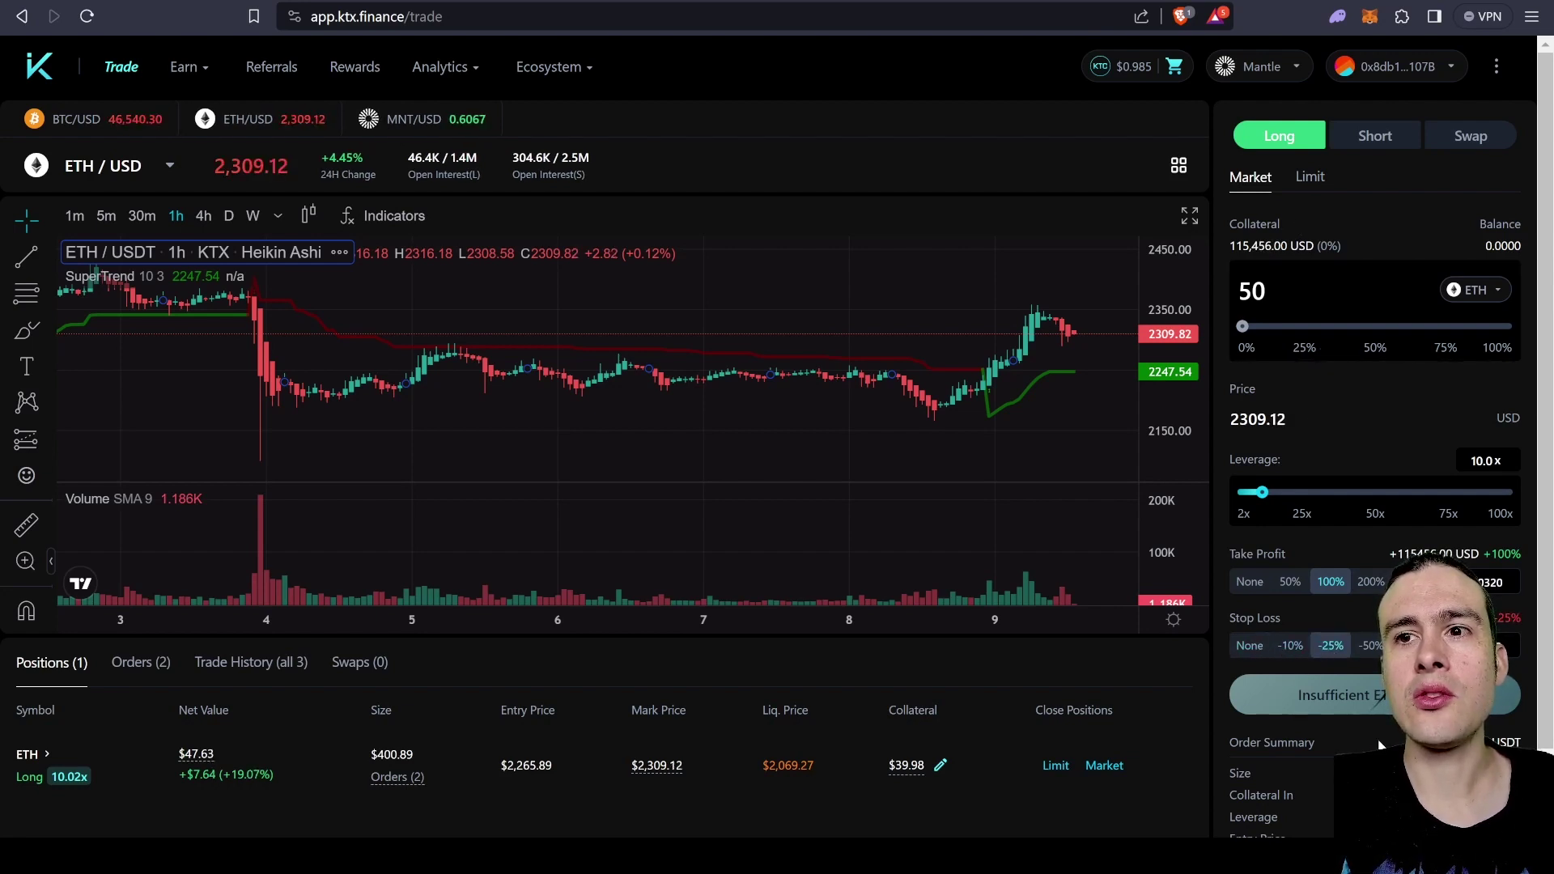
{"action": "scroll", "coordinate": [1343, 717], "scroll_direction": "down", "scroll_amount": 1}
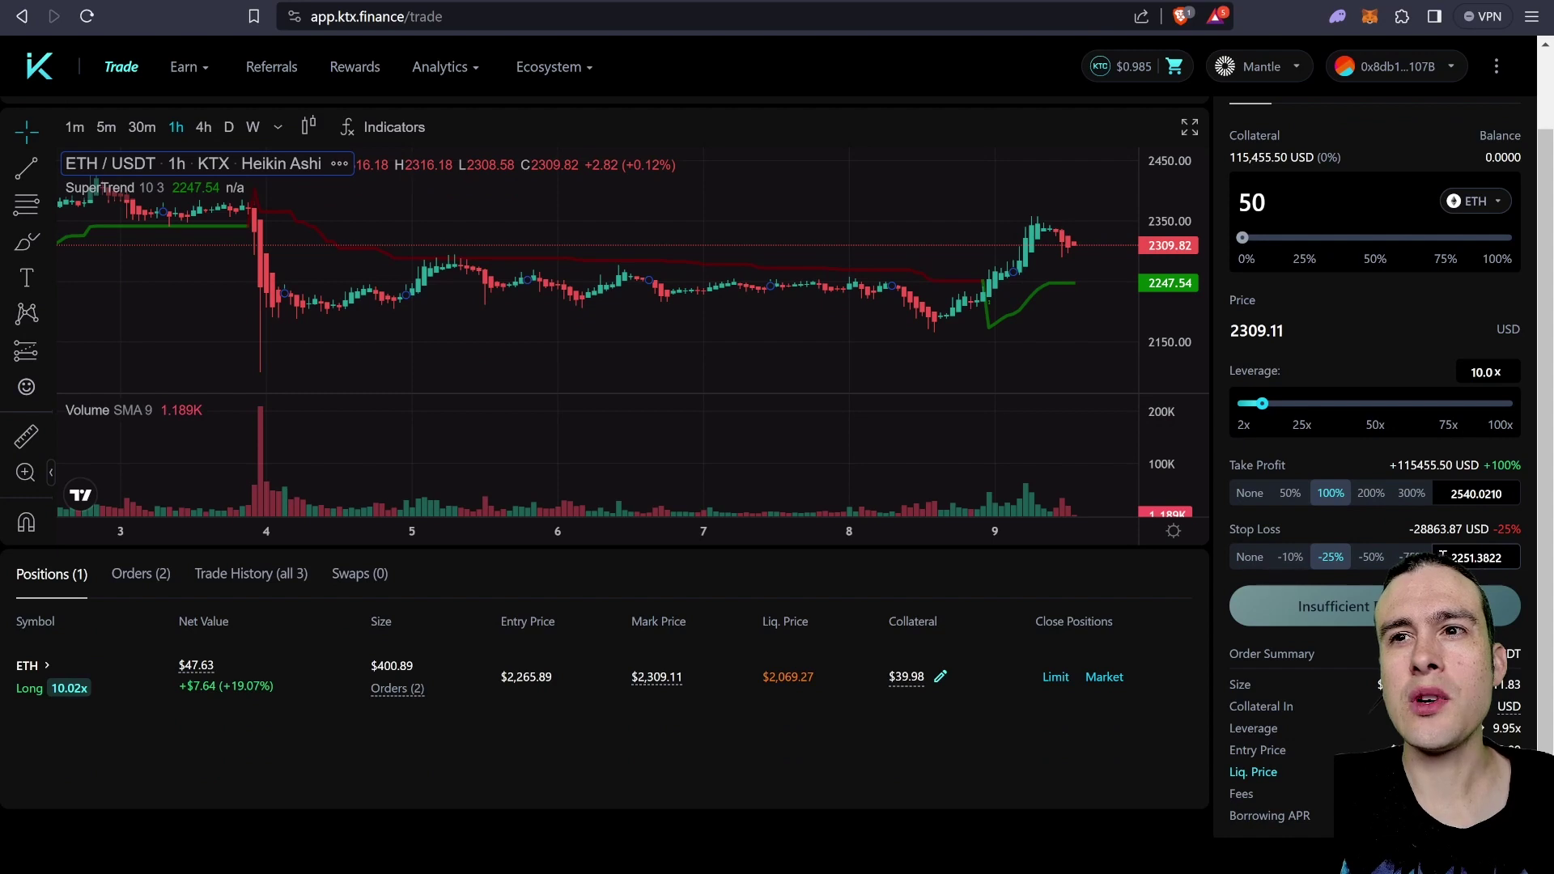
{"action": "left_click", "coordinate": [1290, 557]}
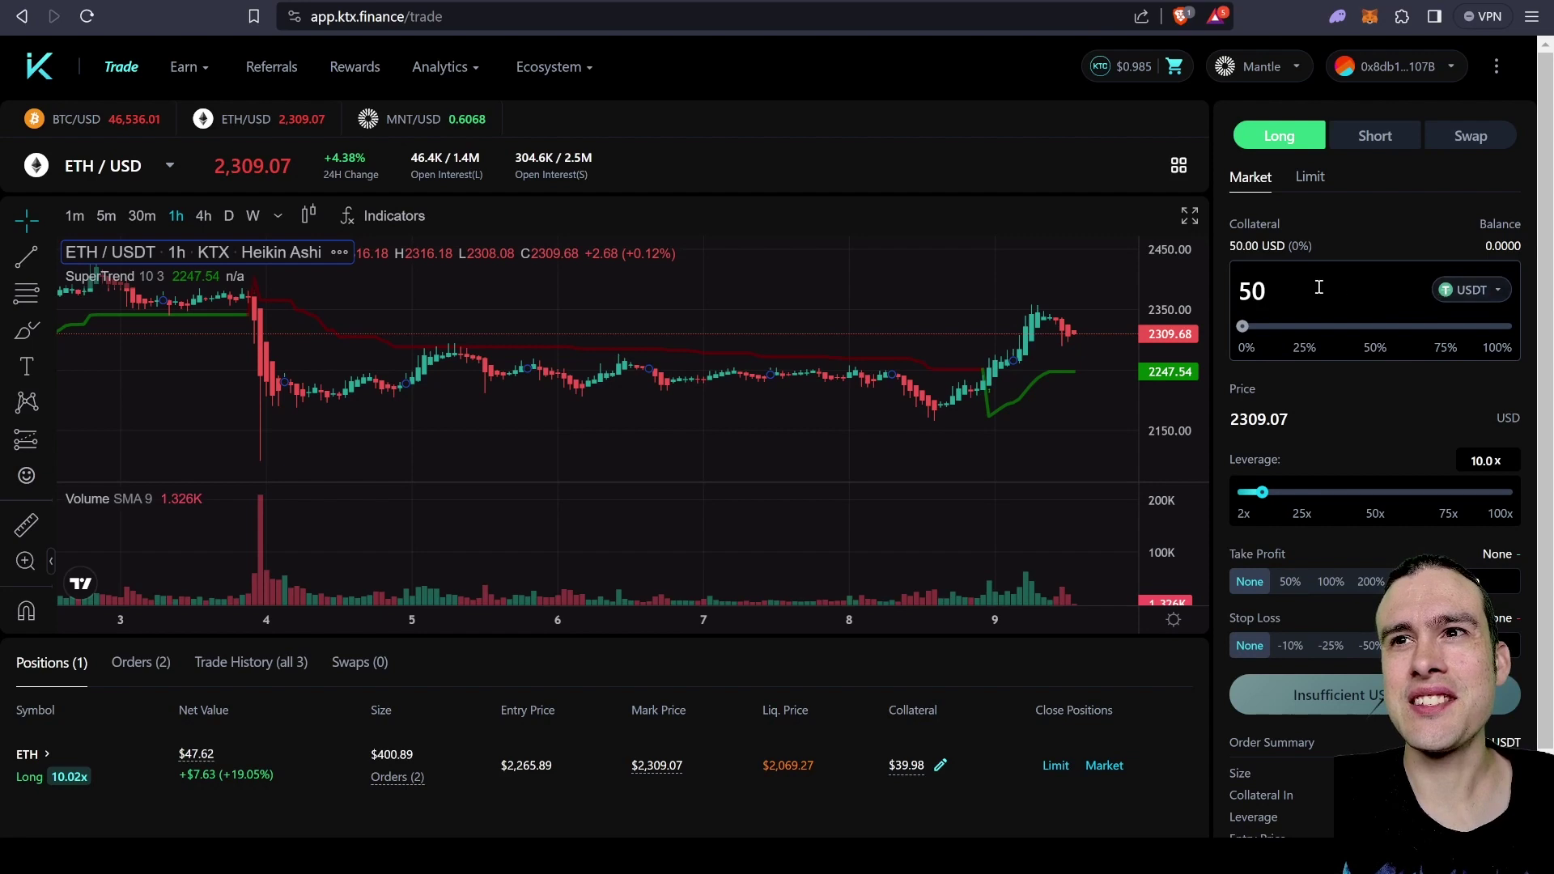
- Set the 50 USDT ETH long order's take profit to 100% and its stop loss to -25%
{"action": "scroll", "coordinate": [1289, 515], "scroll_direction": "down", "scroll_amount": 1}
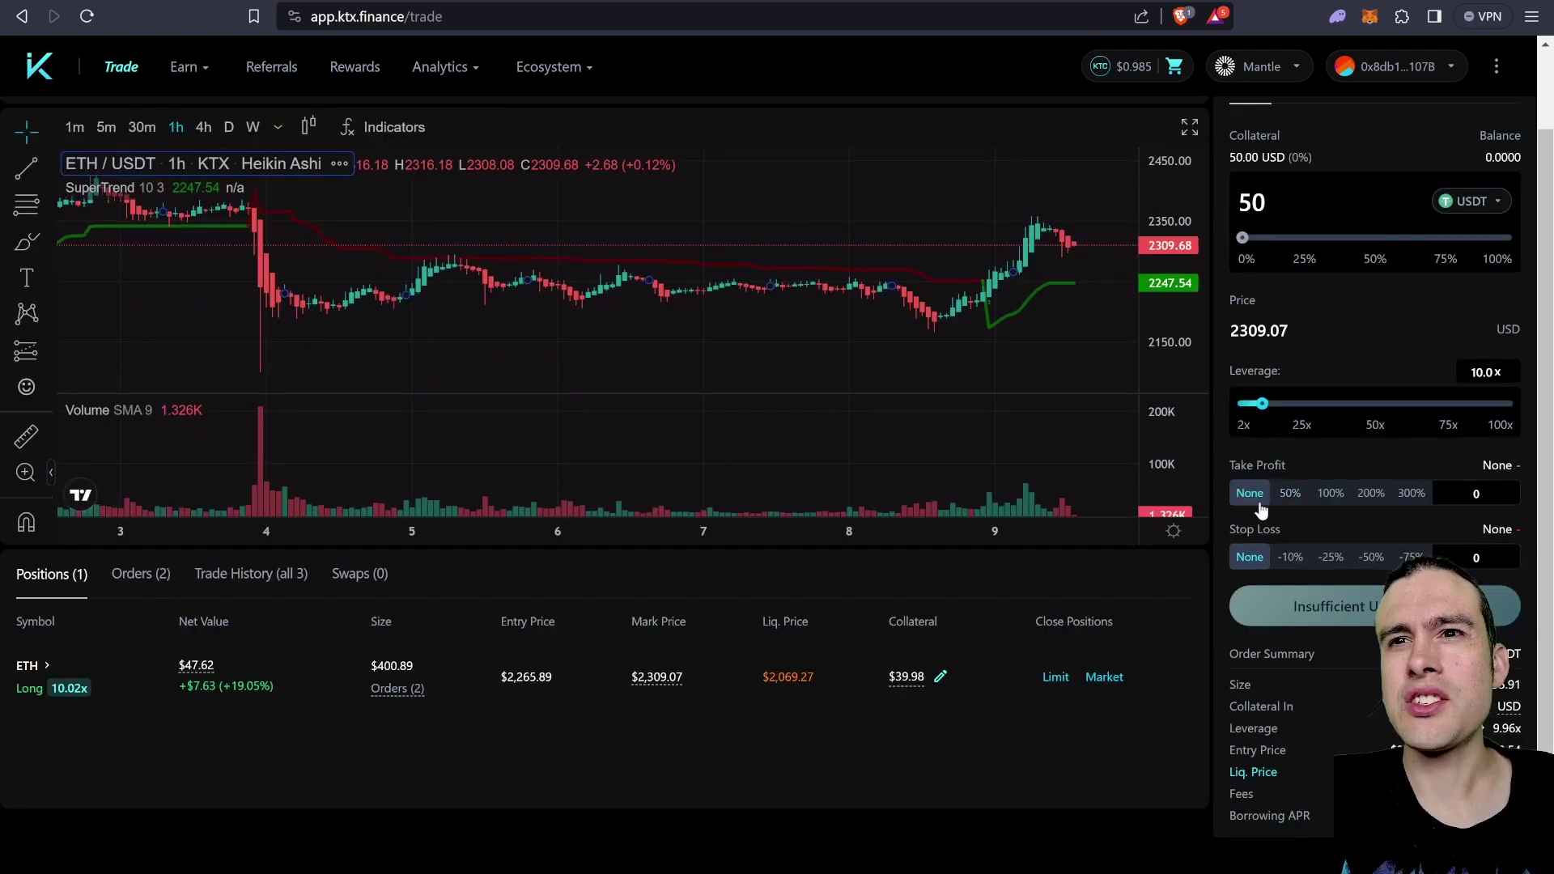
{"action": "left_click", "coordinate": [1330, 493]}
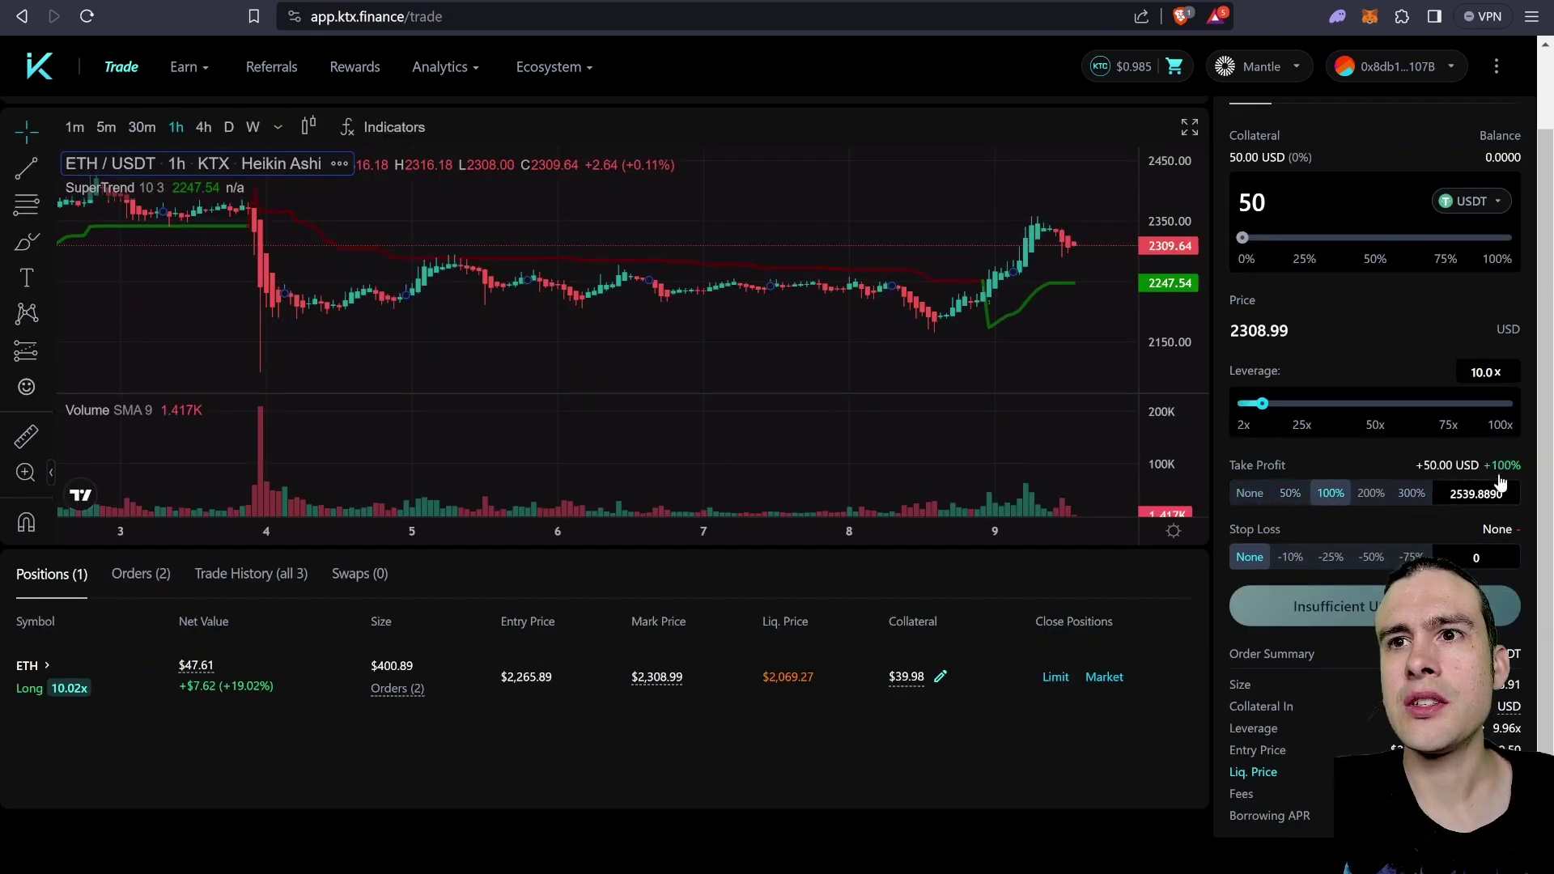
{"action": "left_click", "coordinate": [1328, 558]}
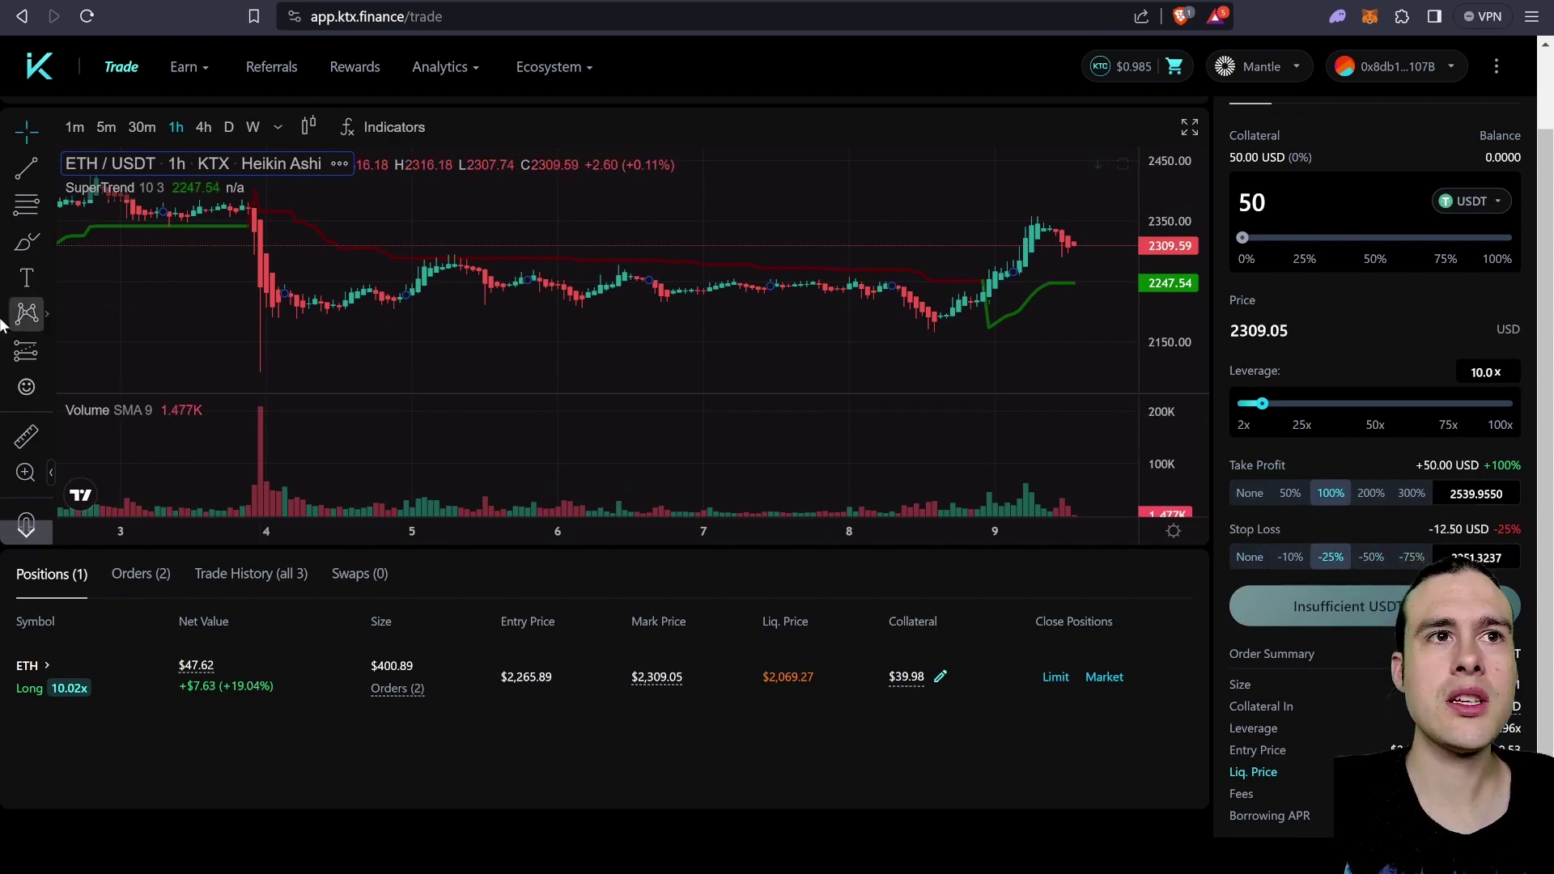
- Place a Long Position drawing on the ETH/USDT chart and move it to the price rebound on 8 January 2024
{"action": "left_click", "coordinate": [13, 356]}
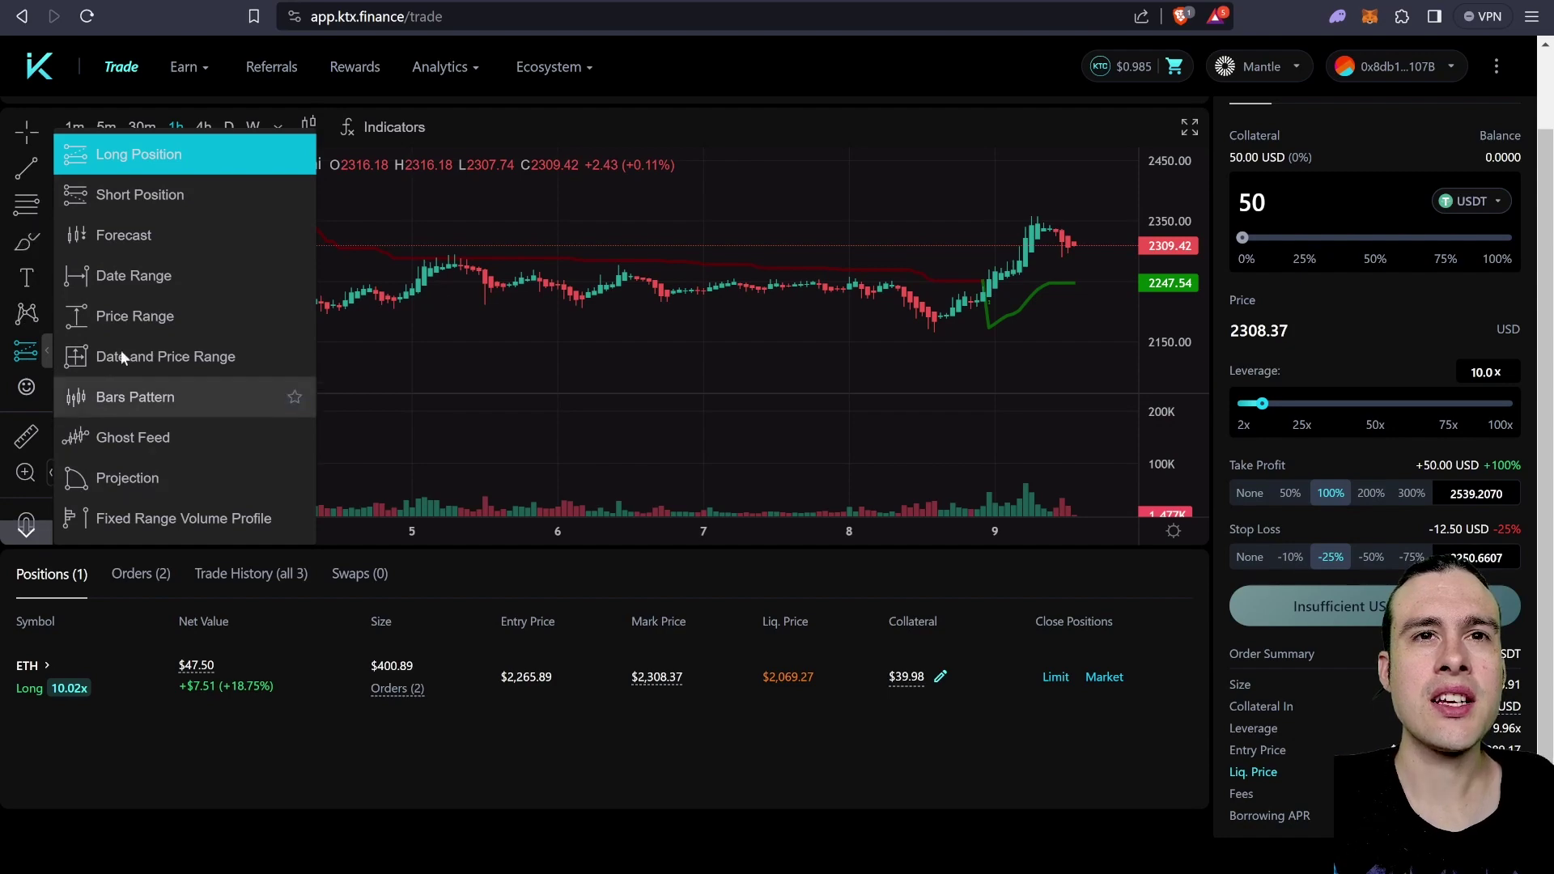
{"action": "left_click", "coordinate": [626, 307]}
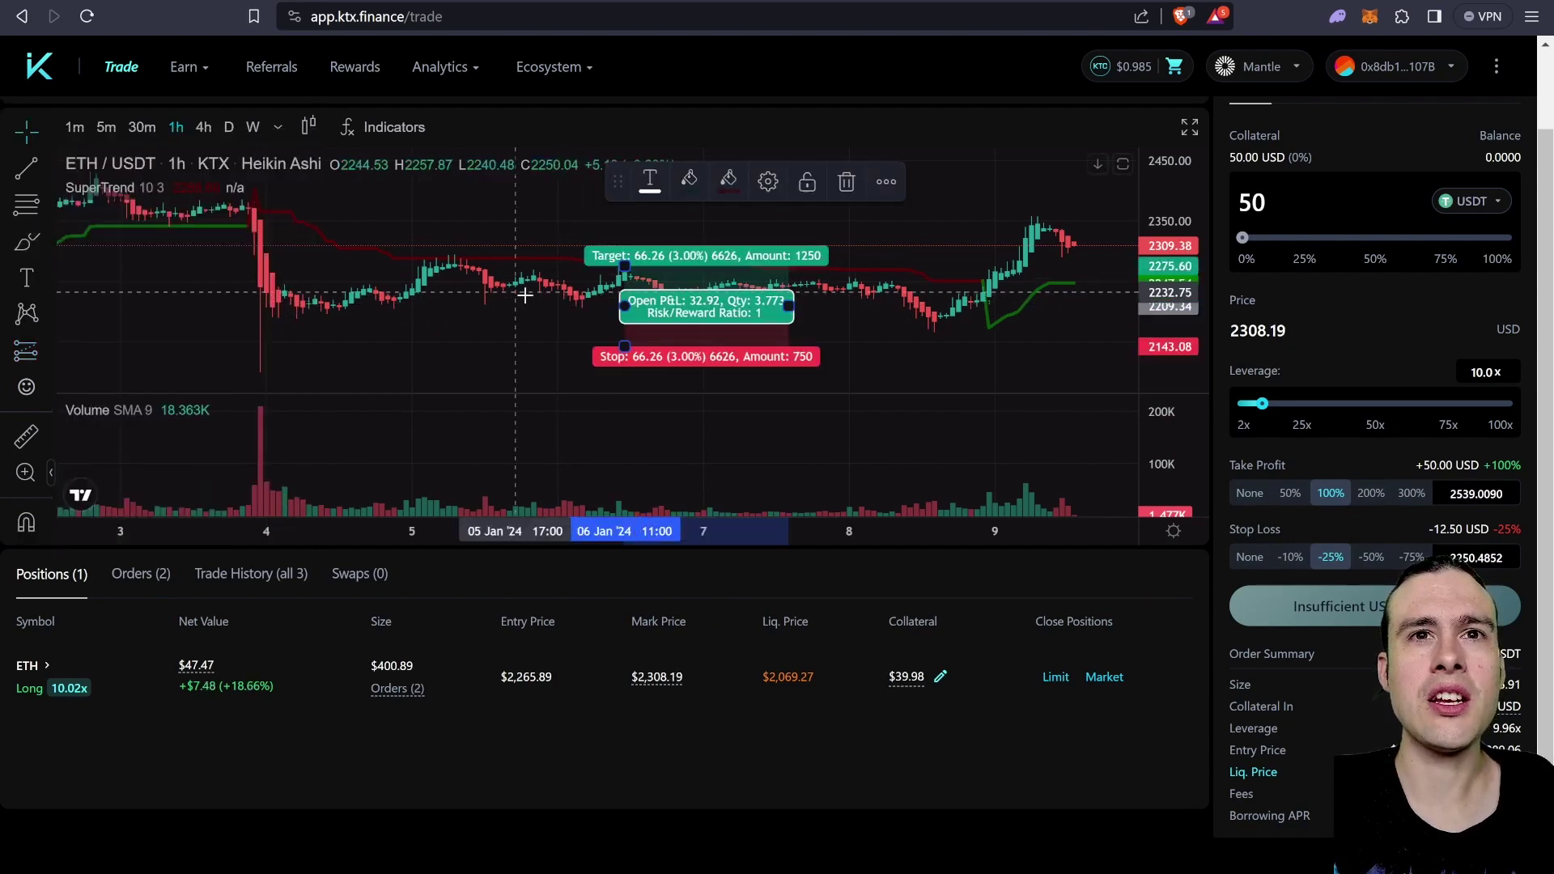
{"action": "mouse_move", "coordinate": [670, 305]}
{"action": "left_mouse_down"}
{"action": "mouse_move", "coordinate": [1049, 310]}
{"action": "mouse_move", "coordinate": [1003, 309]}
{"action": "left_mouse_up"}
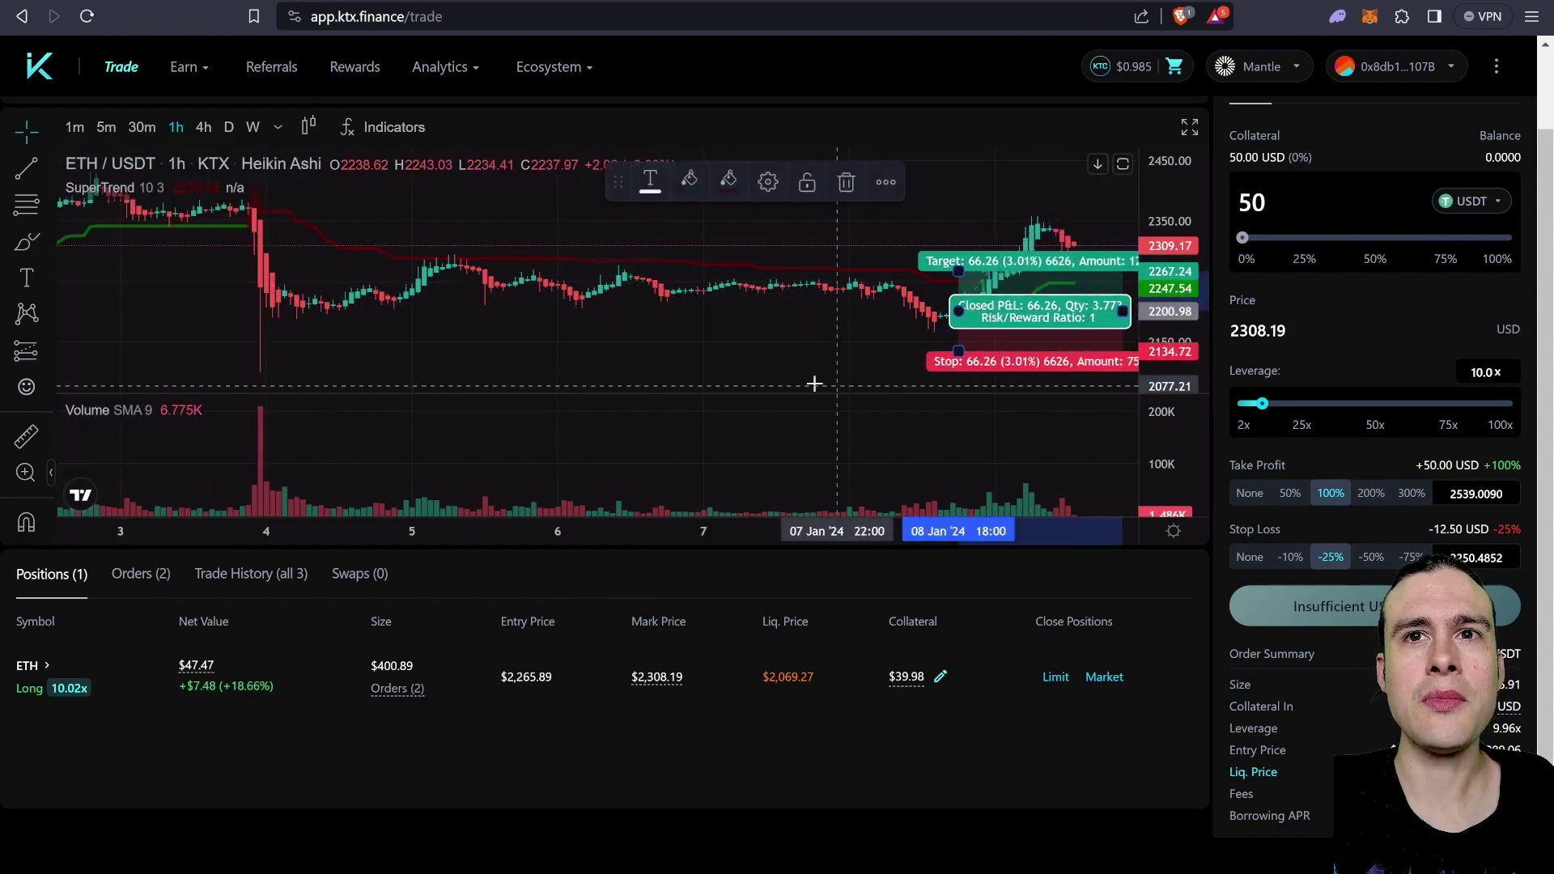
- Adjust the Long Position drawing to an entry of about 2256, a stop of about 2166 and a target of about 2537
{"action": "scroll", "coordinate": [777, 356], "scroll_direction": "up", "scroll_amount": 1}
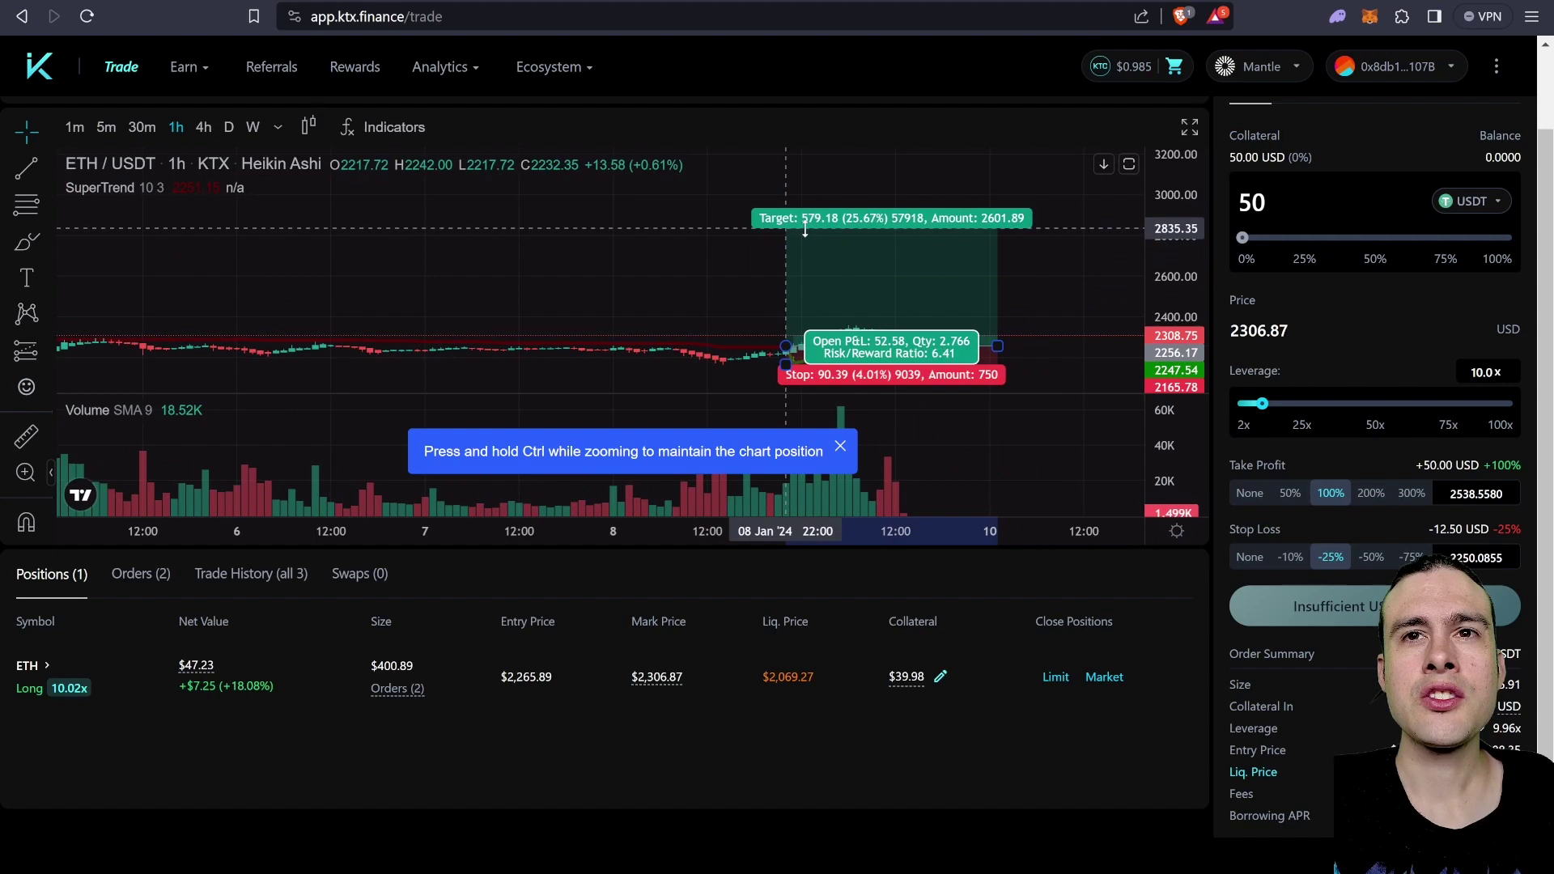
{"action": "left_click_drag", "start_coordinate": [803, 228], "coordinate": [803, 230]}
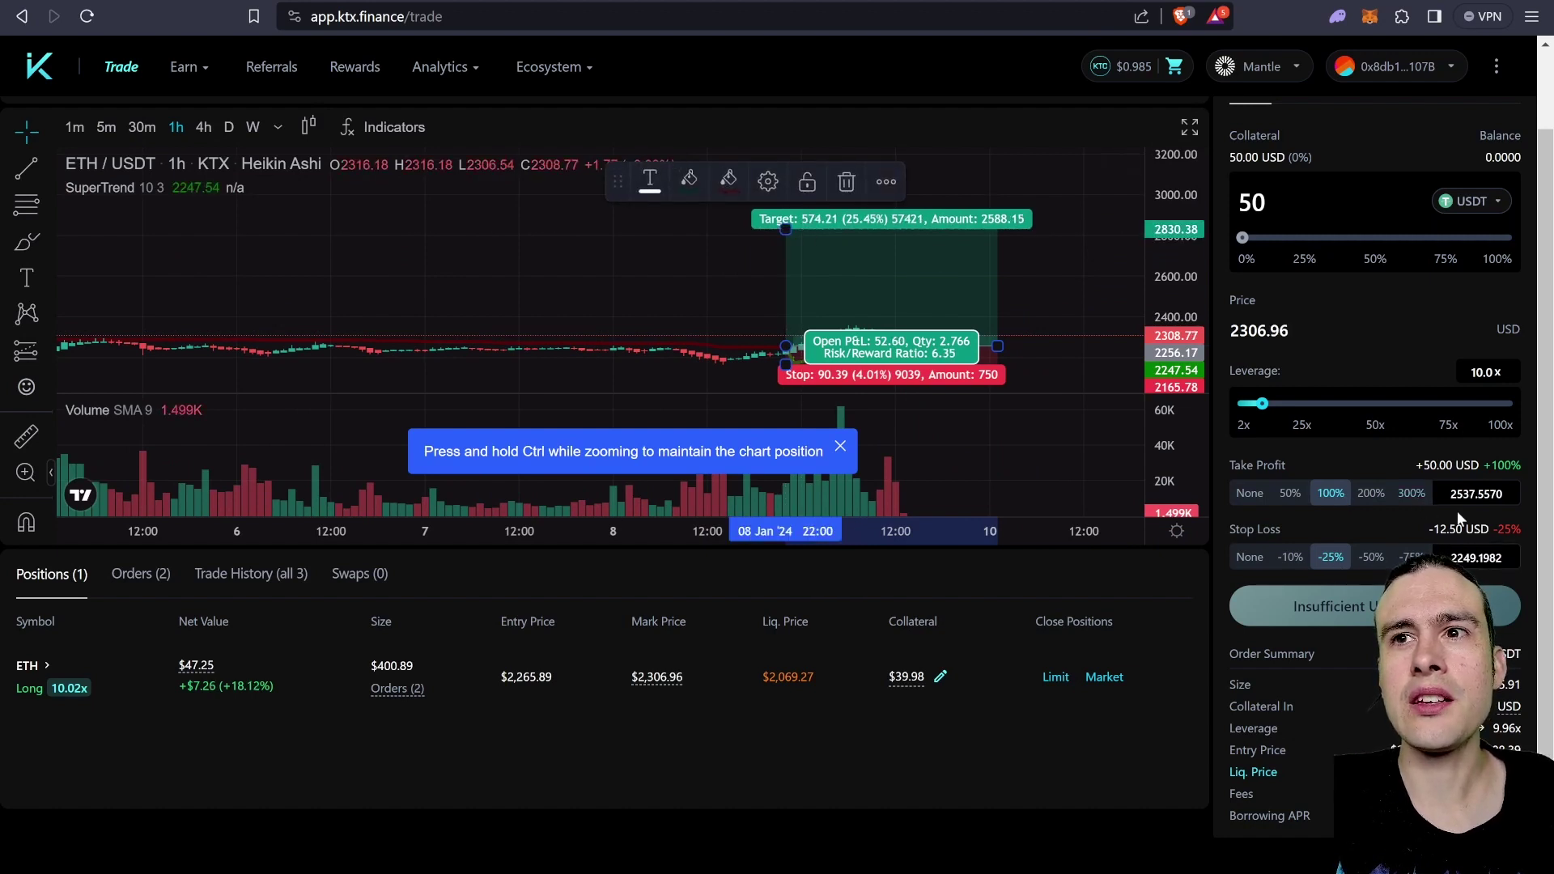
{"action": "left_click_drag", "start_coordinate": [785, 229], "coordinate": [793, 290]}
{"action": "scroll", "coordinate": [773, 316], "scroll_direction": "down", "scroll_amount": 3}
{"action": "scroll", "coordinate": [773, 316], "scroll_direction": "down", "scroll_amount": 2}
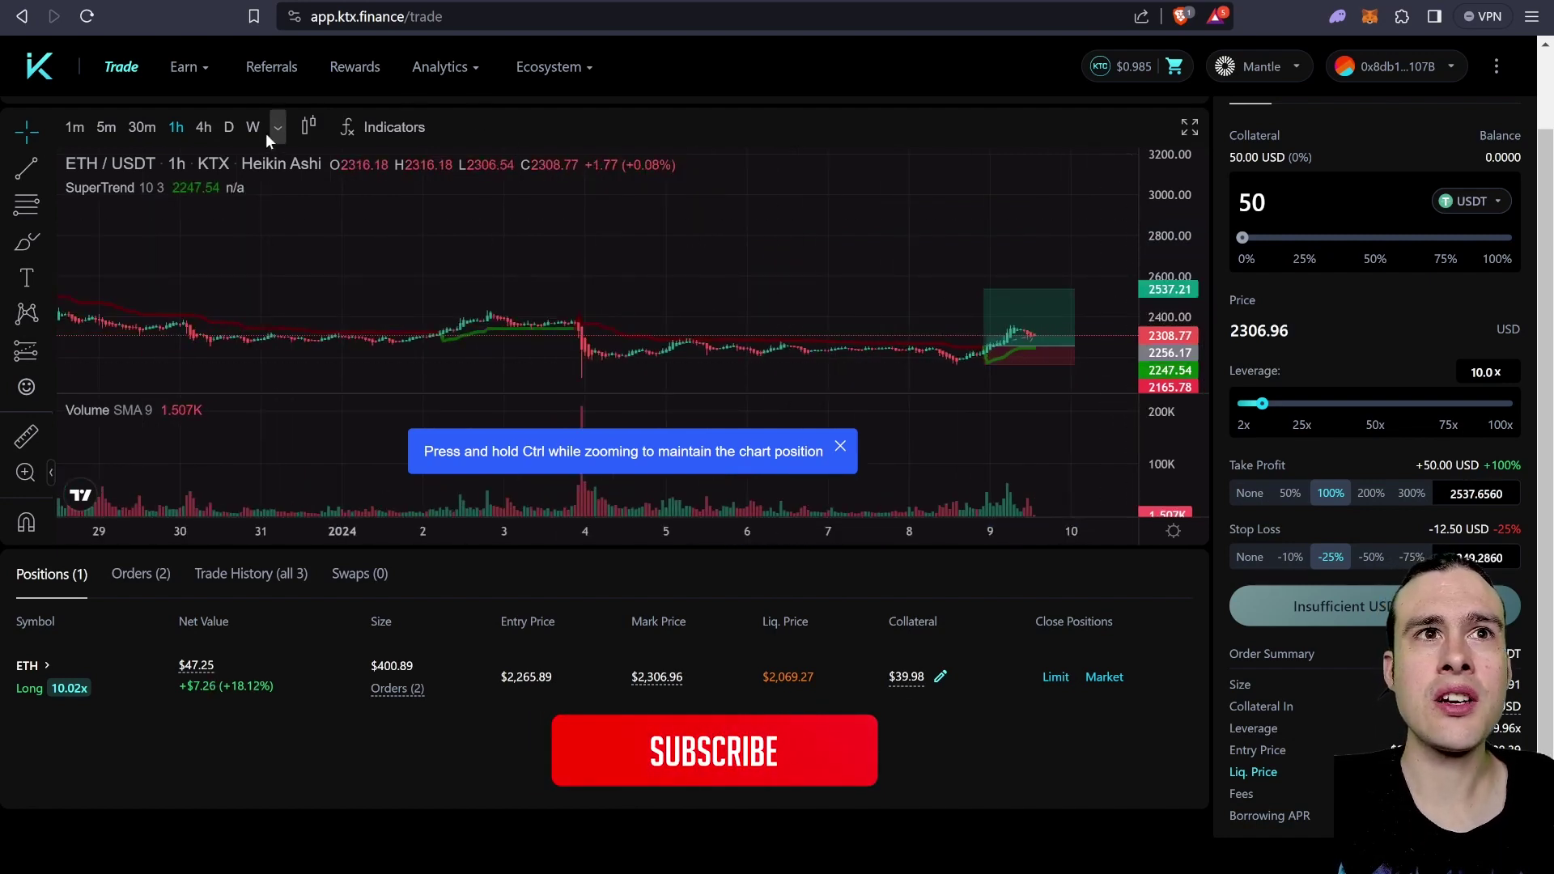
- Change the chart type to Candles and adjust the Long Position drawing's entry to about 2264.5 and its stop to about 2188
{"action": "left_click", "coordinate": [310, 127]}
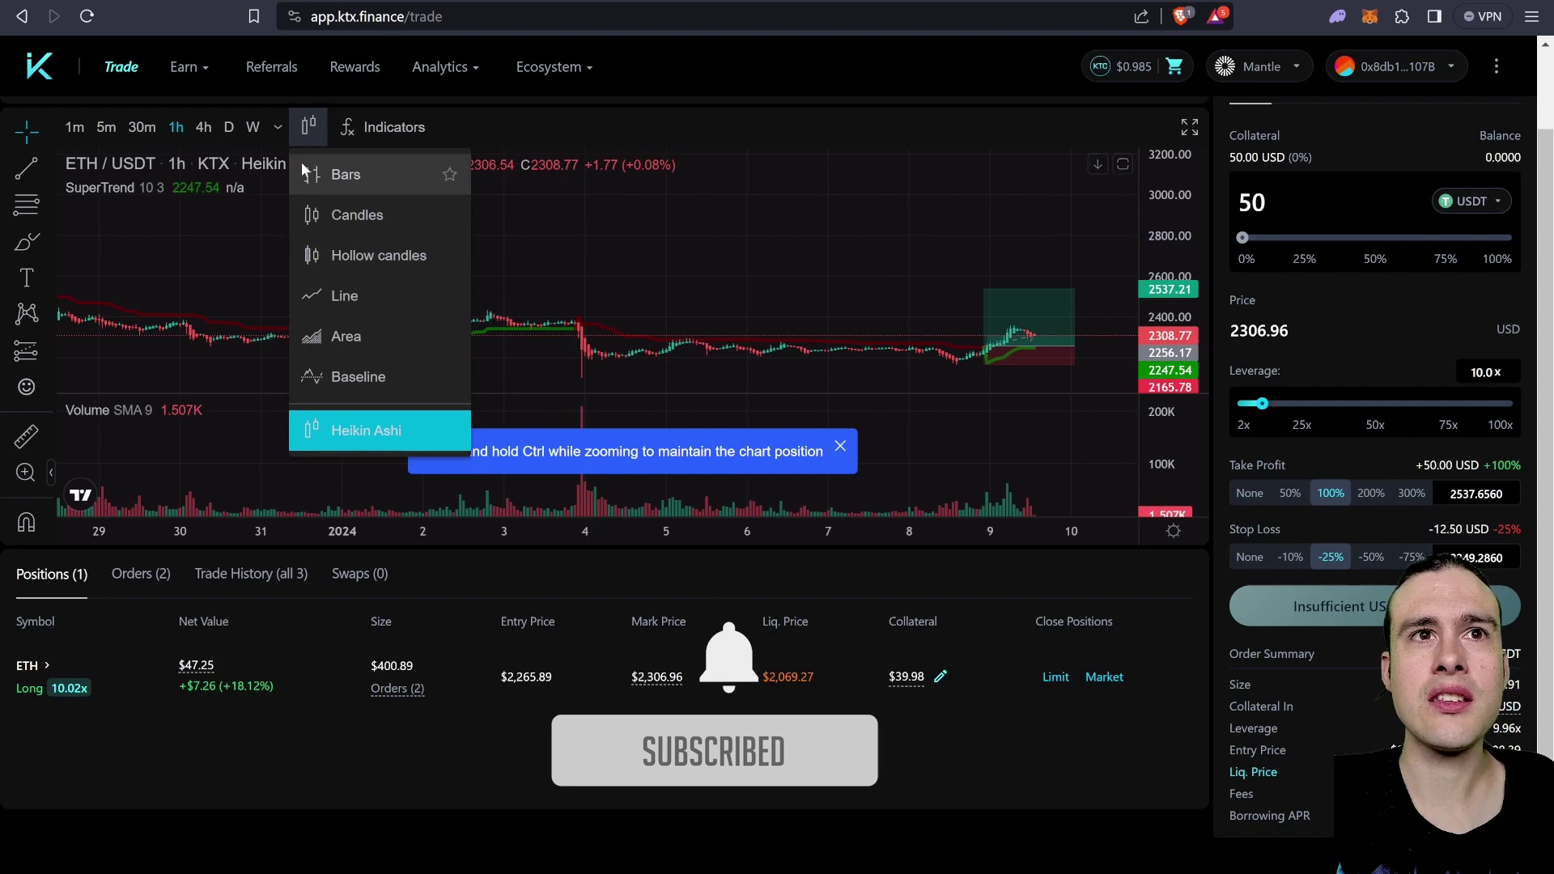
{"action": "scroll", "coordinate": [1037, 354], "scroll_direction": "up", "scroll_amount": 5}
{"action": "left_click", "coordinate": [899, 280]}
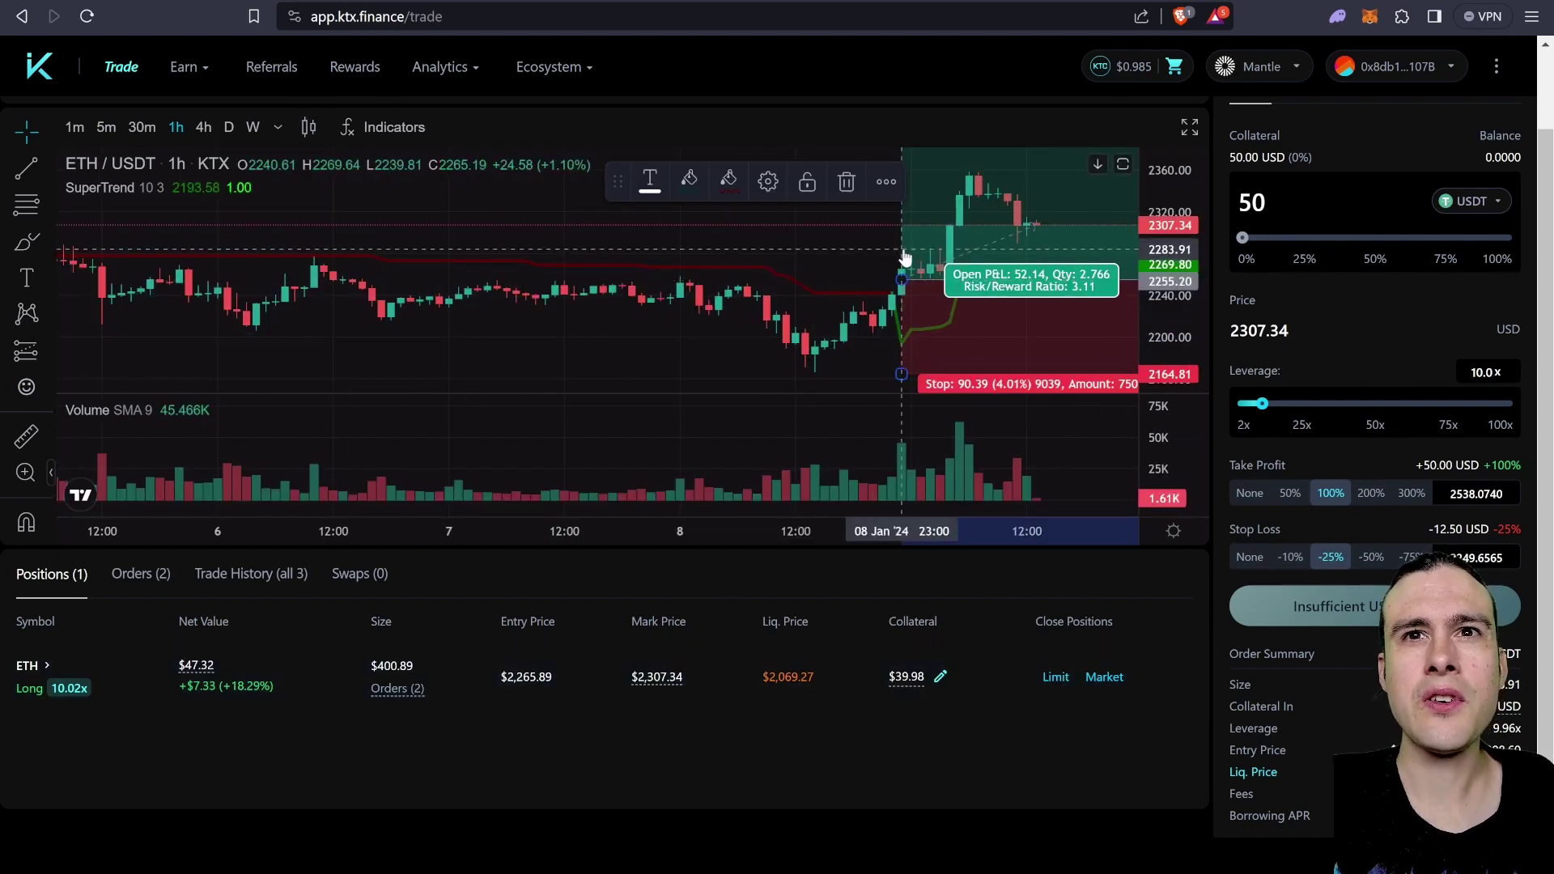
{"action": "left_click_drag", "start_coordinate": [907, 279], "coordinate": [903, 270]}
{"action": "left_click_drag", "start_coordinate": [903, 377], "coordinate": [902, 350]}
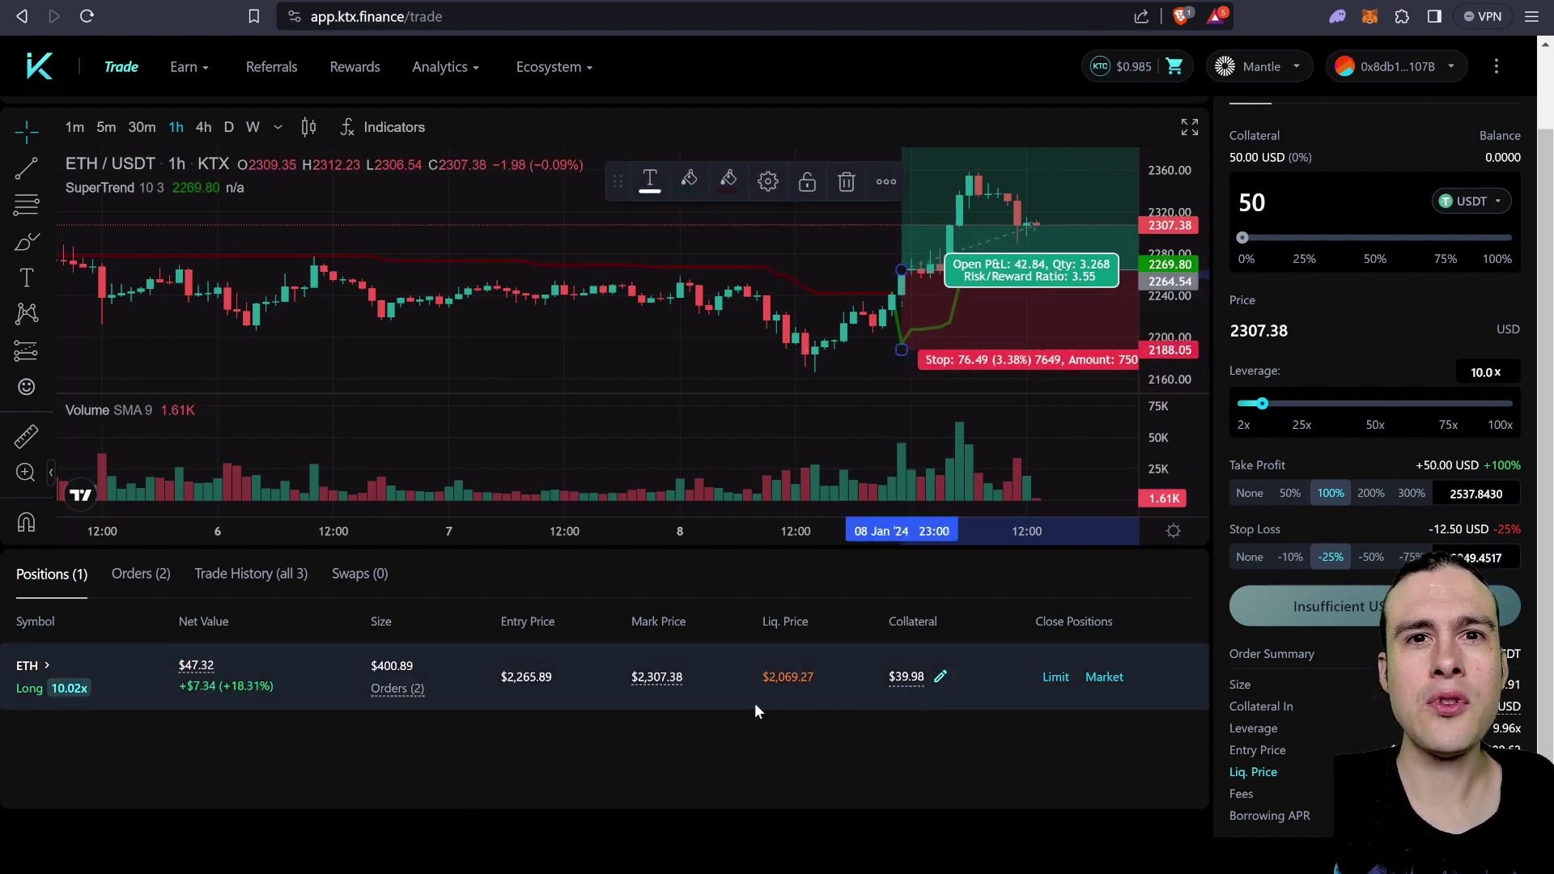
- Show the ETH position's open orders and raise the Long Position drawing's stop to about 2200.6
{"action": "left_click", "coordinate": [398, 688]}
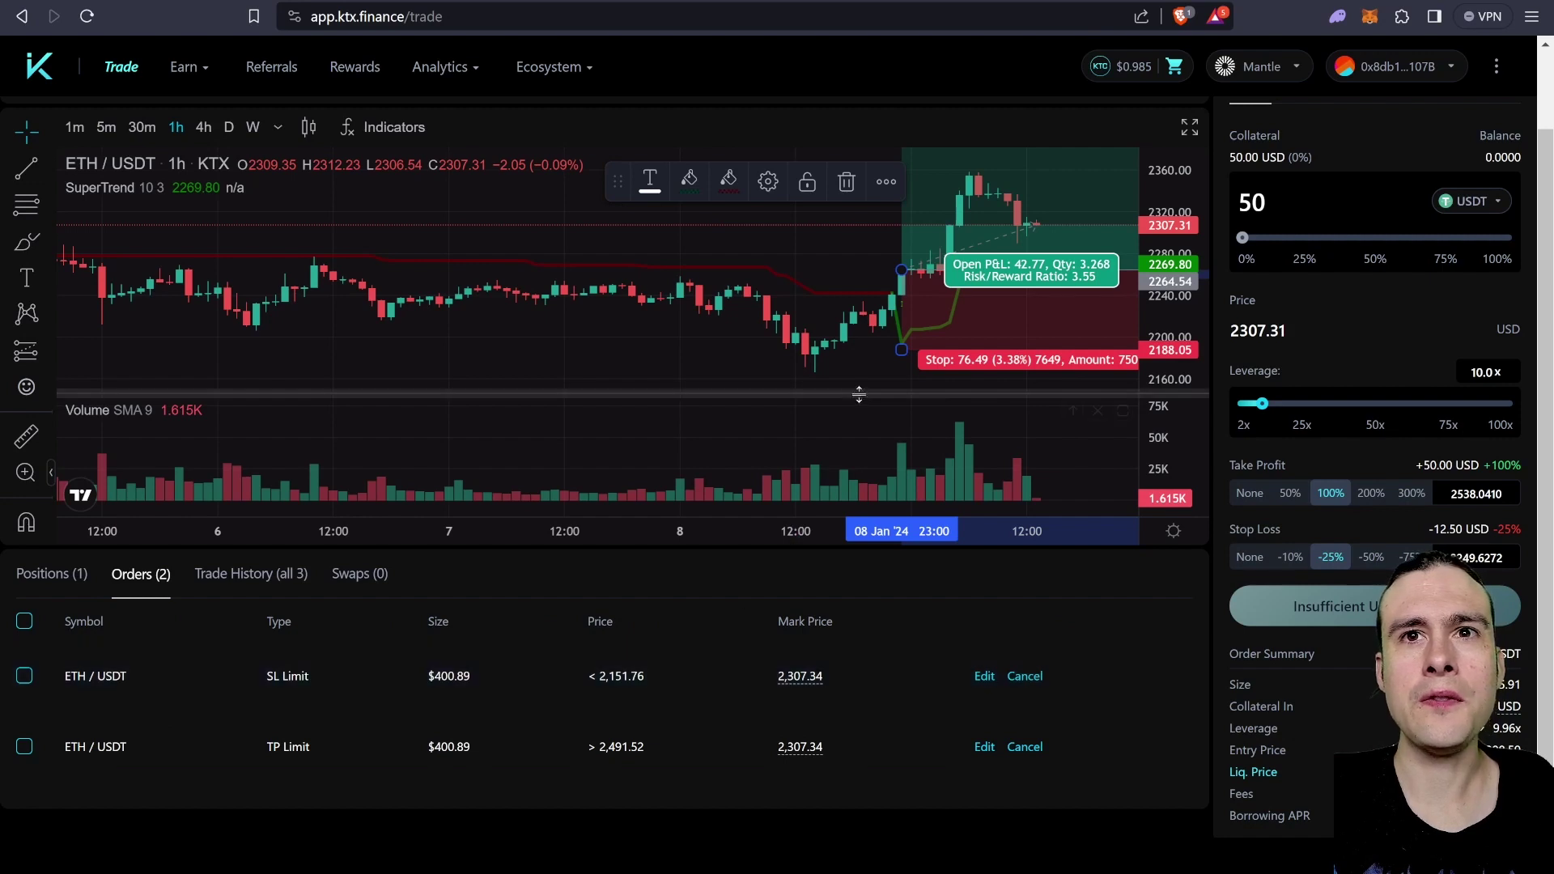
{"action": "mouse_move", "coordinate": [904, 354]}
{"action": "left_mouse_down"}
{"action": "mouse_move", "coordinate": [907, 379]}
{"action": "mouse_move", "coordinate": [904, 337]}
{"action": "left_mouse_up"}
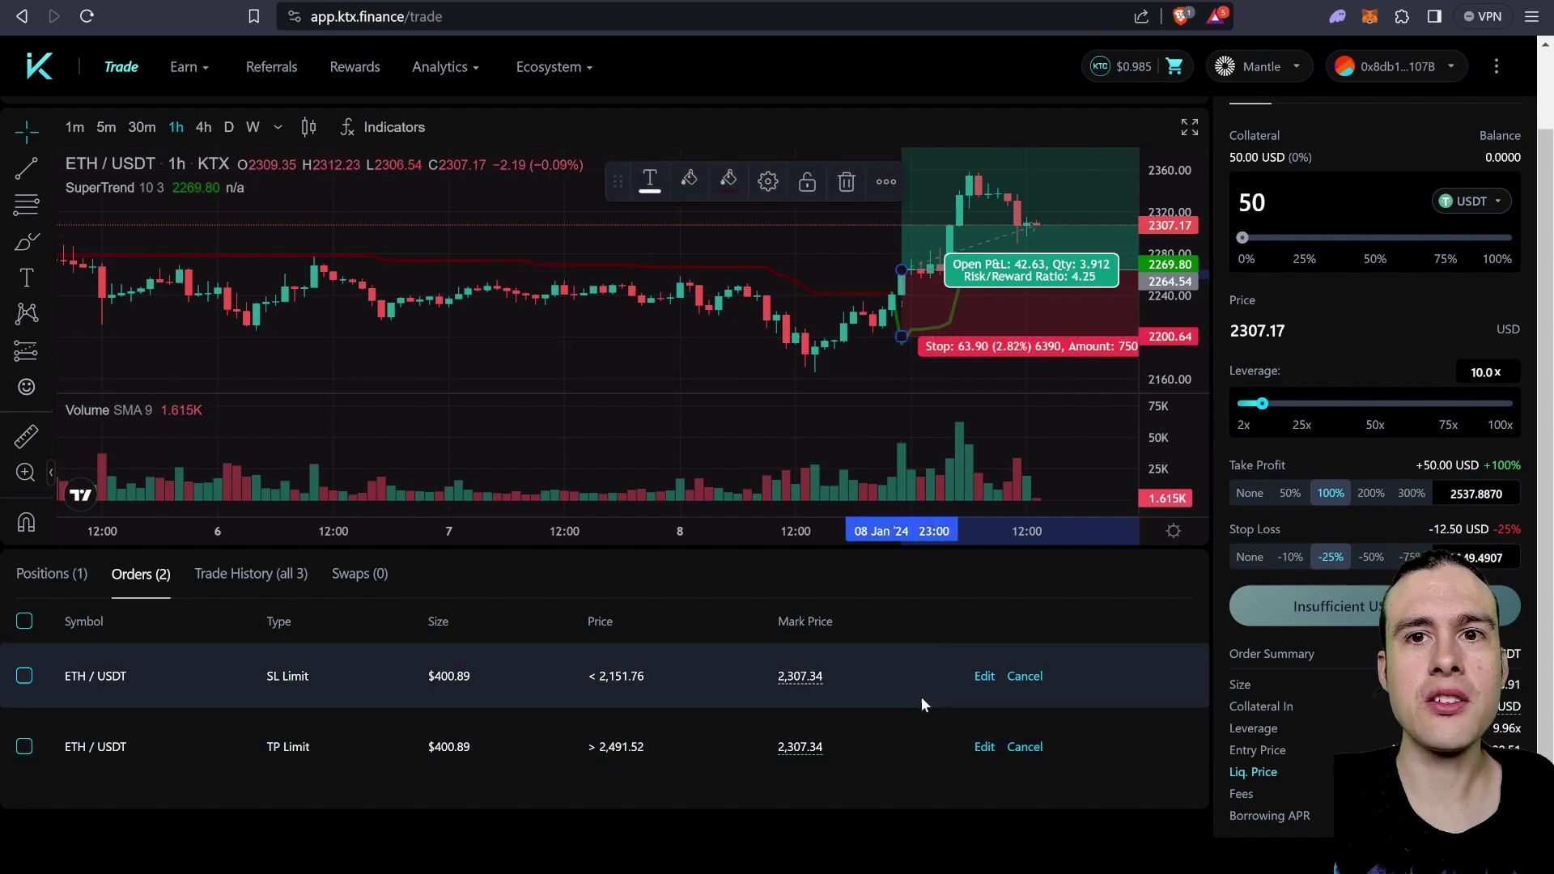
- Try a price of 2200 USD for the ETH stop-loss order and close the order editor without updating it
{"action": "left_click", "coordinate": [985, 676]}
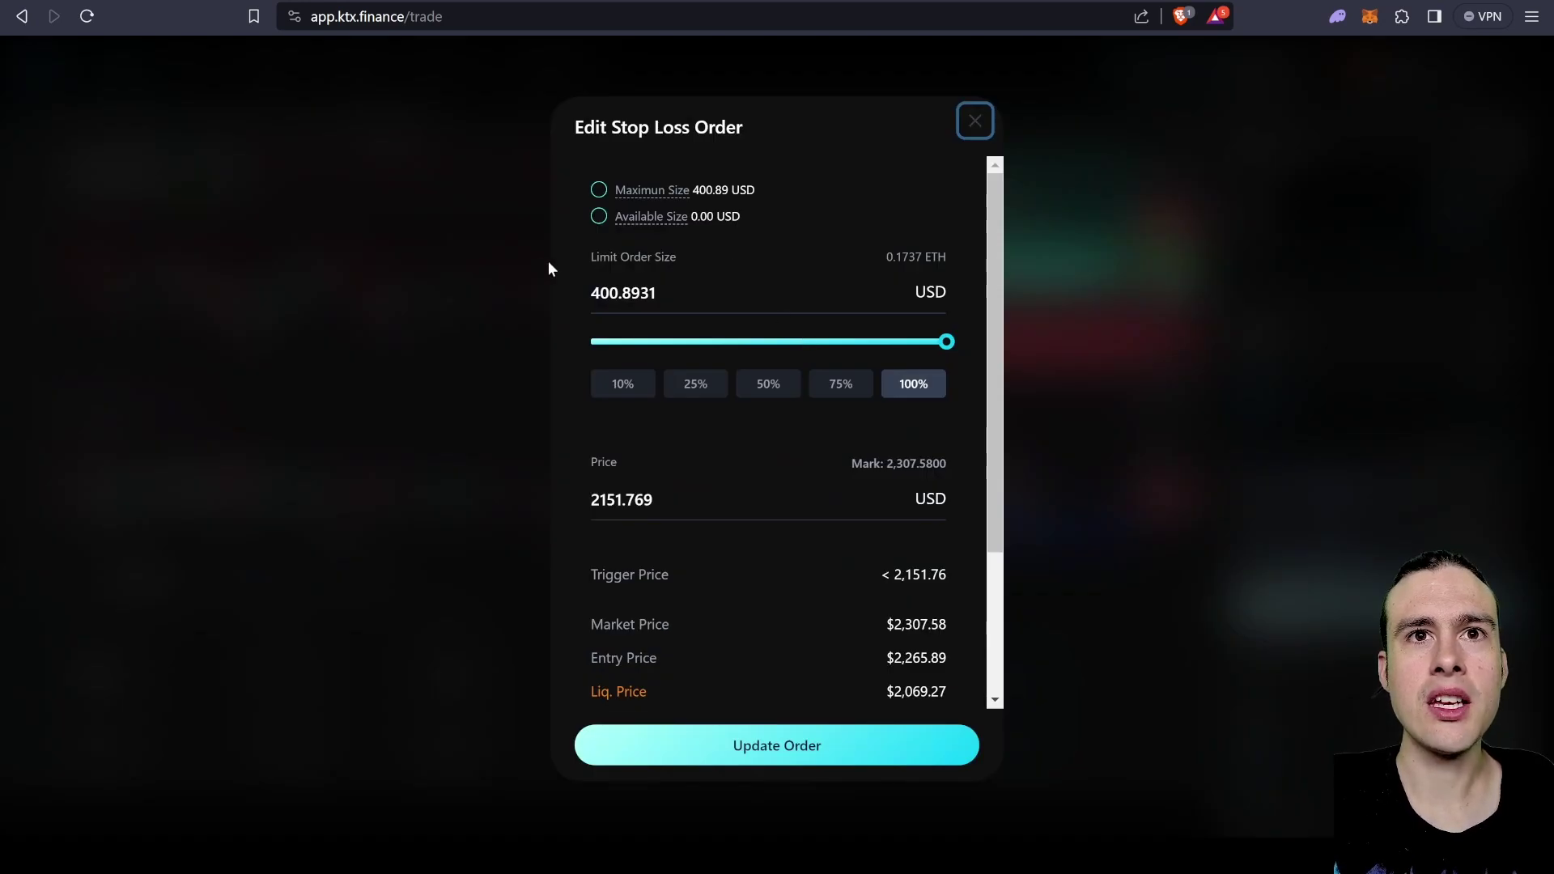
{"action": "left_click_drag", "start_coordinate": [608, 502], "coordinate": [612, 499]}
{"action": "left_click_drag", "start_coordinate": [612, 499], "coordinate": [651, 498]}
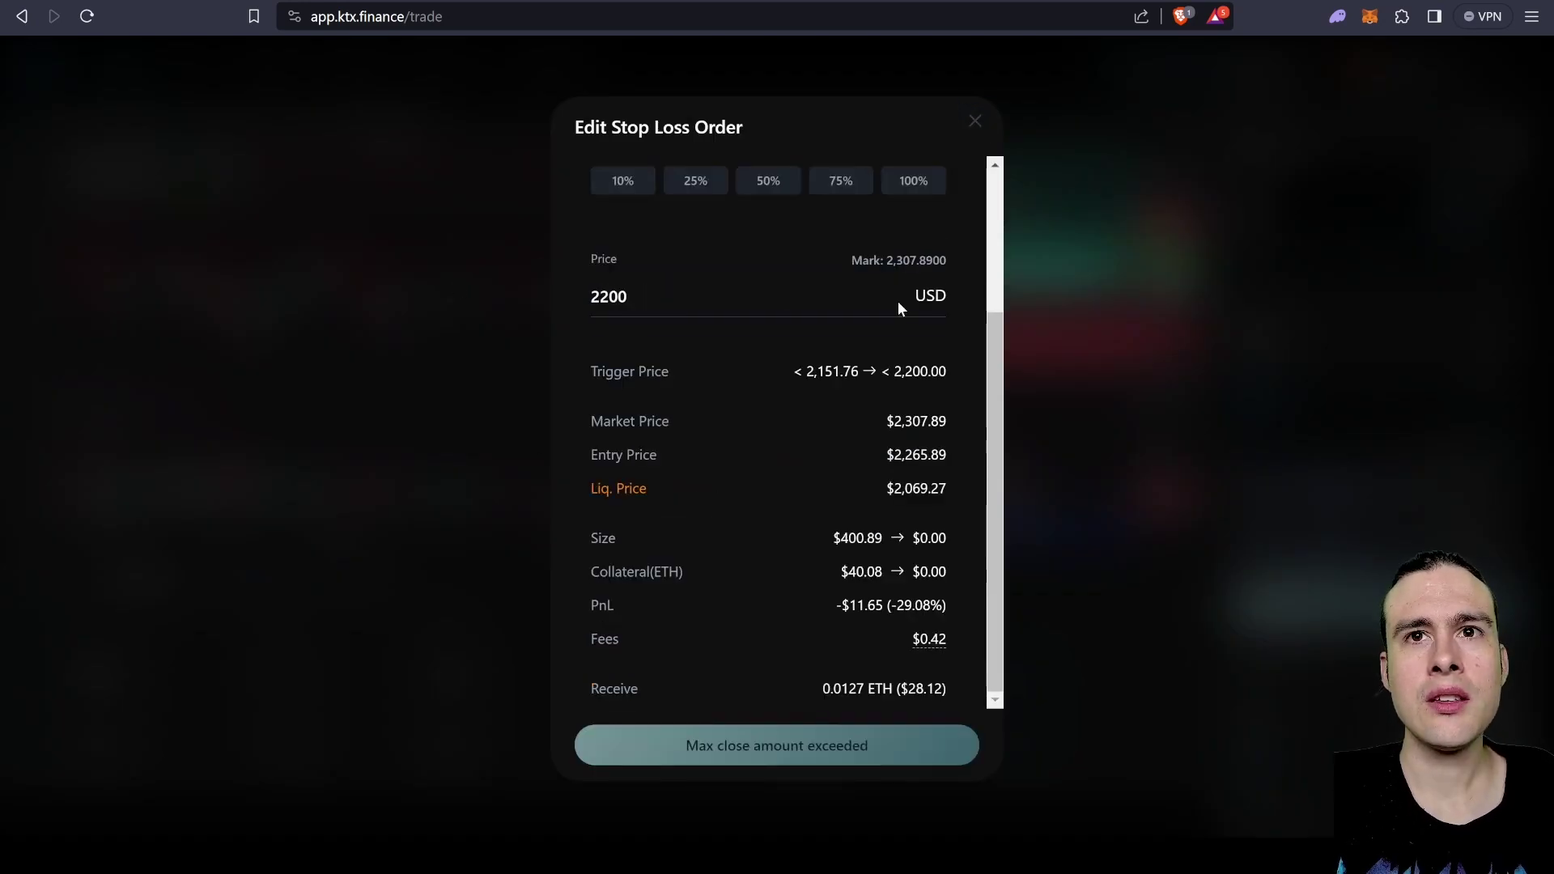
{"action": "scroll", "coordinate": [876, 355], "scroll_direction": "up", "scroll_amount": 3}
{"action": "scroll", "coordinate": [871, 361], "scroll_direction": "down", "scroll_amount": 3}
{"action": "left_click", "coordinate": [974, 120]}
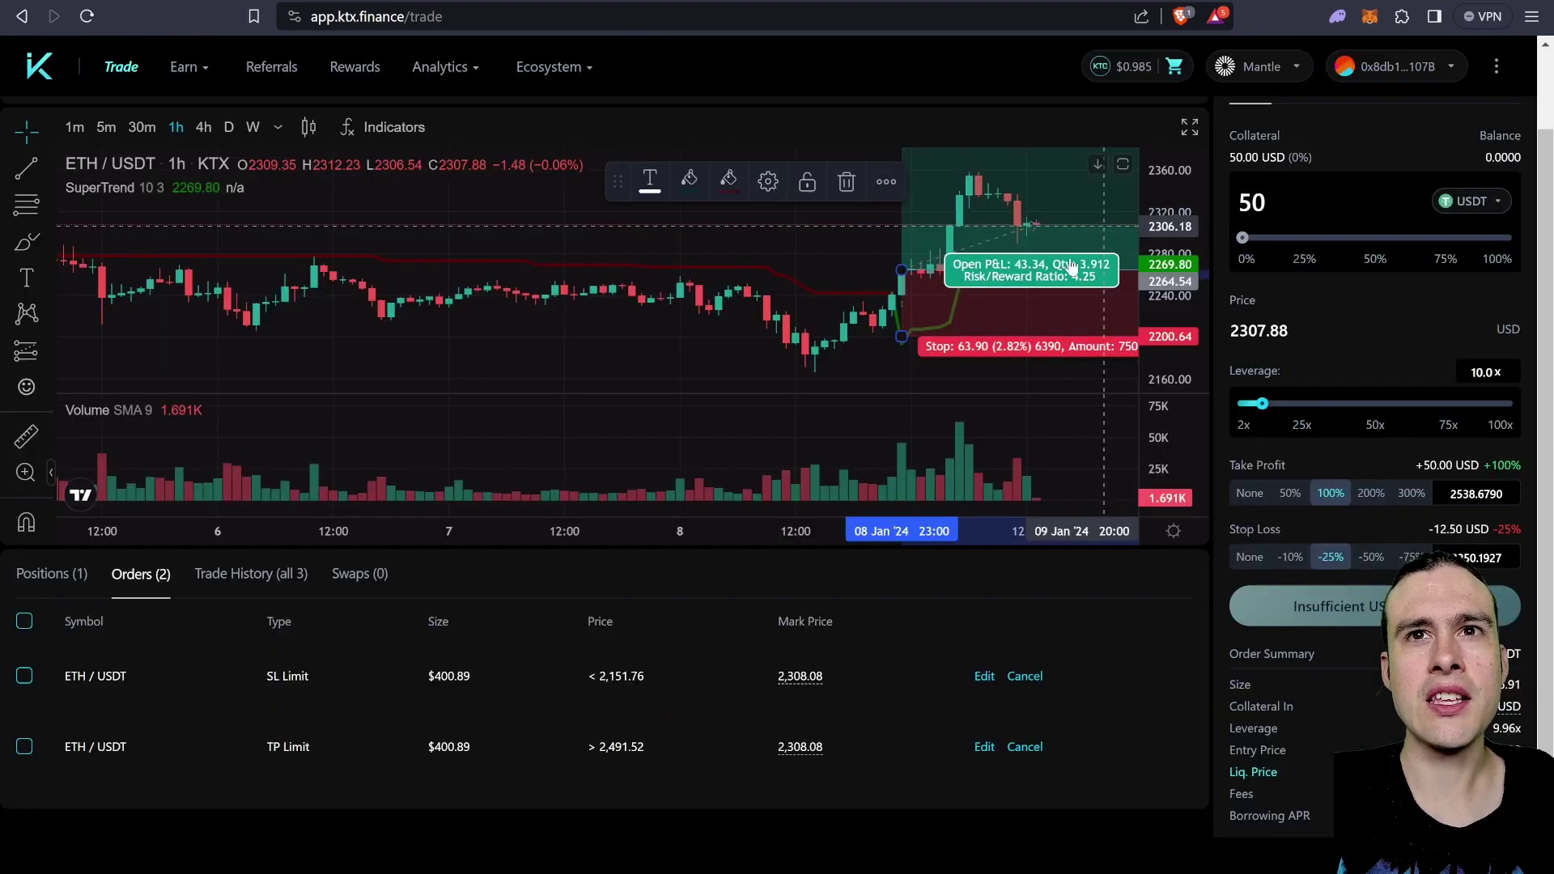
{"action": "left_click_drag", "start_coordinate": [712, 267], "coordinate": [590, 267]}
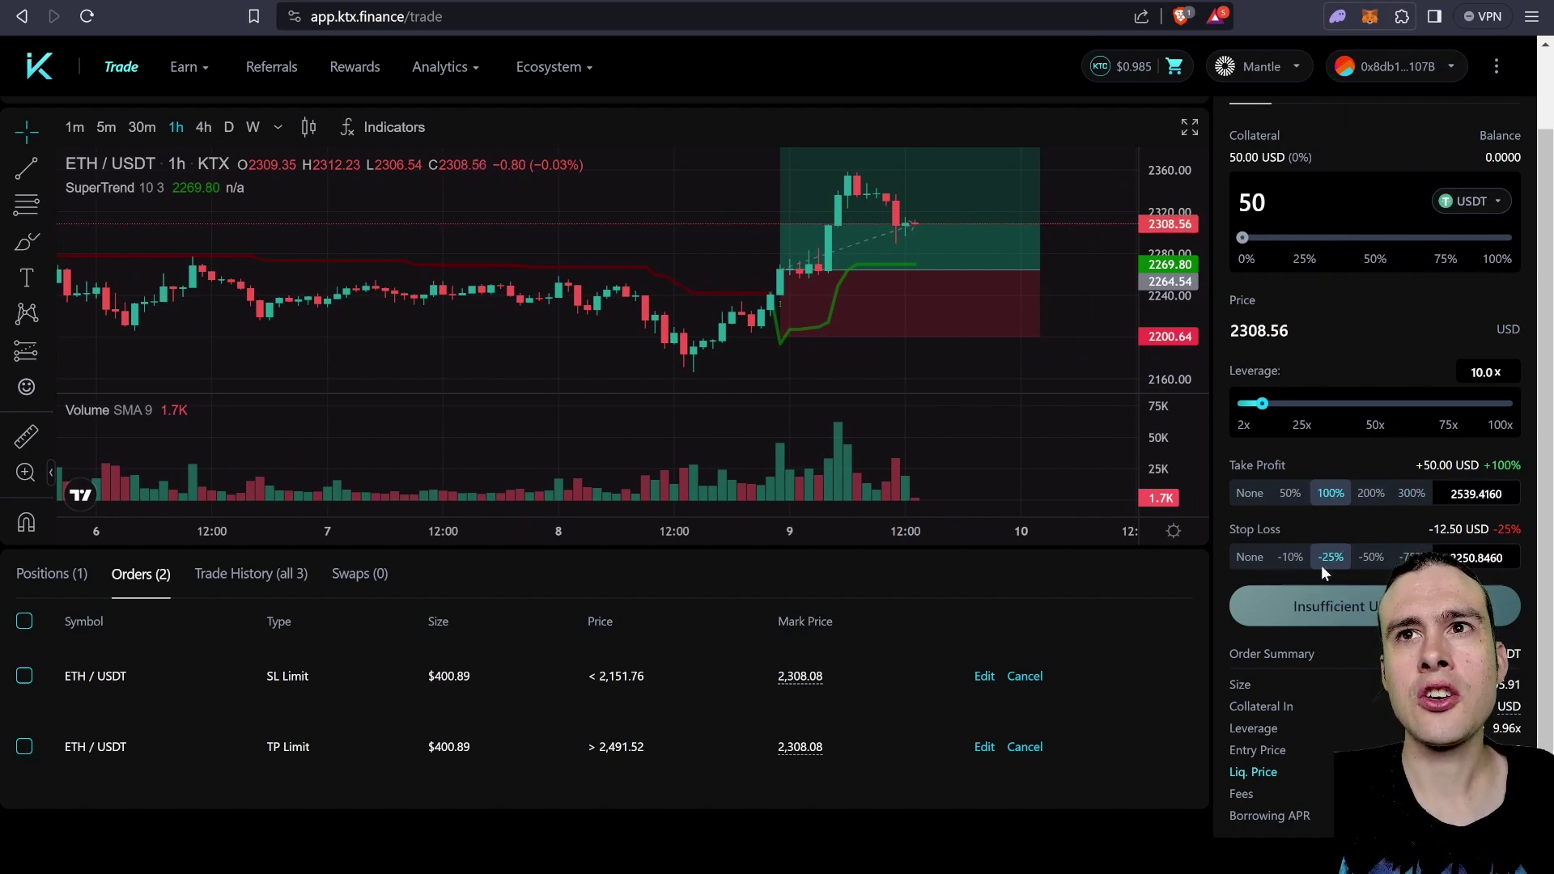
{"action": "left_click_drag", "start_coordinate": [1065, 201], "coordinate": [1001, 200]}
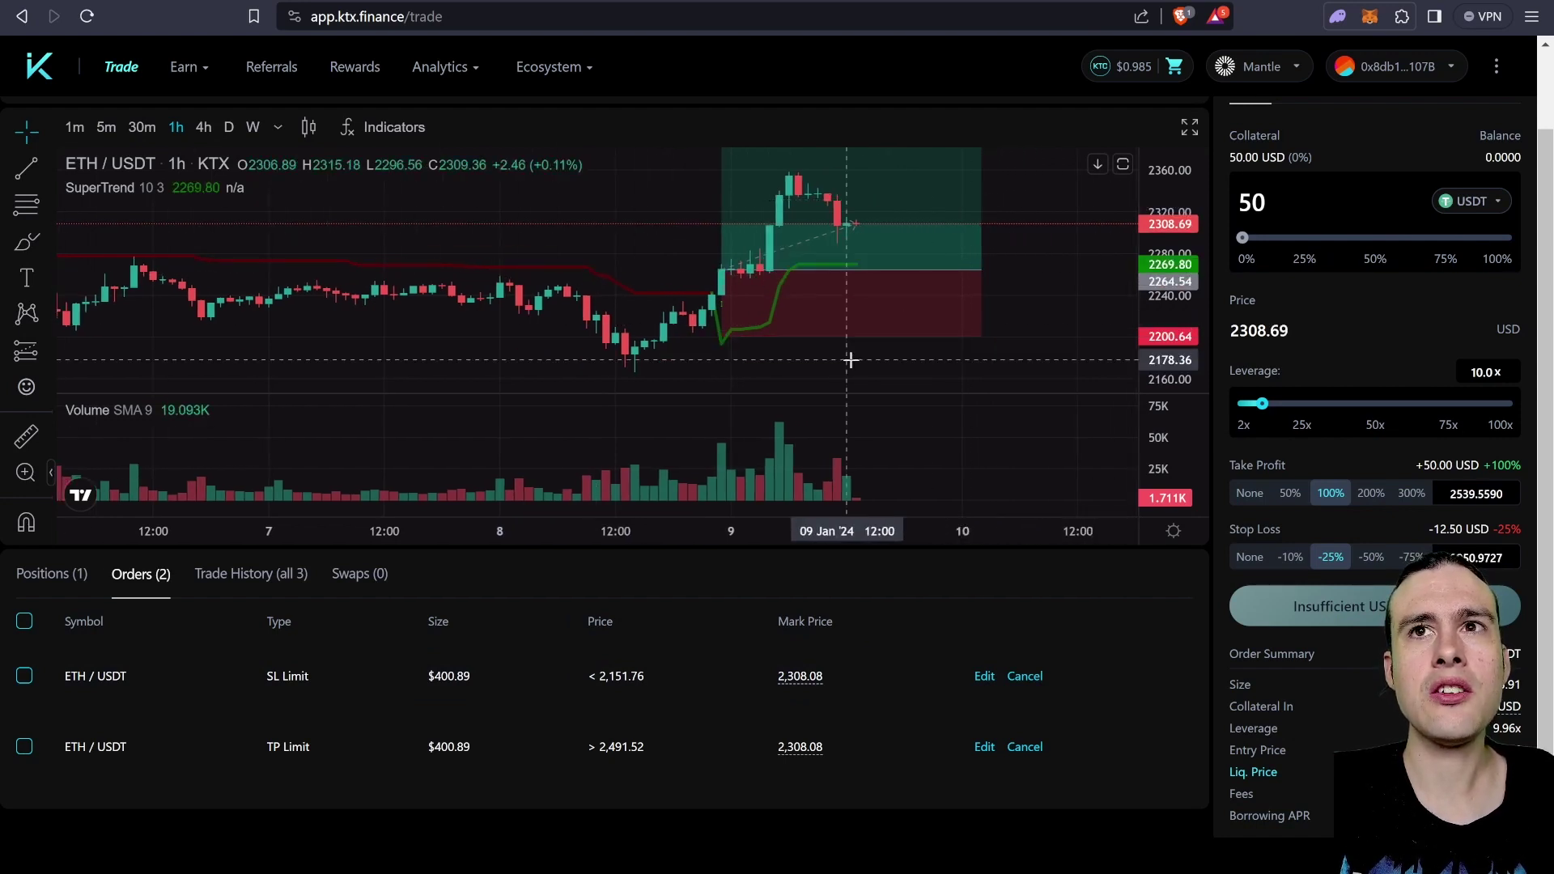
- Open Staking & Rewards and examine the staked KTC, its APR, the collectable rewards and the esKTC vesting vaults
{"action": "left_click", "coordinate": [180, 69]}
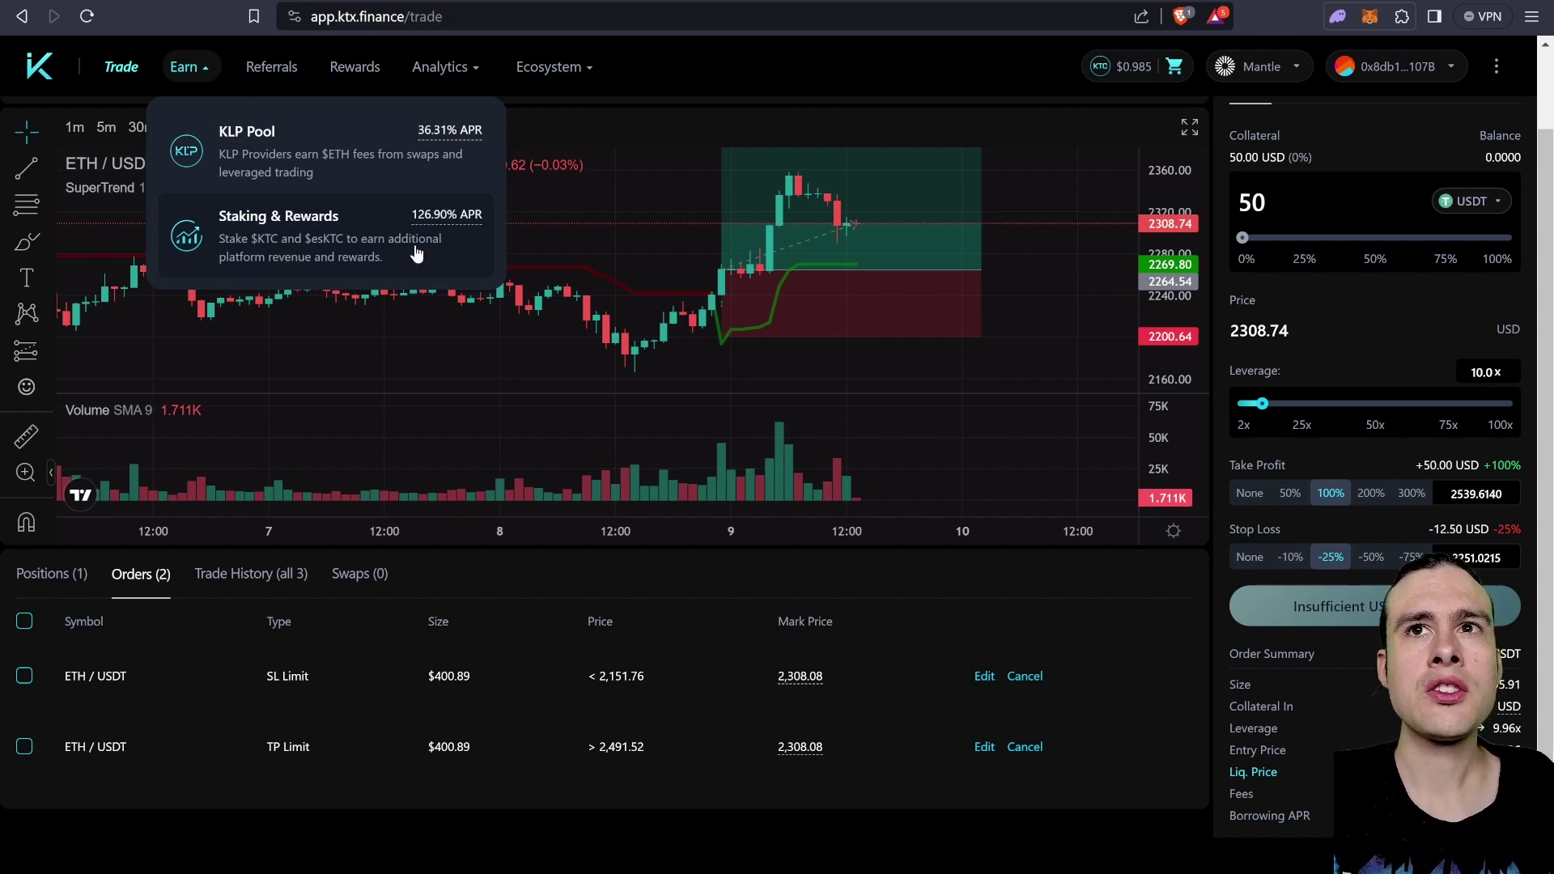
{"action": "mouse_move", "coordinate": [188, 66]}
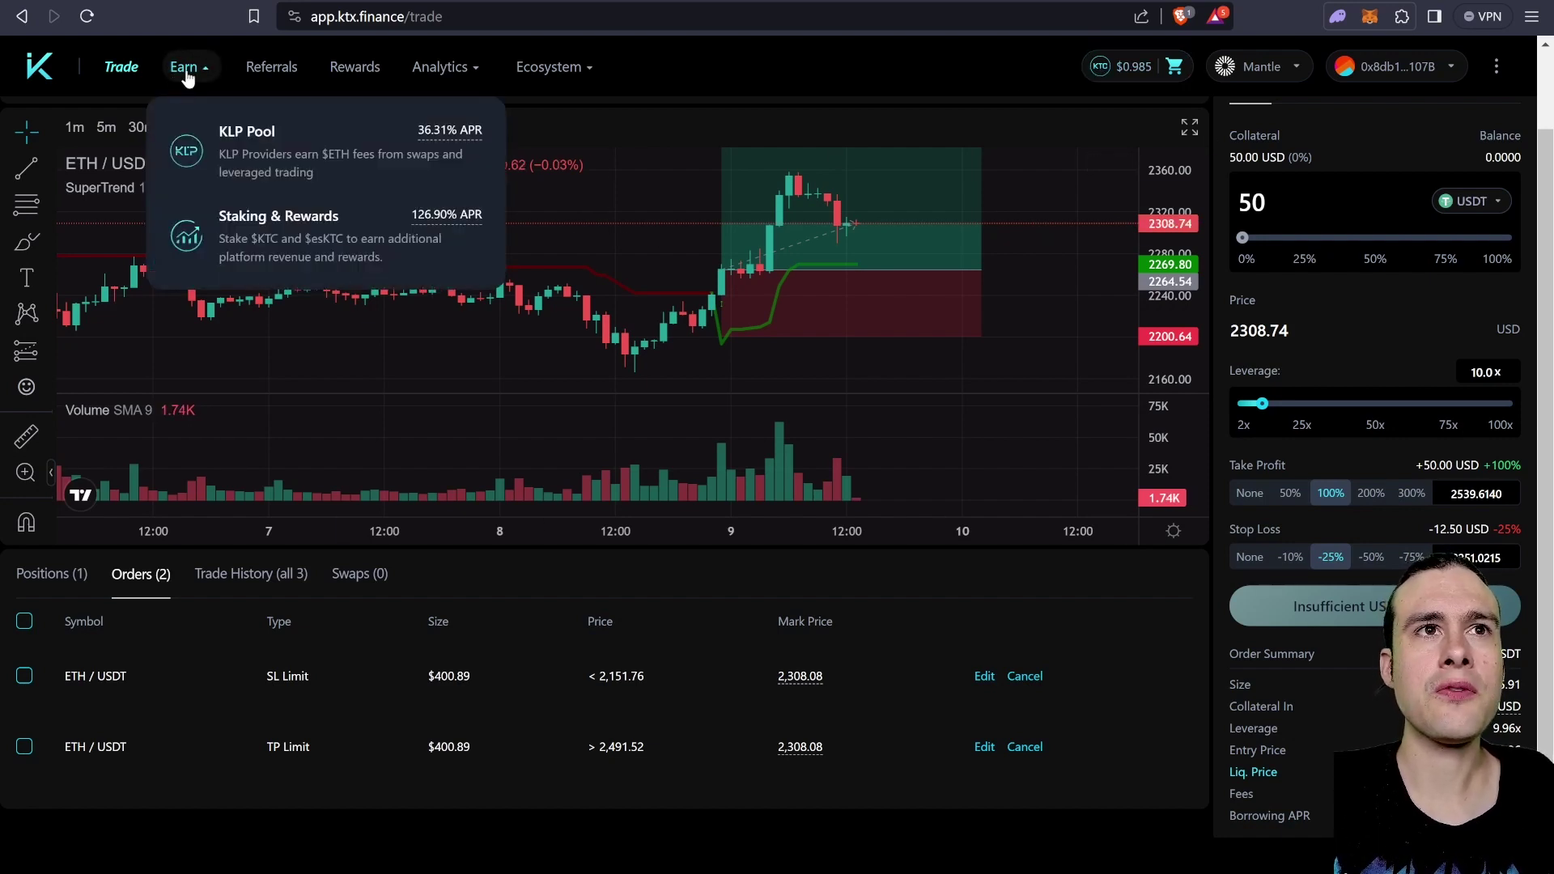
{"action": "left_click", "coordinate": [215, 243]}
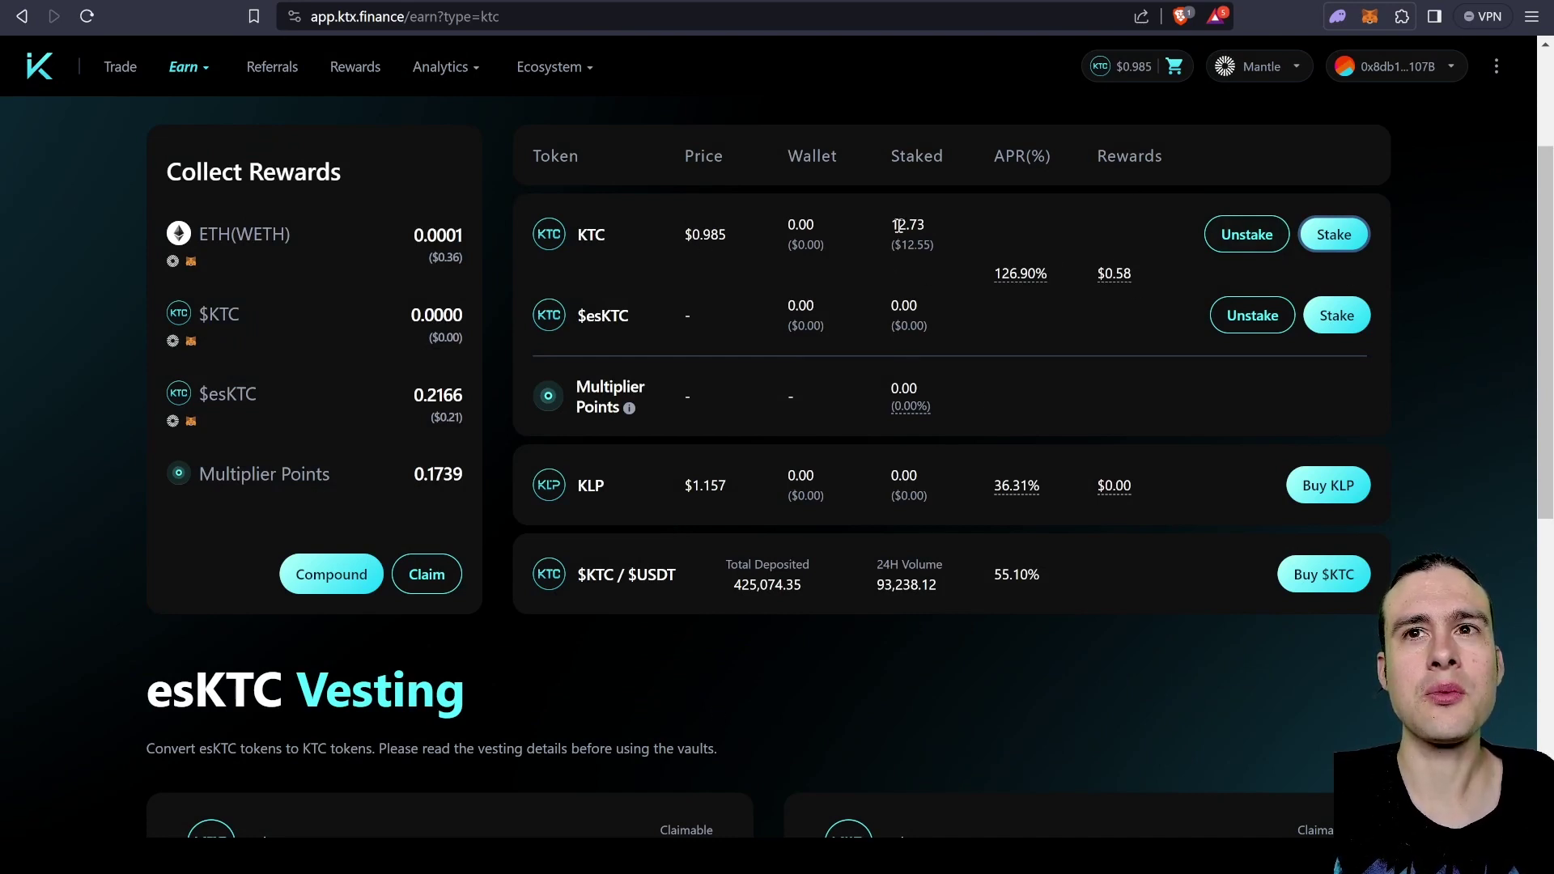
{"action": "mouse_move", "coordinate": [1117, 276]}
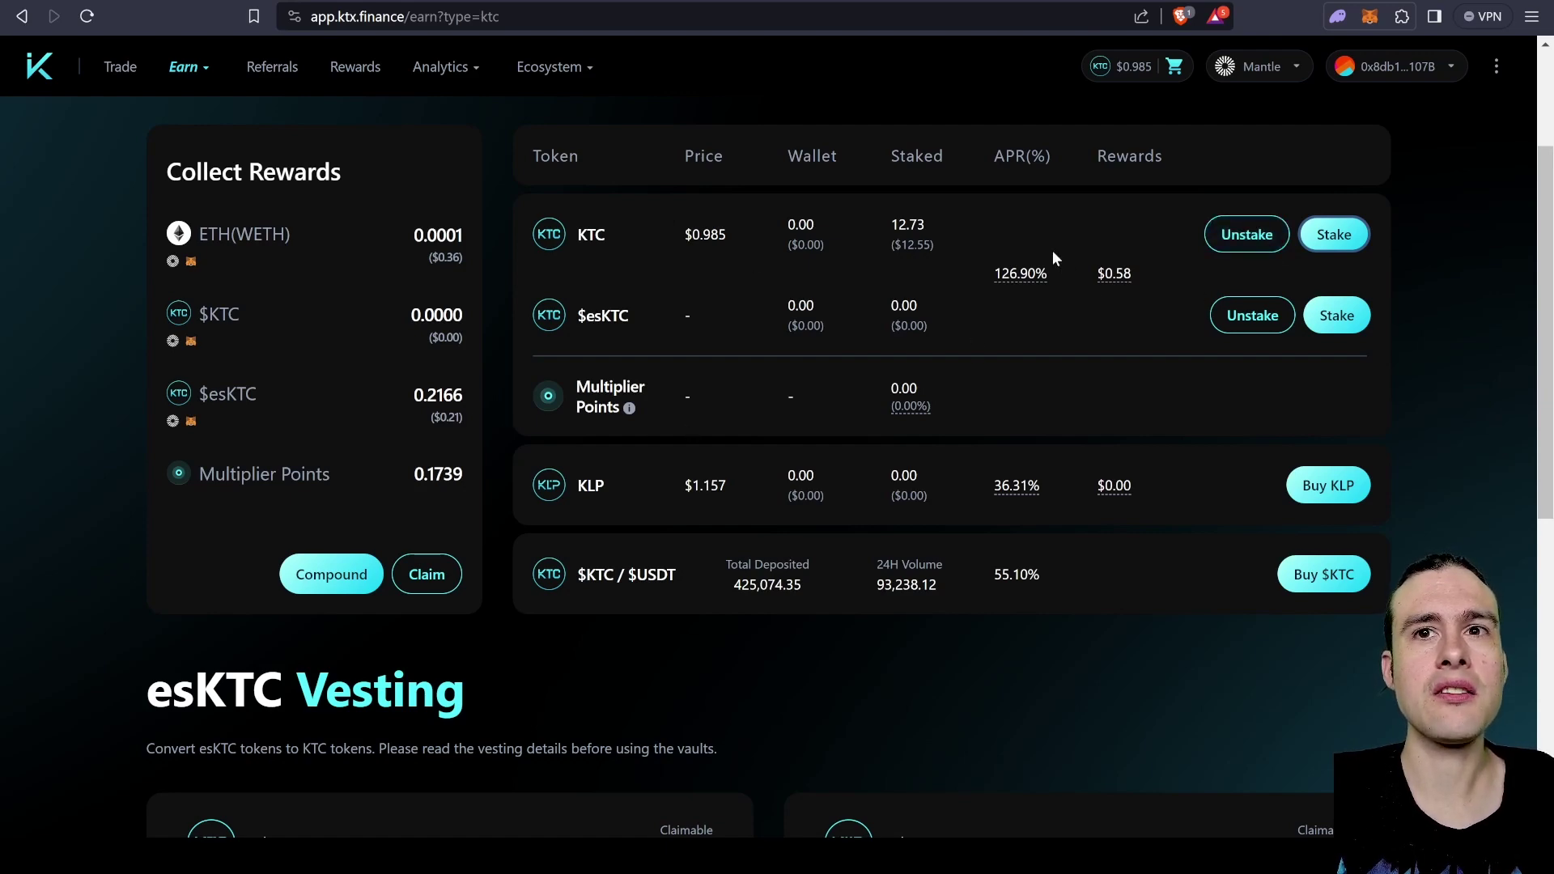
{"action": "scroll", "coordinate": [599, 457], "scroll_direction": "down", "scroll_amount": 3}
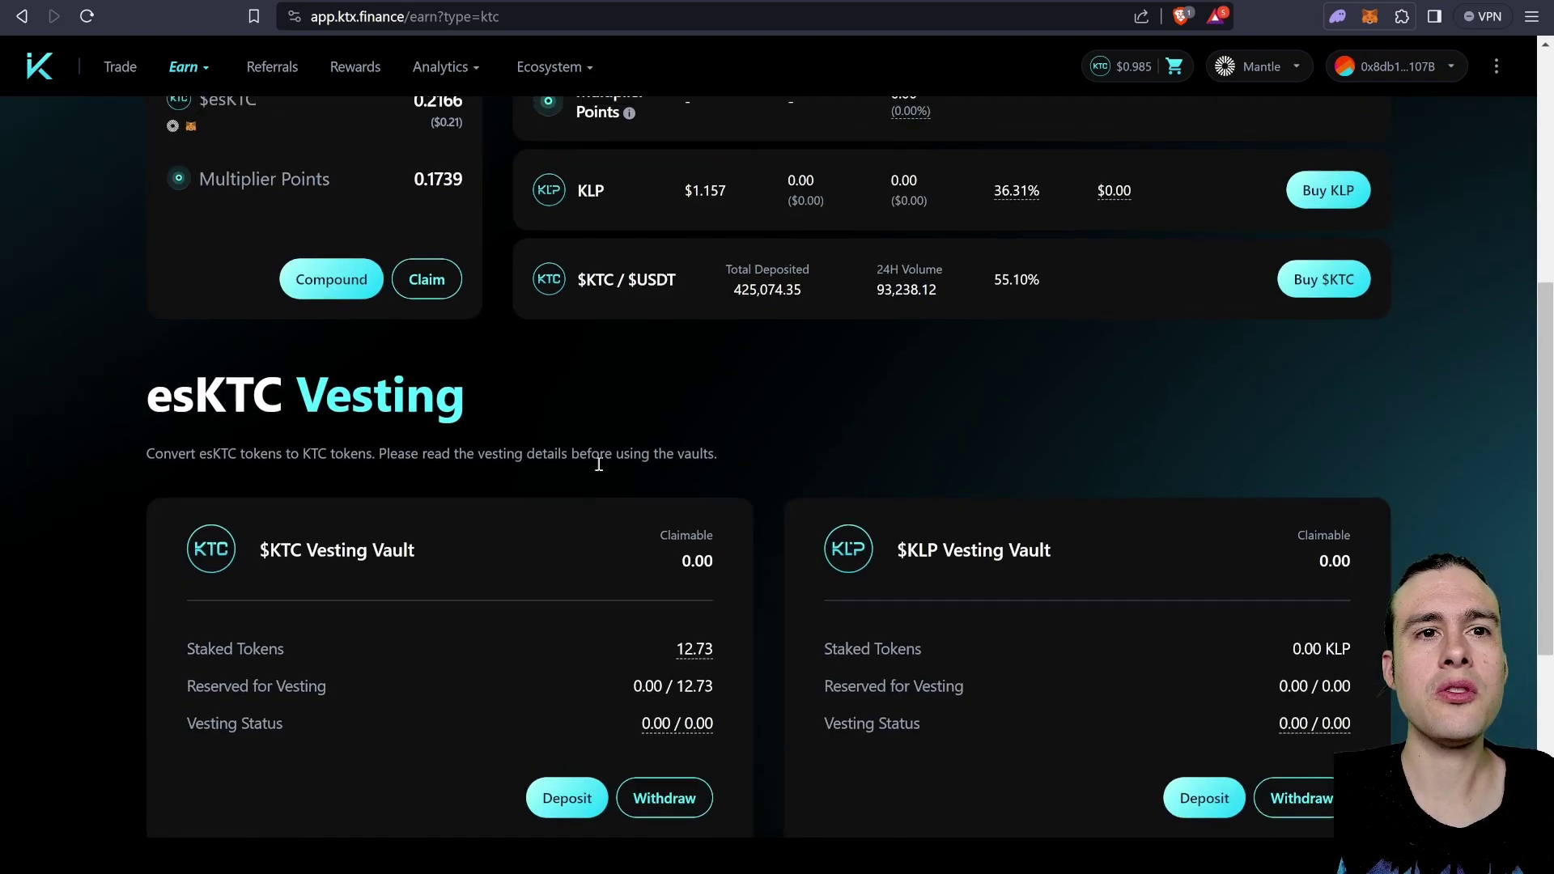
{"action": "scroll", "coordinate": [597, 463], "scroll_direction": "up", "scroll_amount": 4}
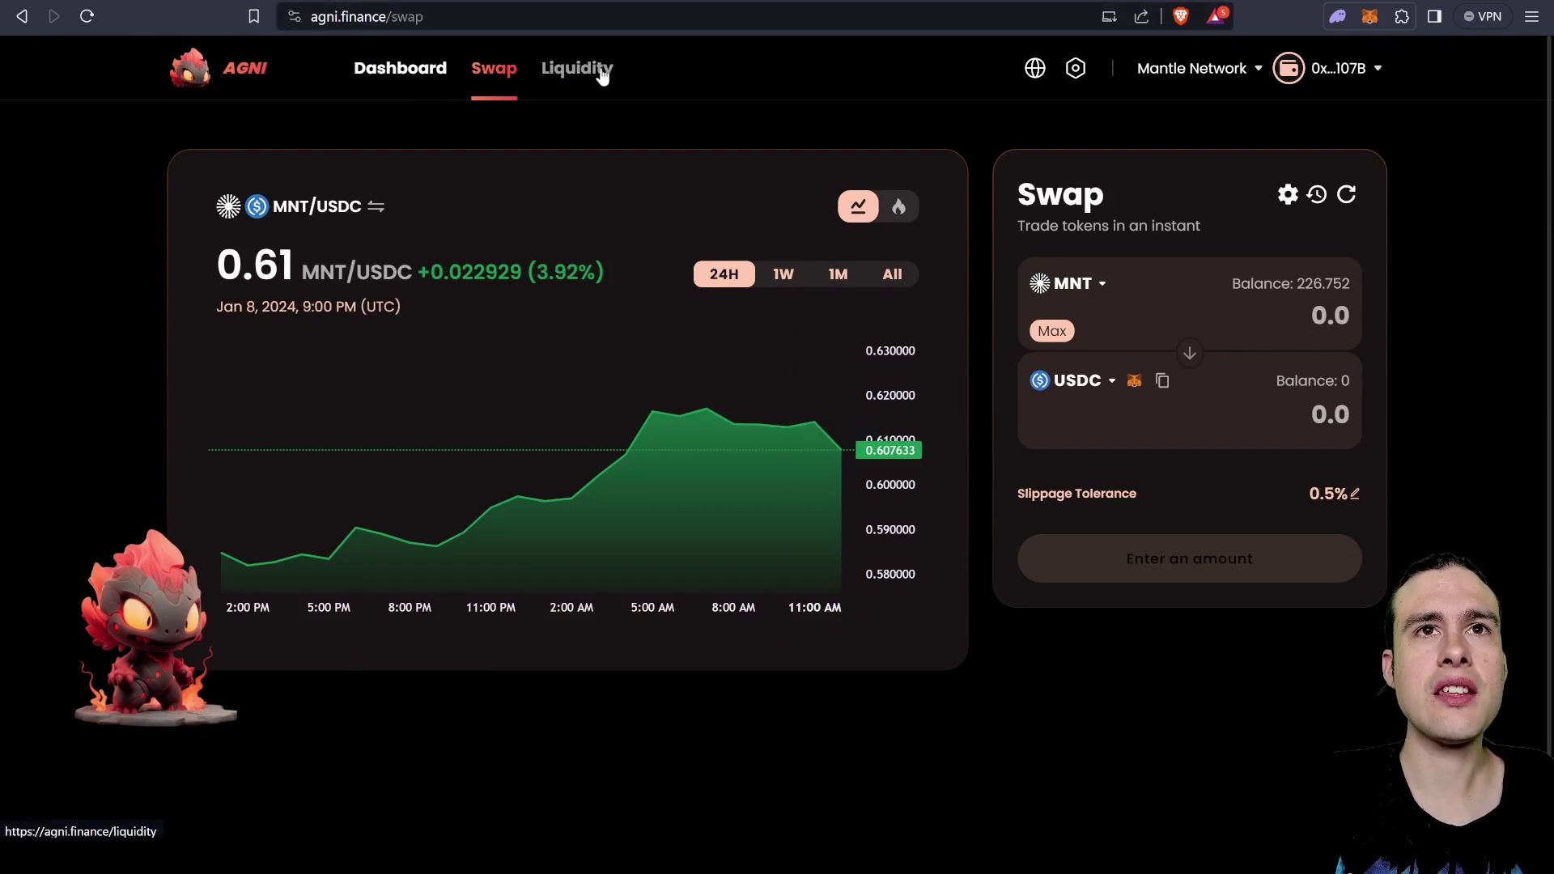
- Review the closed MNT-WETH liquidity position on Agni and open the token choice for the output side of the MNT swap
{"action": "left_click", "coordinate": [556, 77]}
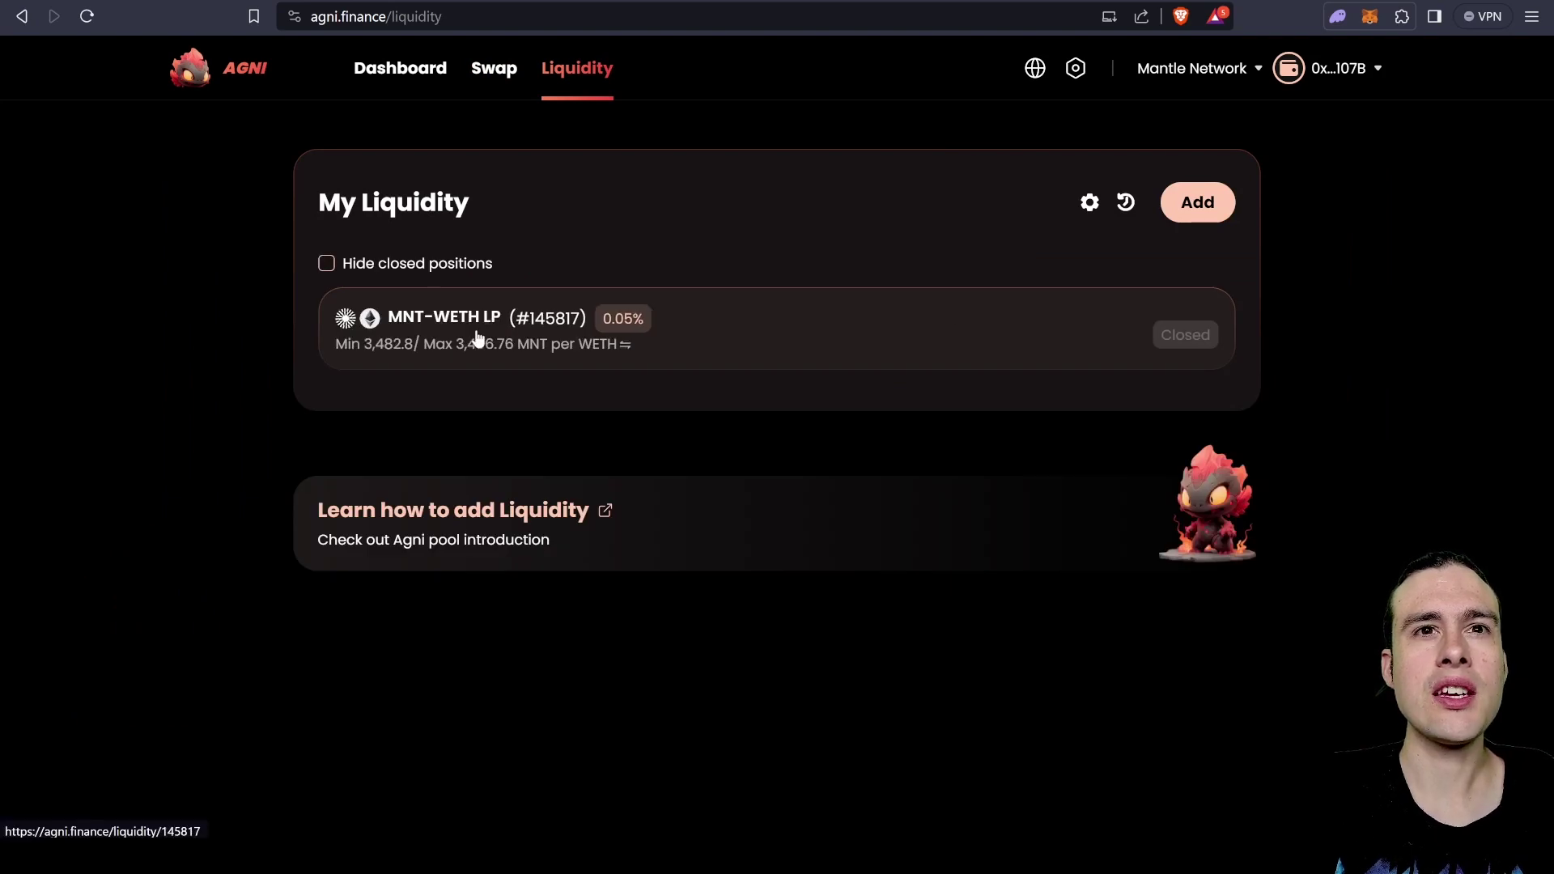
{"action": "left_click", "coordinate": [424, 319]}
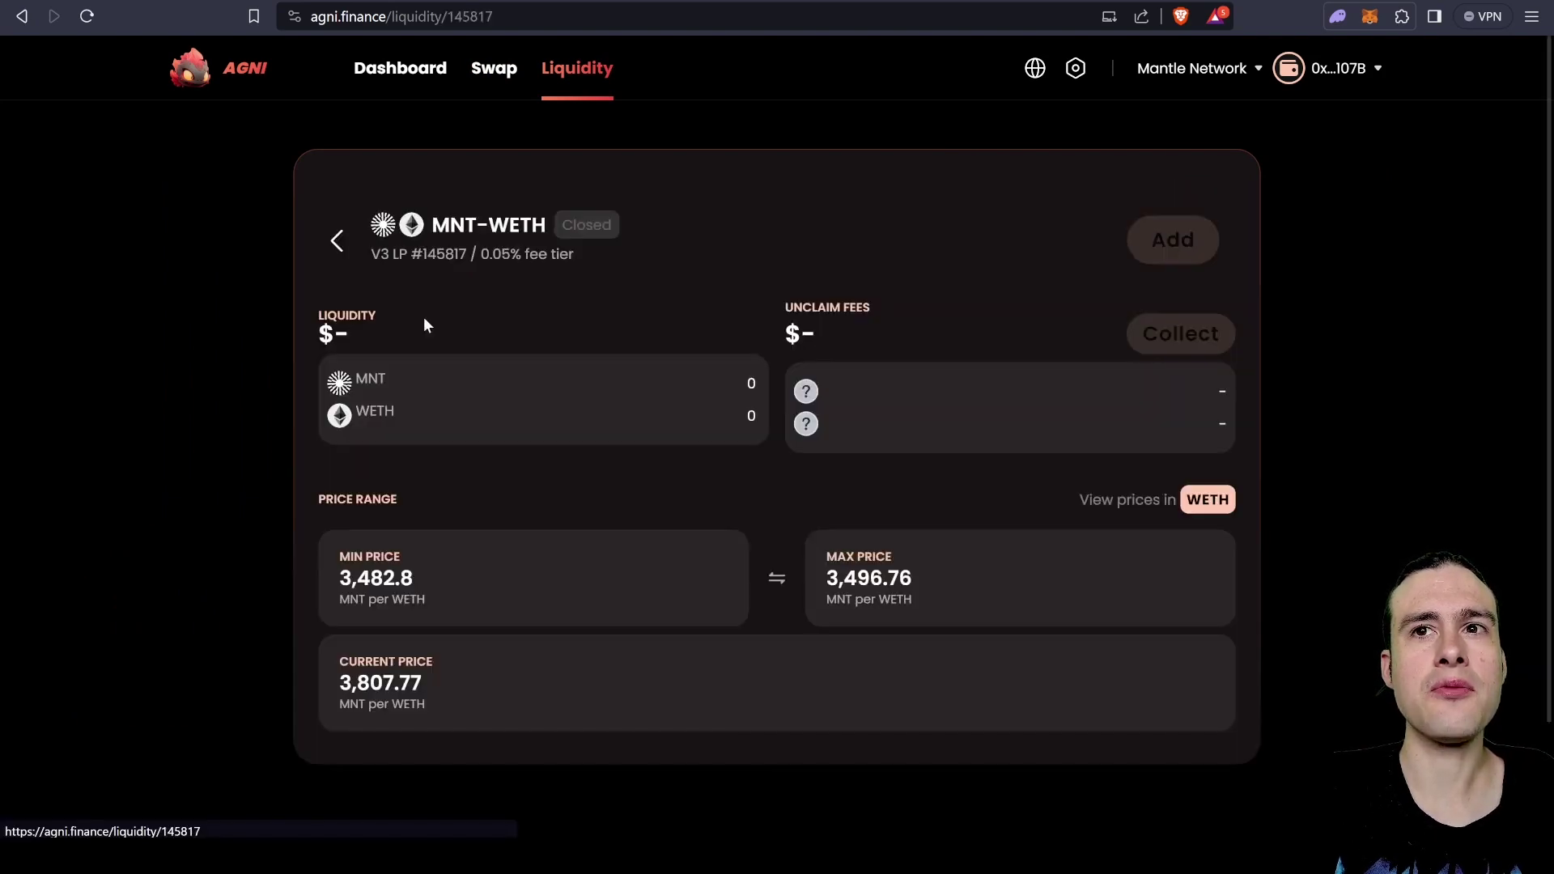
{"action": "left_click", "coordinate": [337, 240]}
{"action": "left_click", "coordinate": [497, 336]}
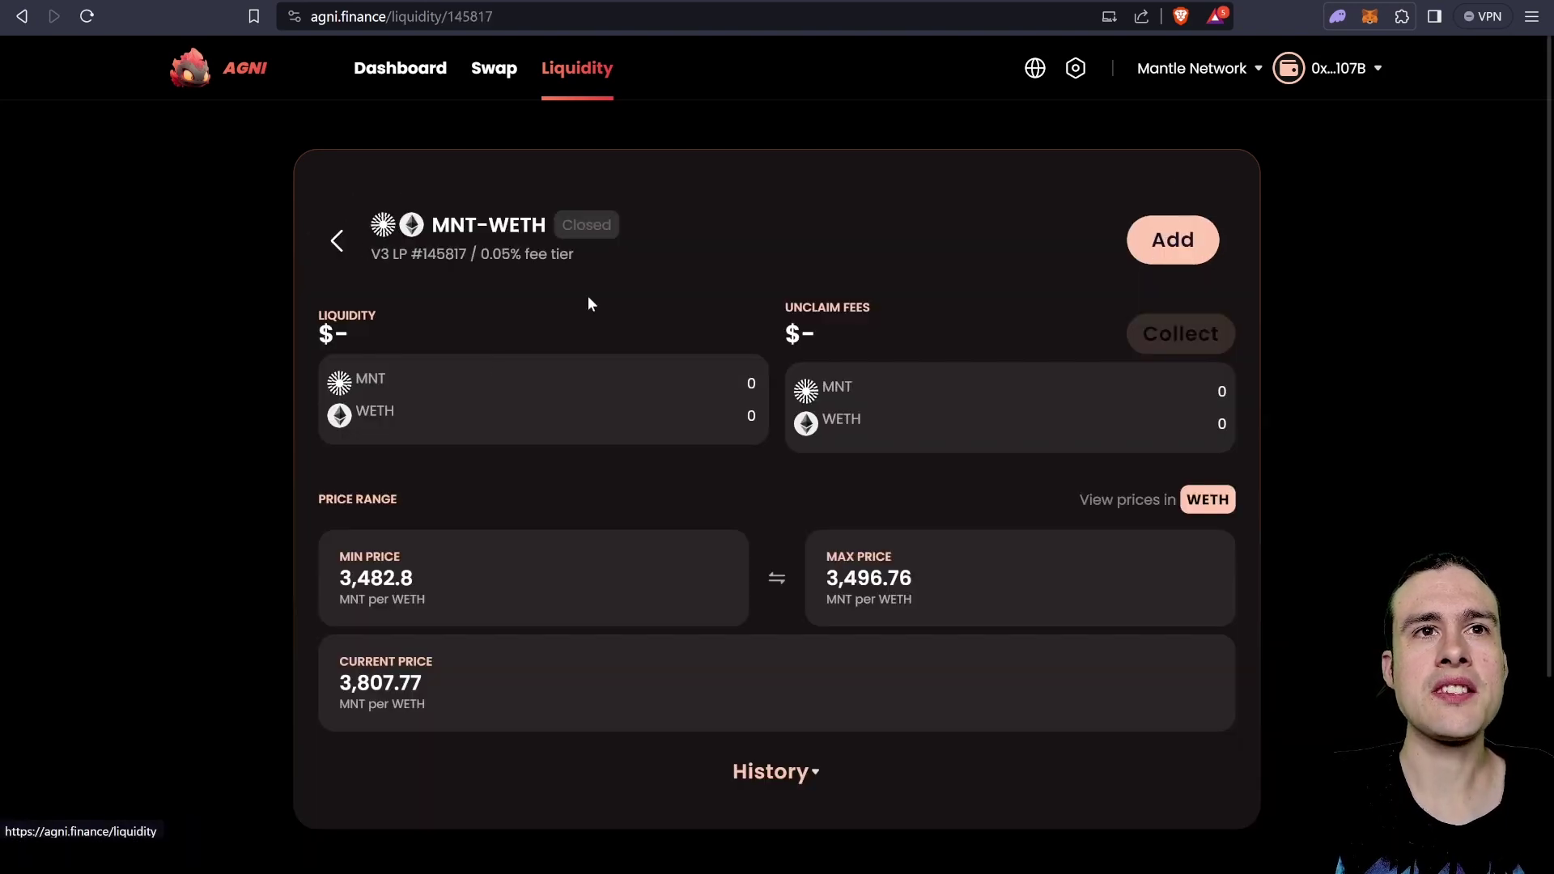
{"action": "left_click", "coordinate": [336, 243]}
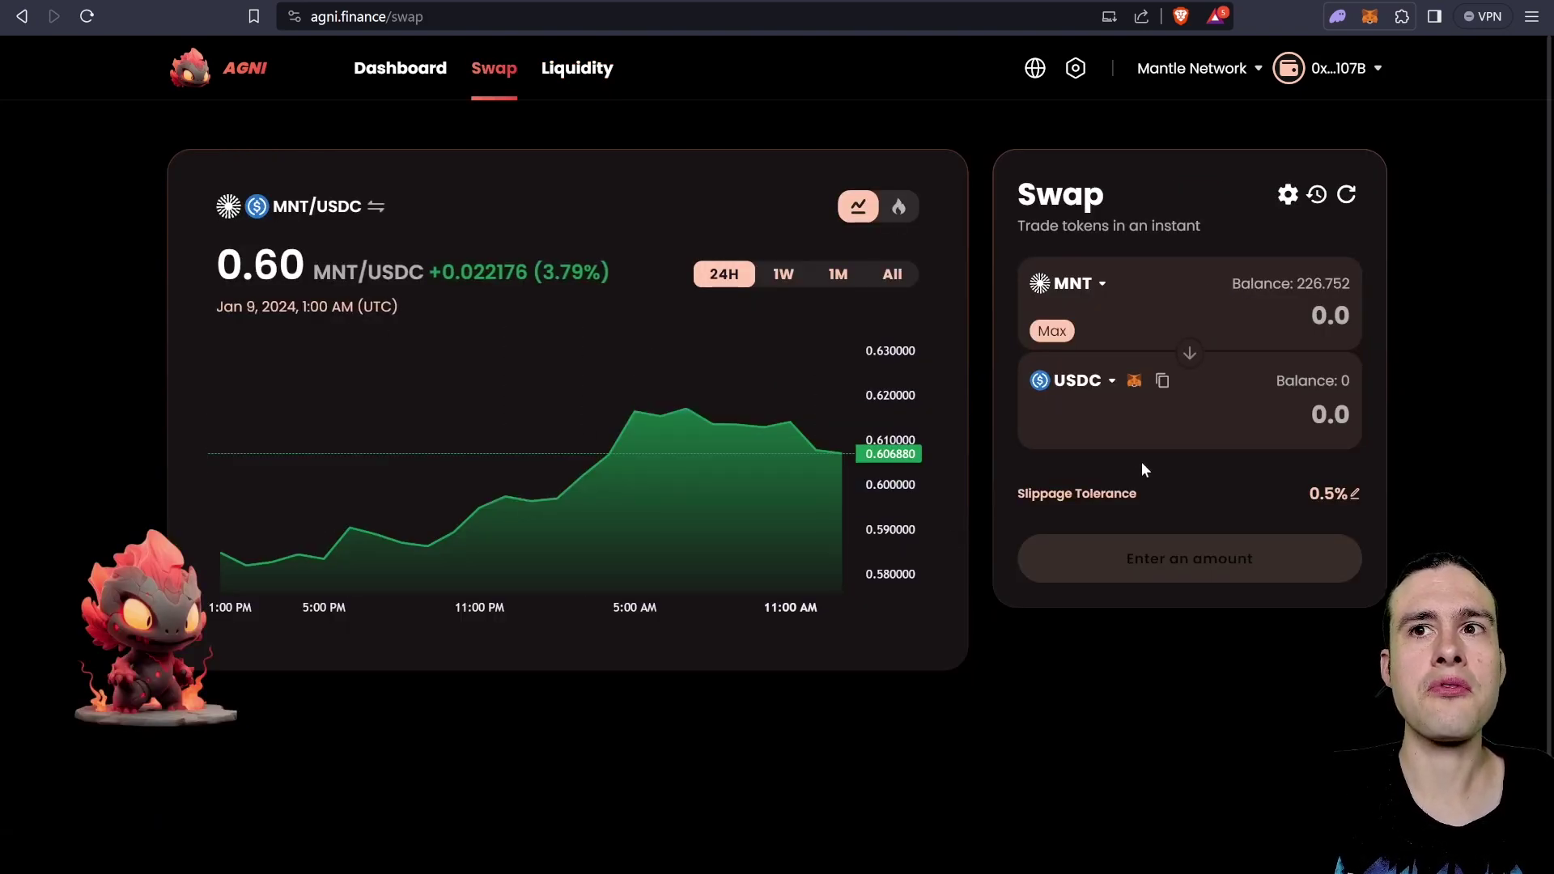
{"action": "left_click", "coordinate": [1076, 380]}
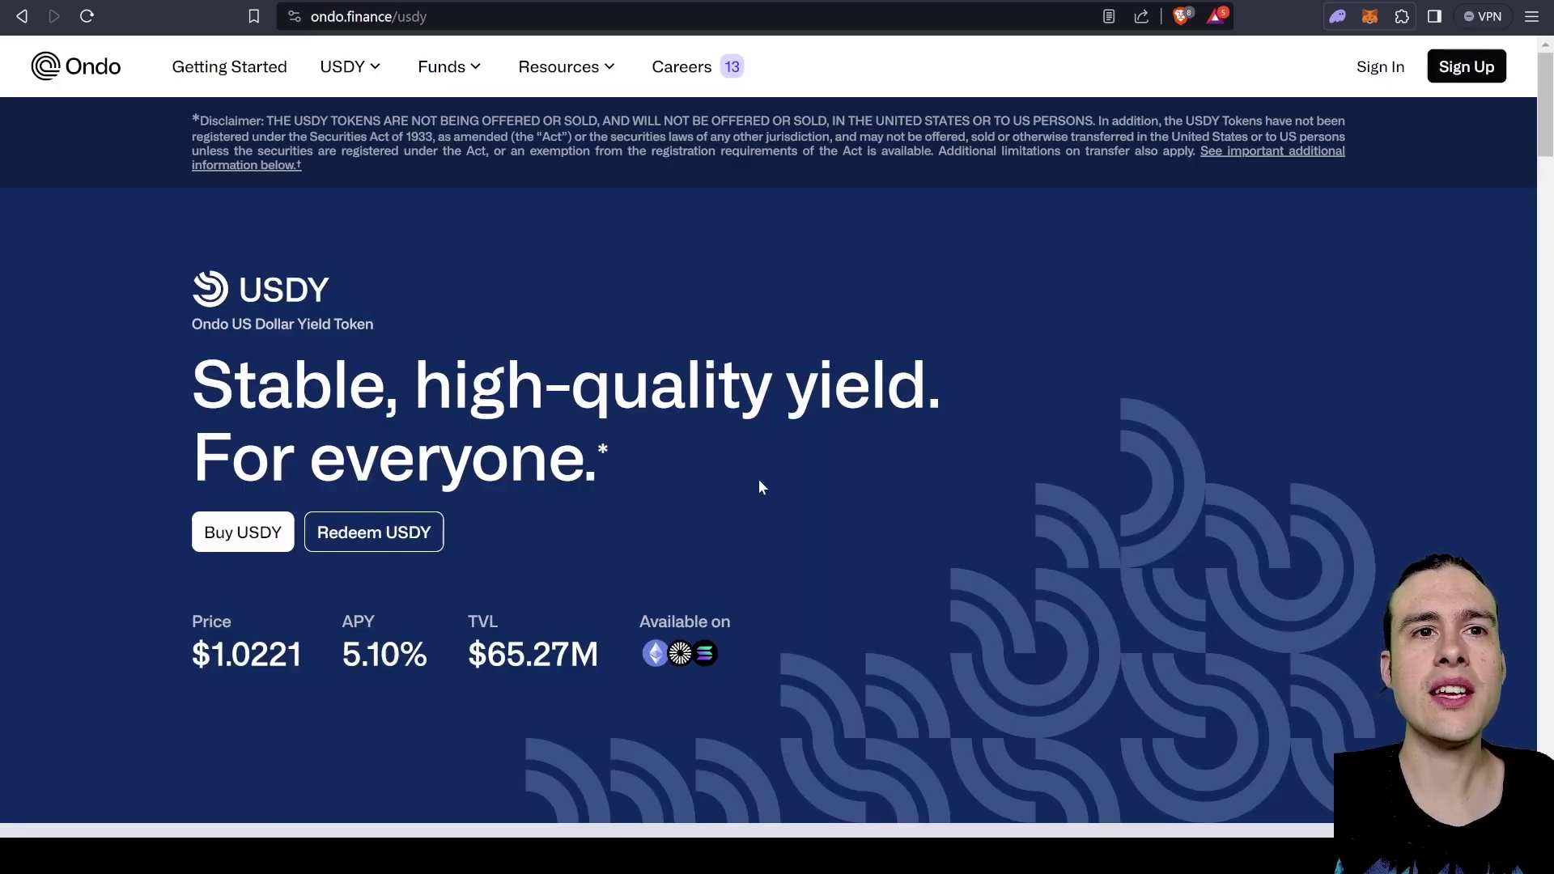
- Switch to Ondo Finance's USDY page and examine the token's price, APY, TVL, supported chains, eligibility and use cases
{"action": "scroll", "coordinate": [759, 486], "scroll_direction": "down", "scroll_amount": 1}
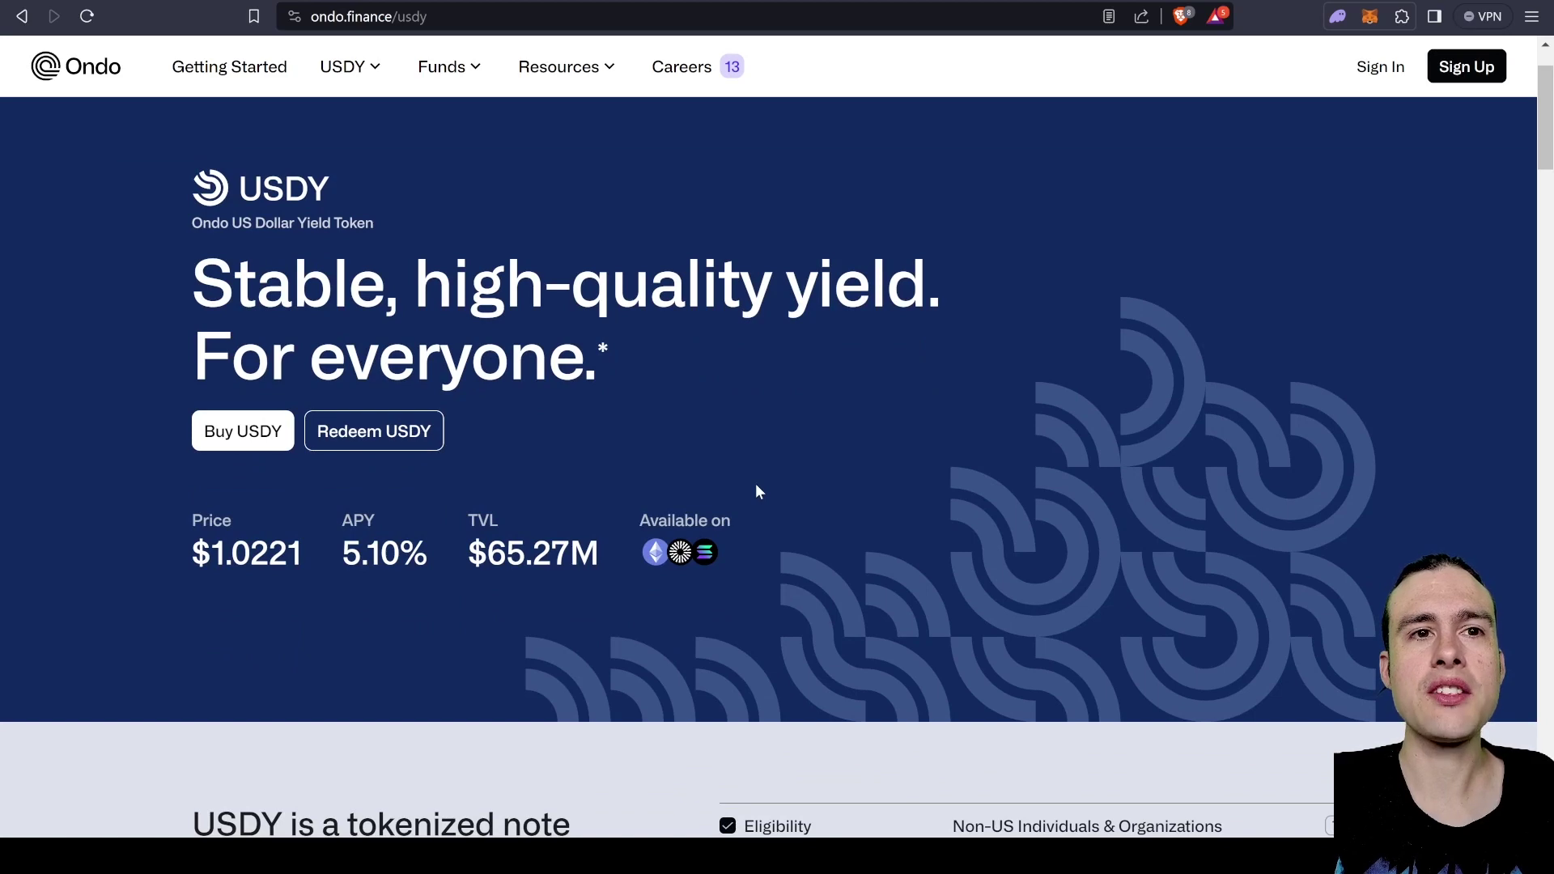
{"action": "scroll", "coordinate": [757, 485], "scroll_direction": "down", "scroll_amount": 1}
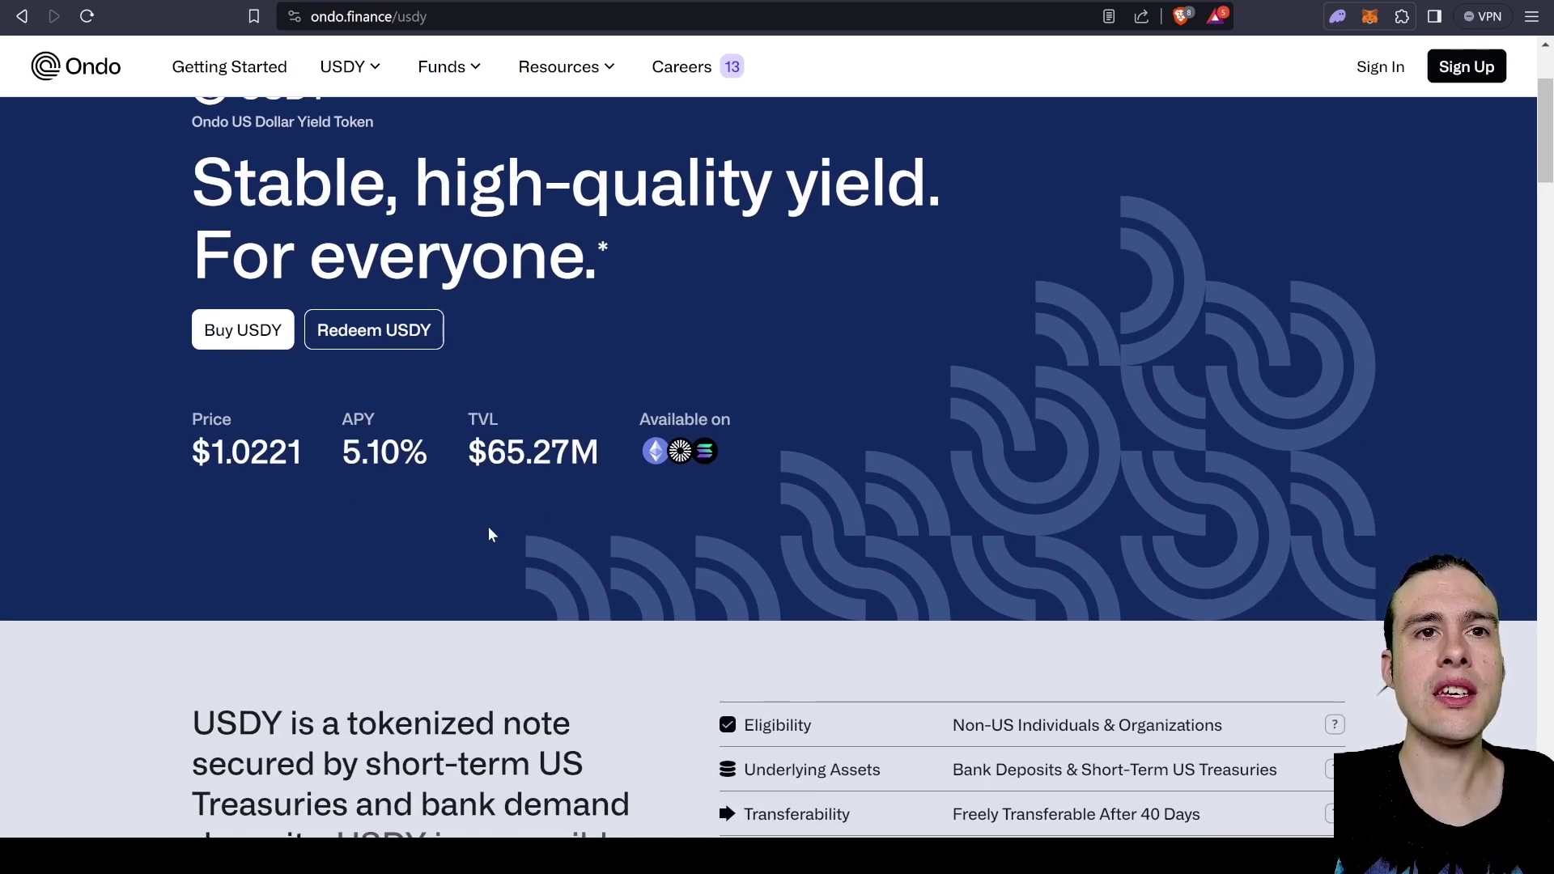
{"action": "scroll", "coordinate": [499, 524], "scroll_direction": "up", "scroll_amount": 2}
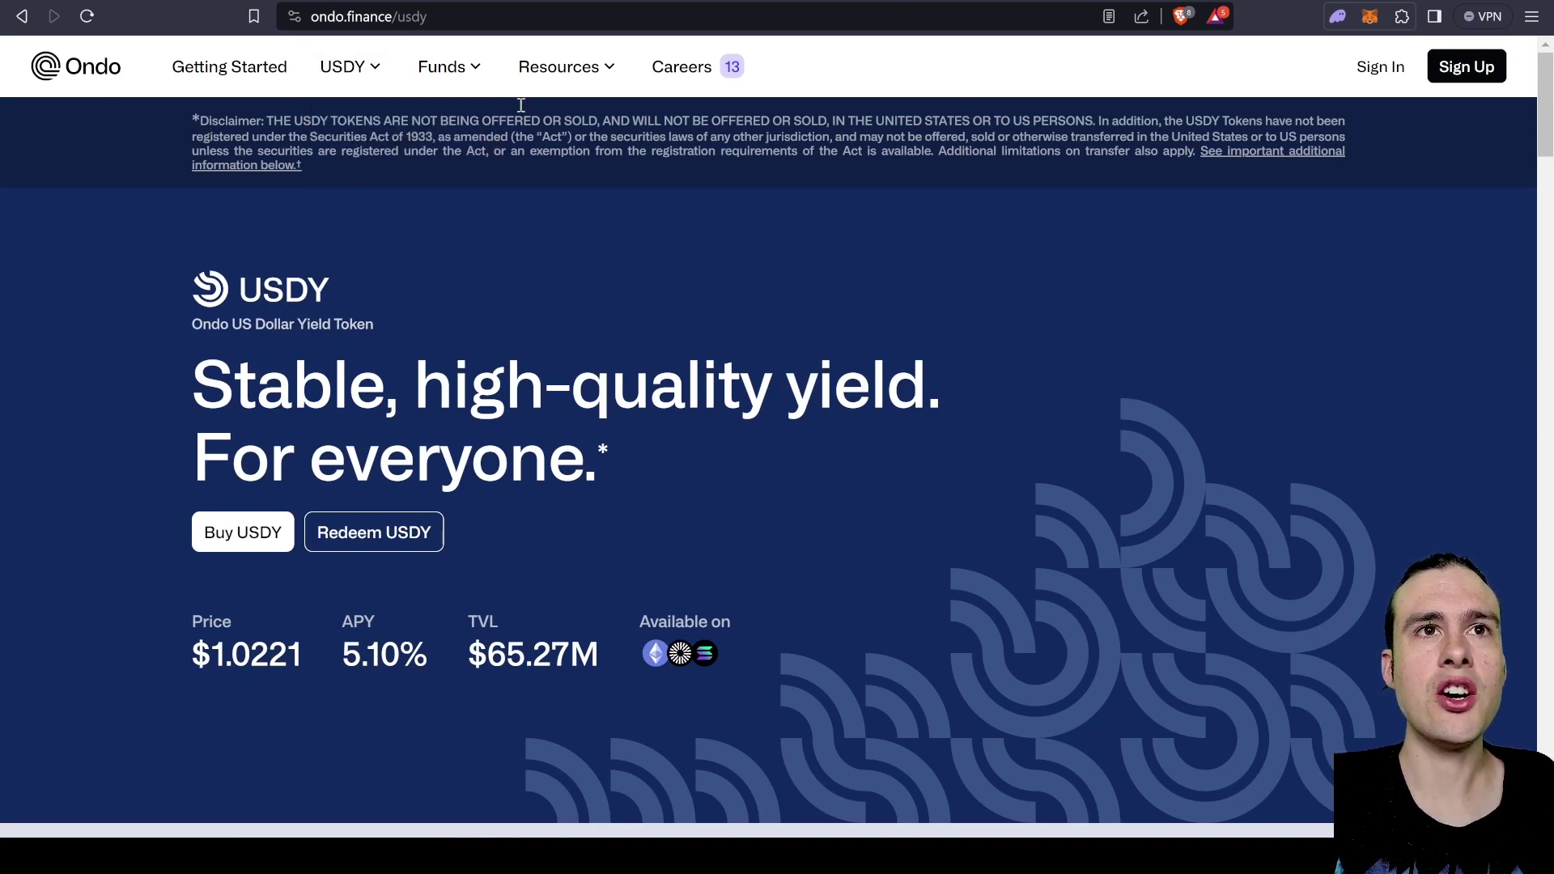
{"action": "scroll", "coordinate": [409, 314], "scroll_direction": "down", "scroll_amount": 8}
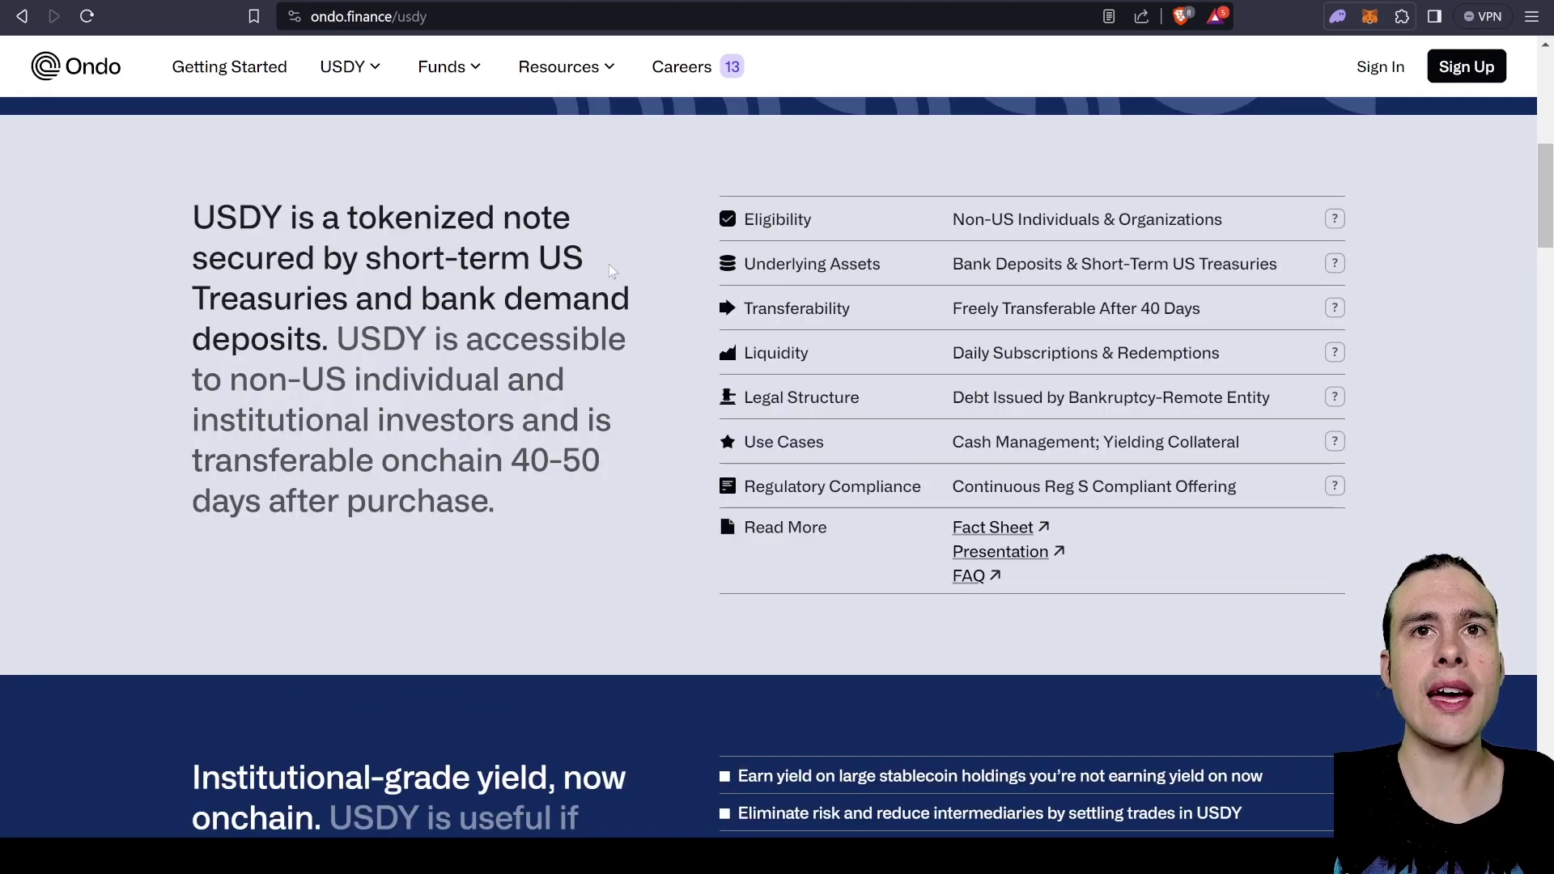
{"action": "scroll", "coordinate": [400, 361], "scroll_direction": "down", "scroll_amount": 4}
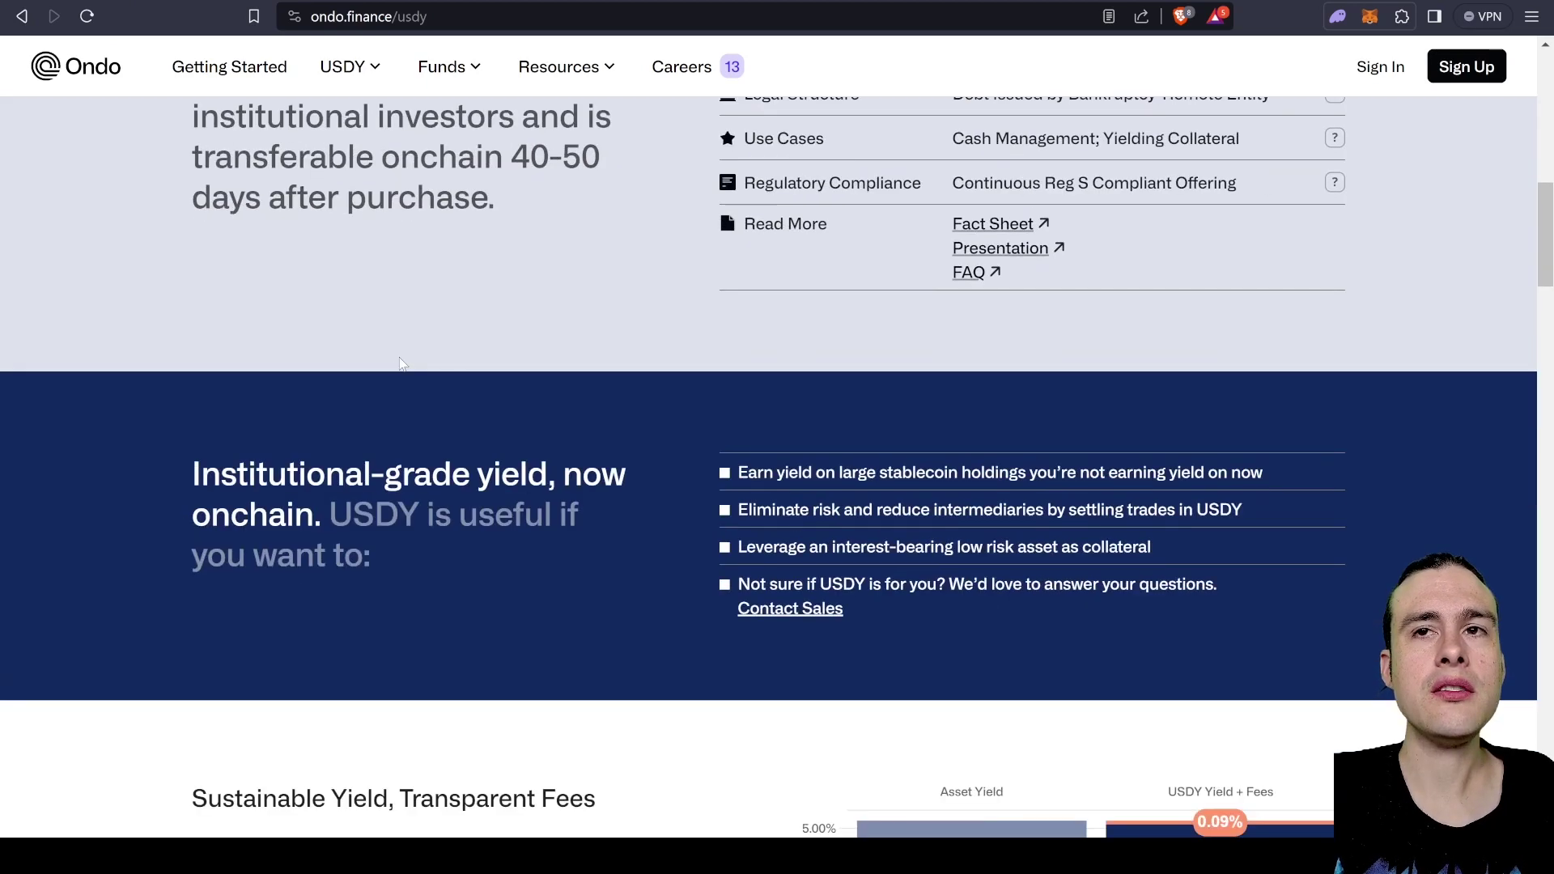
{"action": "scroll", "coordinate": [181, 385], "scroll_direction": "up", "scroll_amount": 11}
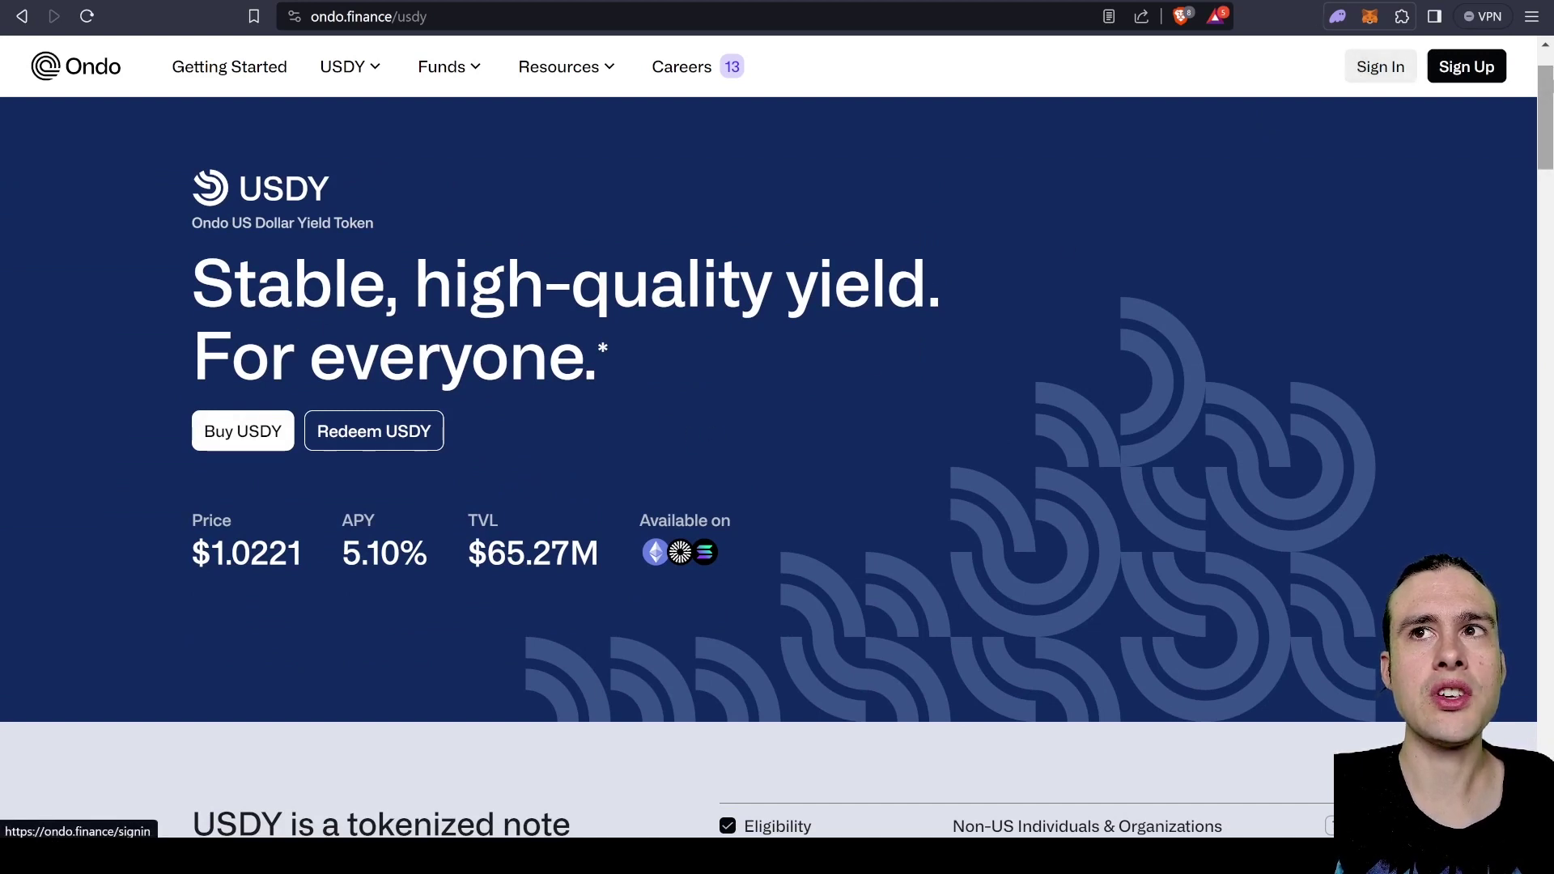
{"action": "scroll", "coordinate": [302, 525], "scroll_direction": "down", "scroll_amount": 1}
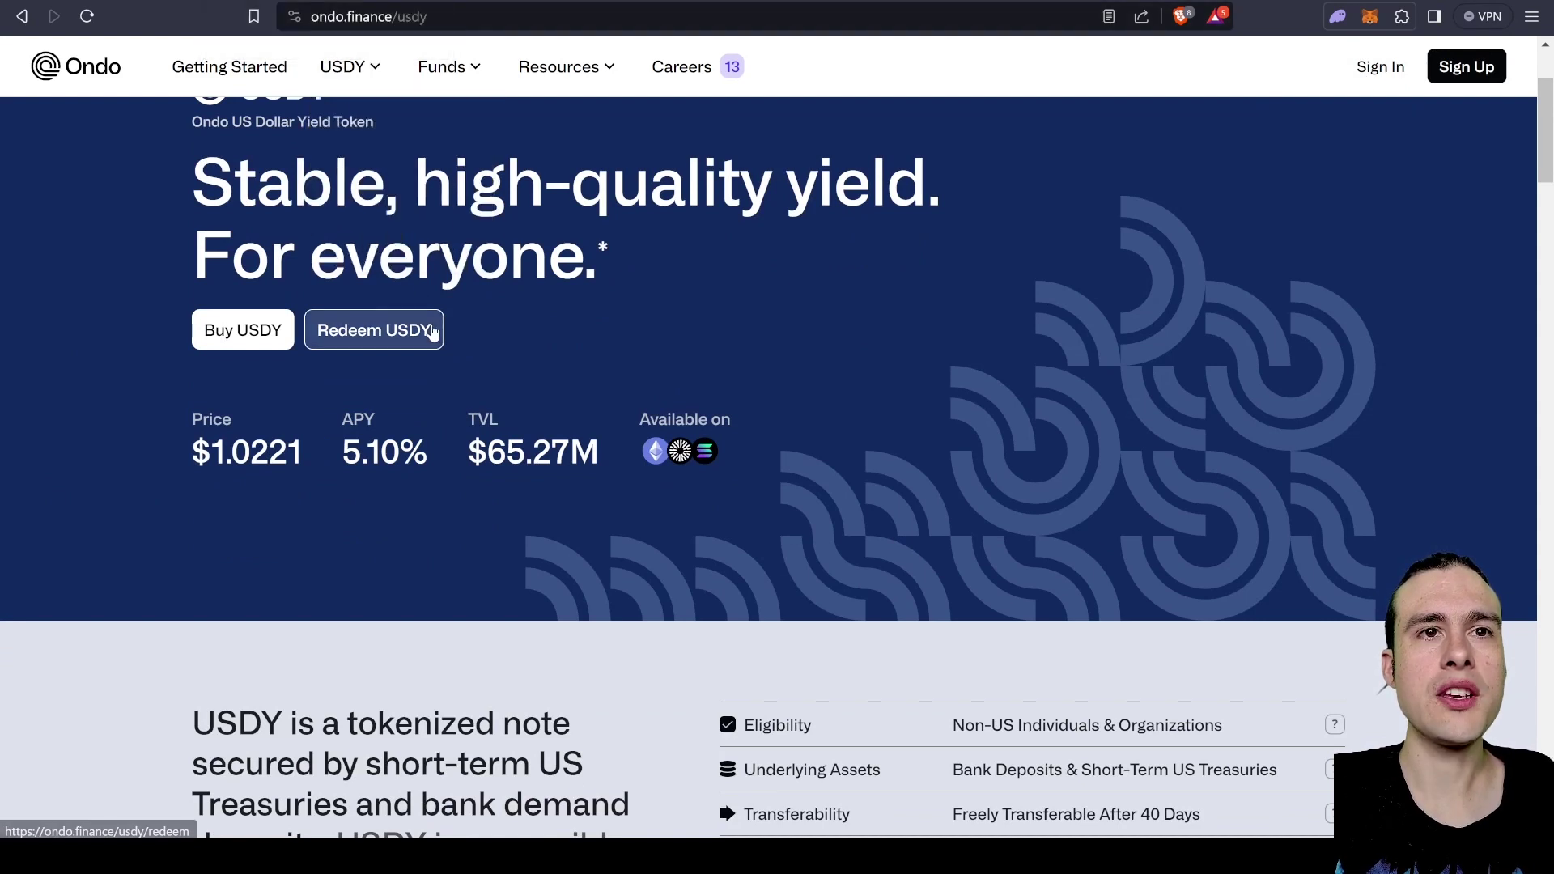
{"action": "mouse_move", "coordinate": [350, 66]}
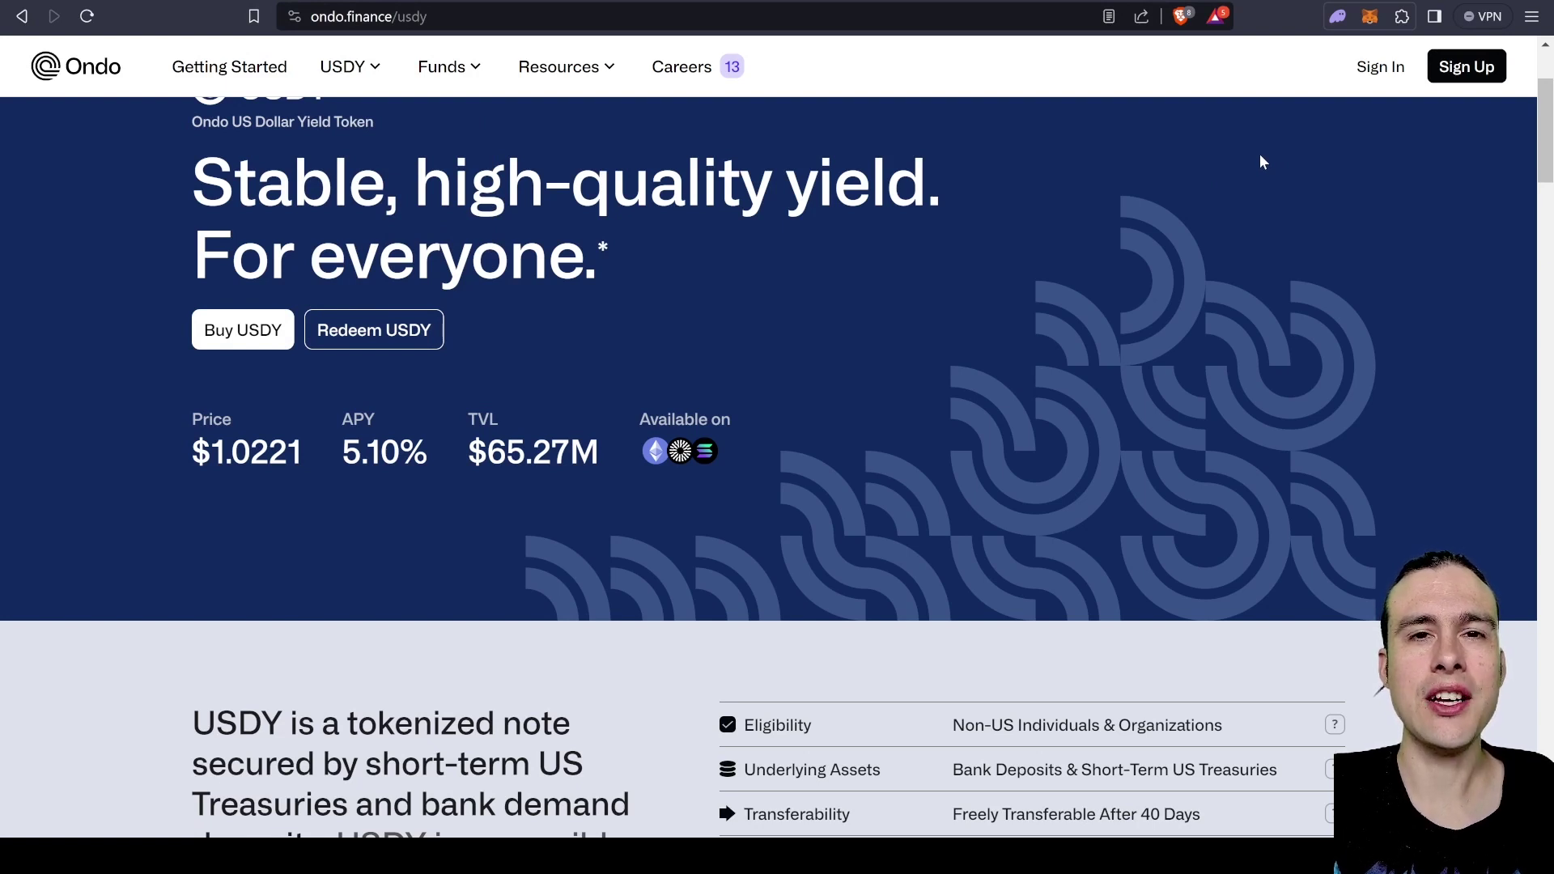
{"action": "double_click", "coordinate": [345, 451]}
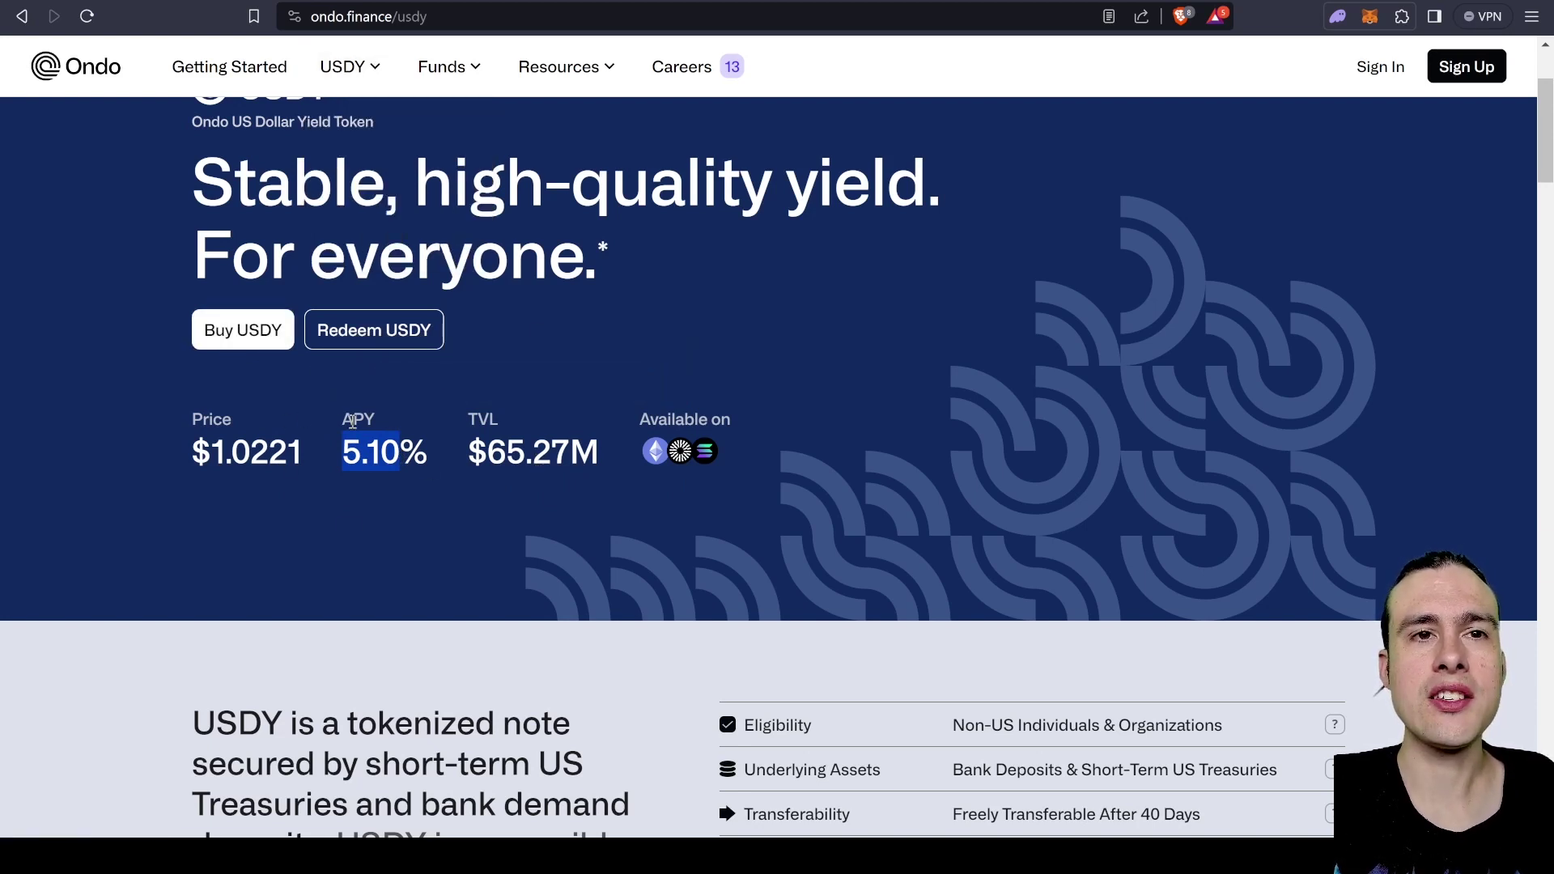
{"action": "mouse_move", "coordinate": [395, 441]}
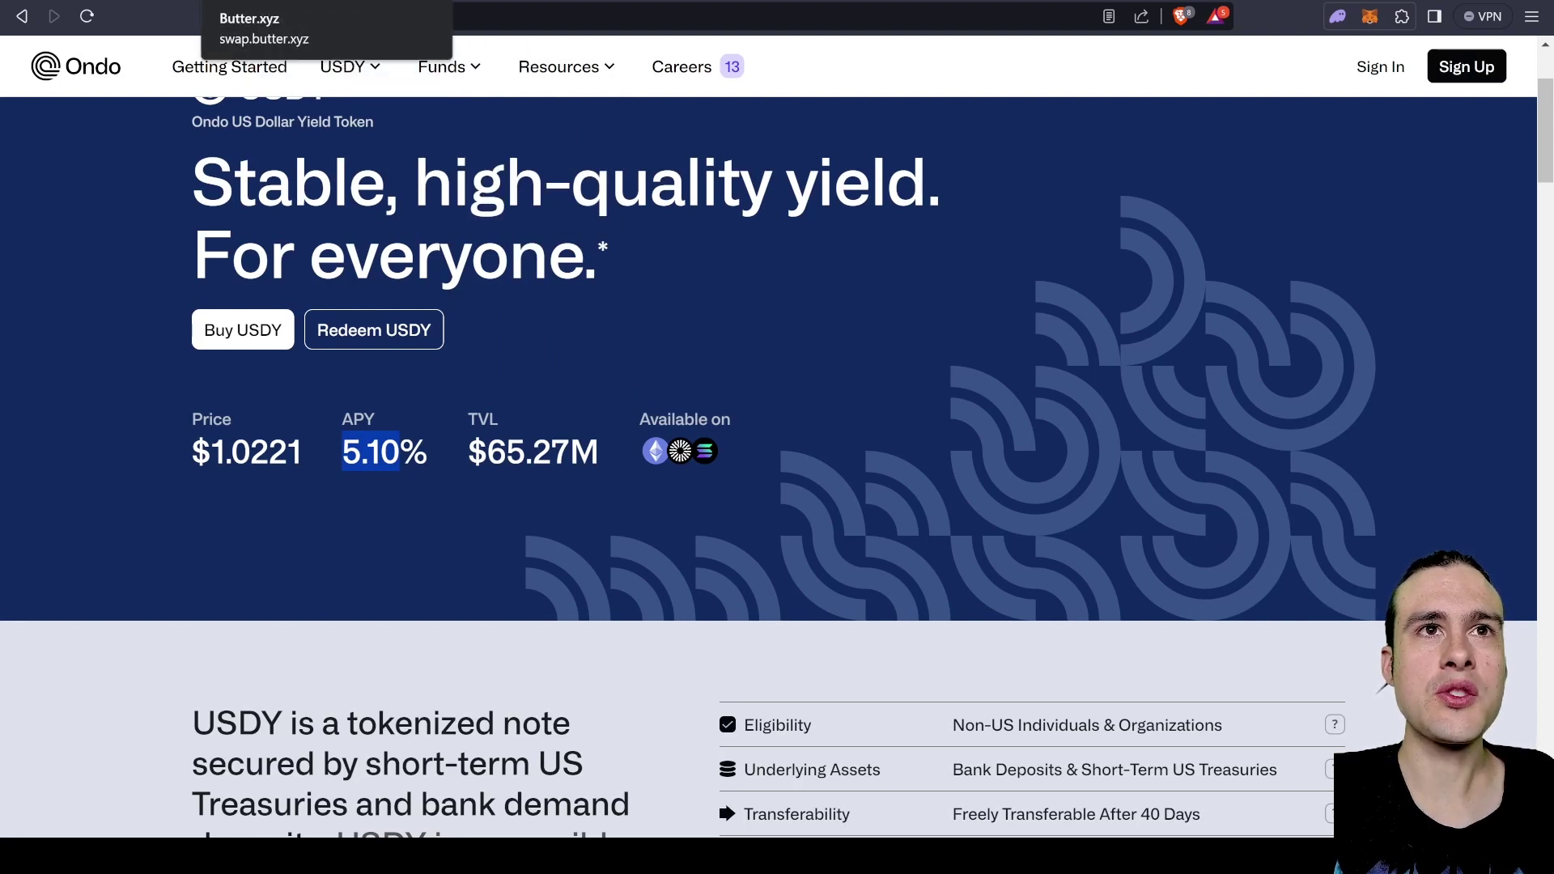
- Switch to Butter and on to FusionX, go back from the Liquidity Bootstrap Program page to the MNT/USDT swap, and show the Earn options
{"action": "left_click", "coordinate": [295, 2]}
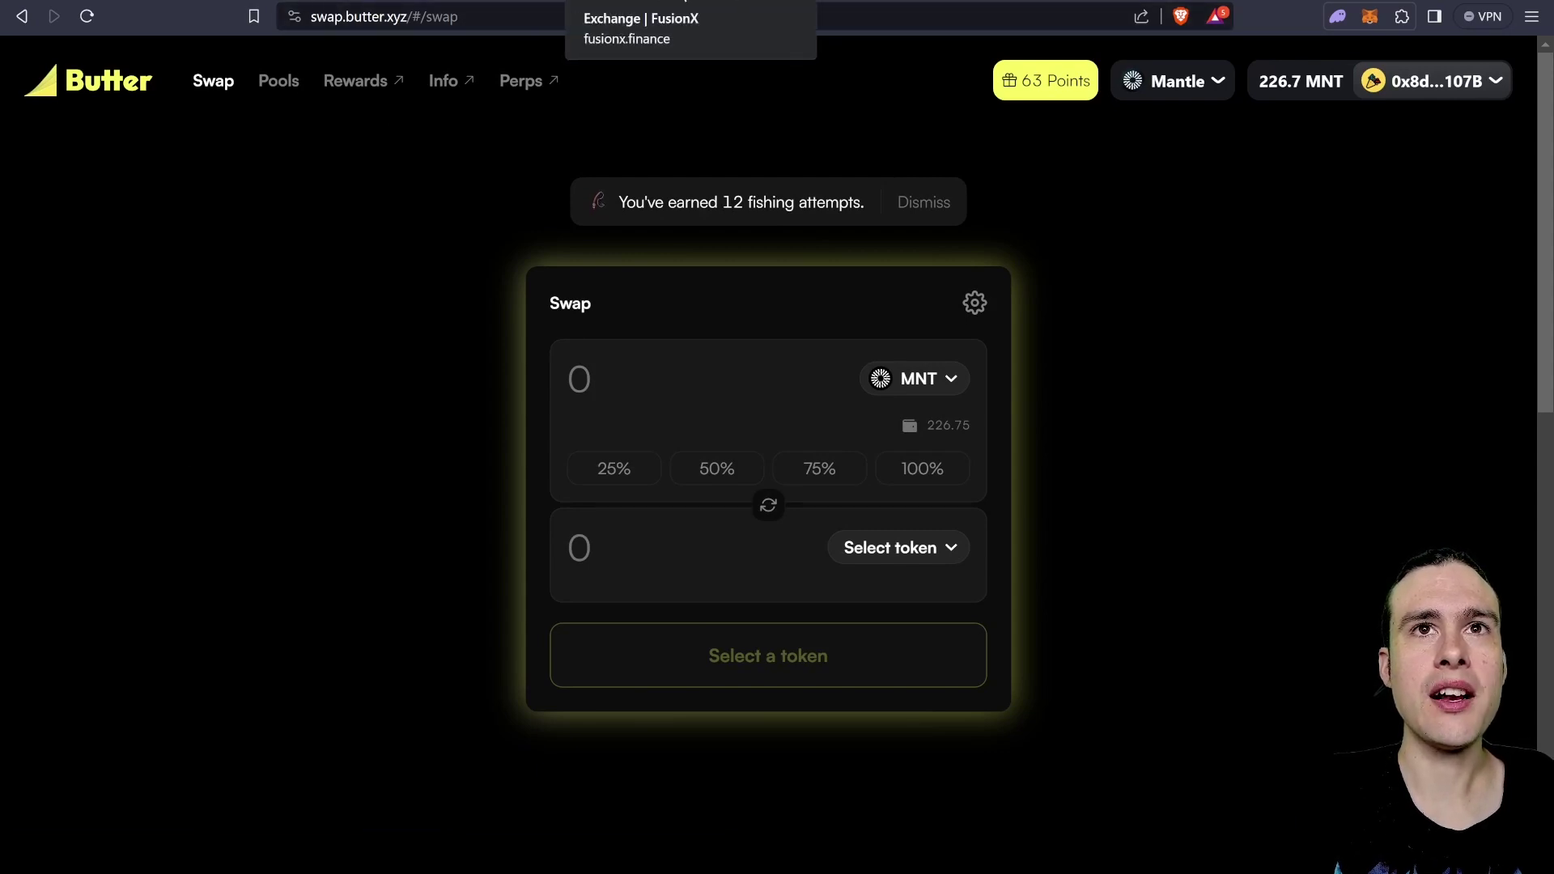
{"action": "left_click", "coordinate": [623, 2]}
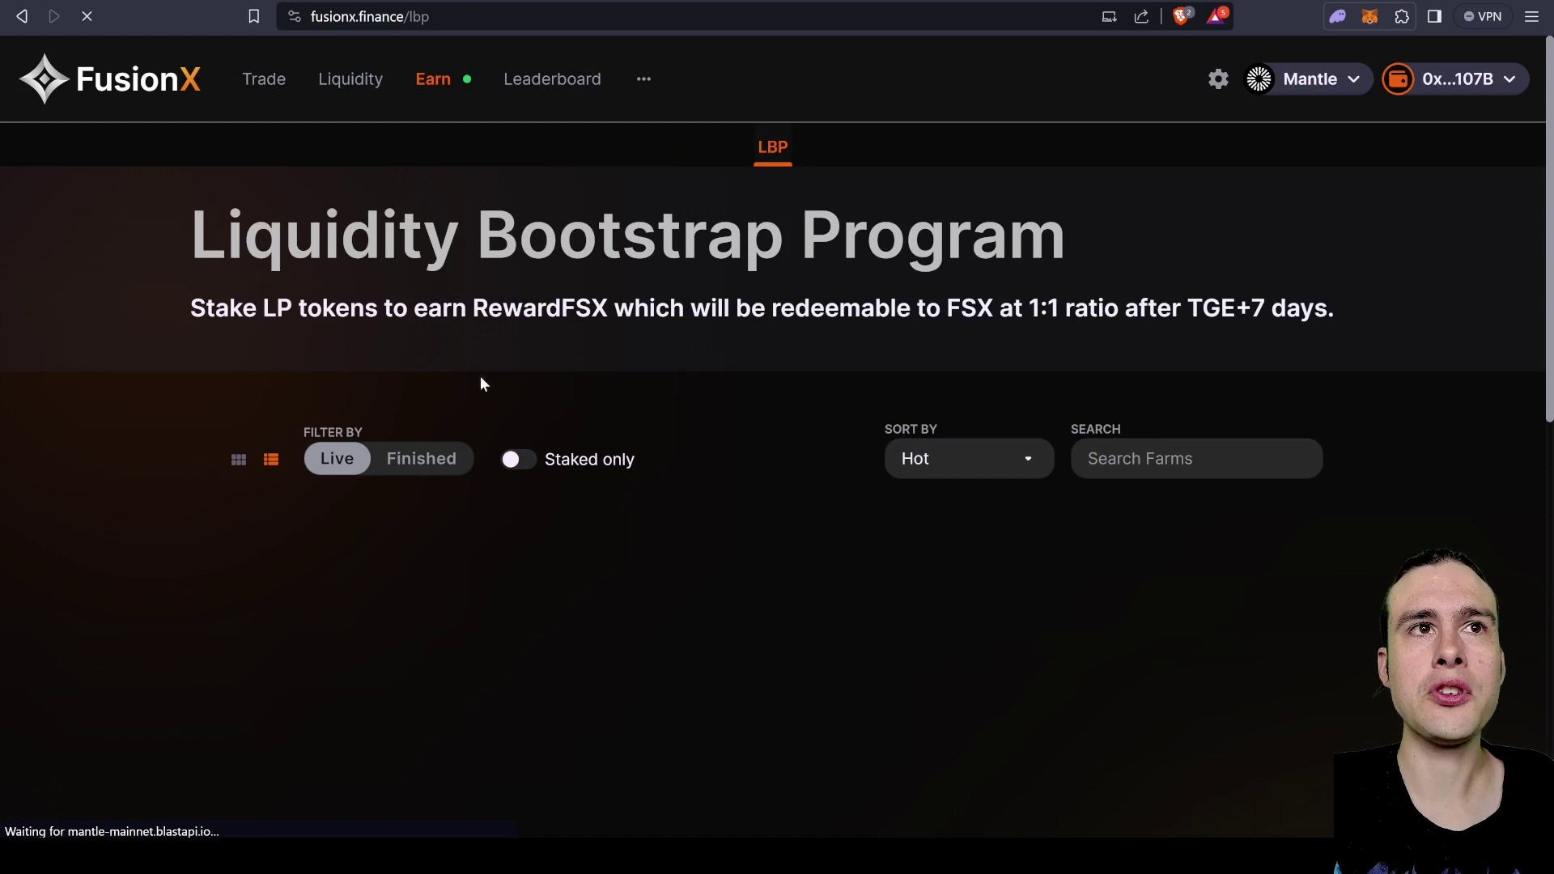
{"action": "key", "text": "alt+Left"}
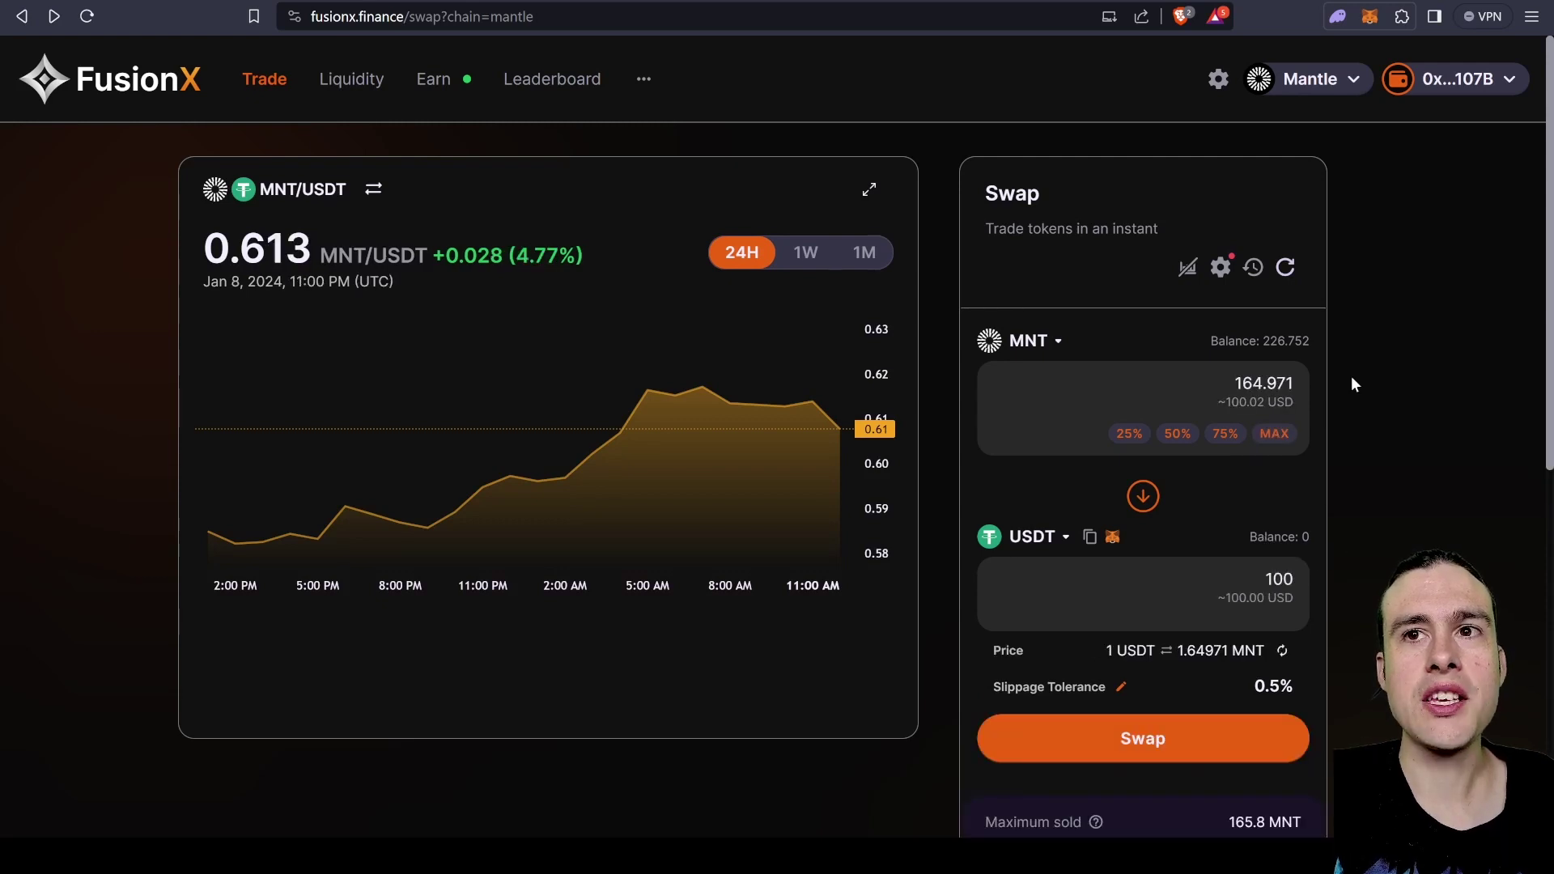
{"action": "mouse_move", "coordinate": [464, 125]}
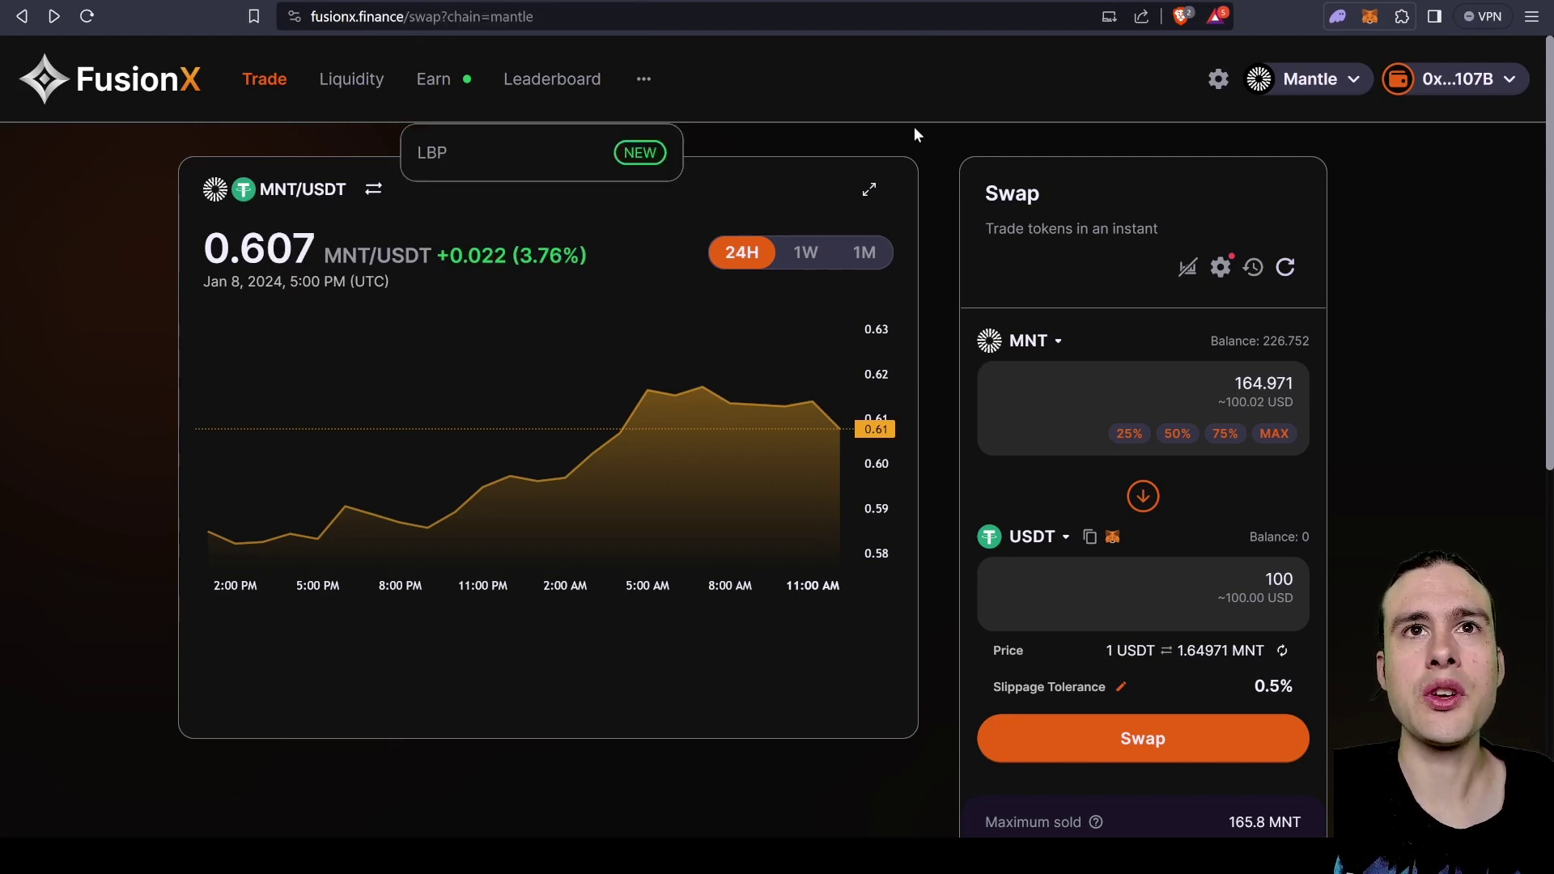
- Switch to Velocimeter and highlight the Mantle lockdrop announcement above the liquidity pools
{"action": "mouse_move", "coordinate": [651, 57]}
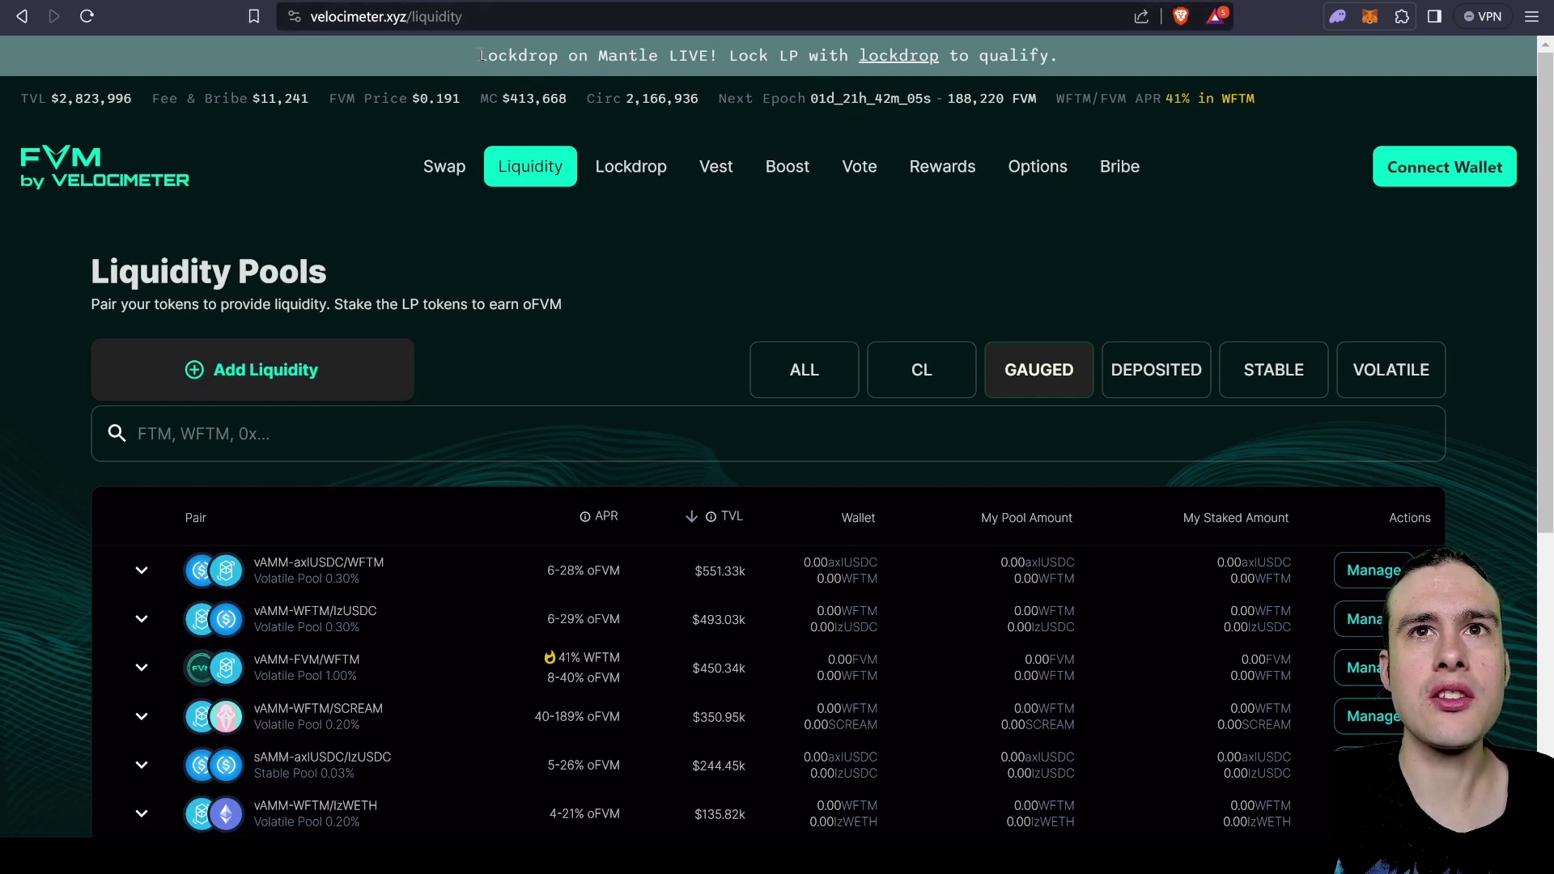
{"action": "left_click_drag", "start_coordinate": [482, 55], "coordinate": [861, 58]}
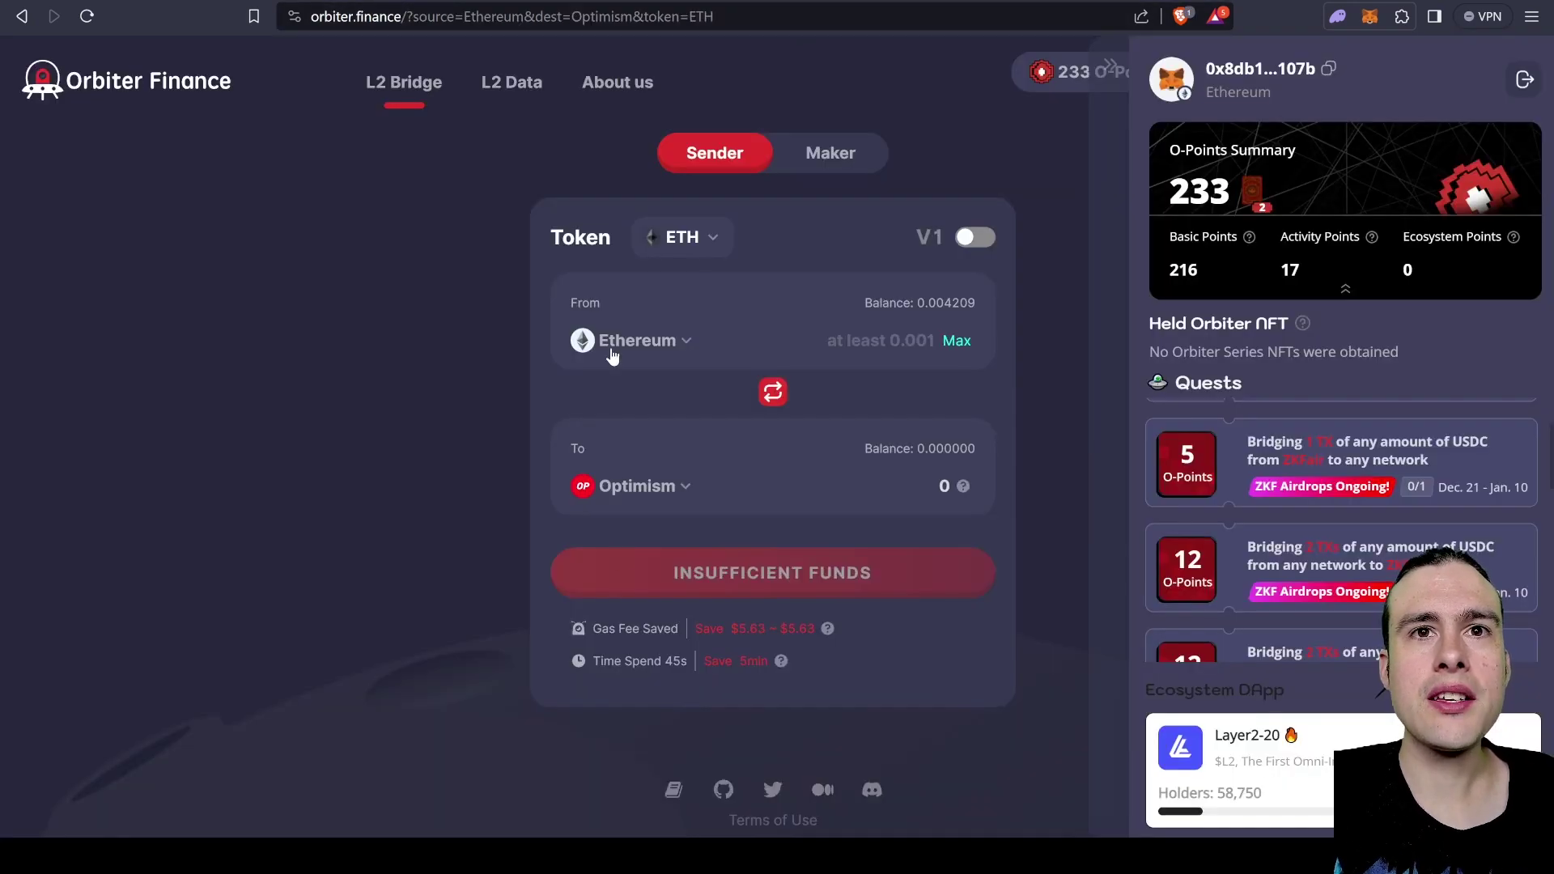
- Switch to Orbiter Finance and set the source chain of the ETH bridge transfer to Manta
{"action": "left_click", "coordinate": [604, 333]}
{"action": "scroll", "coordinate": [688, 477], "scroll_direction": "down", "scroll_amount": 3}
{"action": "scroll", "coordinate": [682, 463], "scroll_direction": "up", "scroll_amount": 3}
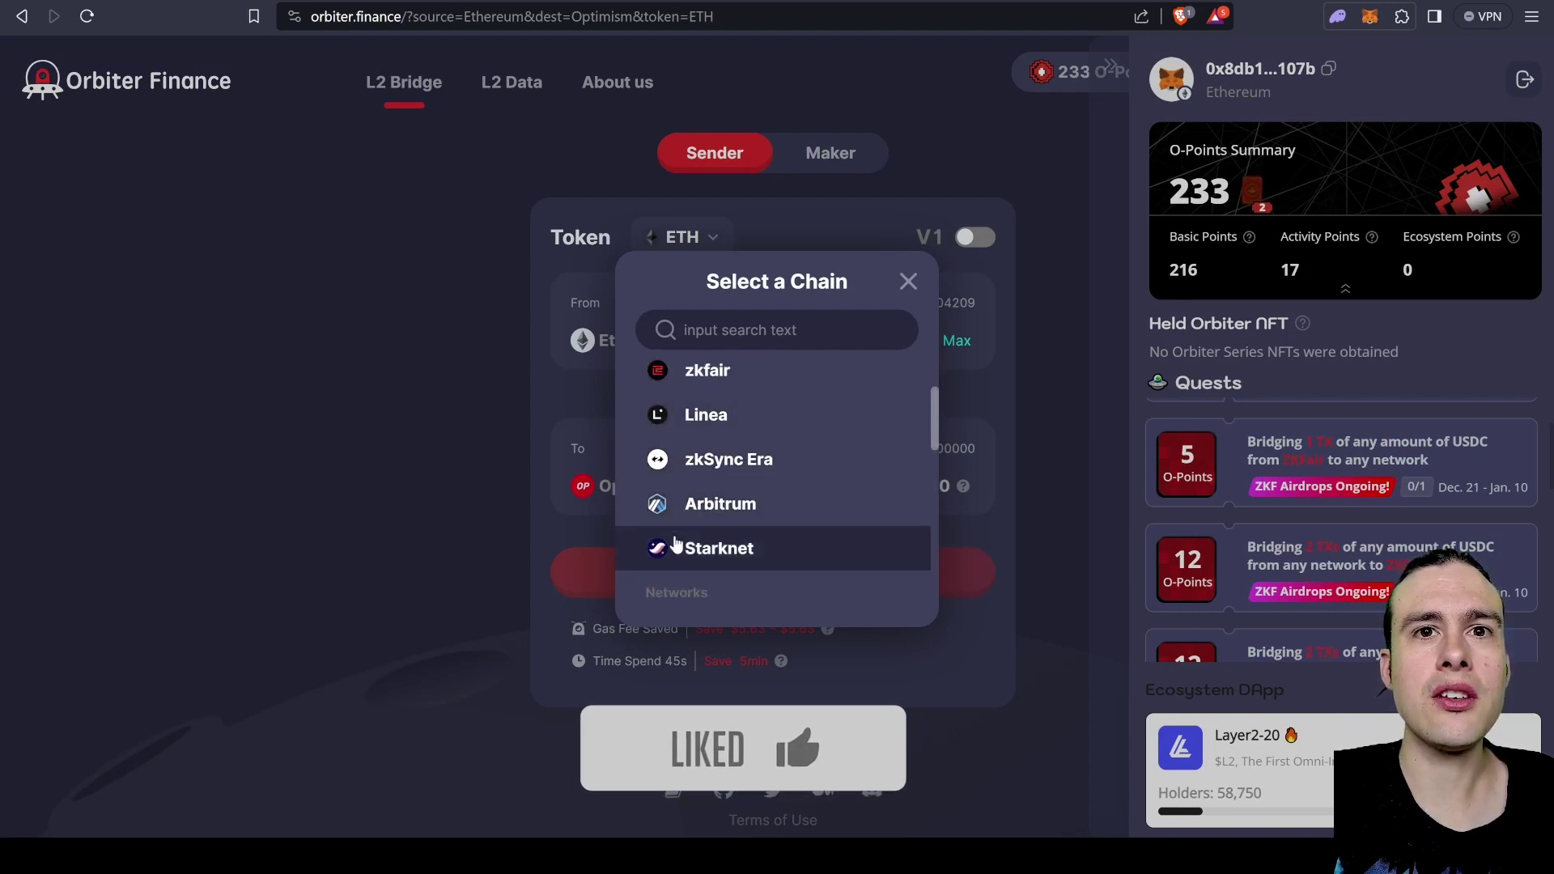
{"action": "scroll", "coordinate": [739, 443], "scroll_direction": "down", "scroll_amount": 5}
{"action": "scroll", "coordinate": [739, 441], "scroll_direction": "up", "scroll_amount": 2}
{"action": "scroll", "coordinate": [735, 442], "scroll_direction": "down", "scroll_amount": 4}
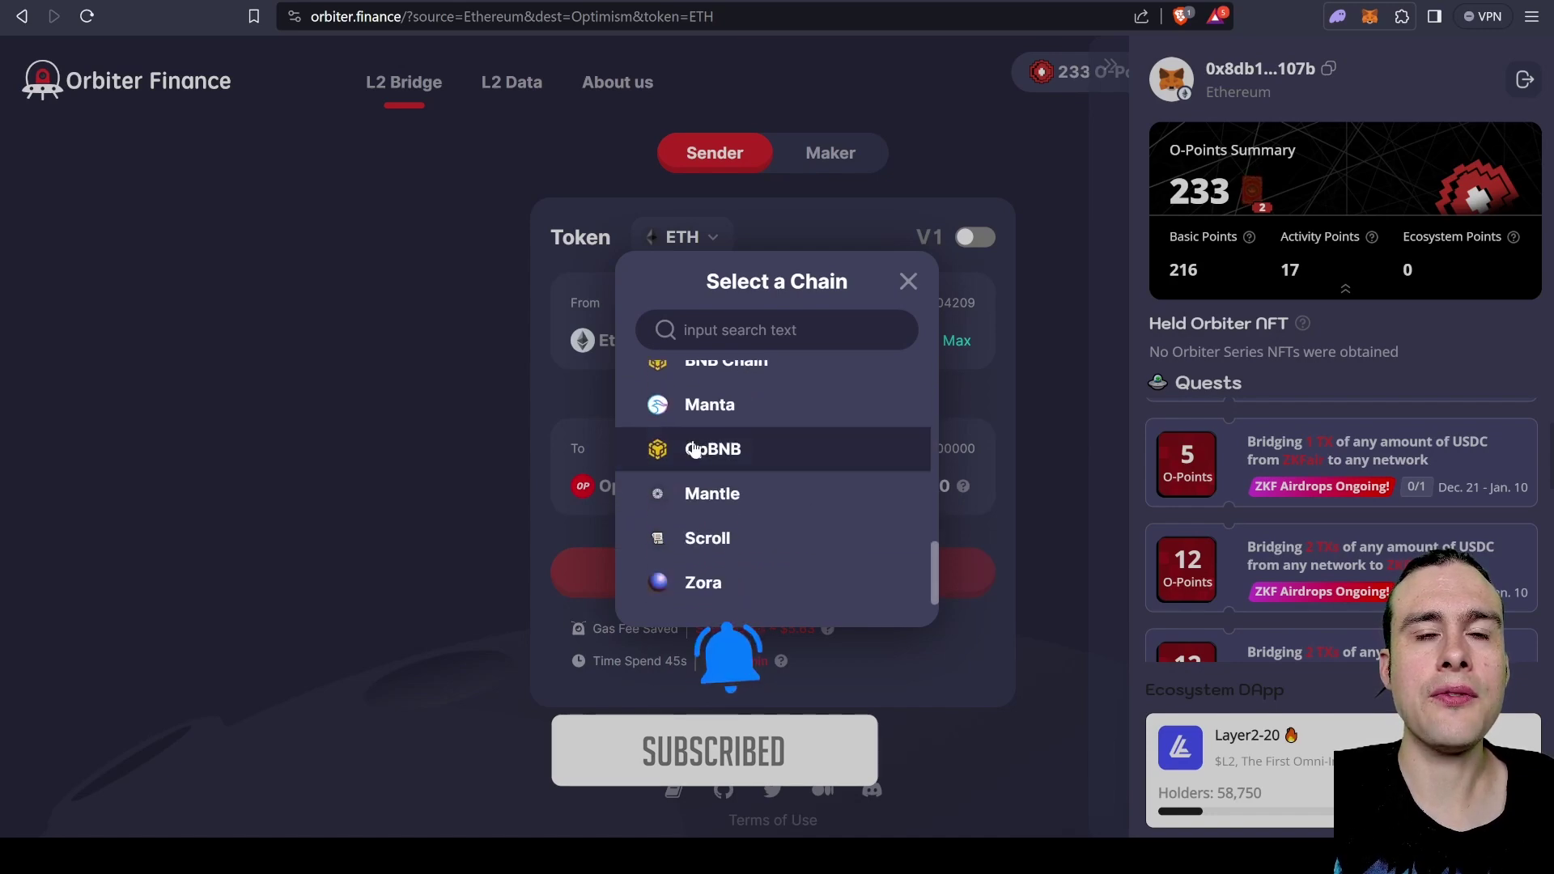
{"action": "scroll", "coordinate": [692, 452], "scroll_direction": "up", "scroll_amount": 2}
{"action": "left_click", "coordinate": [691, 507]}
- Set the destination chain of the ETH bridge transfer to Mantle
{"action": "left_click", "coordinate": [615, 480]}
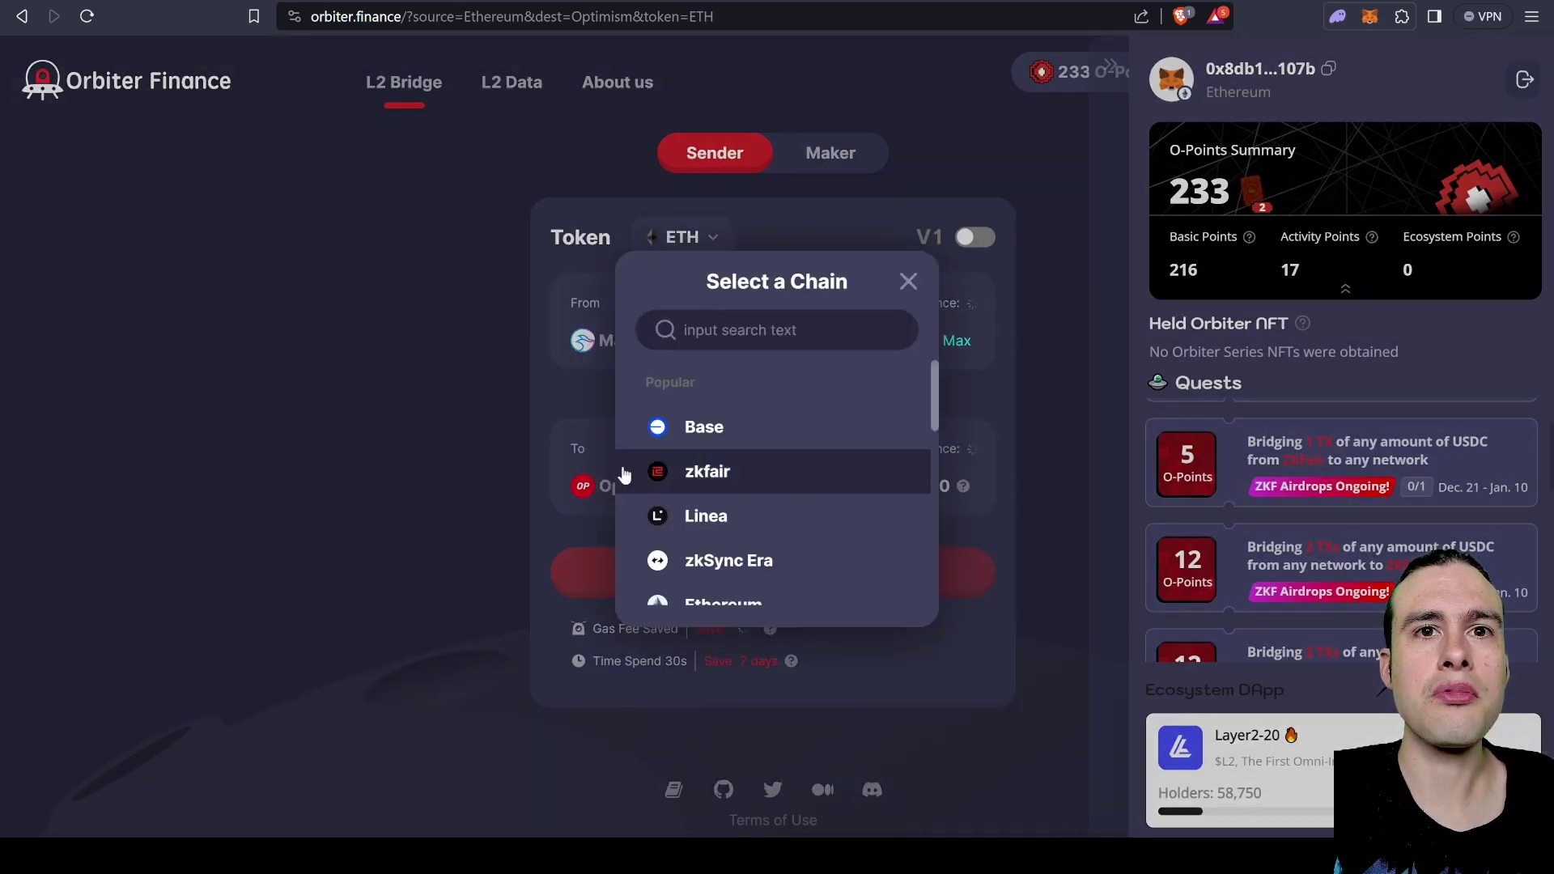
{"action": "scroll", "coordinate": [670, 477], "scroll_direction": "down", "scroll_amount": 8}
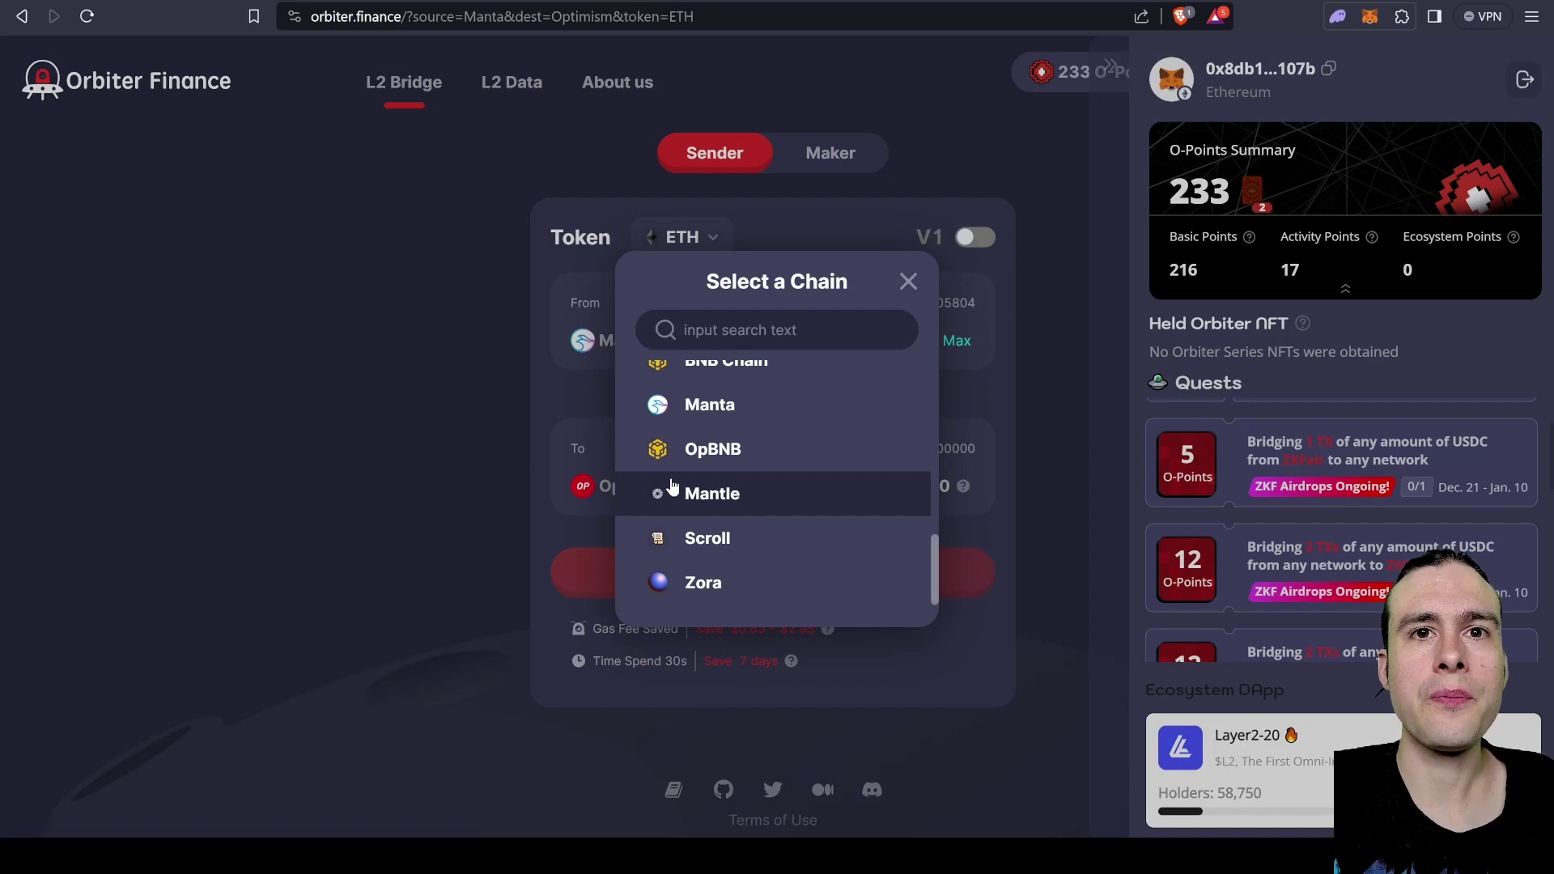
{"action": "left_click", "coordinate": [673, 490]}
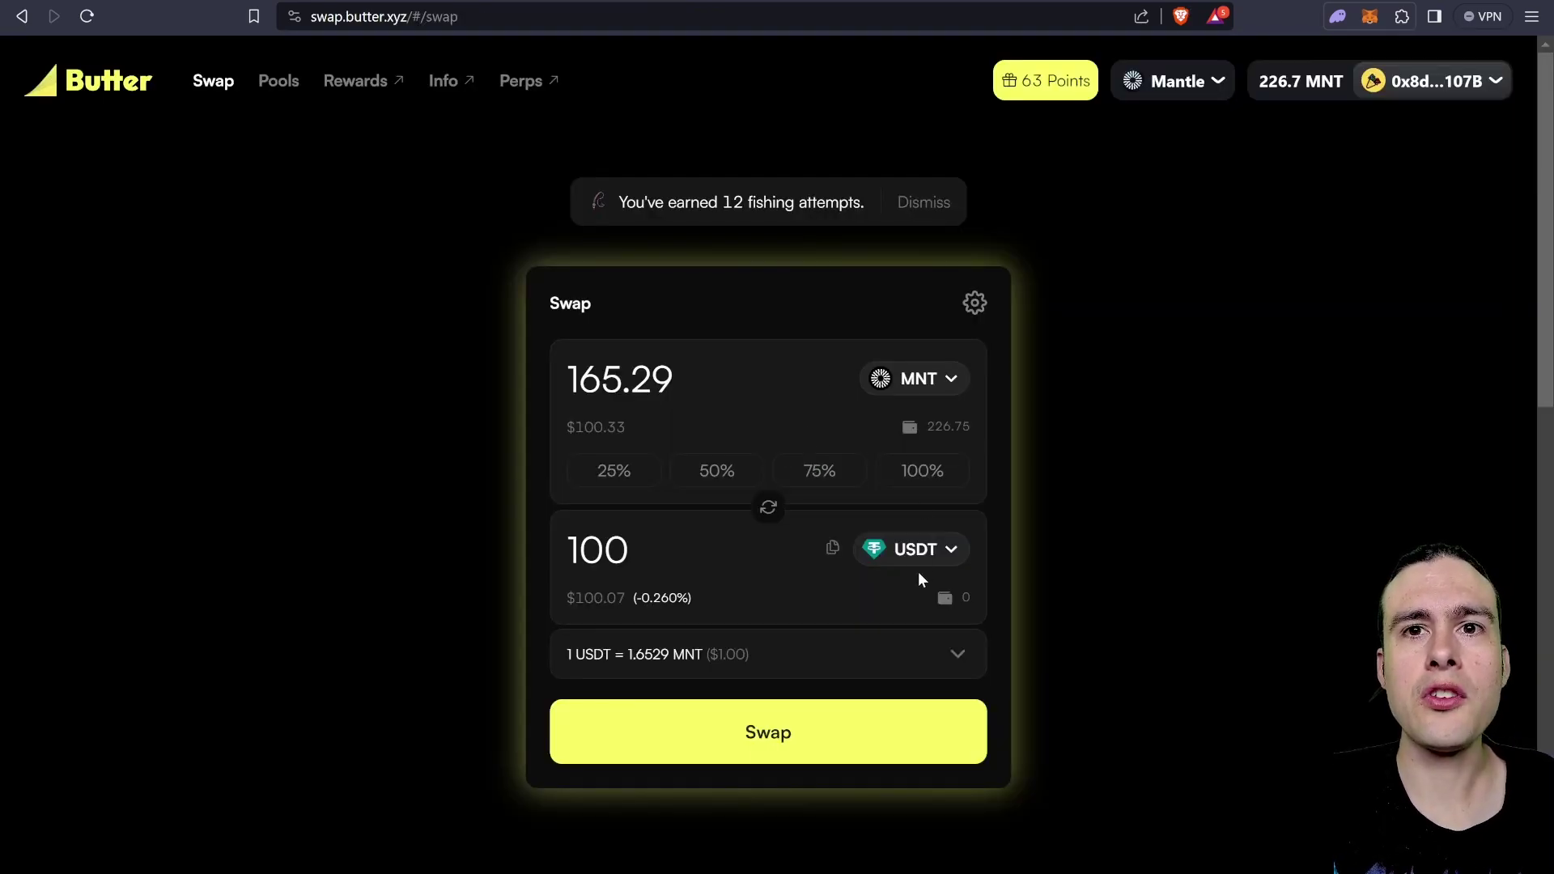
- Switch to Butter, choose Mantle Staked ETH (mETH) as the token to receive for MNT, and review the swap quote
{"action": "left_click", "coordinate": [931, 550]}
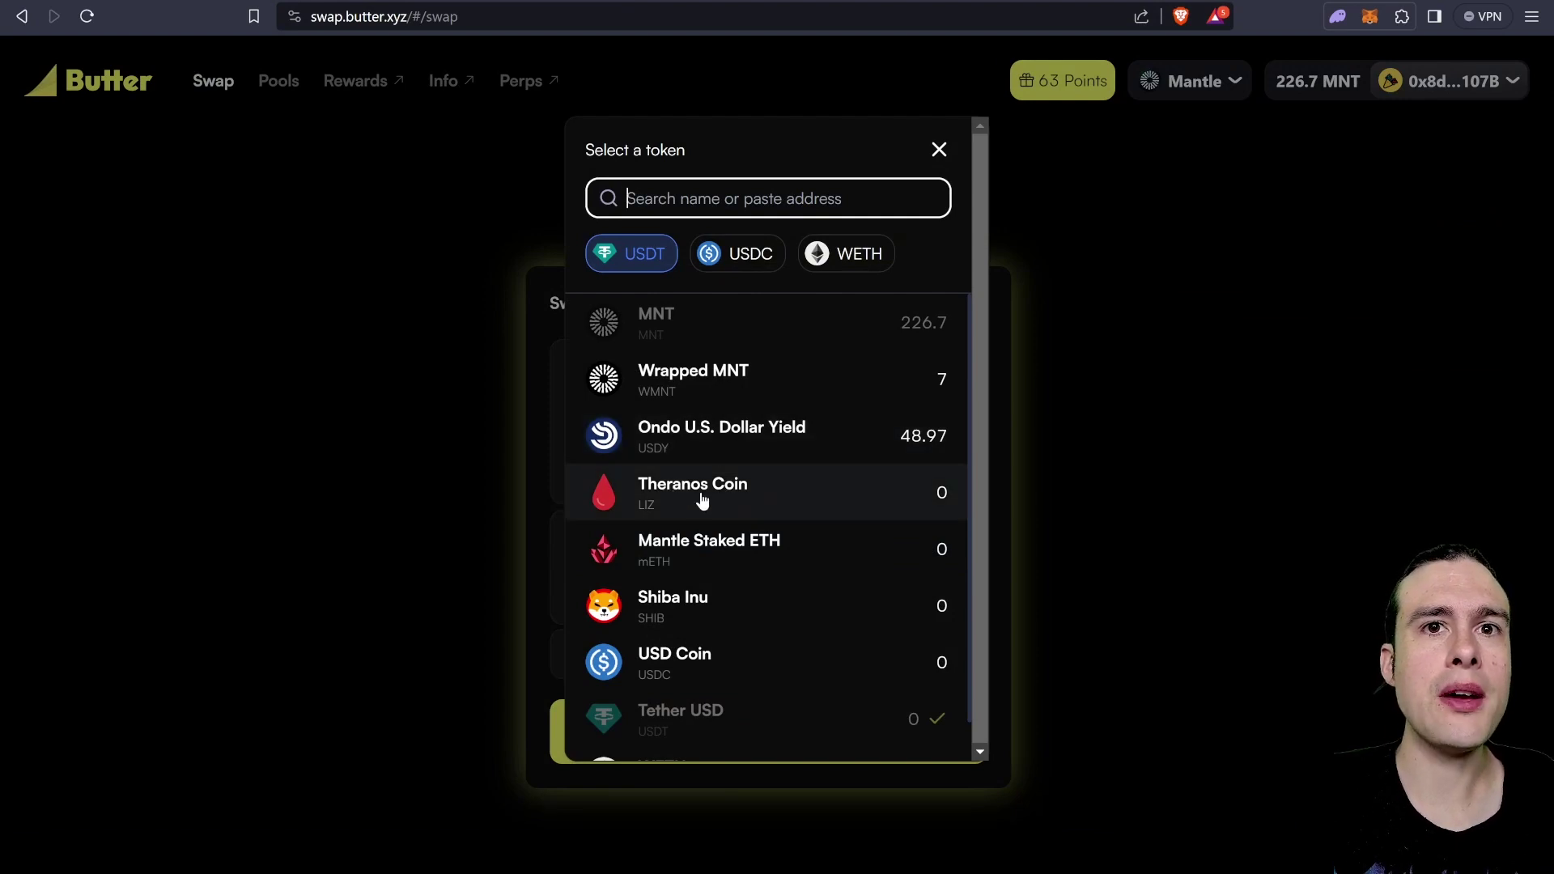
{"action": "left_click", "coordinate": [712, 548]}
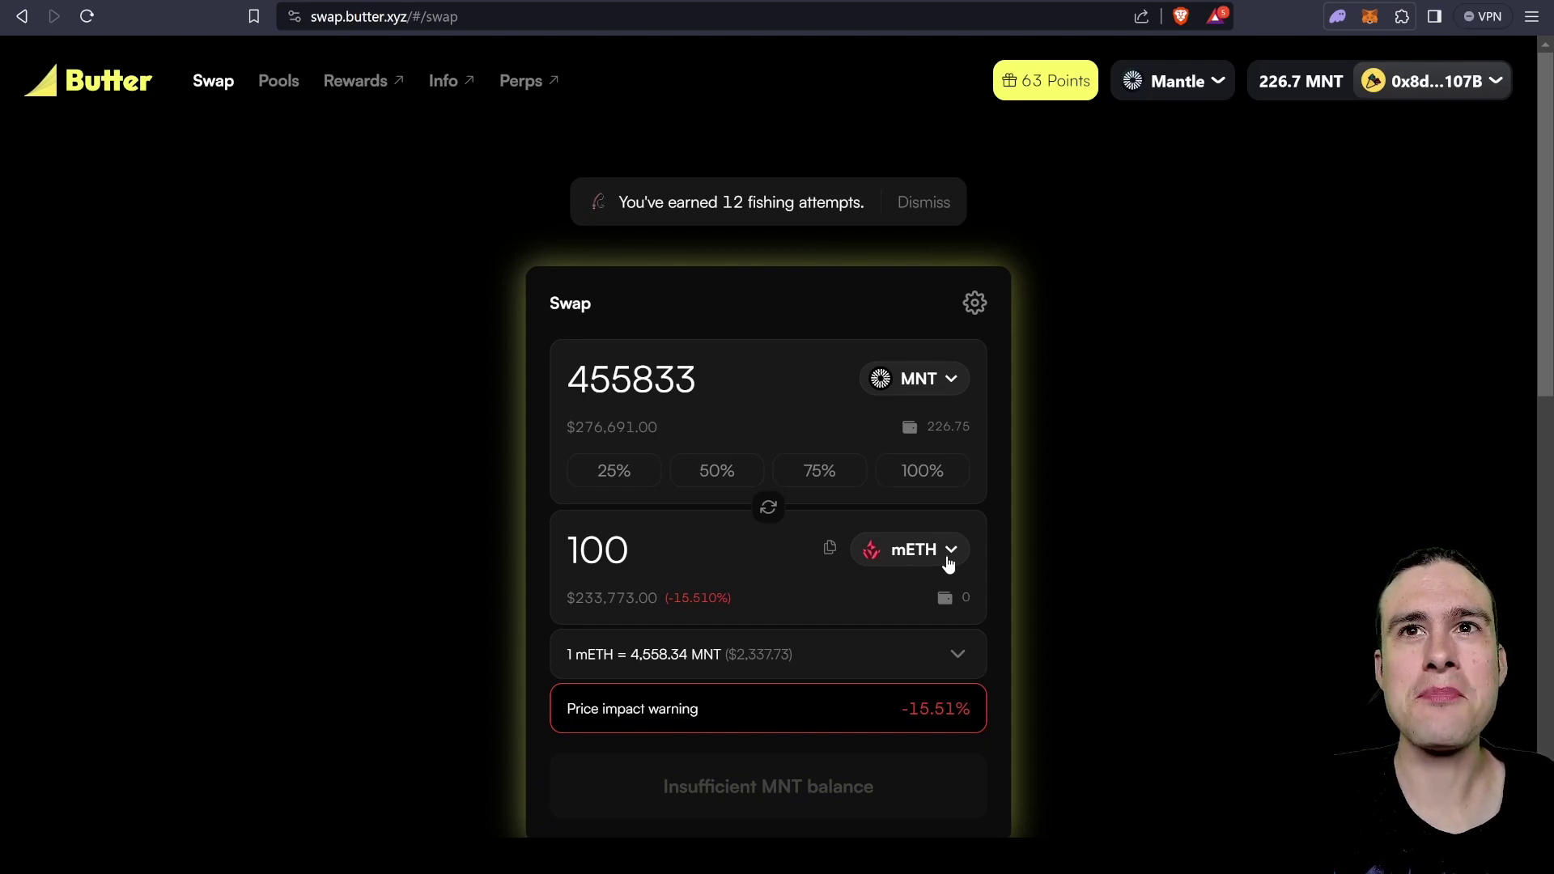
{"action": "scroll", "coordinate": [949, 563], "scroll_direction": "down", "scroll_amount": 3}
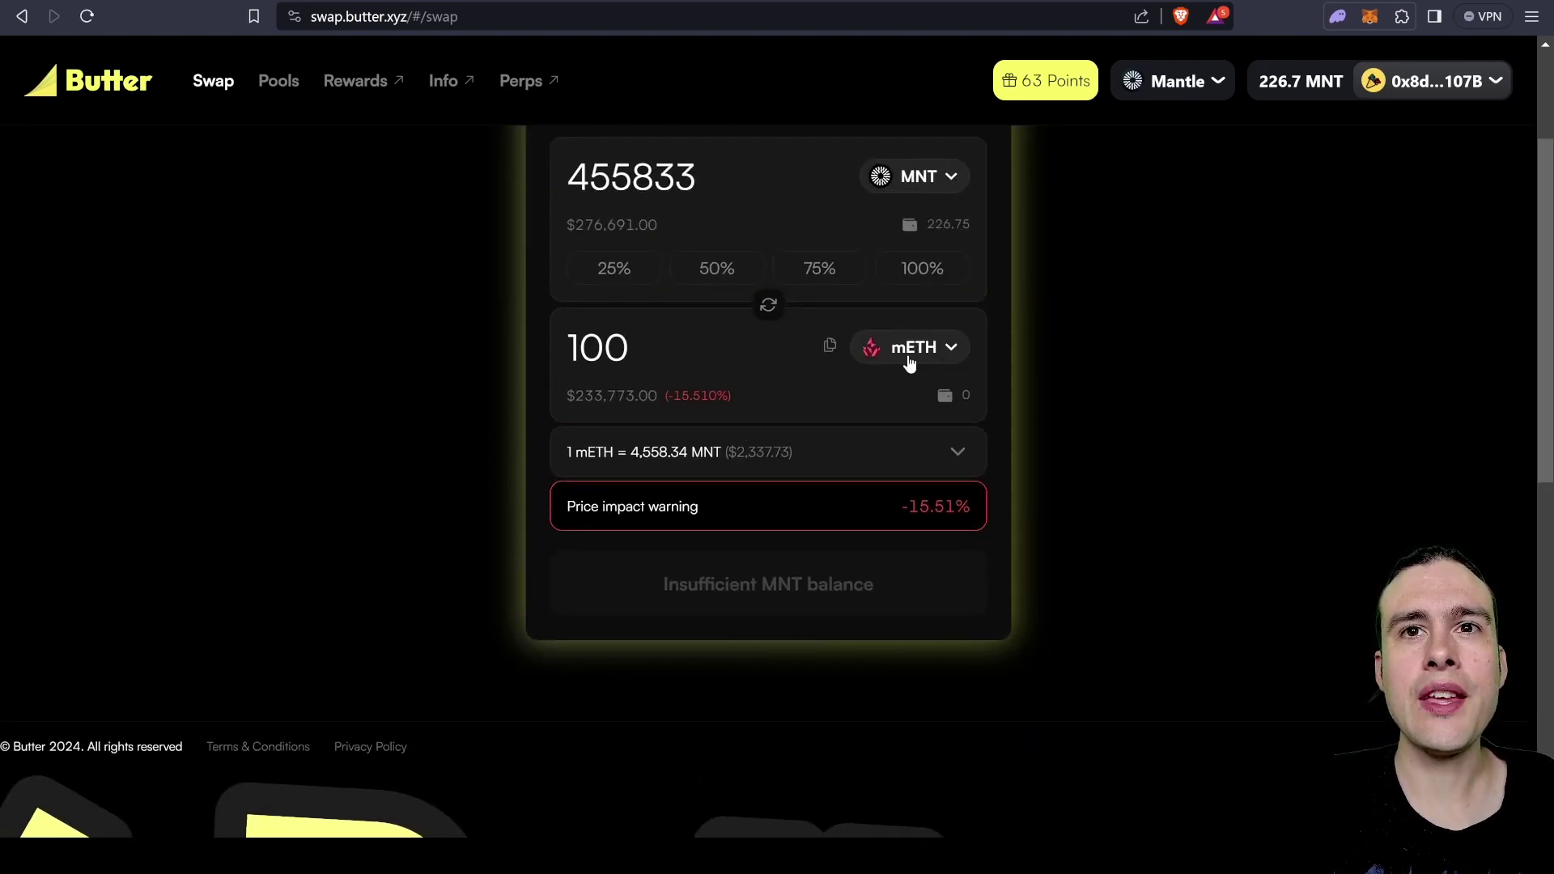
{"action": "scroll", "coordinate": [911, 354], "scroll_direction": "up", "scroll_amount": 2}
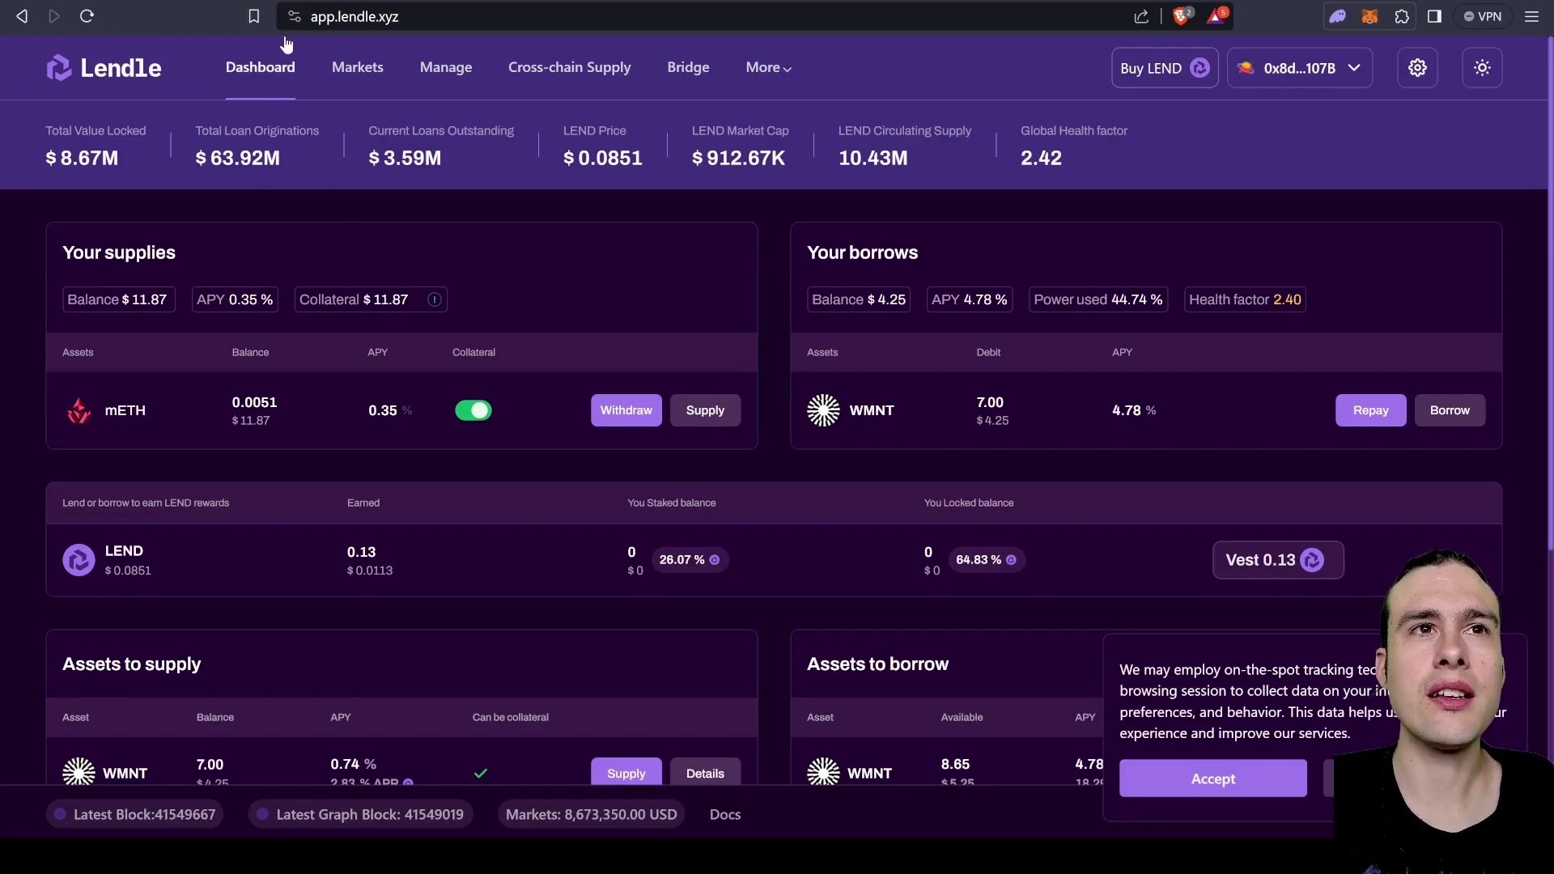
- Switch to Lendle and examine the mETH row under Assets to supply, highlighting its staking APY, reward APR and supply APY
{"action": "scroll", "coordinate": [191, 416], "scroll_direction": "down", "scroll_amount": 5}
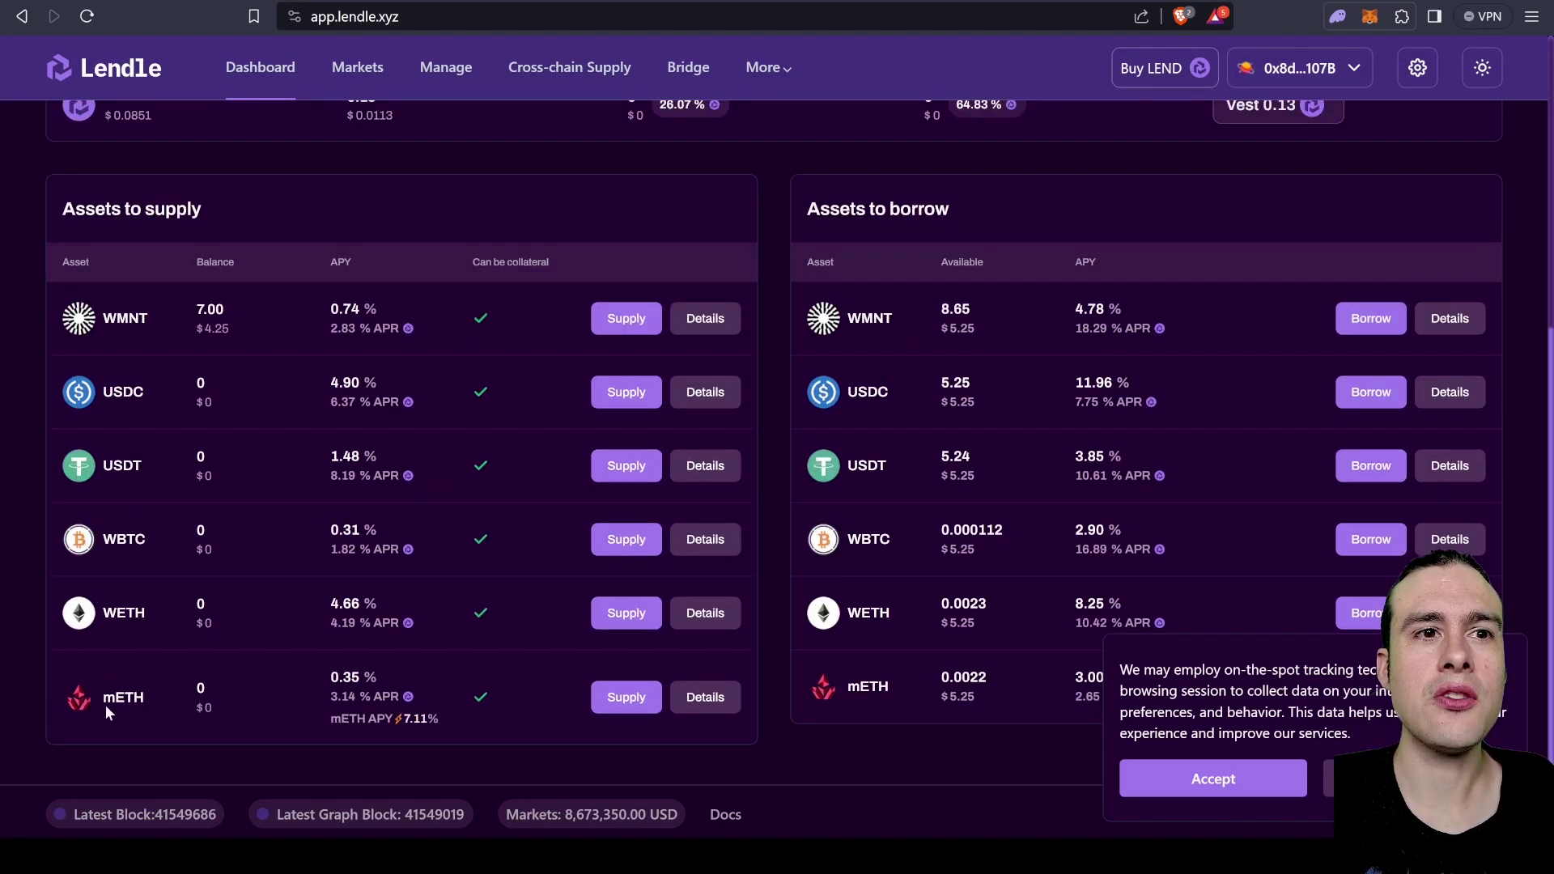
{"action": "left_click_drag", "start_coordinate": [338, 727], "coordinate": [435, 722]}
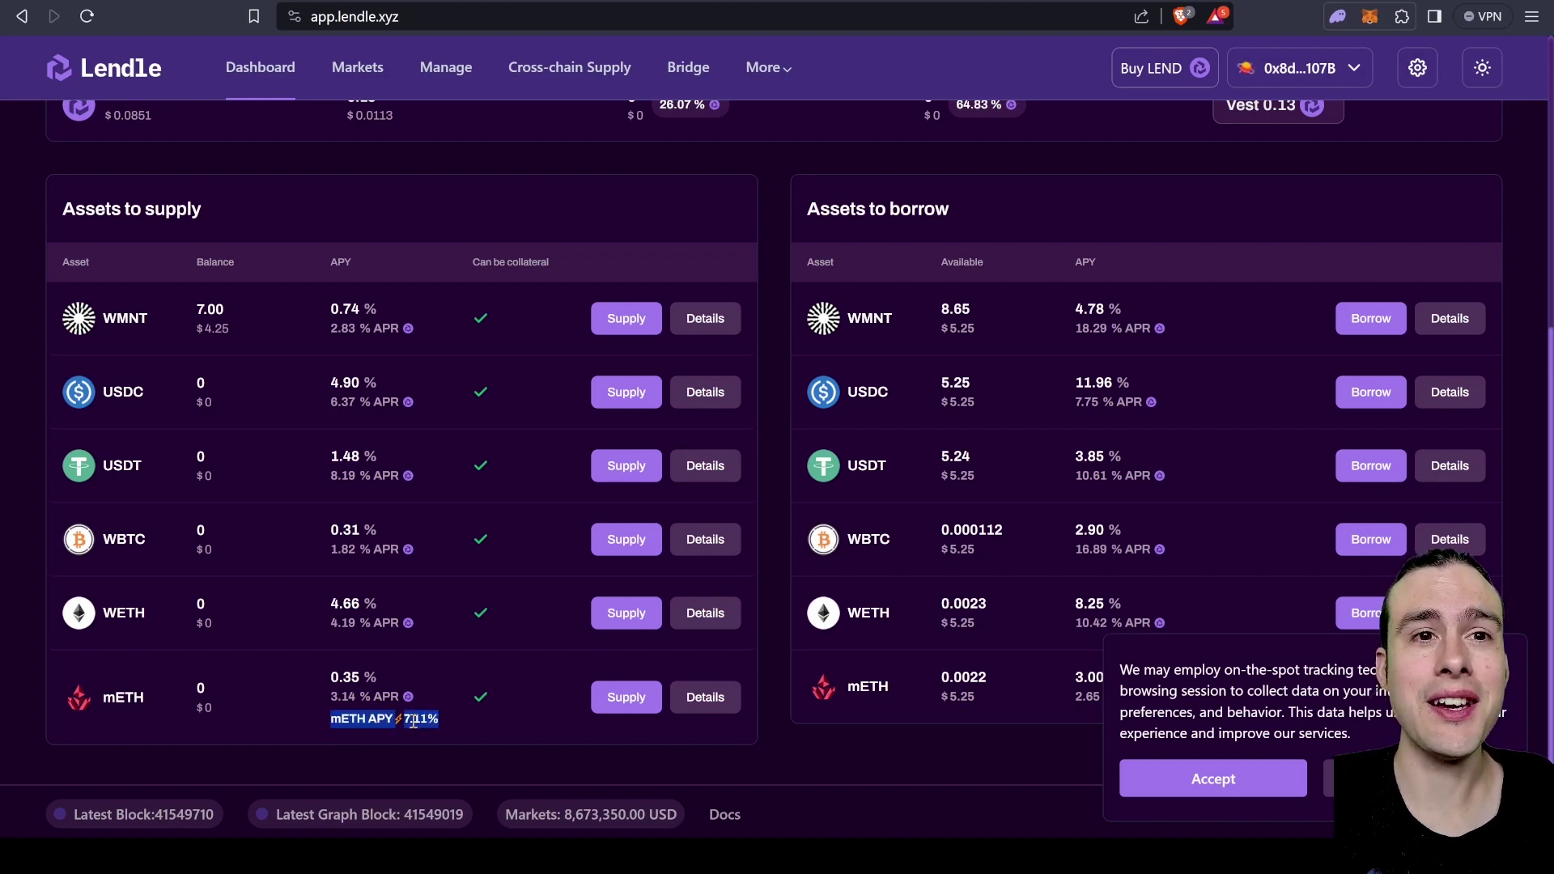
{"action": "left_click_drag", "start_coordinate": [329, 695], "coordinate": [380, 701]}
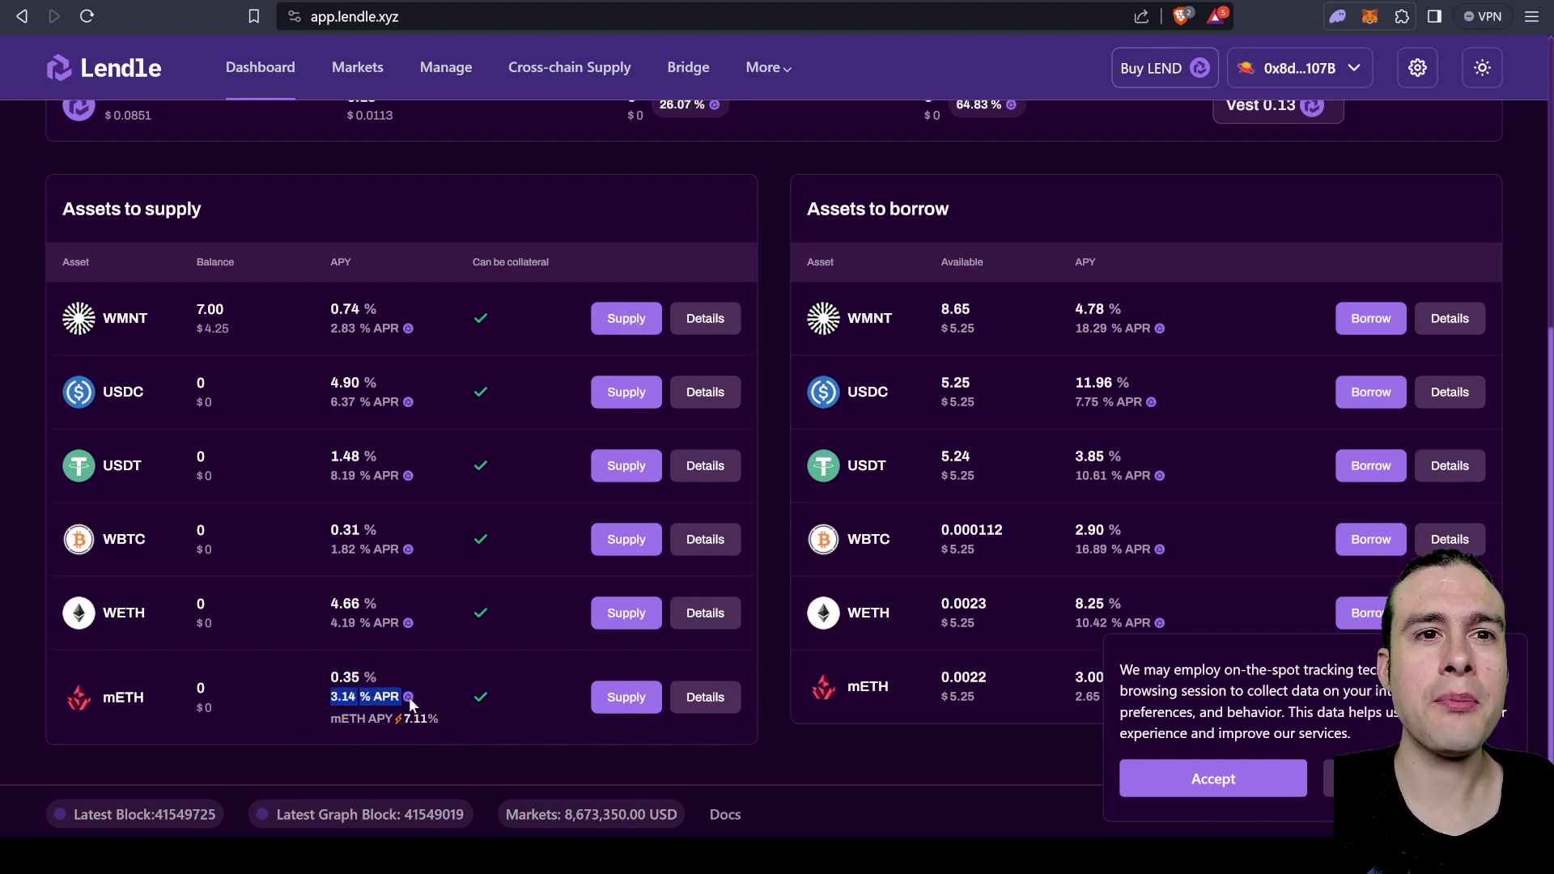
{"action": "left_click", "coordinate": [334, 693]}
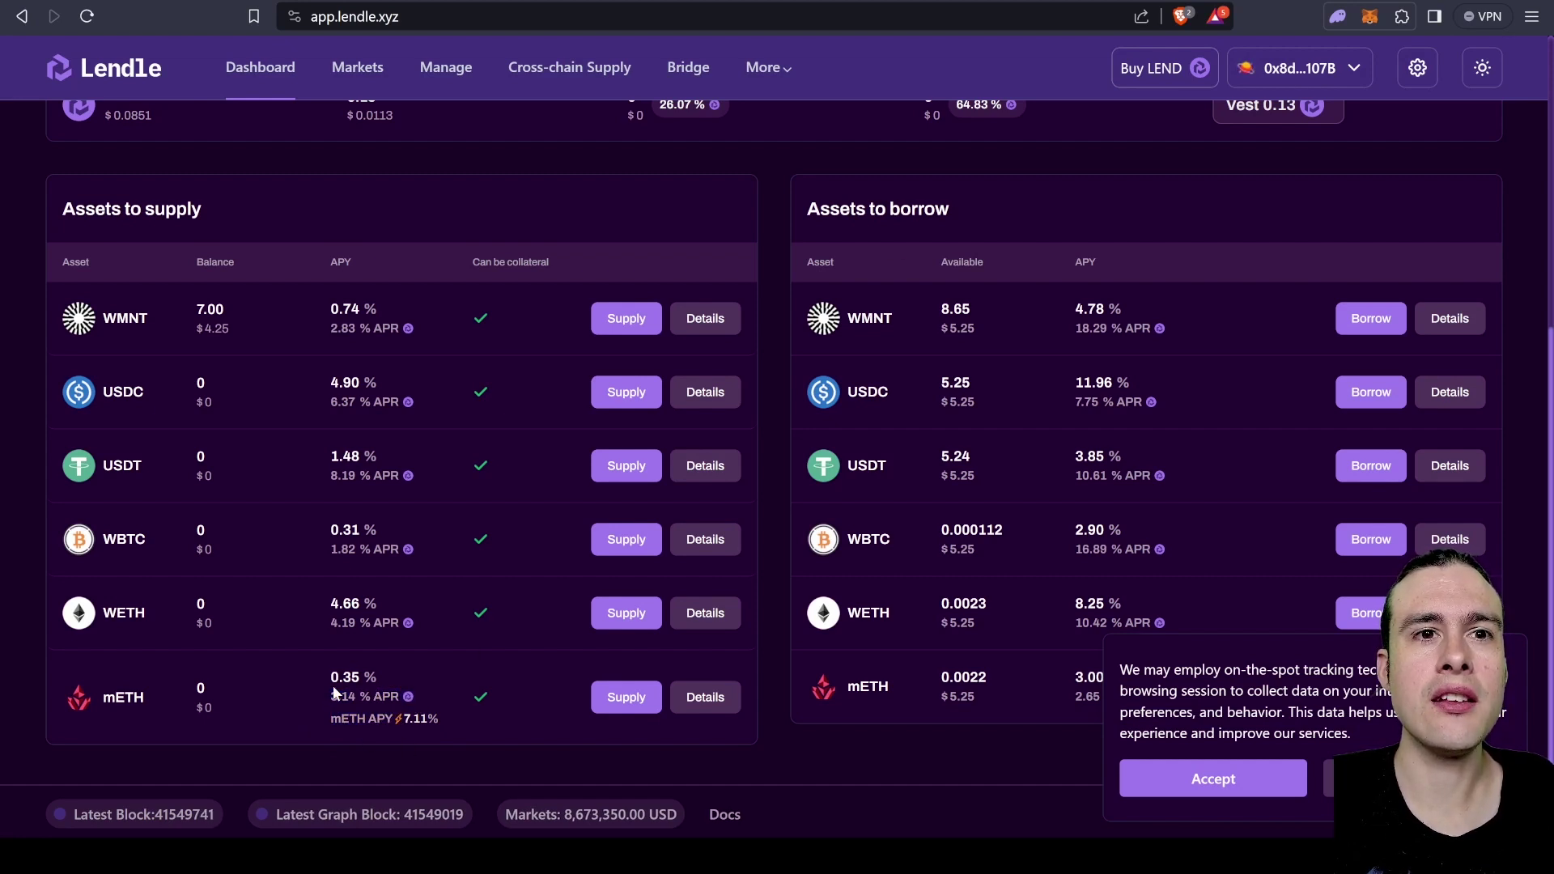
{"action": "double_click", "coordinate": [332, 679]}
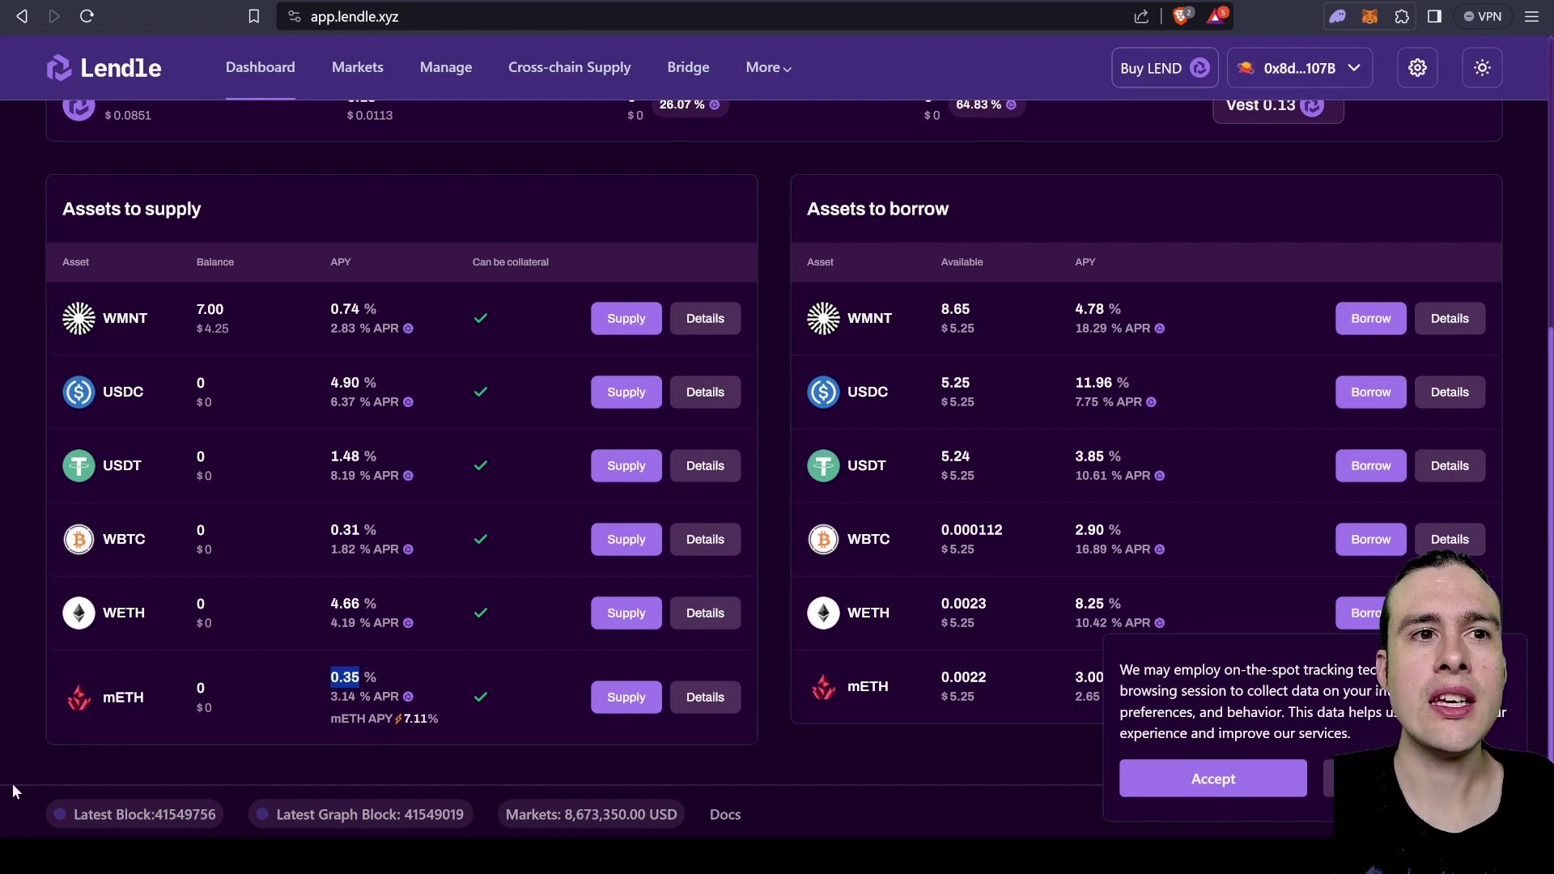
- Switch to the LEND/WMNT pair on DEX Screener and set its price chart to the daily interval
{"action": "scroll", "coordinate": [361, 654], "scroll_direction": "up", "scroll_amount": 4}
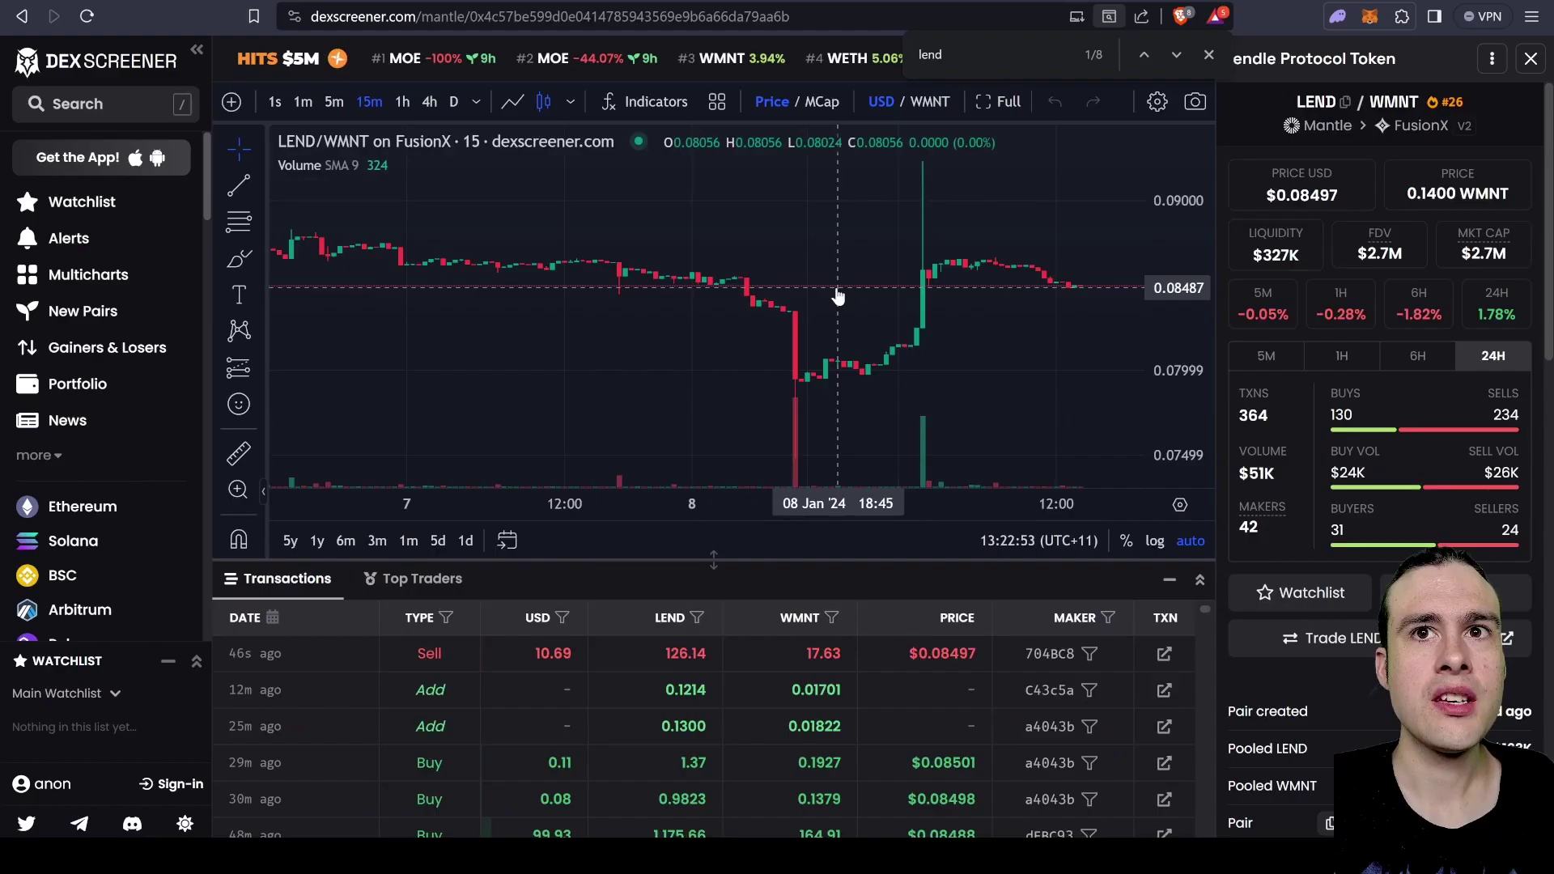
{"action": "scroll", "coordinate": [838, 297], "scroll_direction": "down", "scroll_amount": 5}
{"action": "scroll", "coordinate": [838, 297], "scroll_direction": "down", "scroll_amount": 5}
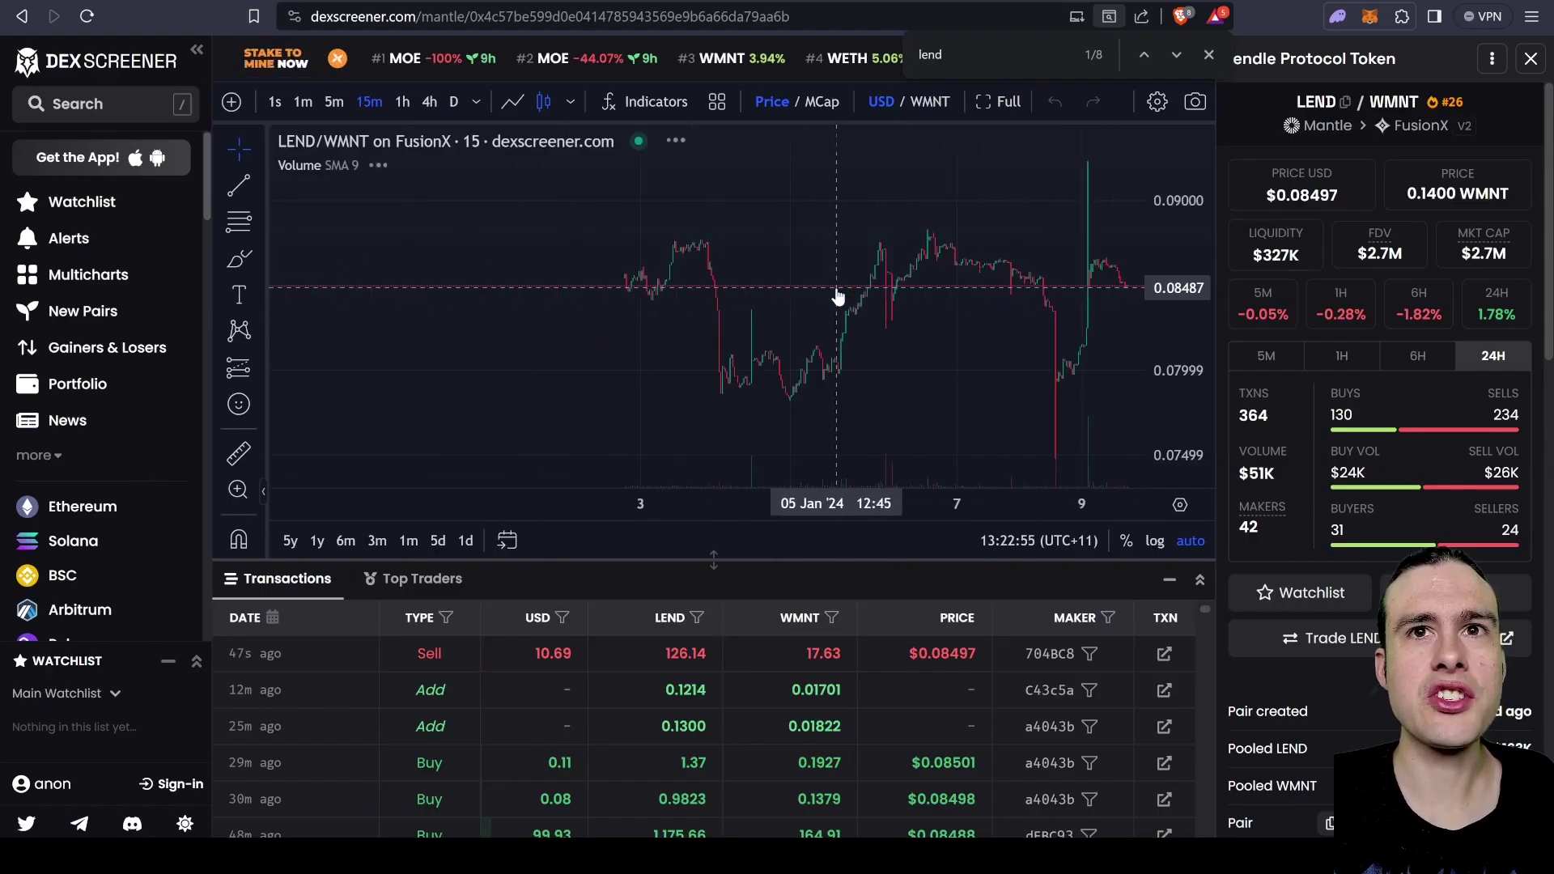
{"action": "left_click", "coordinate": [456, 104]}
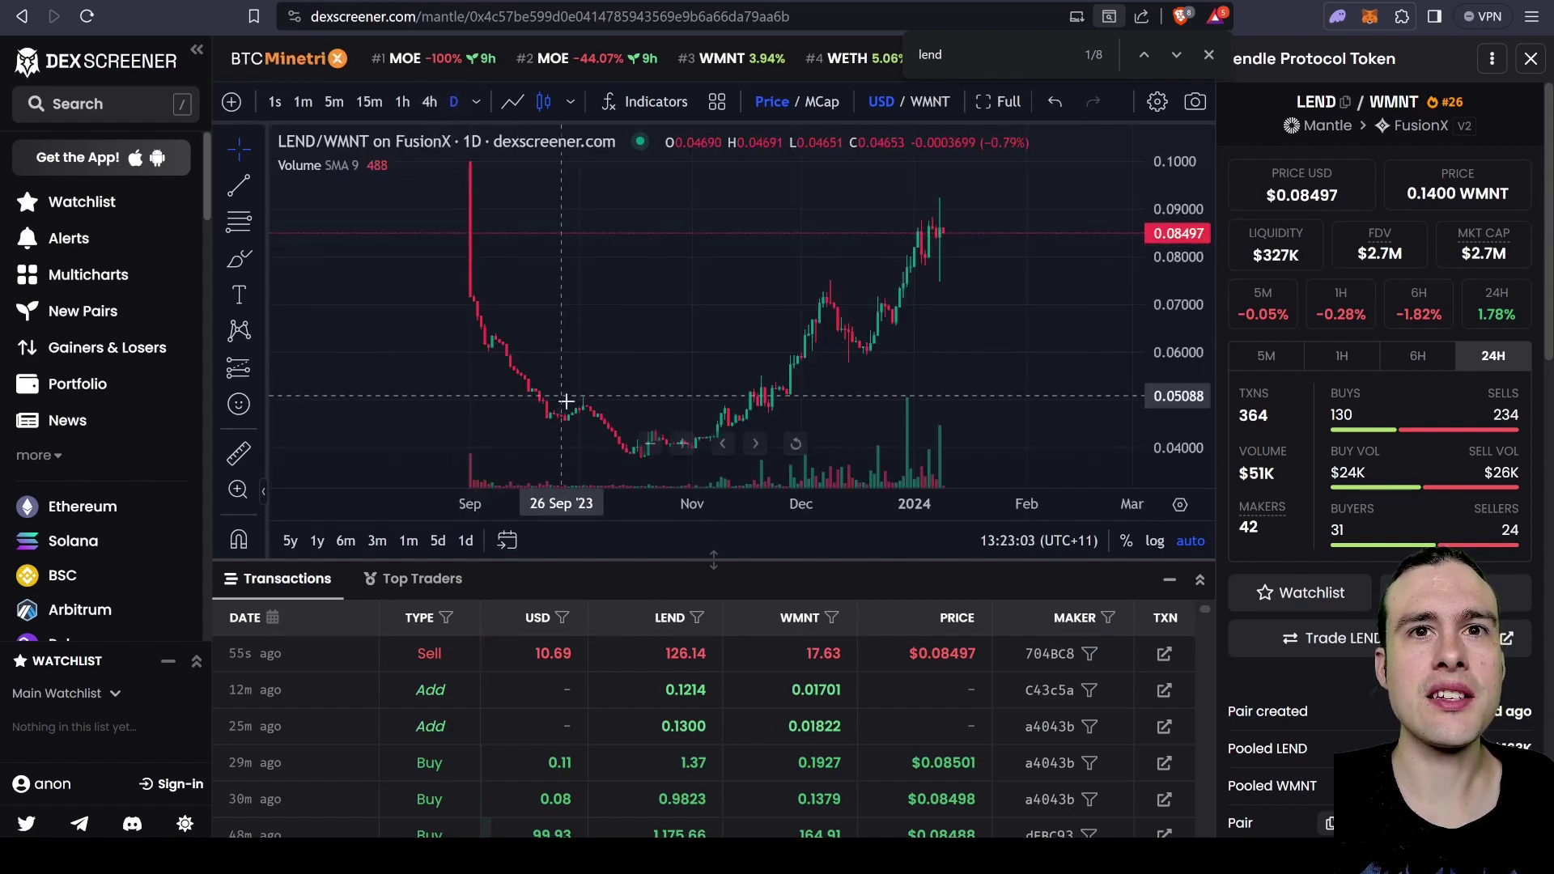
- Measure LEND's price rise from early November to January and examine its trend on the daily Heikin Ashi chart with SuperTrend
{"action": "left_click", "coordinate": [707, 422], "text": "shift"}
{"action": "left_click", "coordinate": [941, 221]}
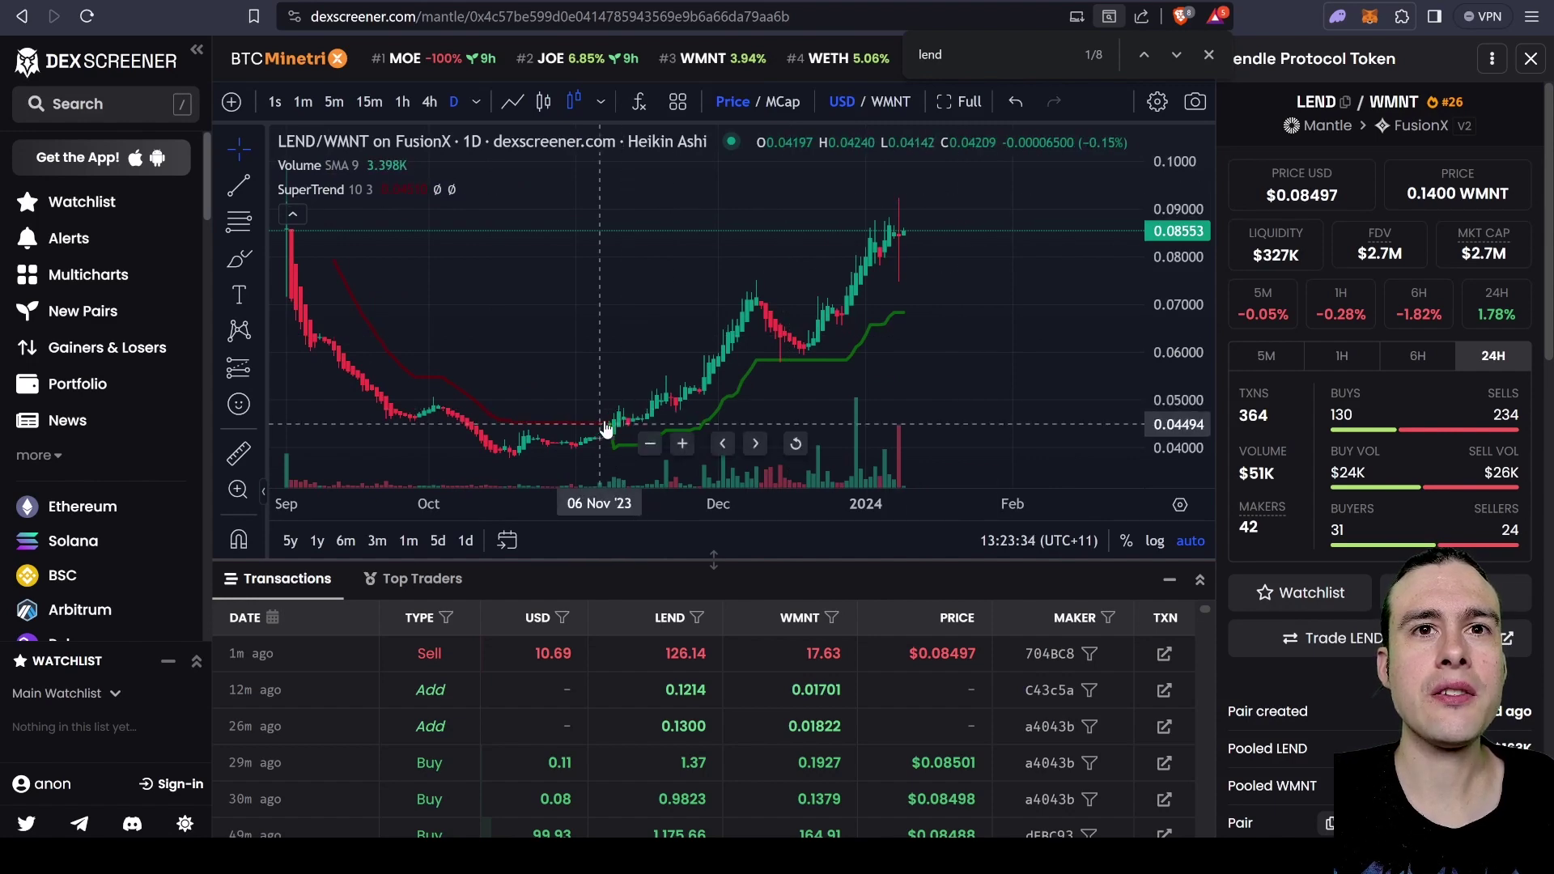
{"action": "scroll", "coordinate": [557, 316], "scroll_direction": "up", "scroll_amount": 2}
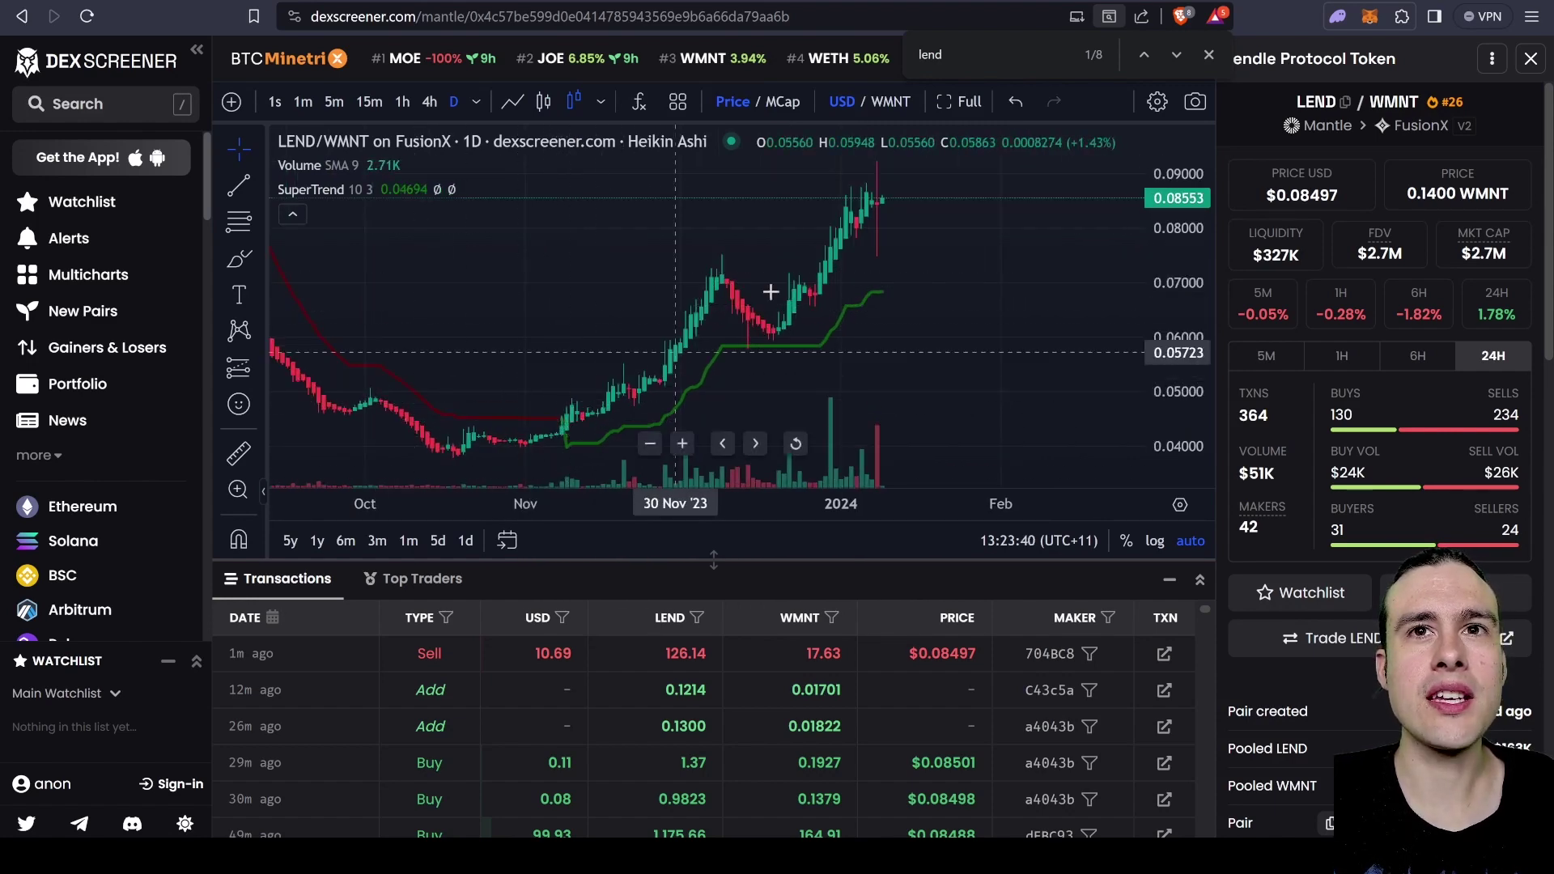
{"action": "left_click_drag", "start_coordinate": [891, 185], "coordinate": [798, 302]}
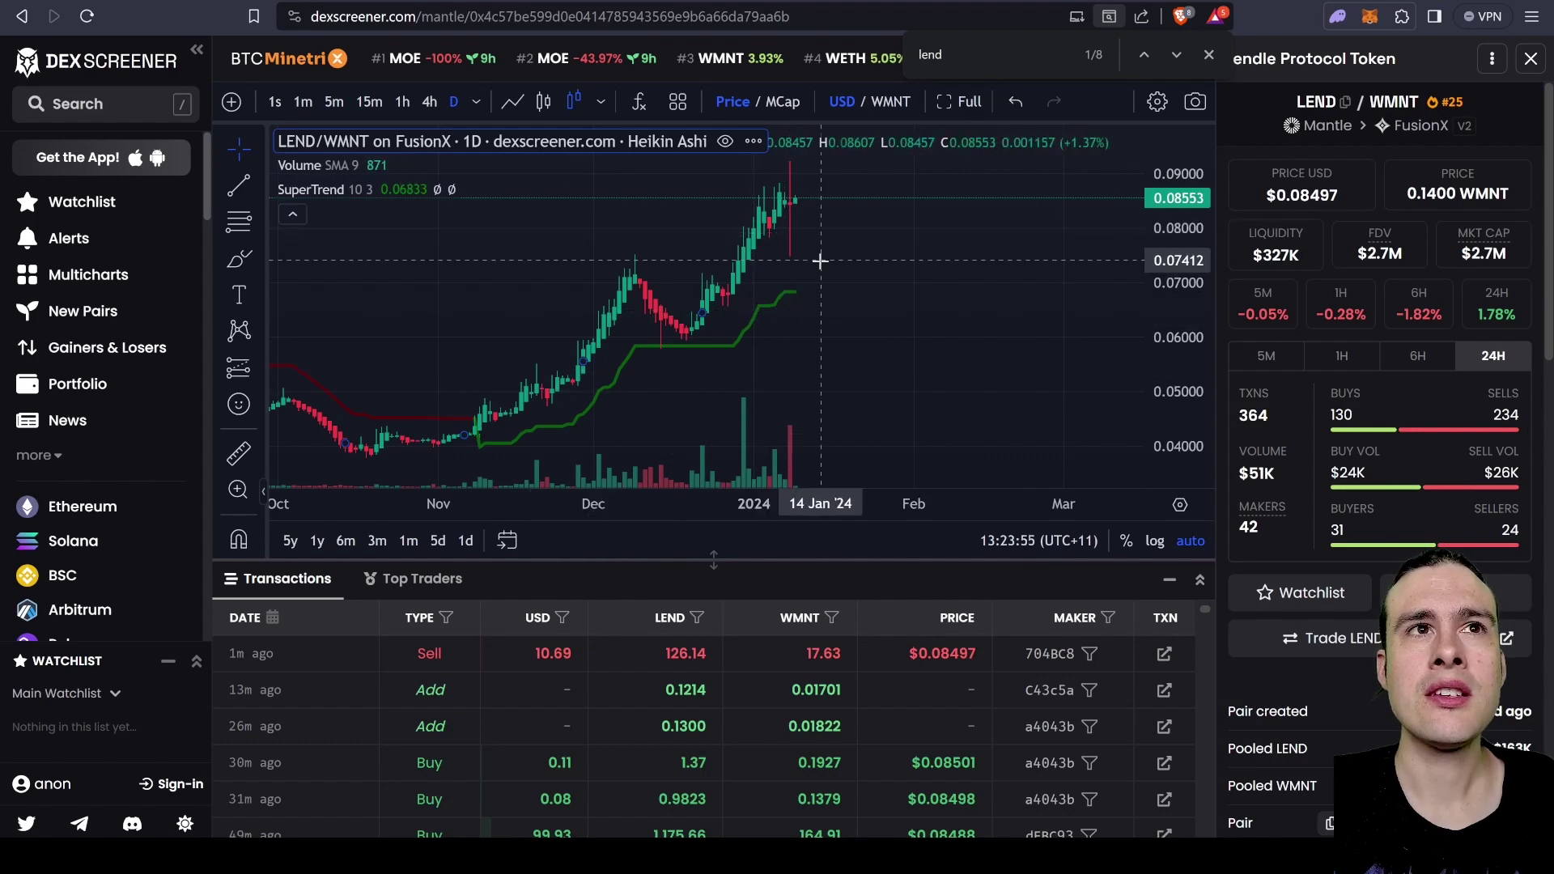
{"action": "scroll", "coordinate": [502, 336], "scroll_direction": "down", "scroll_amount": 3}
{"action": "scroll", "coordinate": [607, 340], "scroll_direction": "up", "scroll_amount": 3}
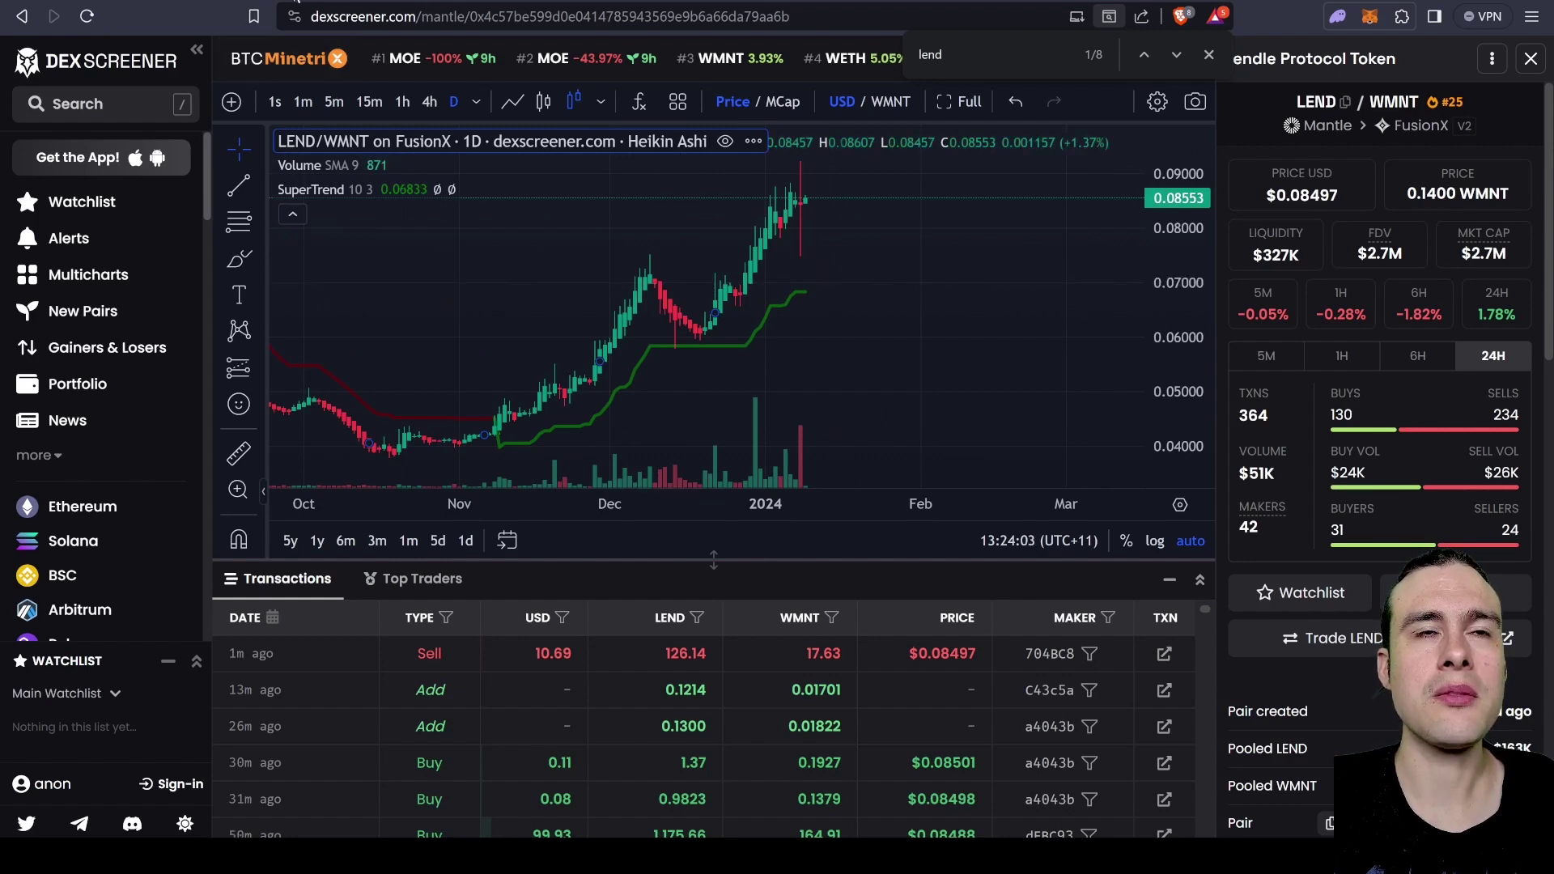
{"action": "scroll", "coordinate": [834, 308], "scroll_direction": "down", "scroll_amount": 2}
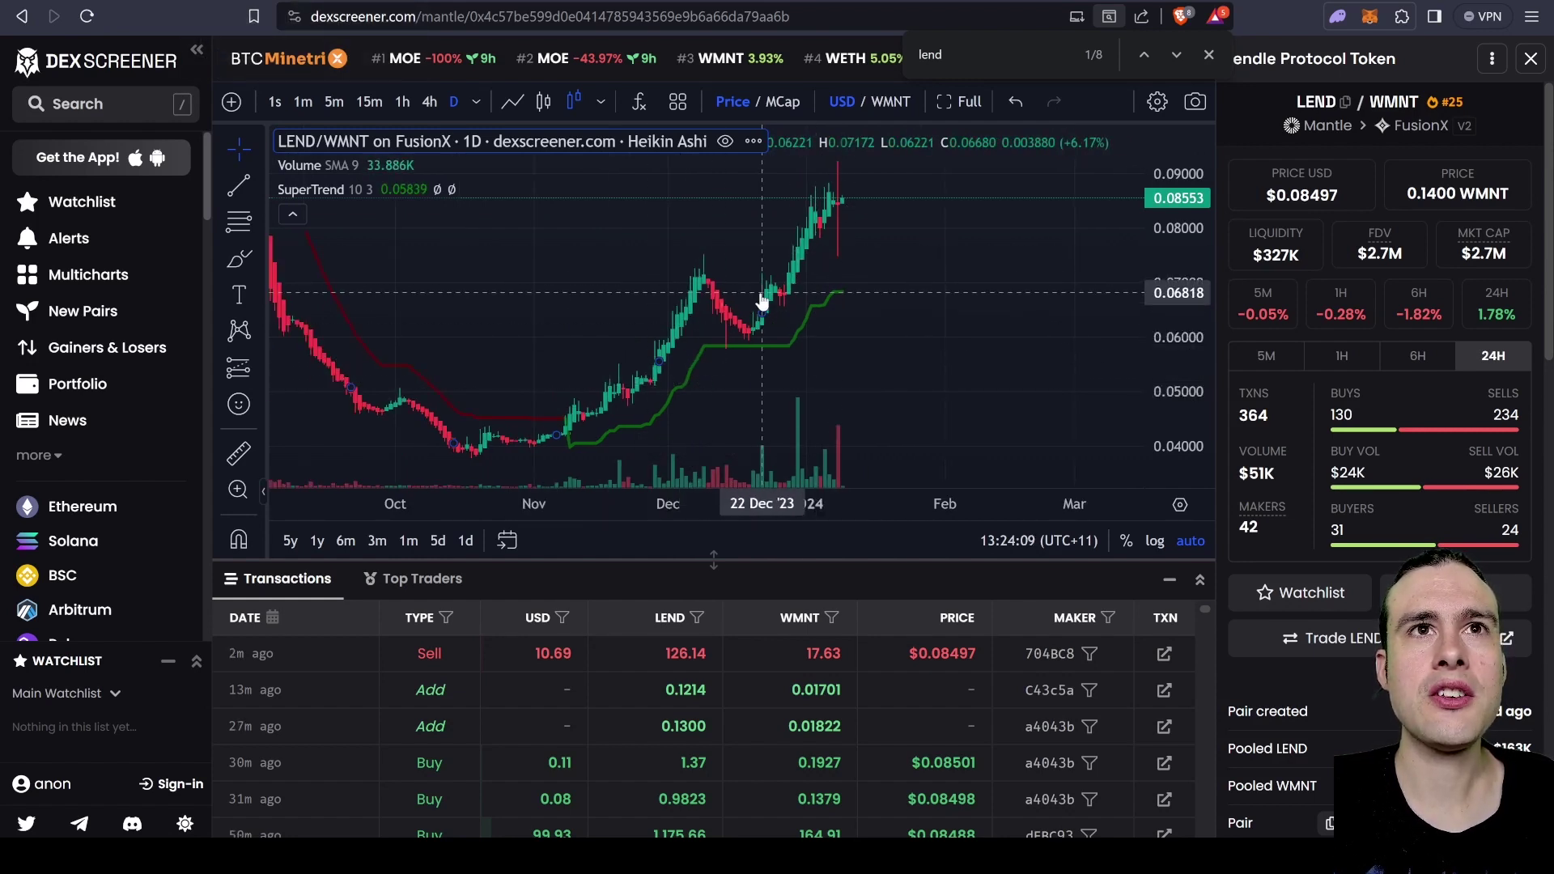
- Switch to Lendle's Manage page and review the unlocked, vesting and expired locked LEND sections
{"action": "left_click", "coordinate": [132, 2]}
{"action": "scroll", "coordinate": [897, 410], "scroll_direction": "down", "scroll_amount": 8}
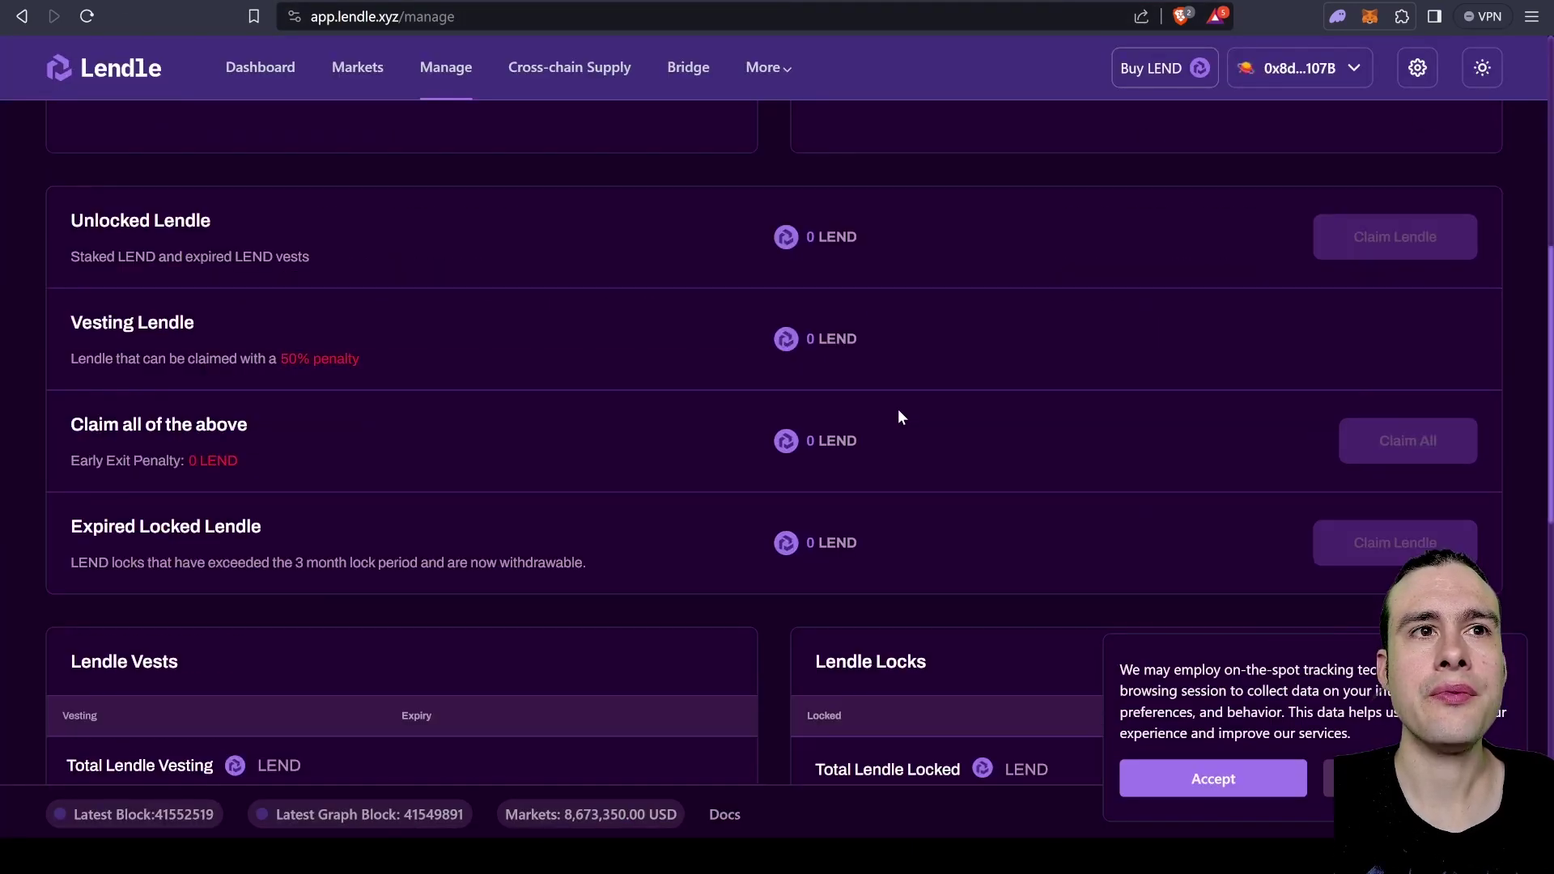
{"action": "scroll", "coordinate": [896, 409], "scroll_direction": "up", "scroll_amount": 8}
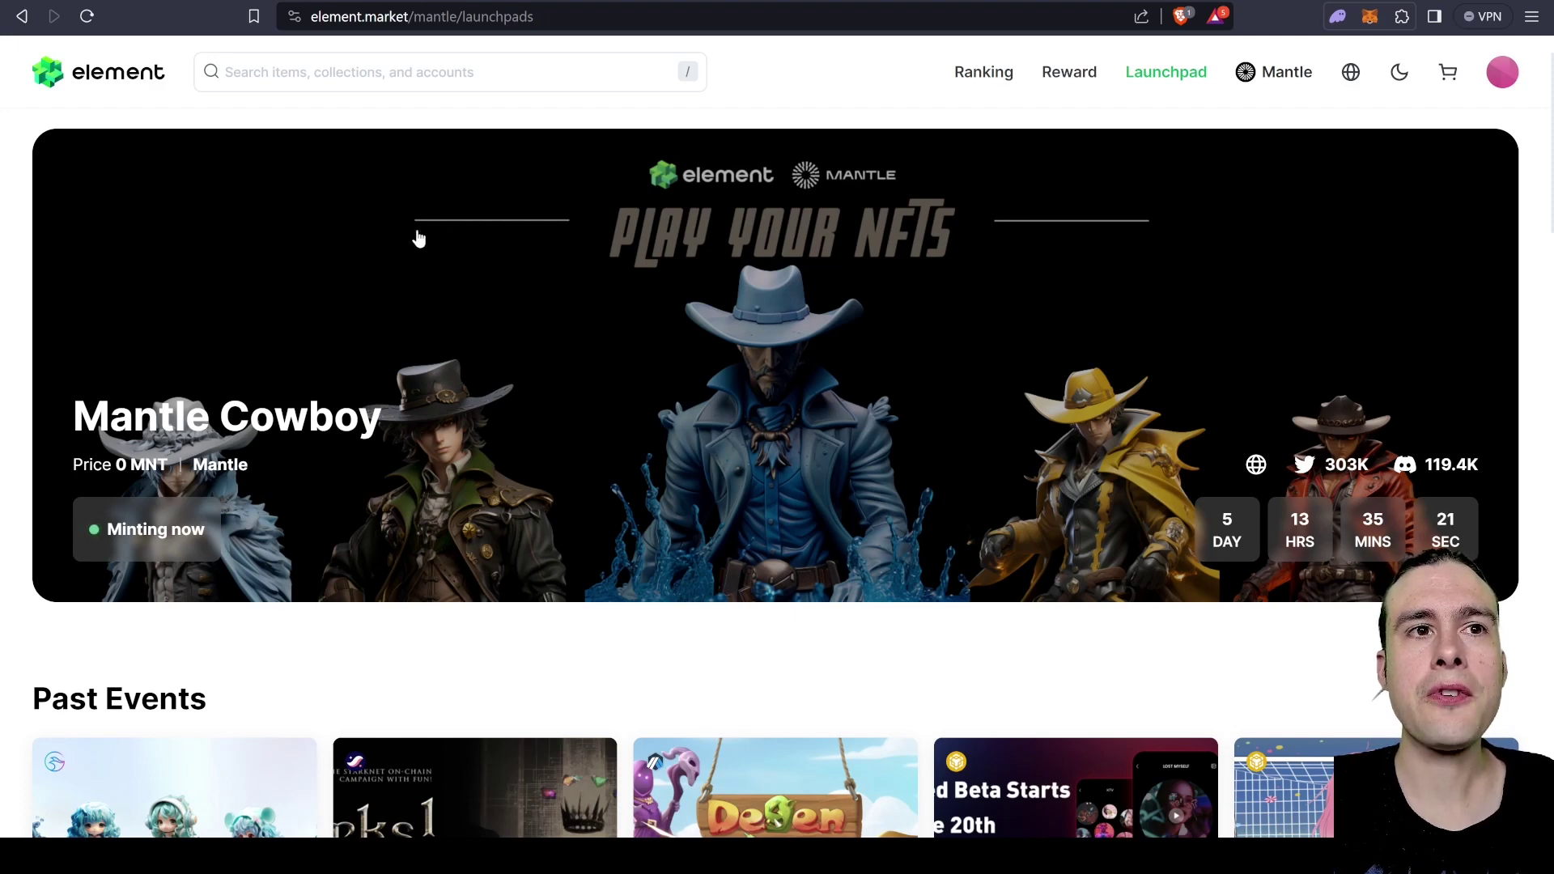
- Switch to the Element launchpad, open the Mantle Cowboy launch and review its public sale, mint schedule and campaign tasks
{"action": "left_click", "coordinate": [527, 88]}
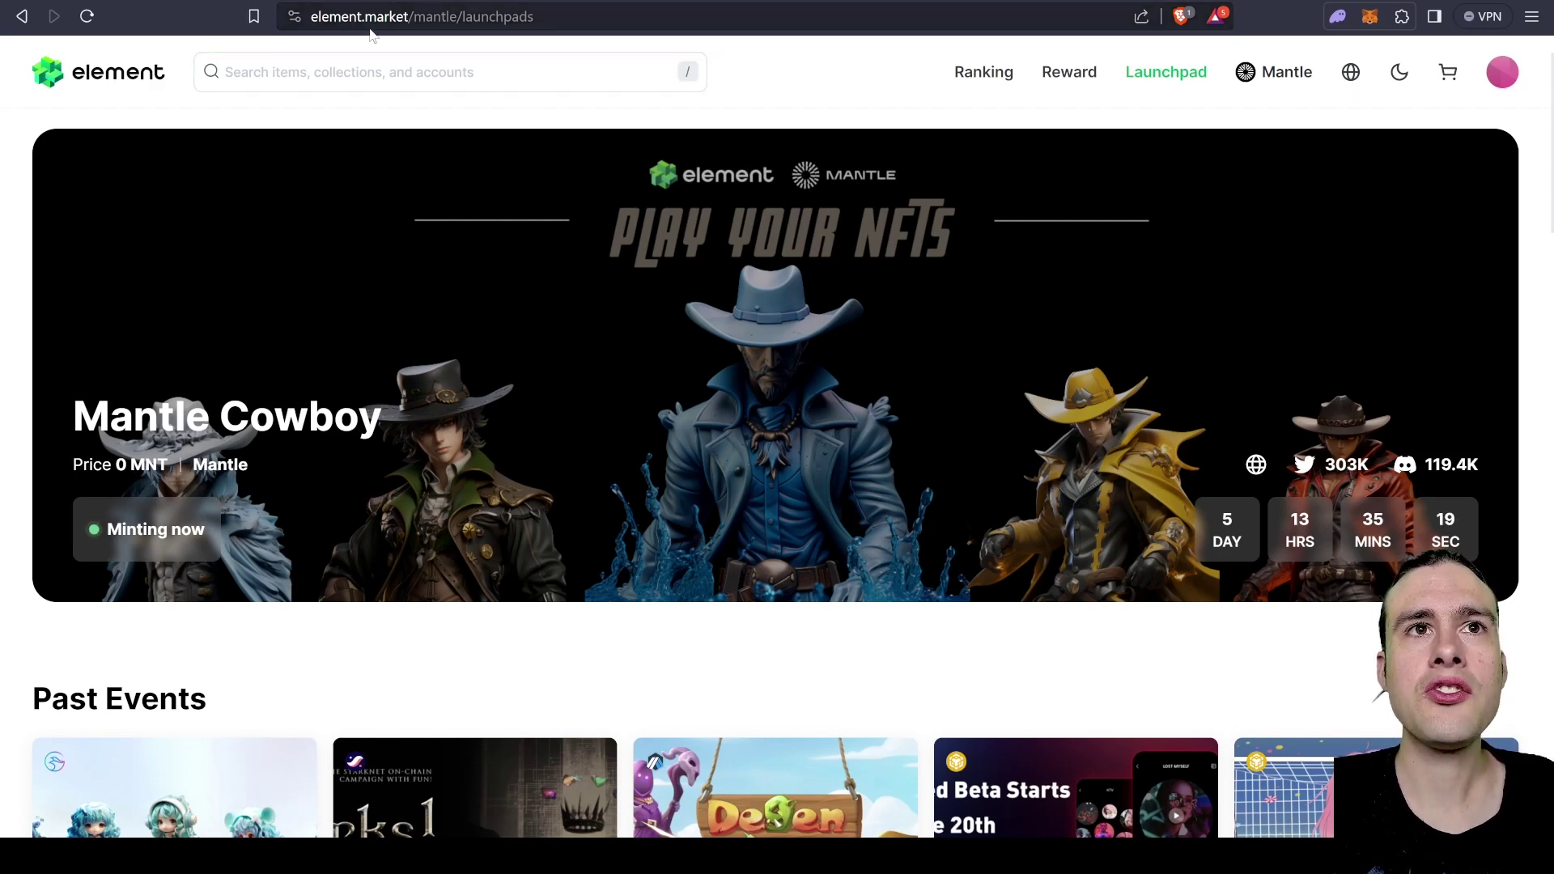
{"action": "scroll", "coordinate": [798, 634], "scroll_direction": "down", "scroll_amount": 3}
{"action": "left_click", "coordinate": [674, 503]}
{"action": "scroll", "coordinate": [674, 503], "scroll_direction": "up", "scroll_amount": 2}
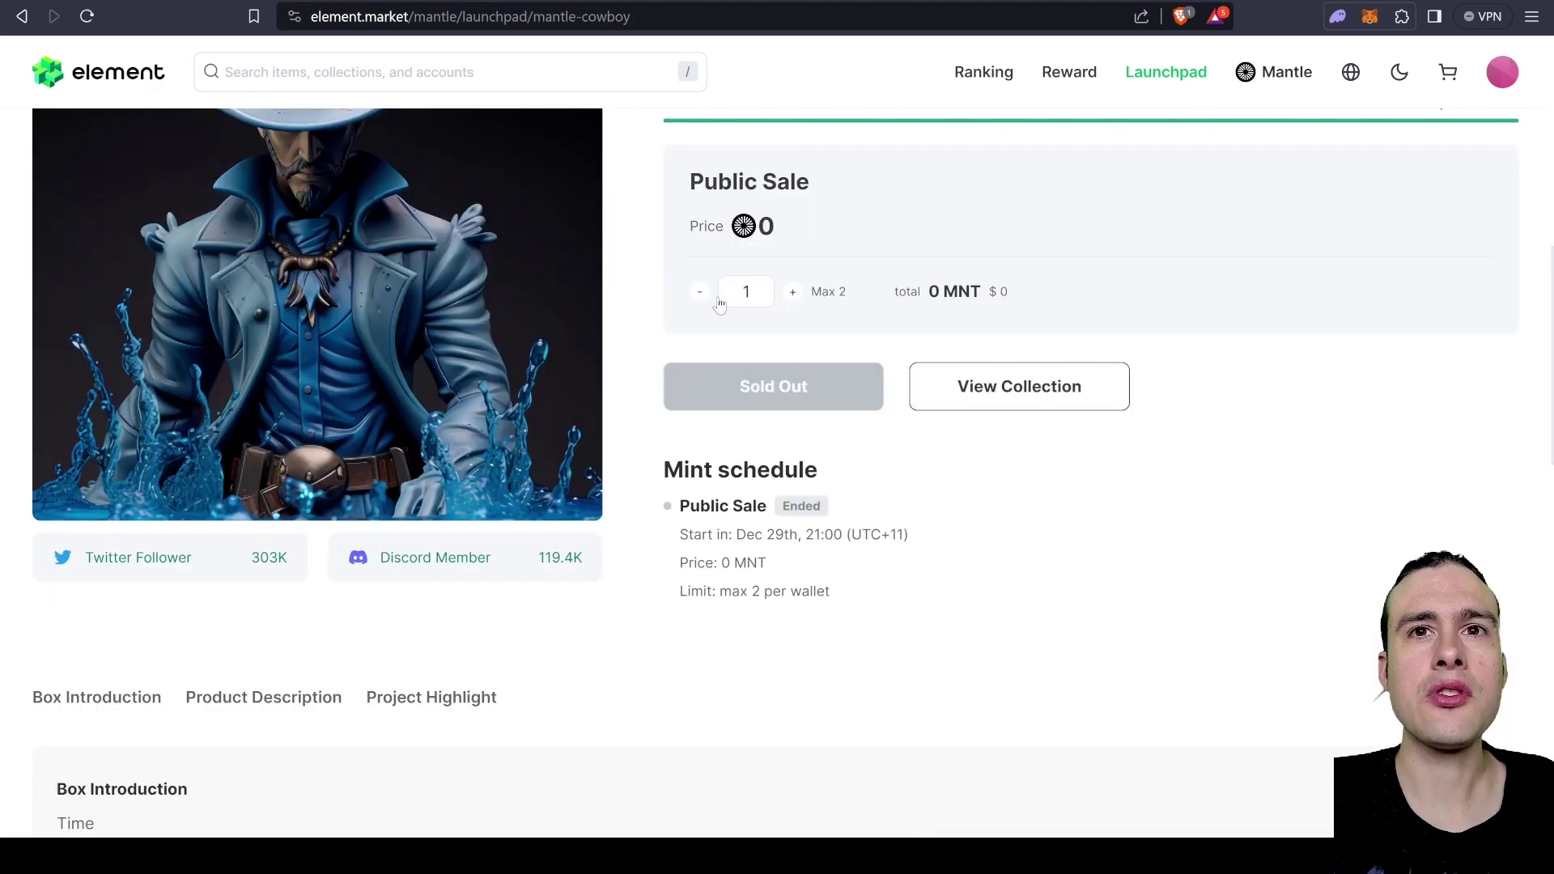
{"action": "scroll", "coordinate": [581, 502], "scroll_direction": "down", "scroll_amount": 5}
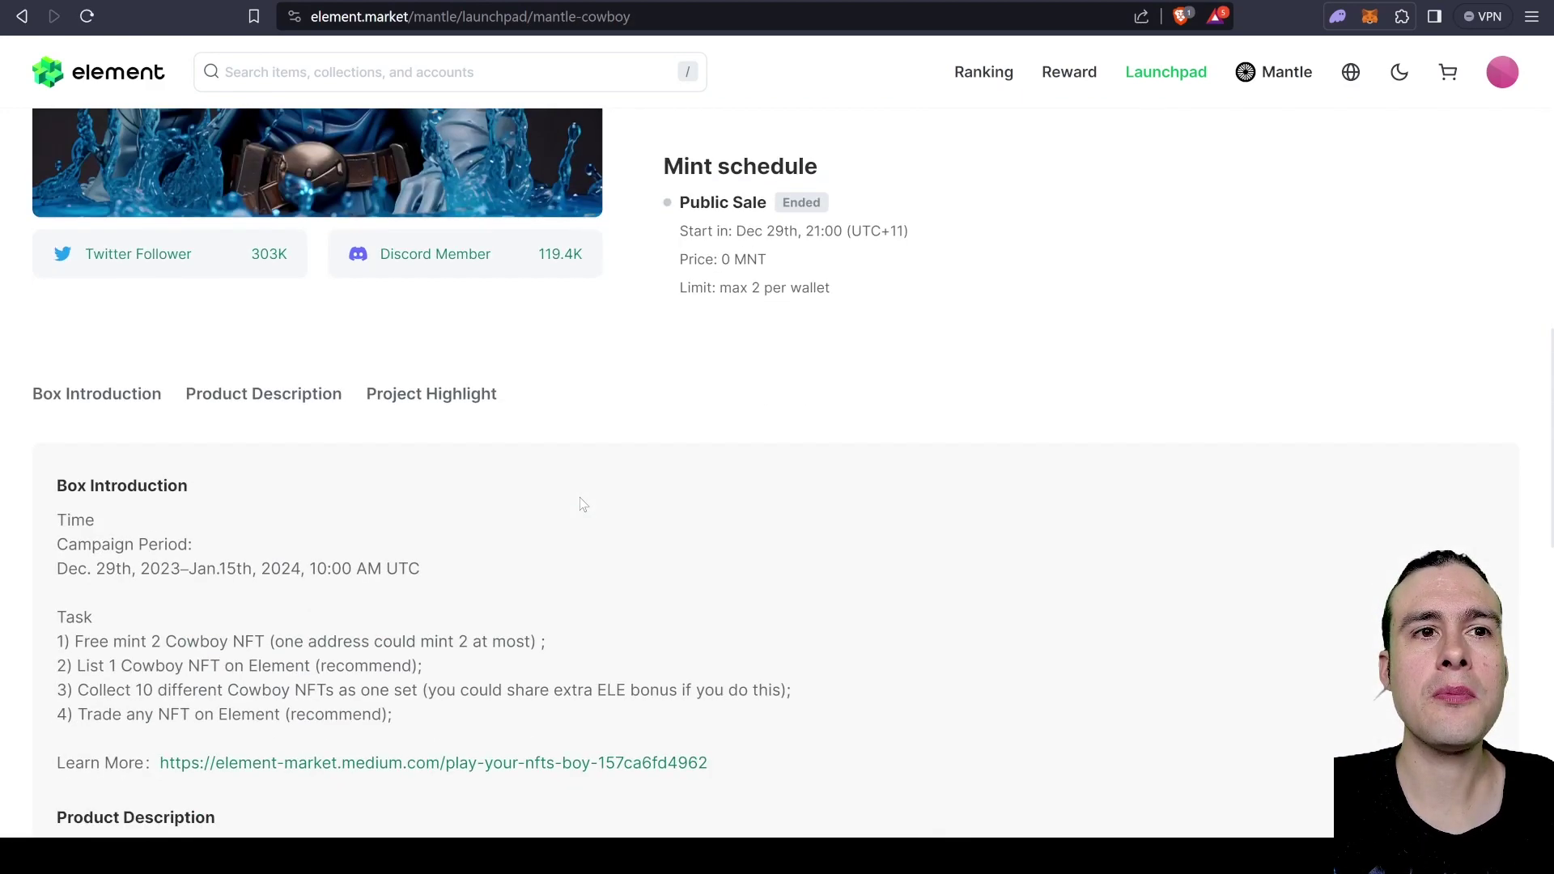
{"action": "scroll", "coordinate": [582, 504], "scroll_direction": "up", "scroll_amount": 8}
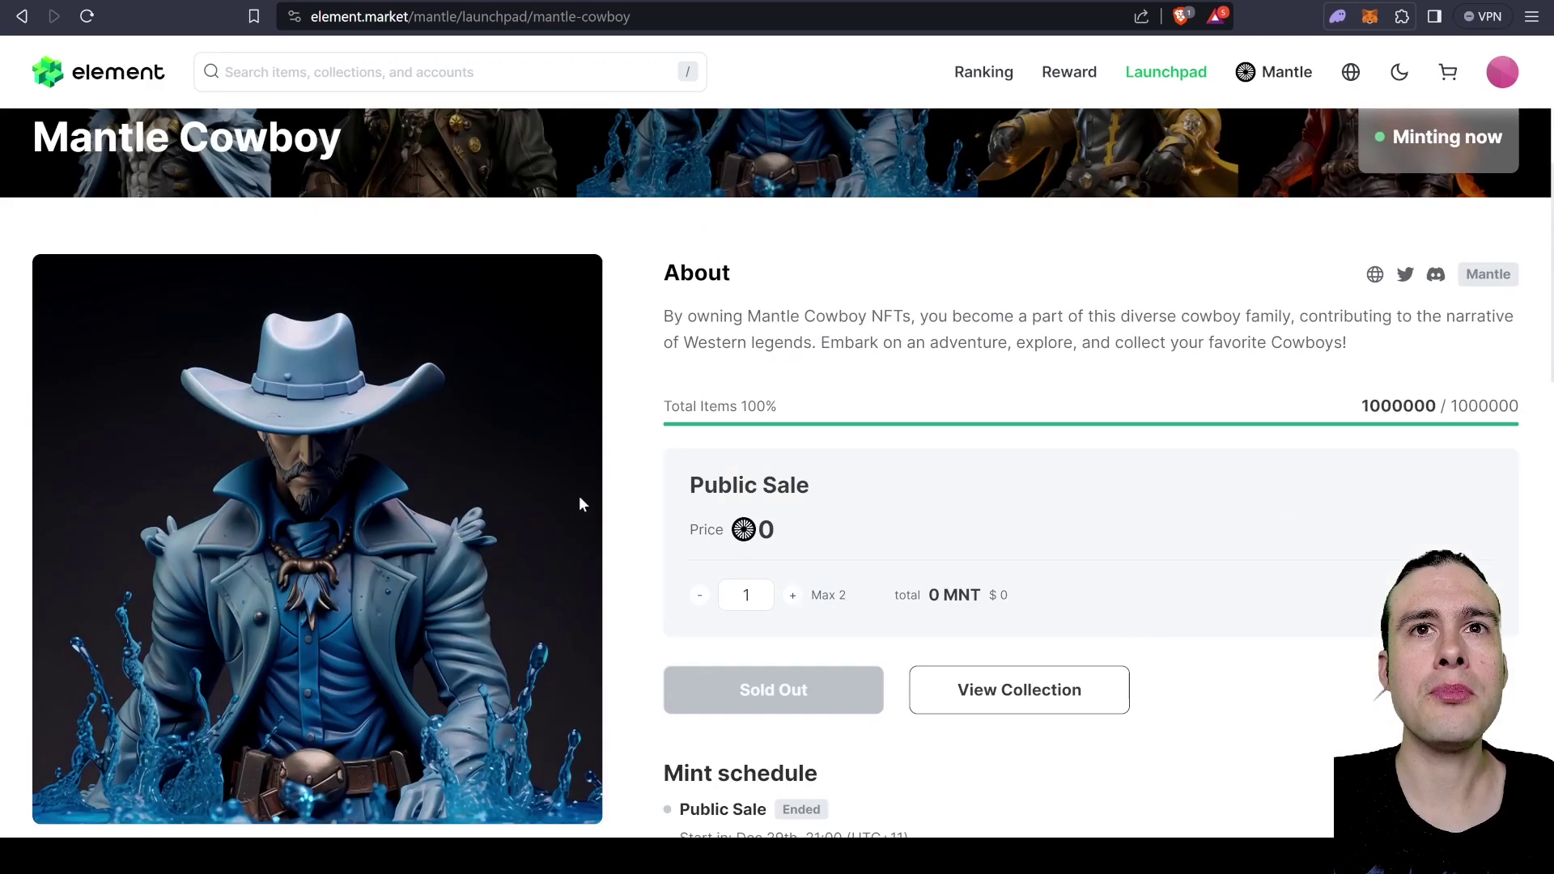
{"action": "scroll", "coordinate": [645, 482], "scroll_direction": "down", "scroll_amount": 3}
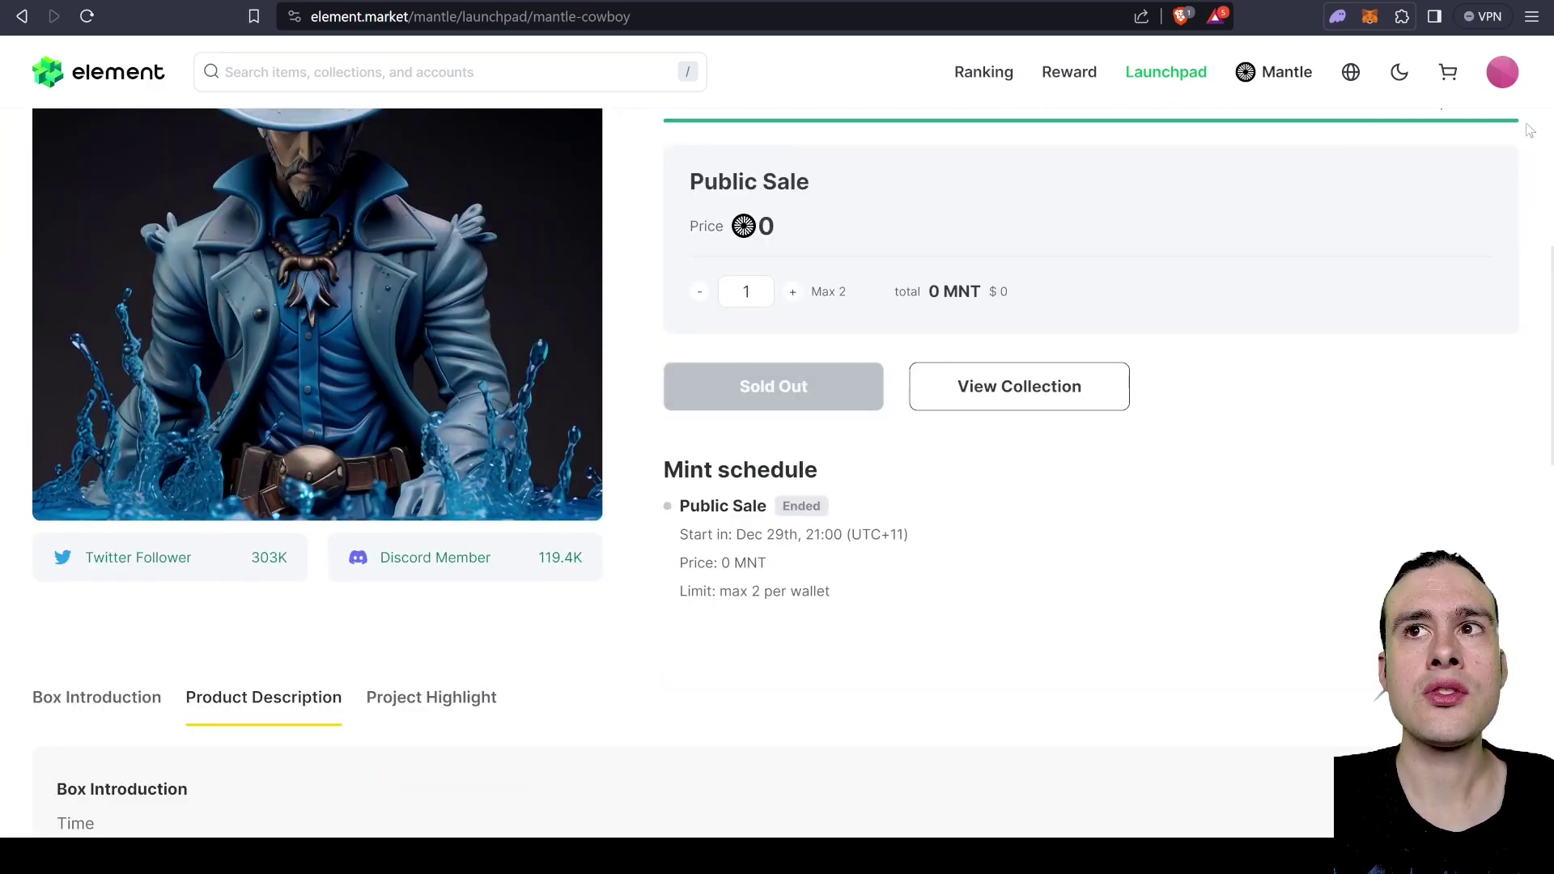
- Open the account's collected NFTs on Element and filter them to the Mantle Cowboy collection
{"action": "left_click", "coordinate": [1507, 75]}
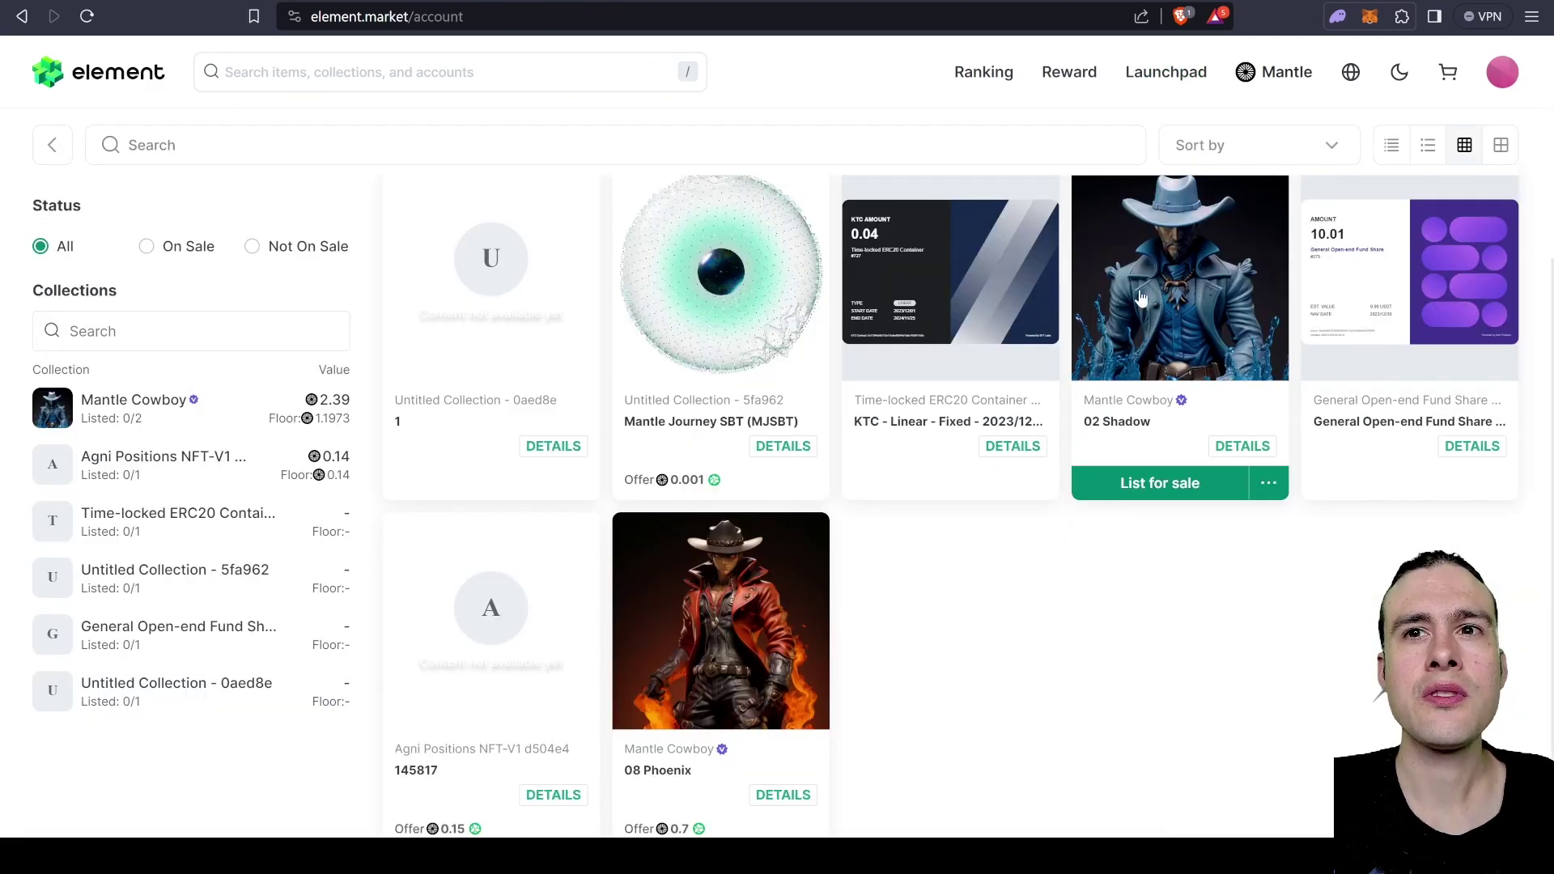
{"action": "scroll", "coordinate": [682, 647], "scroll_direction": "down", "scroll_amount": 1}
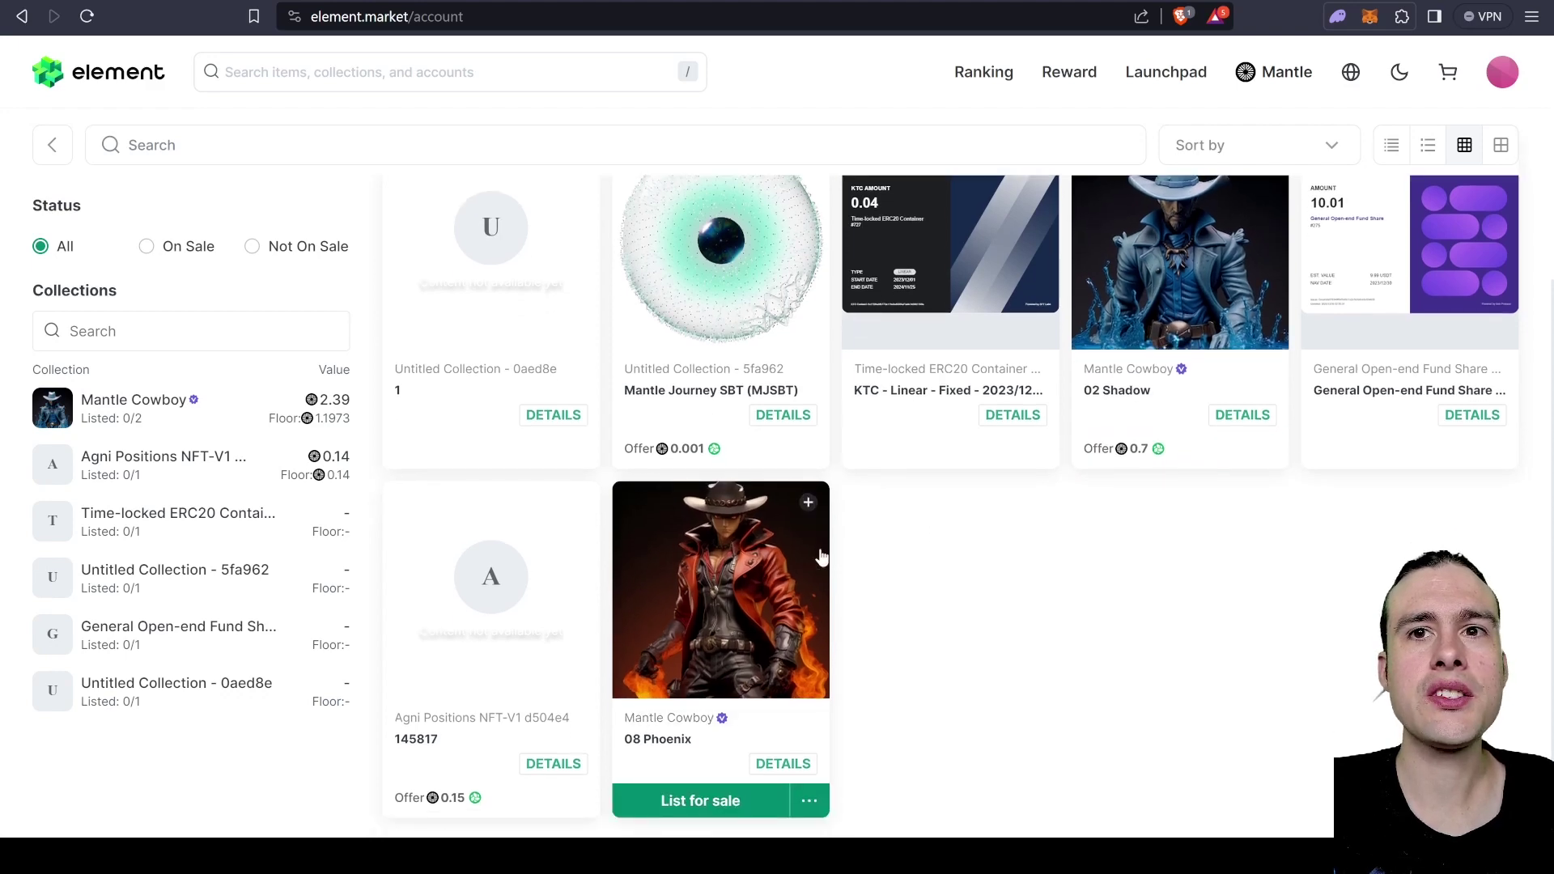
{"action": "scroll", "coordinate": [838, 682], "scroll_direction": "up", "scroll_amount": 3}
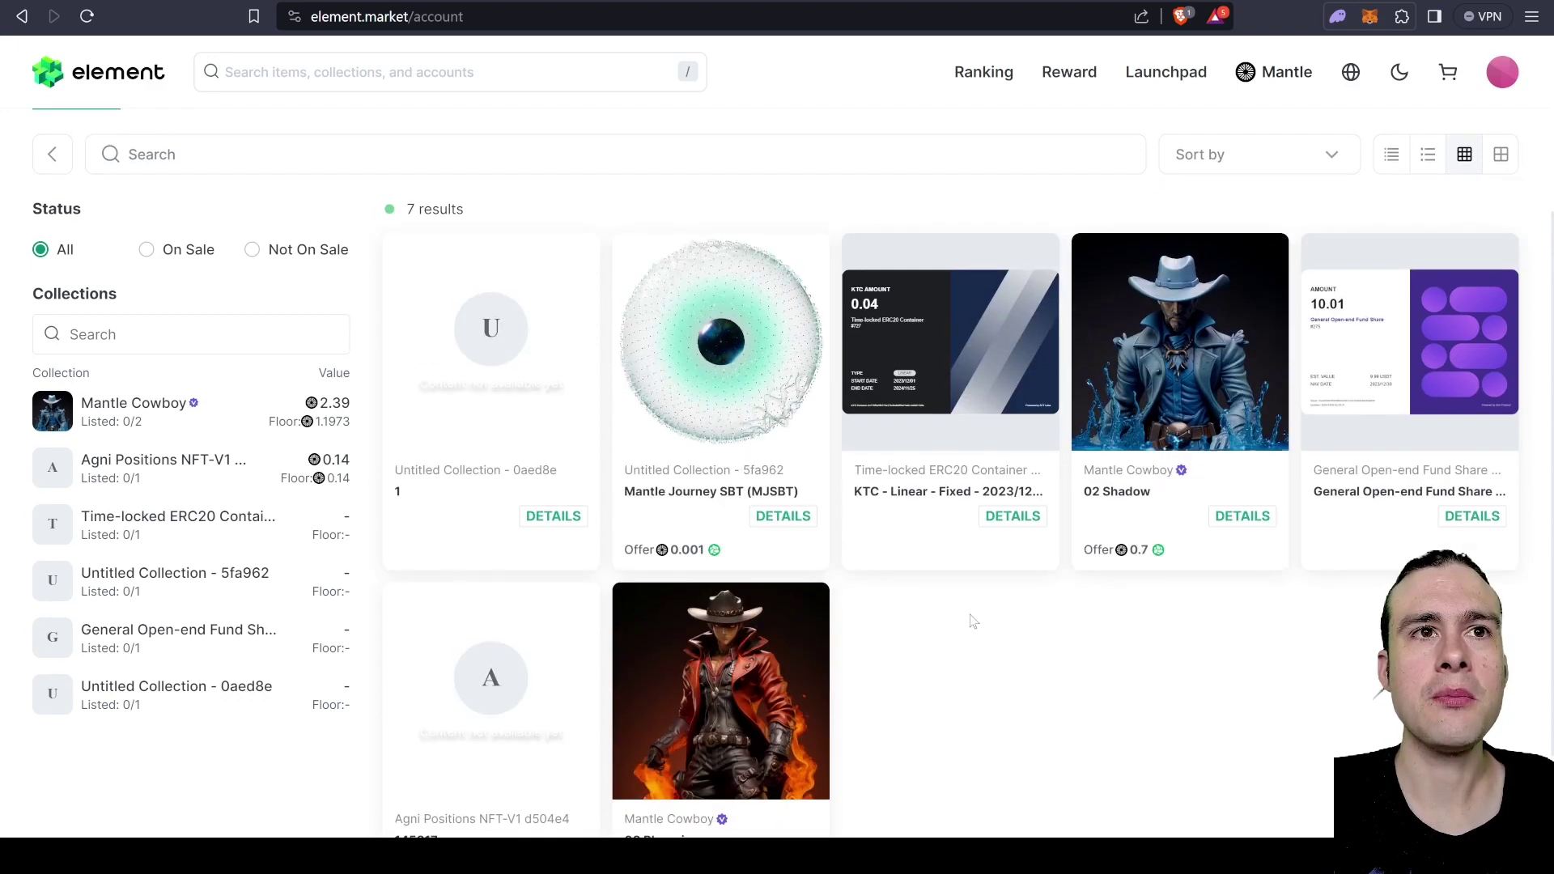
{"action": "left_click", "coordinate": [329, 435]}
{"action": "scroll", "coordinate": [648, 542], "scroll_direction": "down", "scroll_amount": 3}
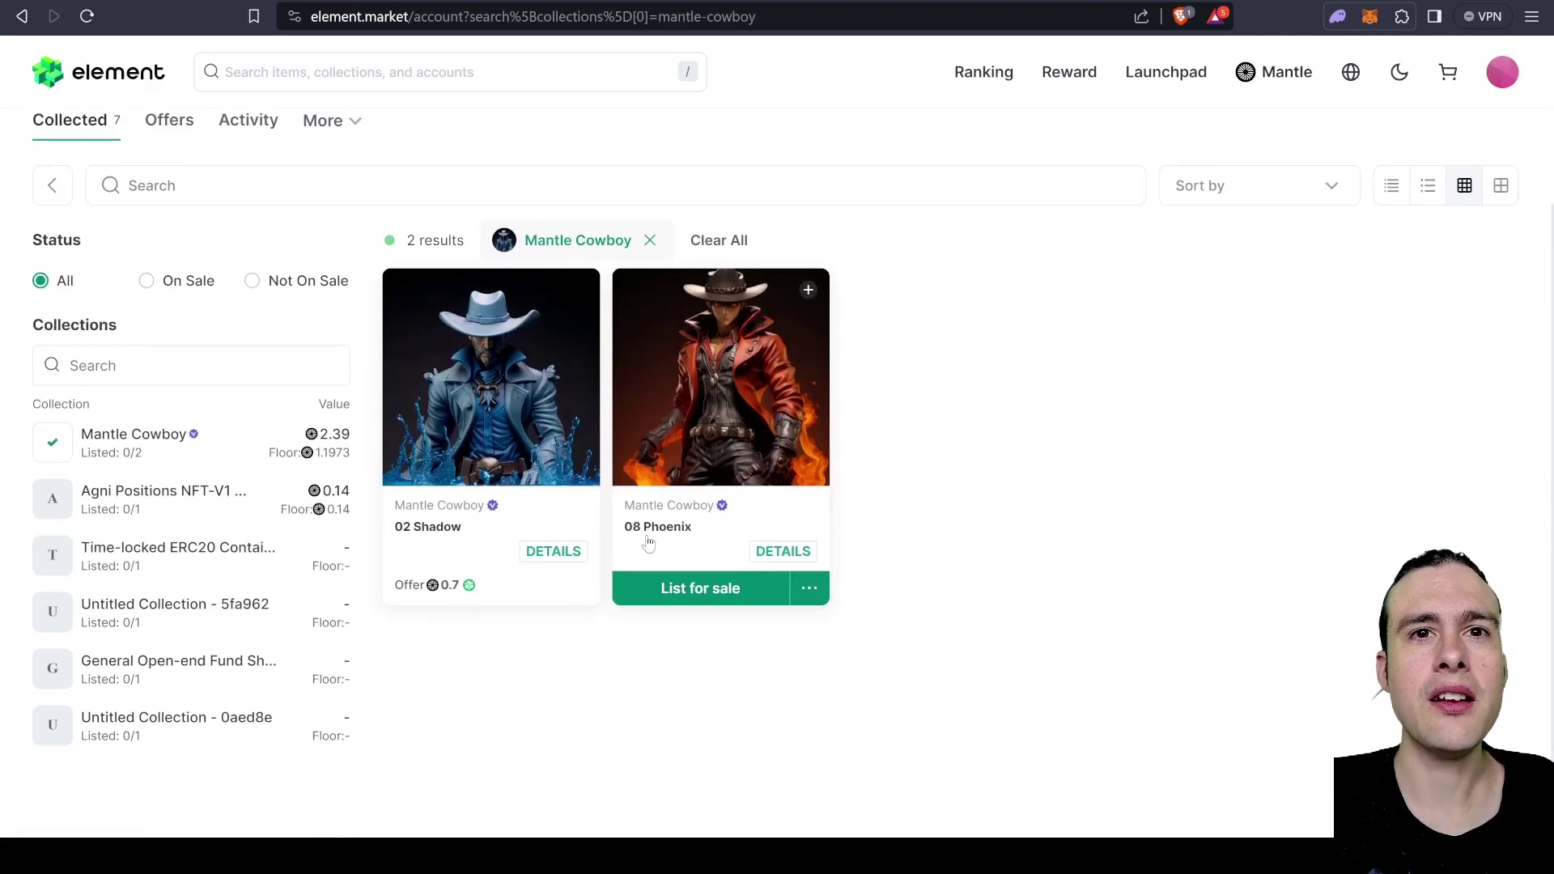
- Open the Mantle Cowboy collection page and browse the character NFTs listed for sale and their prices
{"action": "left_click", "coordinate": [52, 188]}
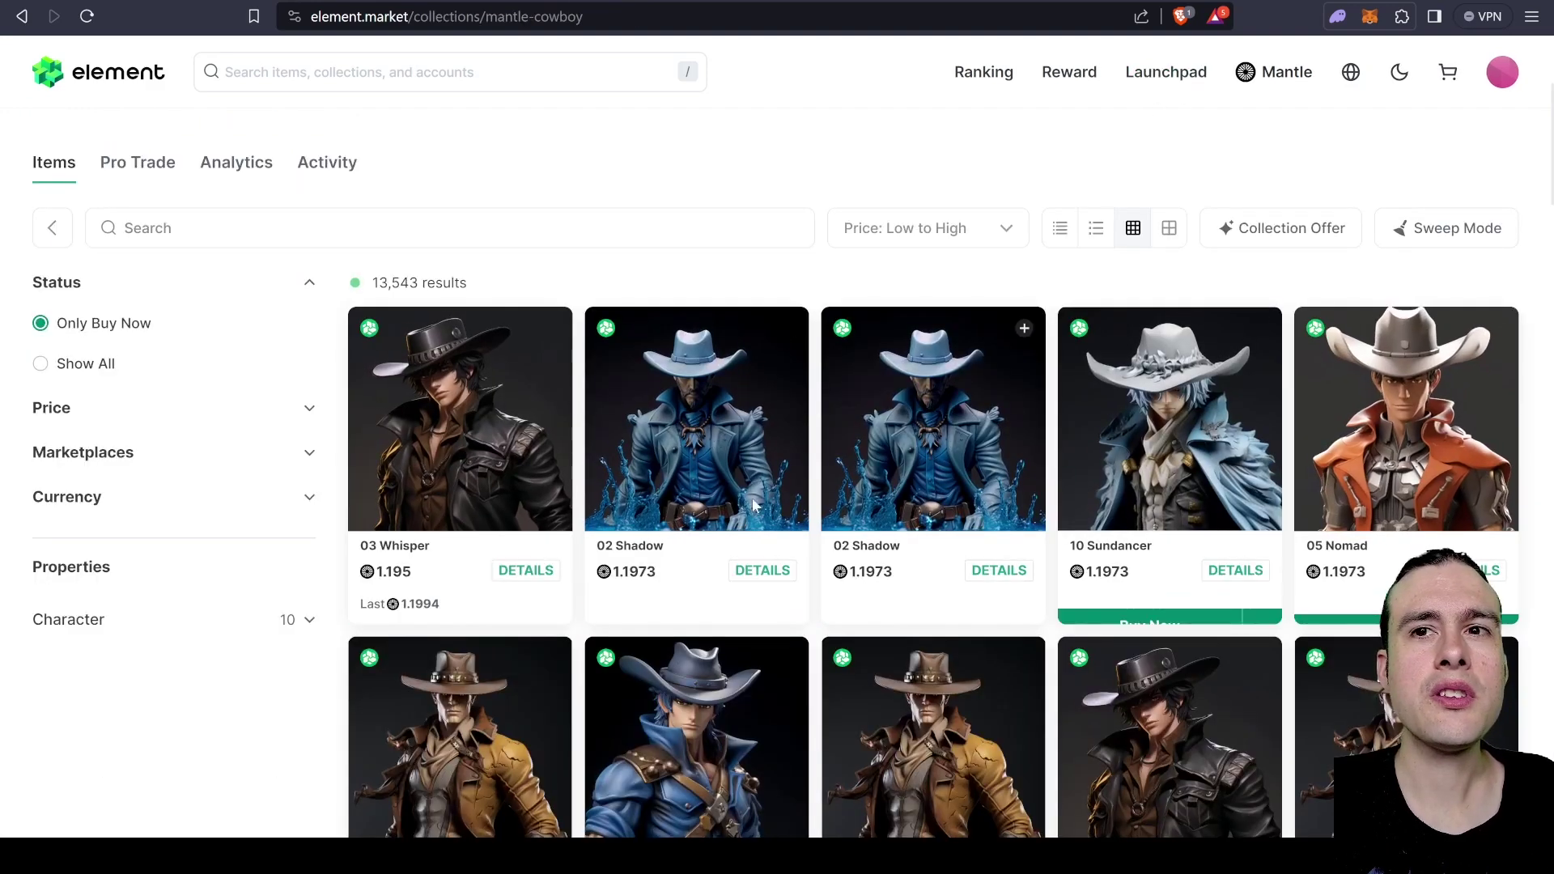
{"action": "scroll", "coordinate": [1133, 486], "scroll_direction": "down", "scroll_amount": 5}
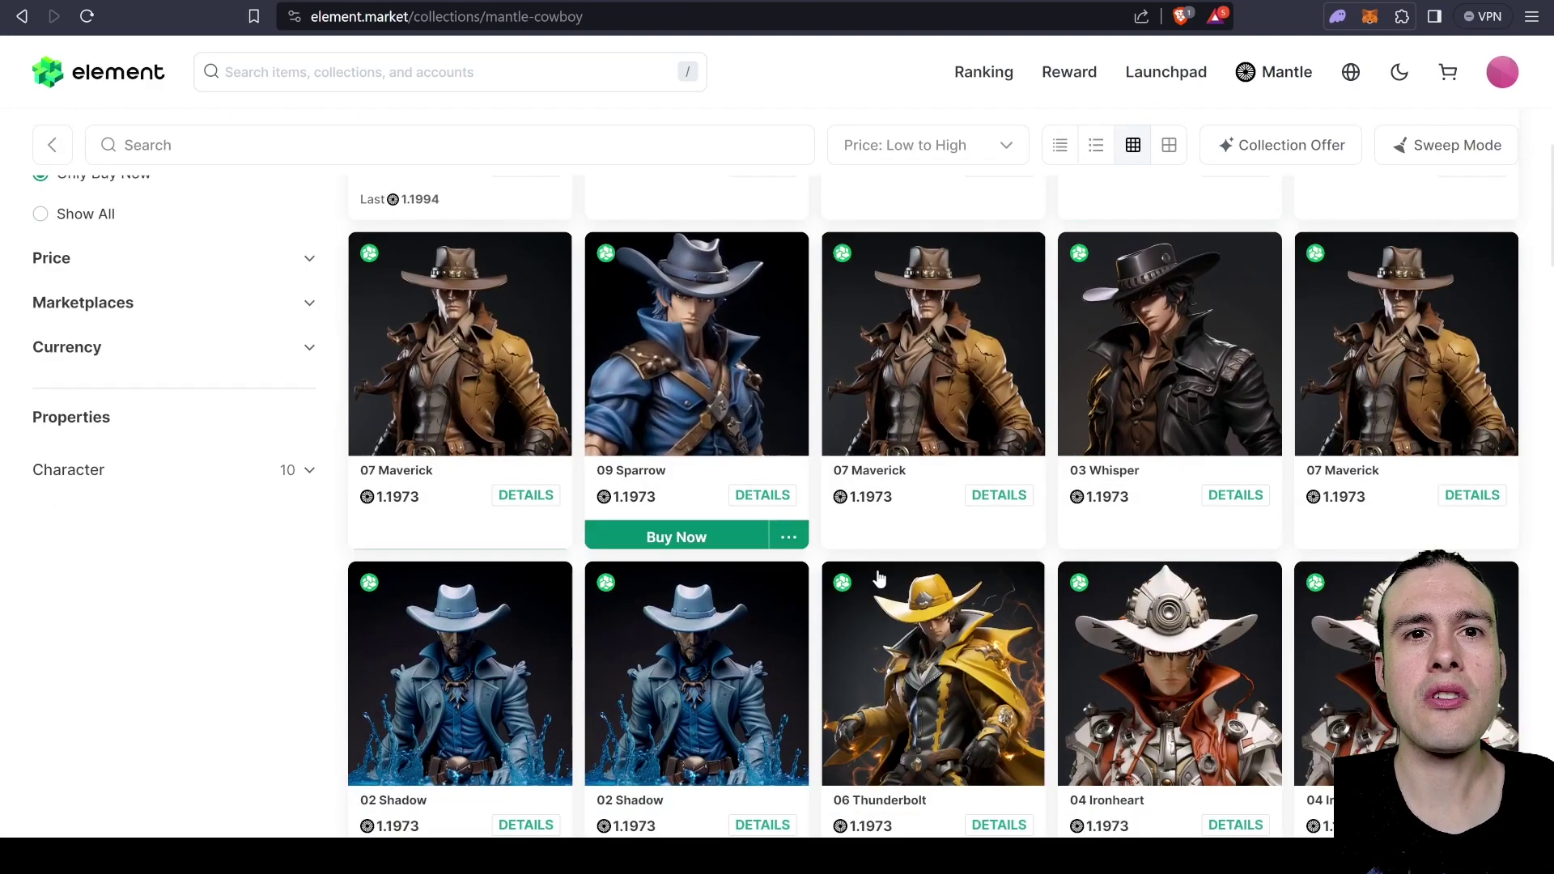
{"action": "scroll", "coordinate": [1144, 444], "scroll_direction": "down", "scroll_amount": 4}
{"action": "scroll", "coordinate": [628, 705], "scroll_direction": "up", "scroll_amount": 10}
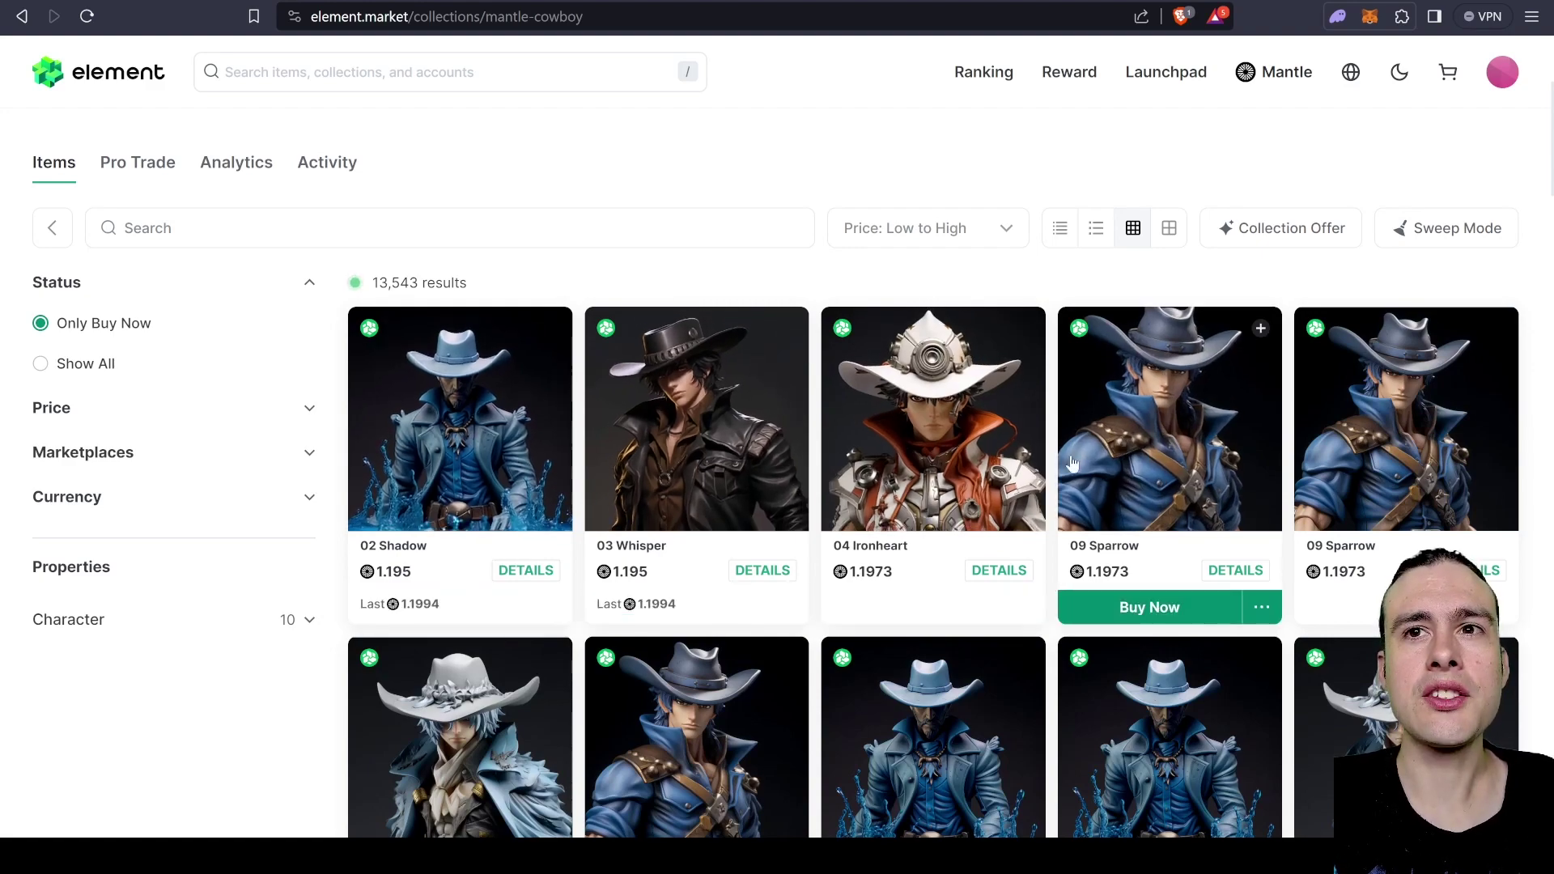
{"action": "scroll", "coordinate": [453, 526], "scroll_direction": "down", "scroll_amount": 3}
{"action": "scroll", "coordinate": [453, 558], "scroll_direction": "down", "scroll_amount": 5}
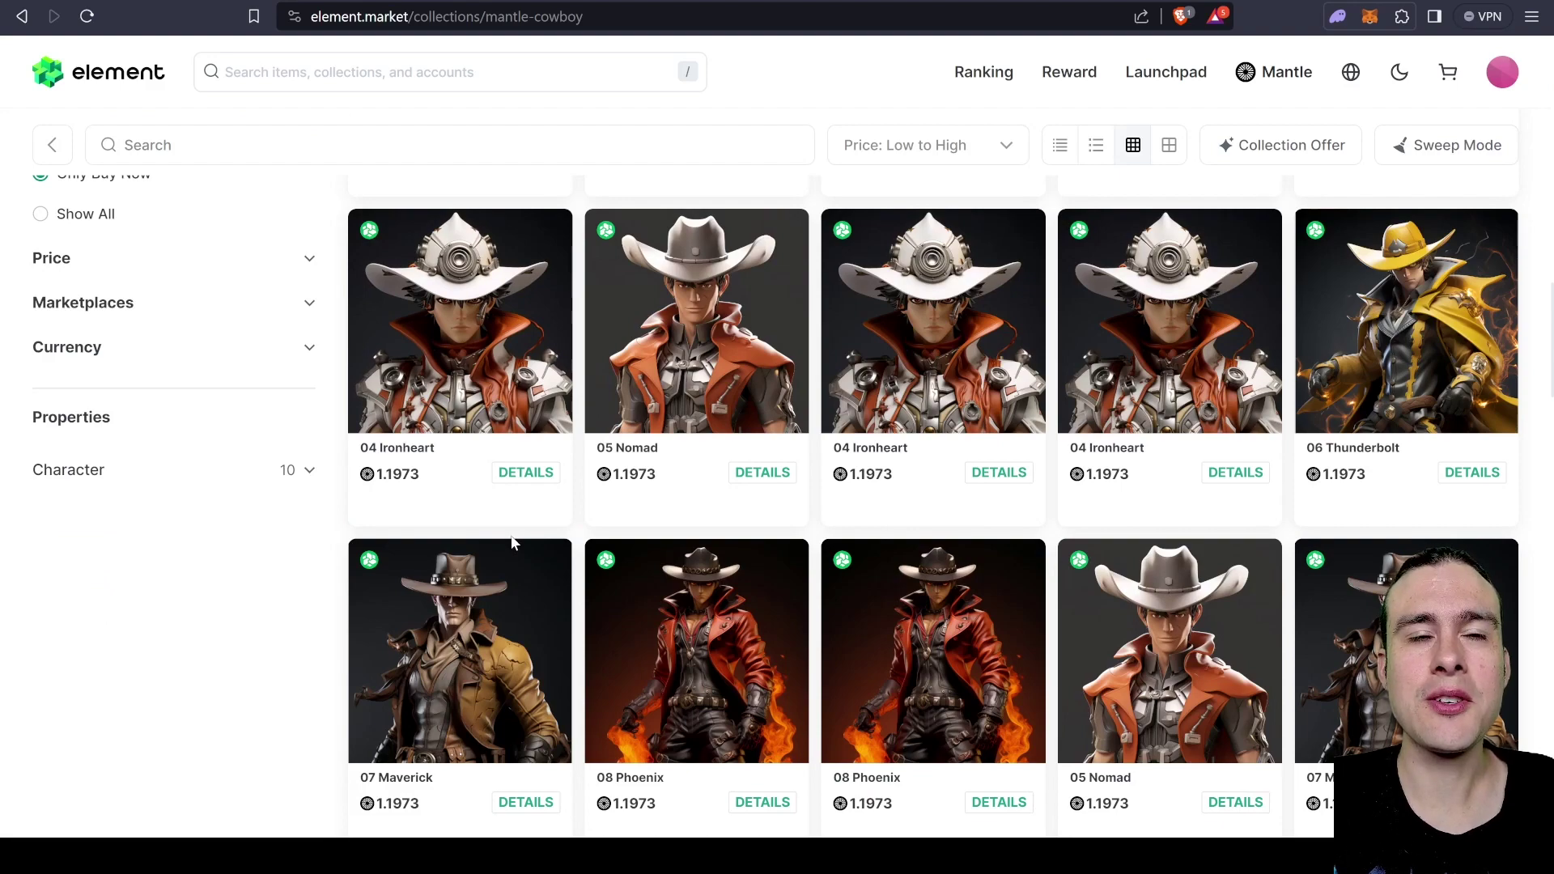
{"action": "scroll", "coordinate": [512, 538], "scroll_direction": "up", "scroll_amount": 5}
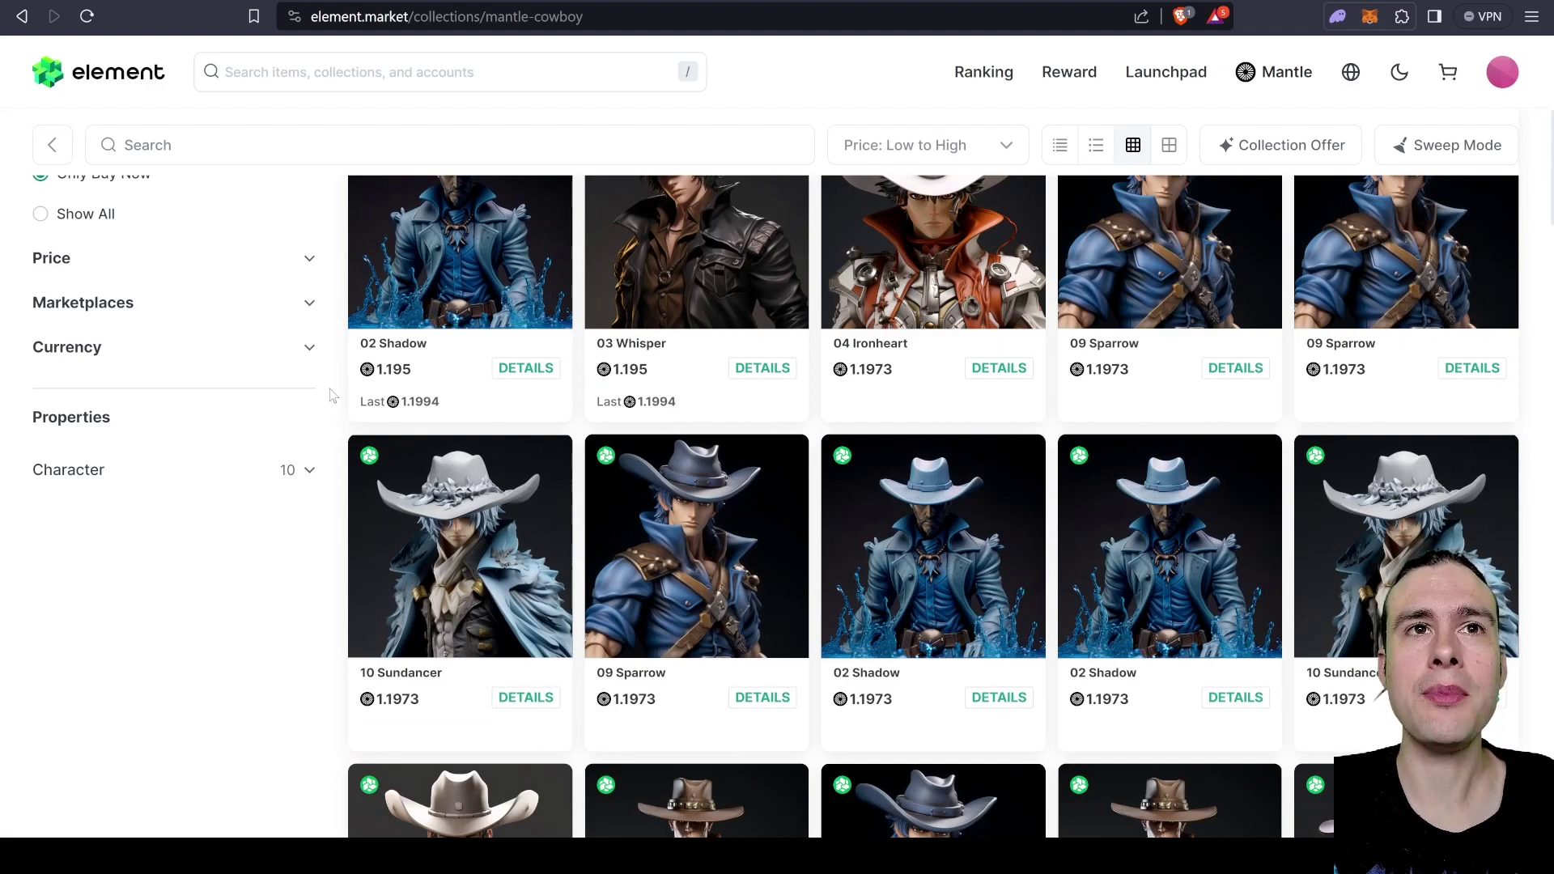
{"action": "scroll", "coordinate": [332, 395], "scroll_direction": "up", "scroll_amount": 5}
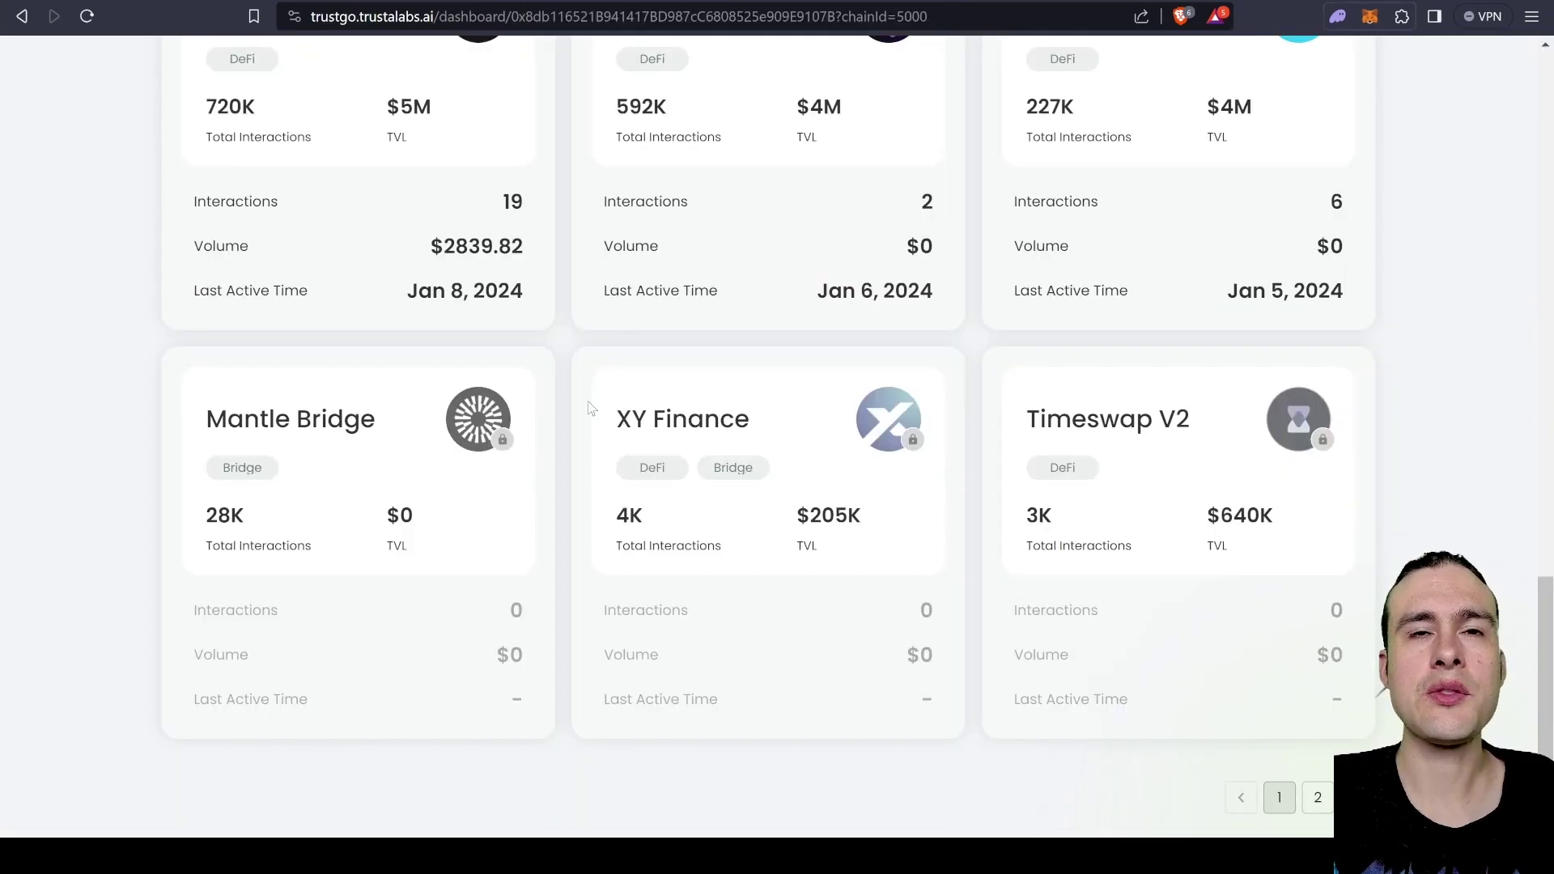
- Switch to the Trusta dashboard and review the wallet's MEDIA Score, rank and MEDIA Analysis on Mantle
{"action": "scroll", "coordinate": [589, 409], "scroll_direction": "up", "scroll_amount": 5}
{"action": "scroll", "coordinate": [589, 409], "scroll_direction": "up", "scroll_amount": 10}
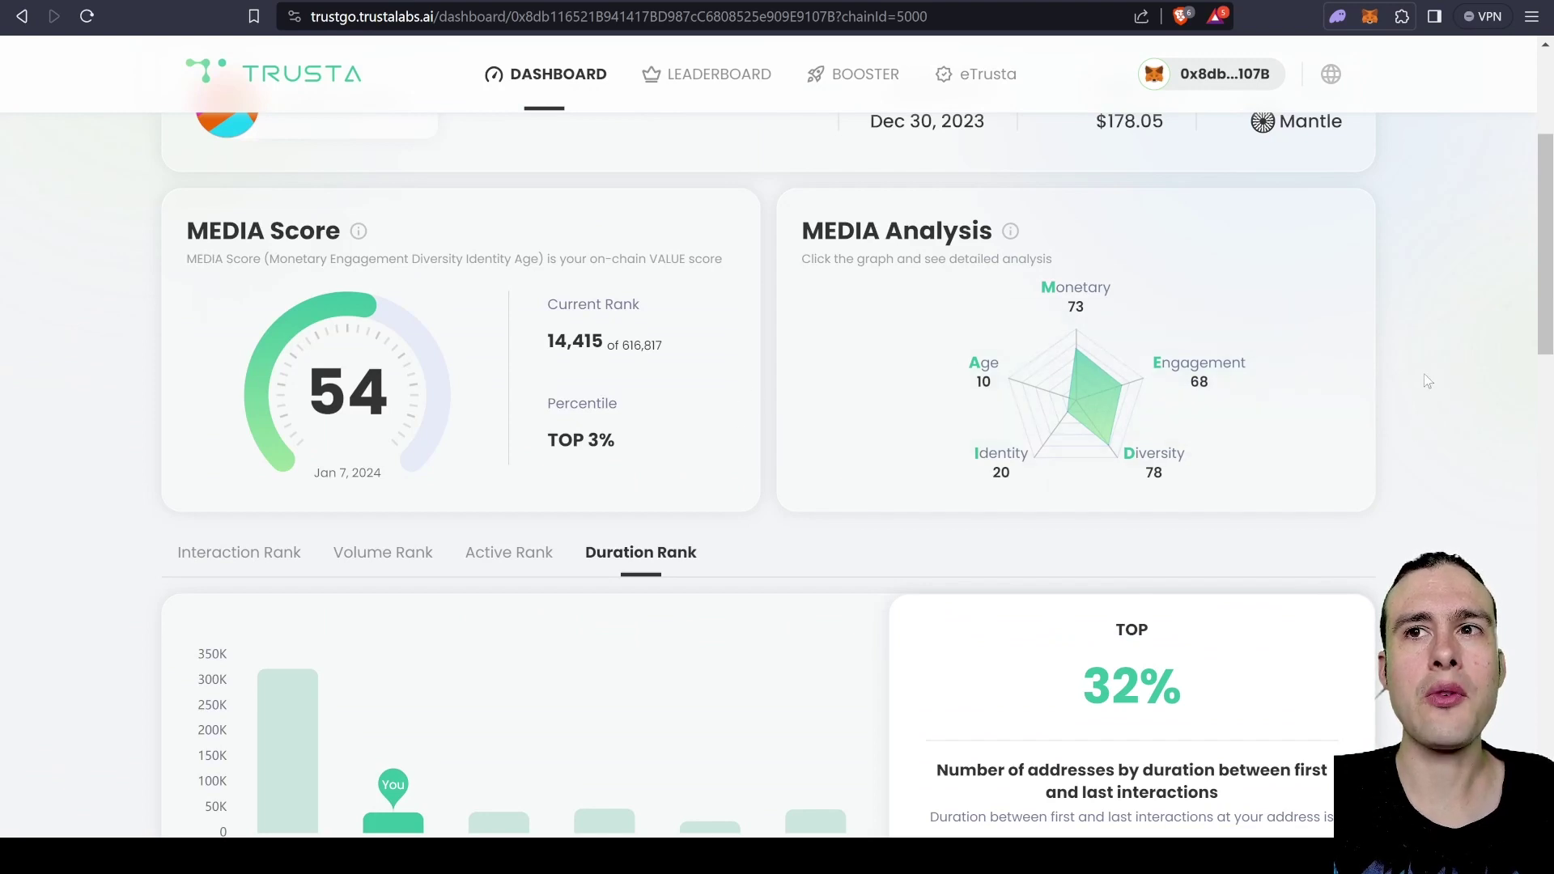
{"action": "scroll", "coordinate": [1424, 372], "scroll_direction": "down", "scroll_amount": 5}
{"action": "scroll", "coordinate": [1352, 335], "scroll_direction": "up", "scroll_amount": 10}
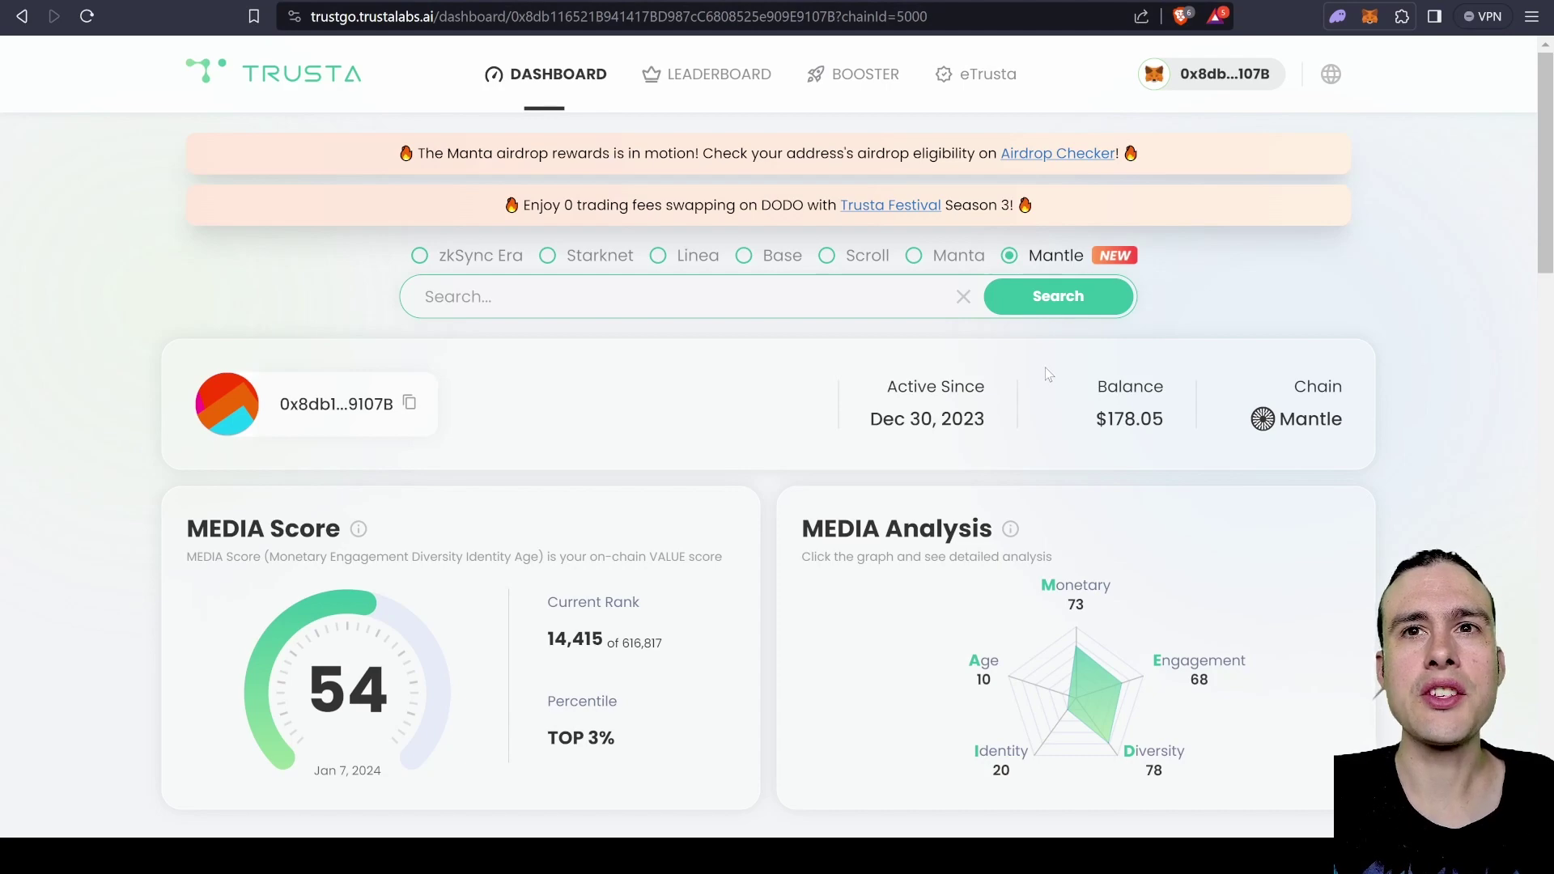
- Examine the wallet's interactions, volume and last active time for each Mantle protocol in the Protocols section
{"action": "scroll", "coordinate": [1475, 322], "scroll_direction": "down", "scroll_amount": 10}
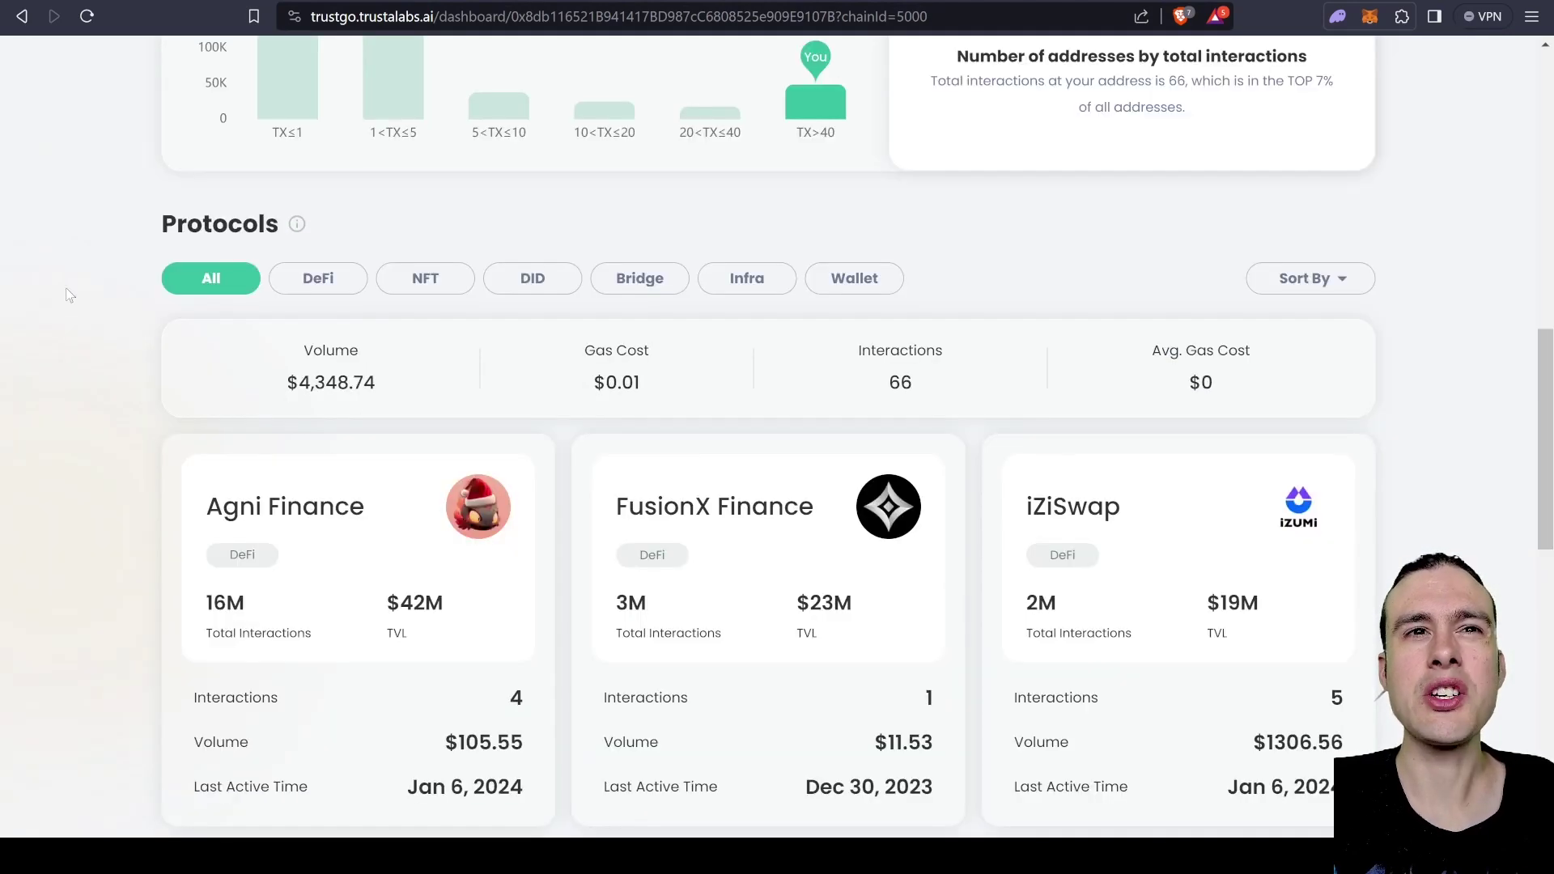
{"action": "scroll", "coordinate": [389, 712], "scroll_direction": "down", "scroll_amount": 4}
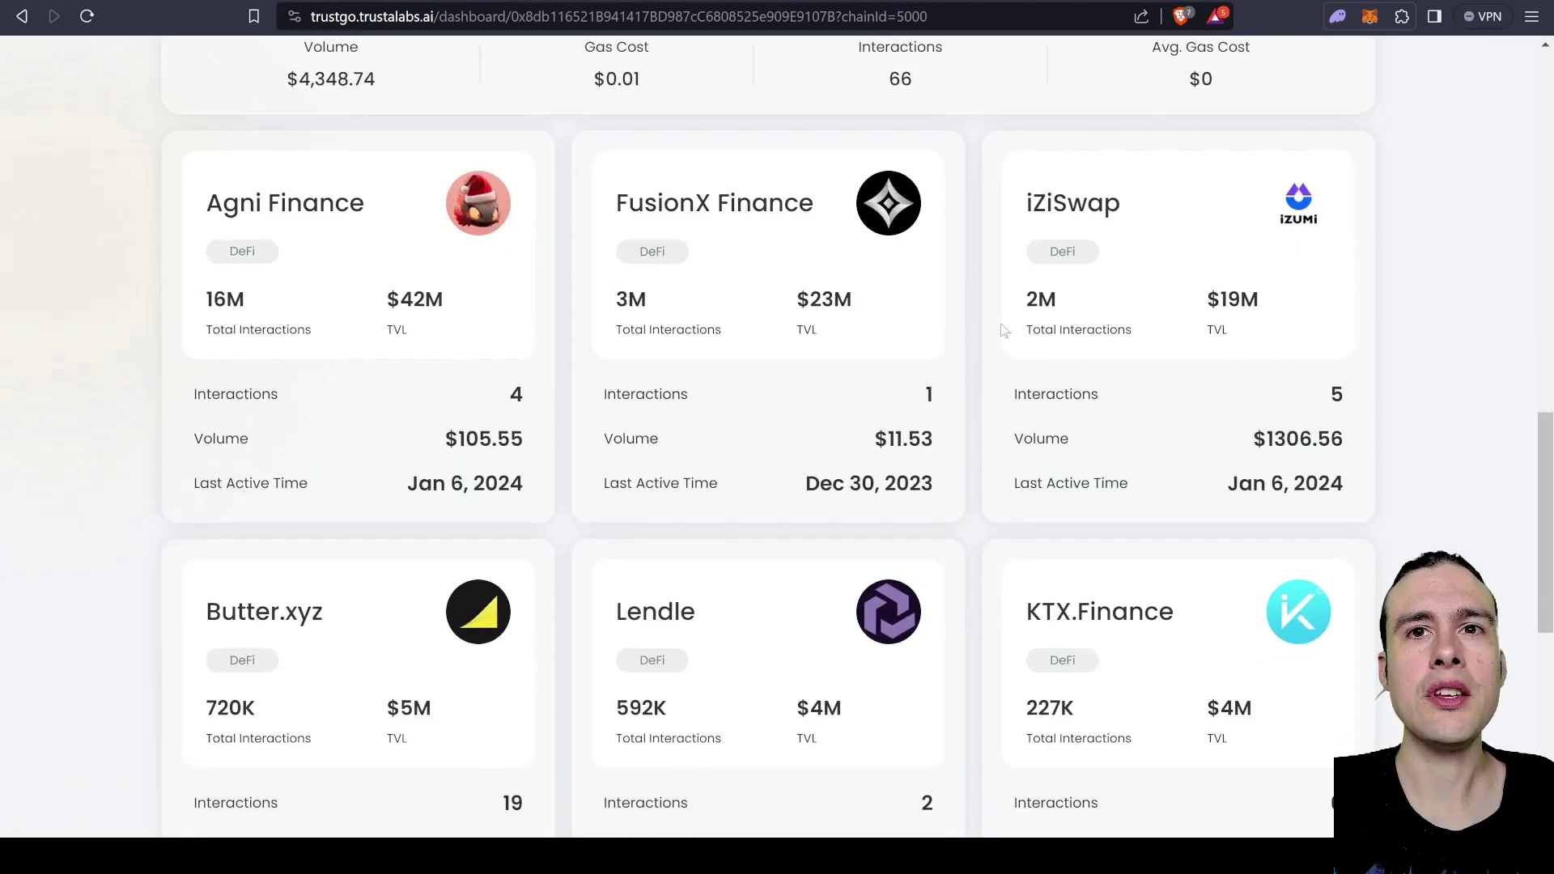
{"action": "scroll", "coordinate": [725, 389], "scroll_direction": "down", "scroll_amount": 2}
{"action": "scroll", "coordinate": [527, 513], "scroll_direction": "down", "scroll_amount": 2}
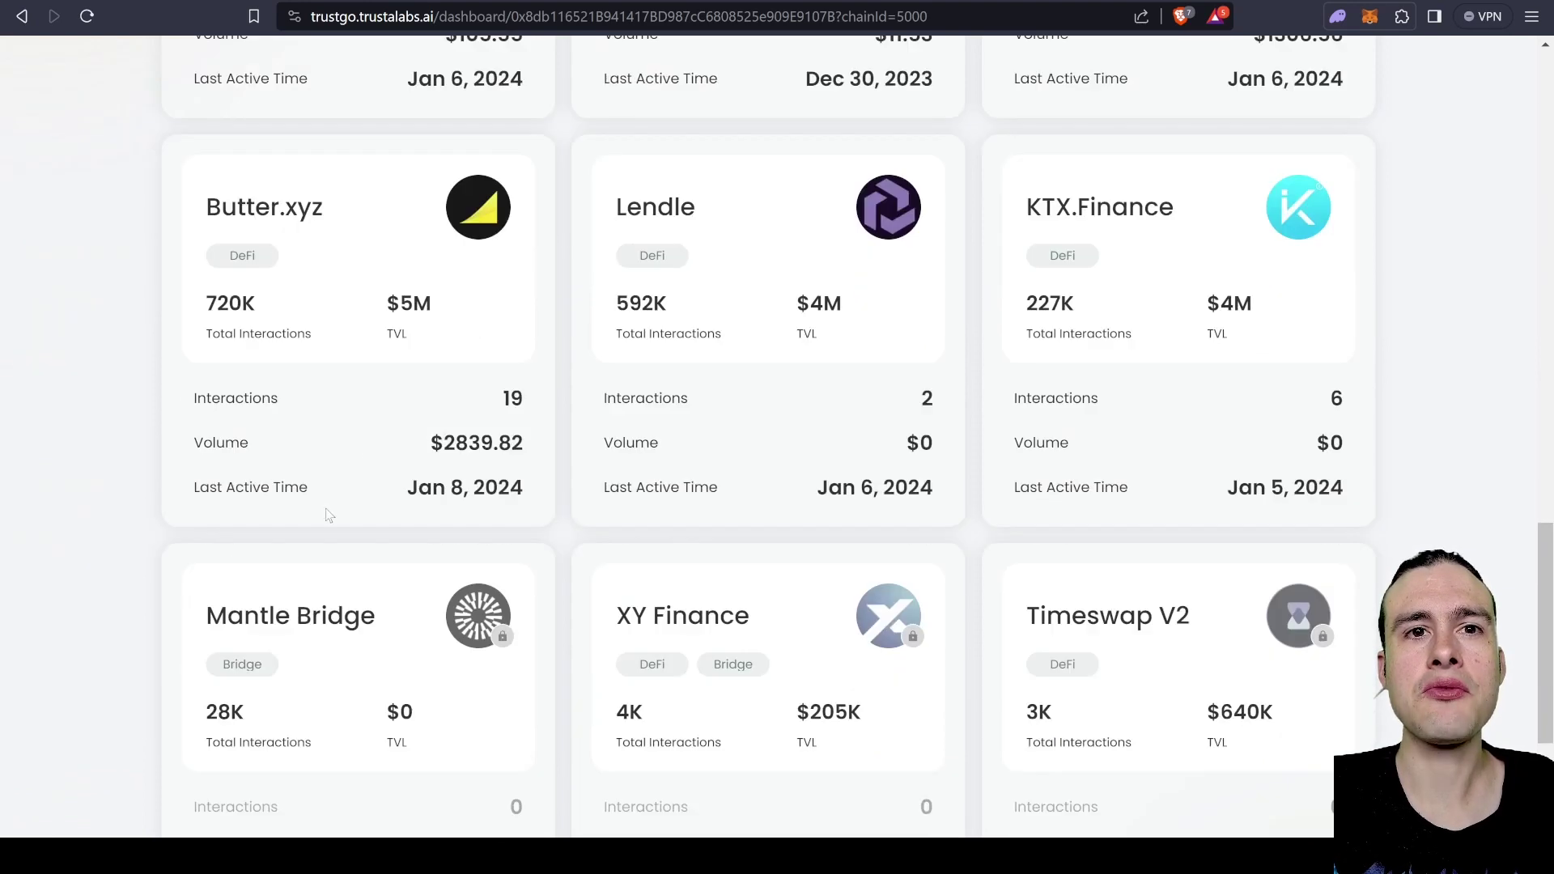
{"action": "scroll", "coordinate": [1024, 472], "scroll_direction": "up", "scroll_amount": 5}
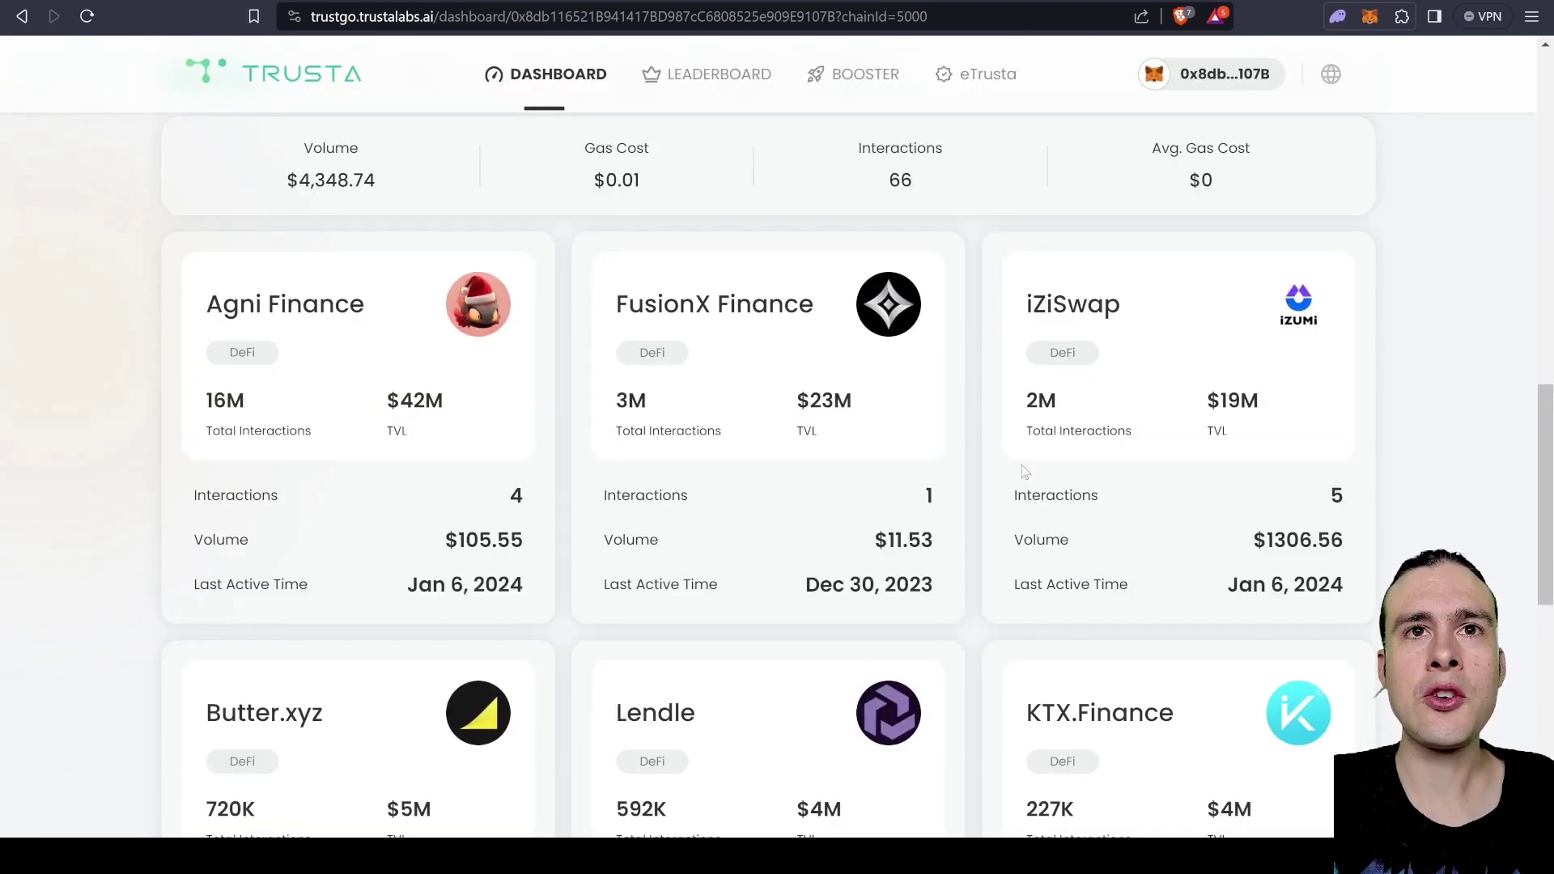
{"action": "scroll", "coordinate": [1024, 472], "scroll_direction": "up", "scroll_amount": 4}
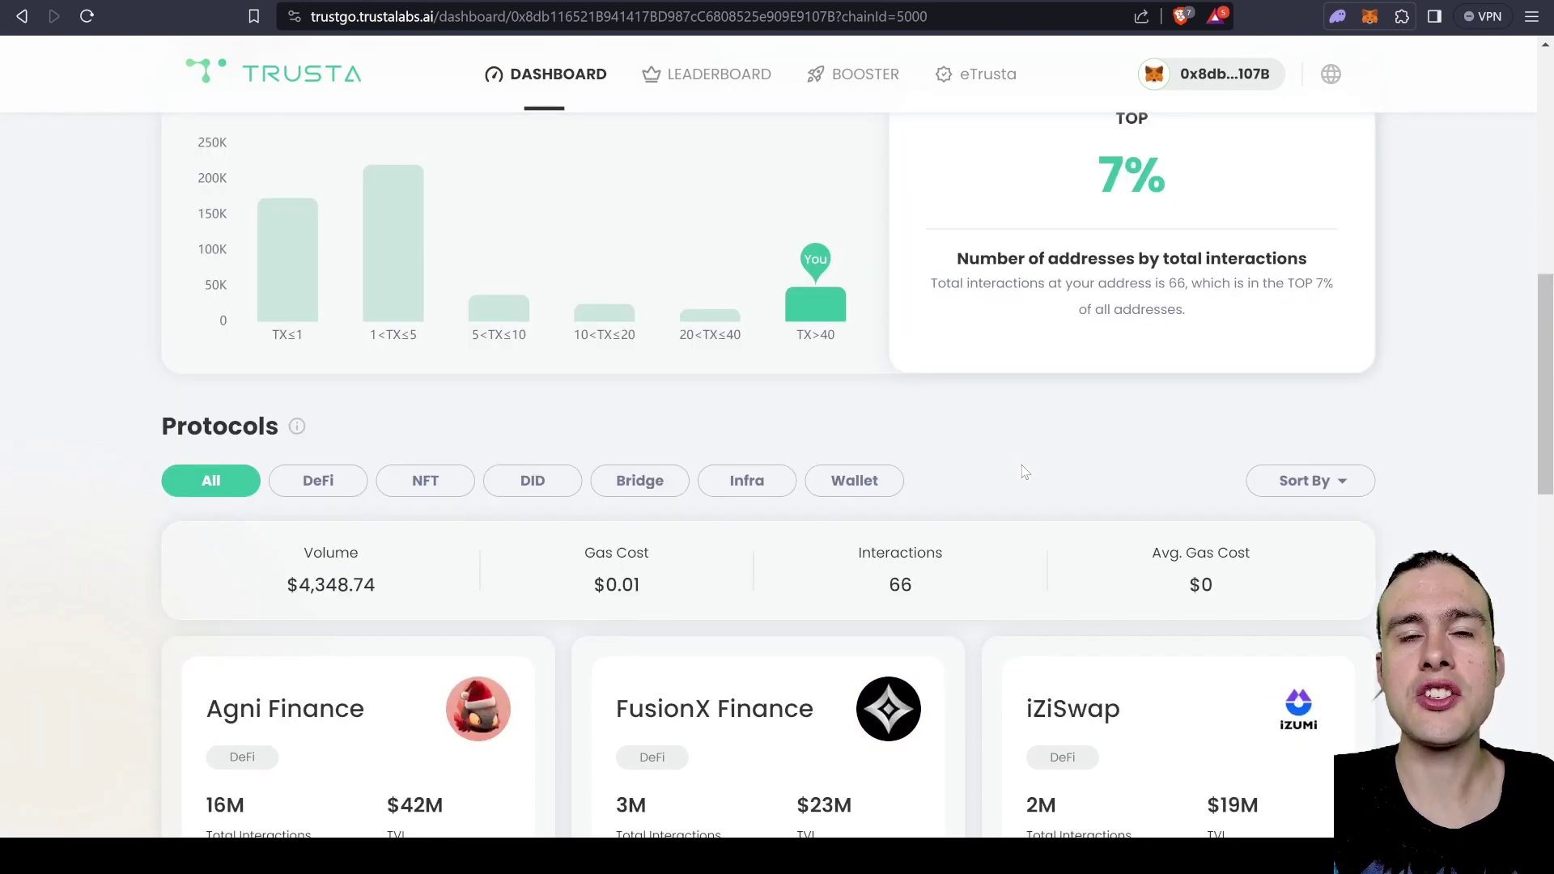
- Switch to the WMNT/USDT pair on DEX Screener and examine its hourly price trend since late December
{"action": "scroll", "coordinate": [1024, 472], "scroll_direction": "up", "scroll_amount": 5}
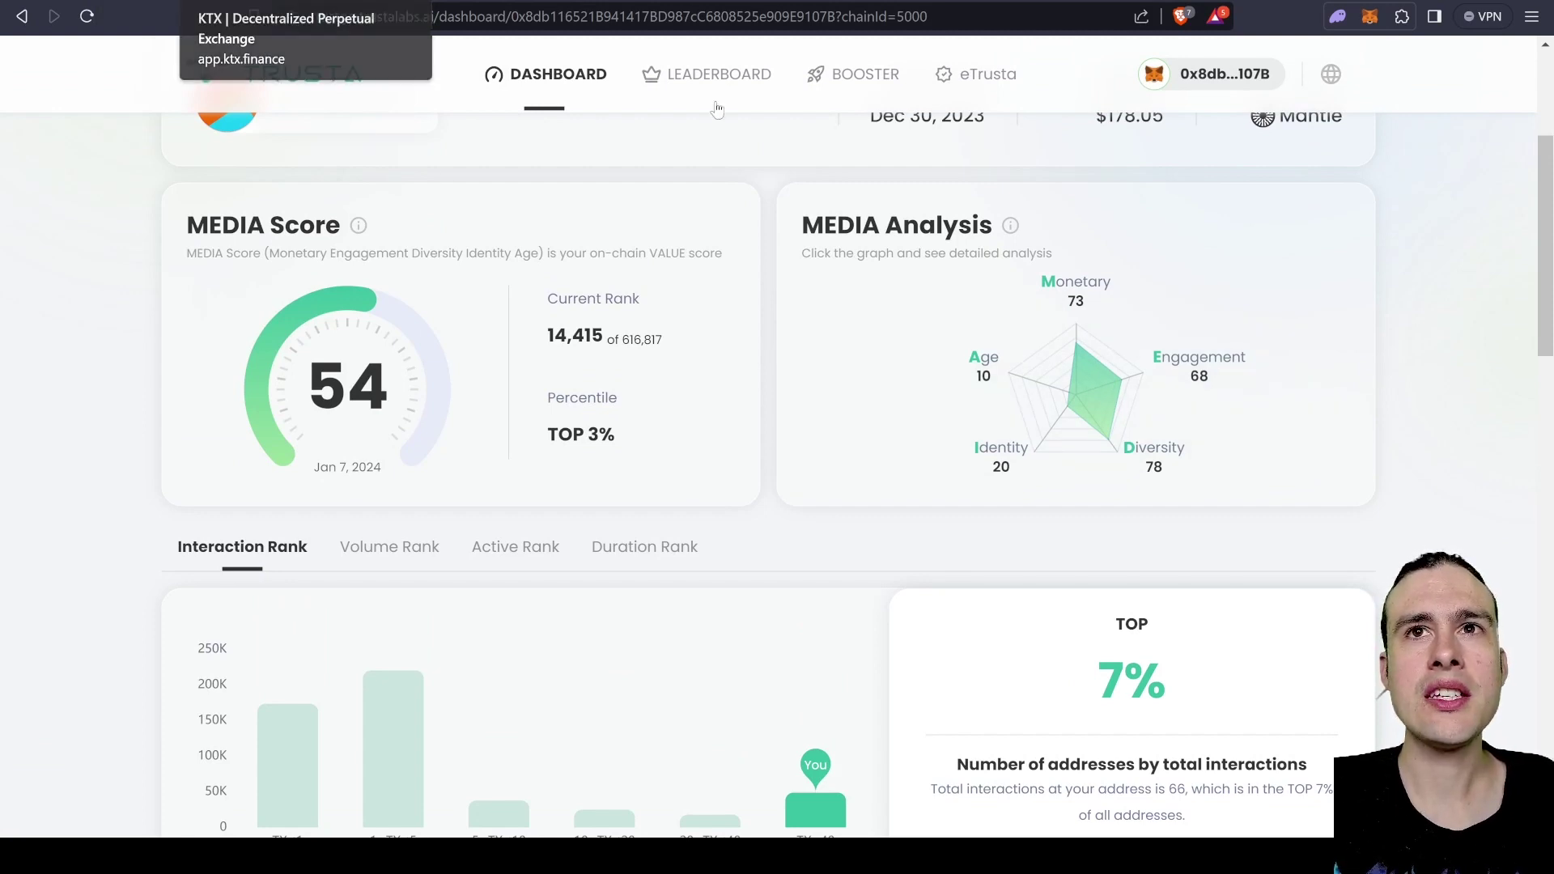
{"action": "scroll", "coordinate": [1413, 358], "scroll_direction": "up", "scroll_amount": 2}
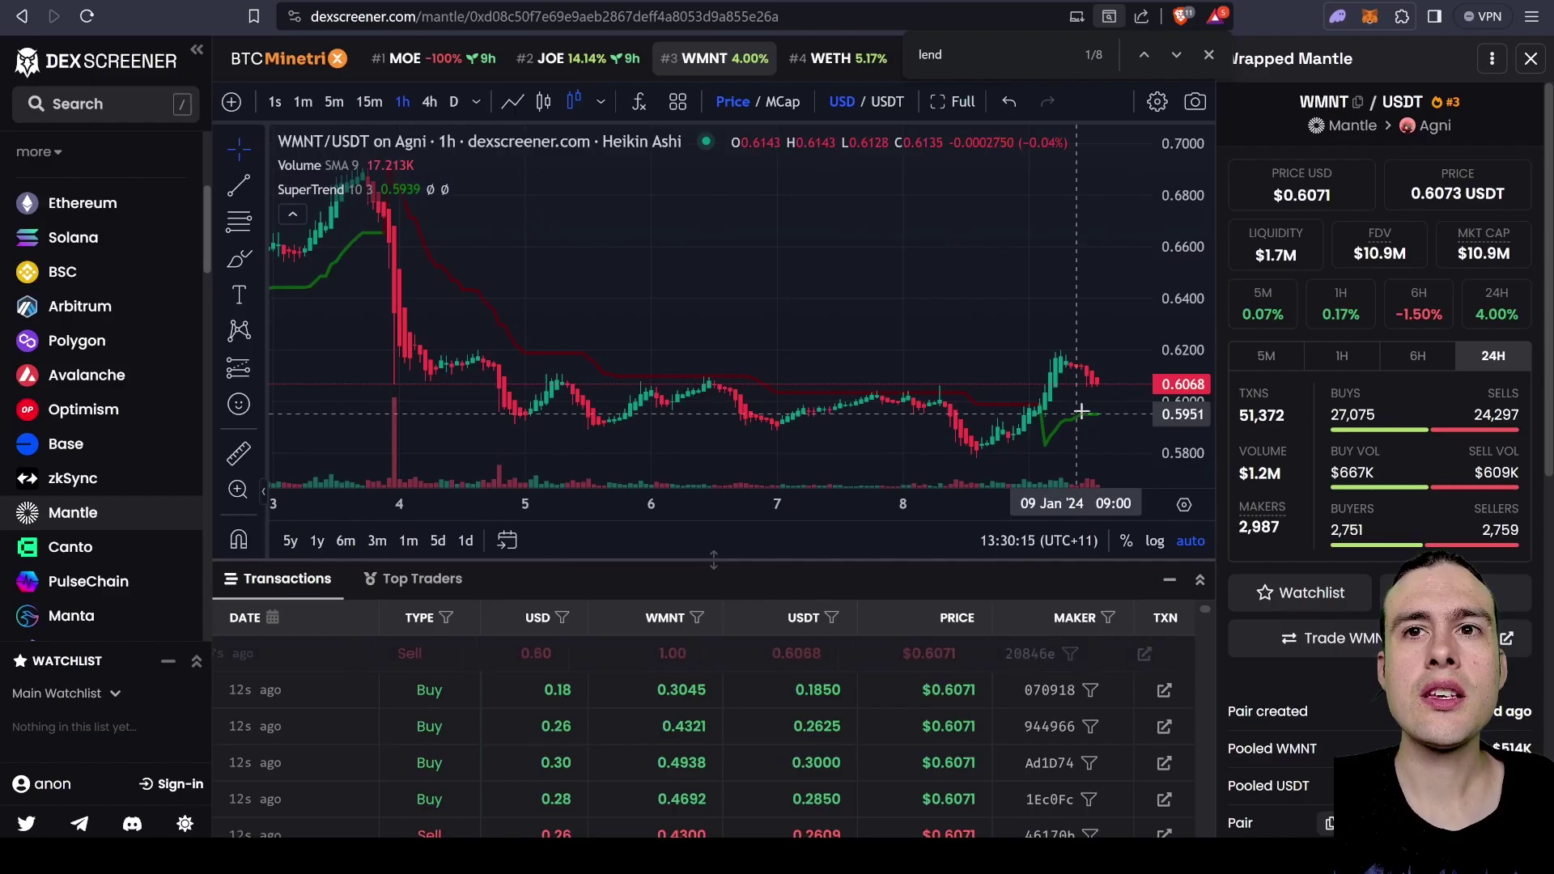
{"action": "scroll", "coordinate": [1087, 391], "scroll_direction": "down", "scroll_amount": 8}
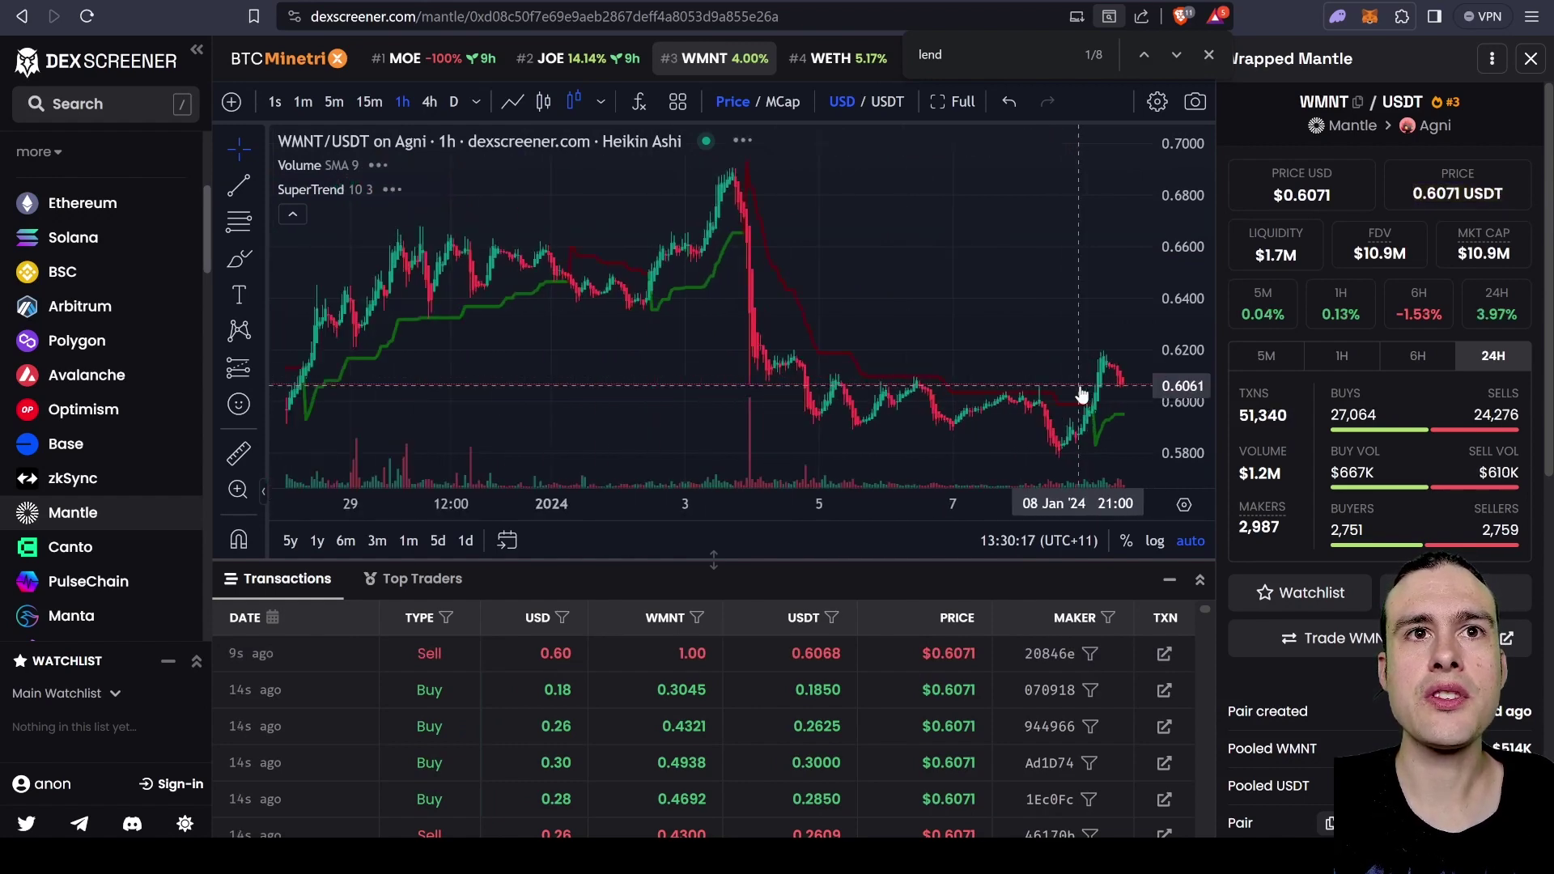